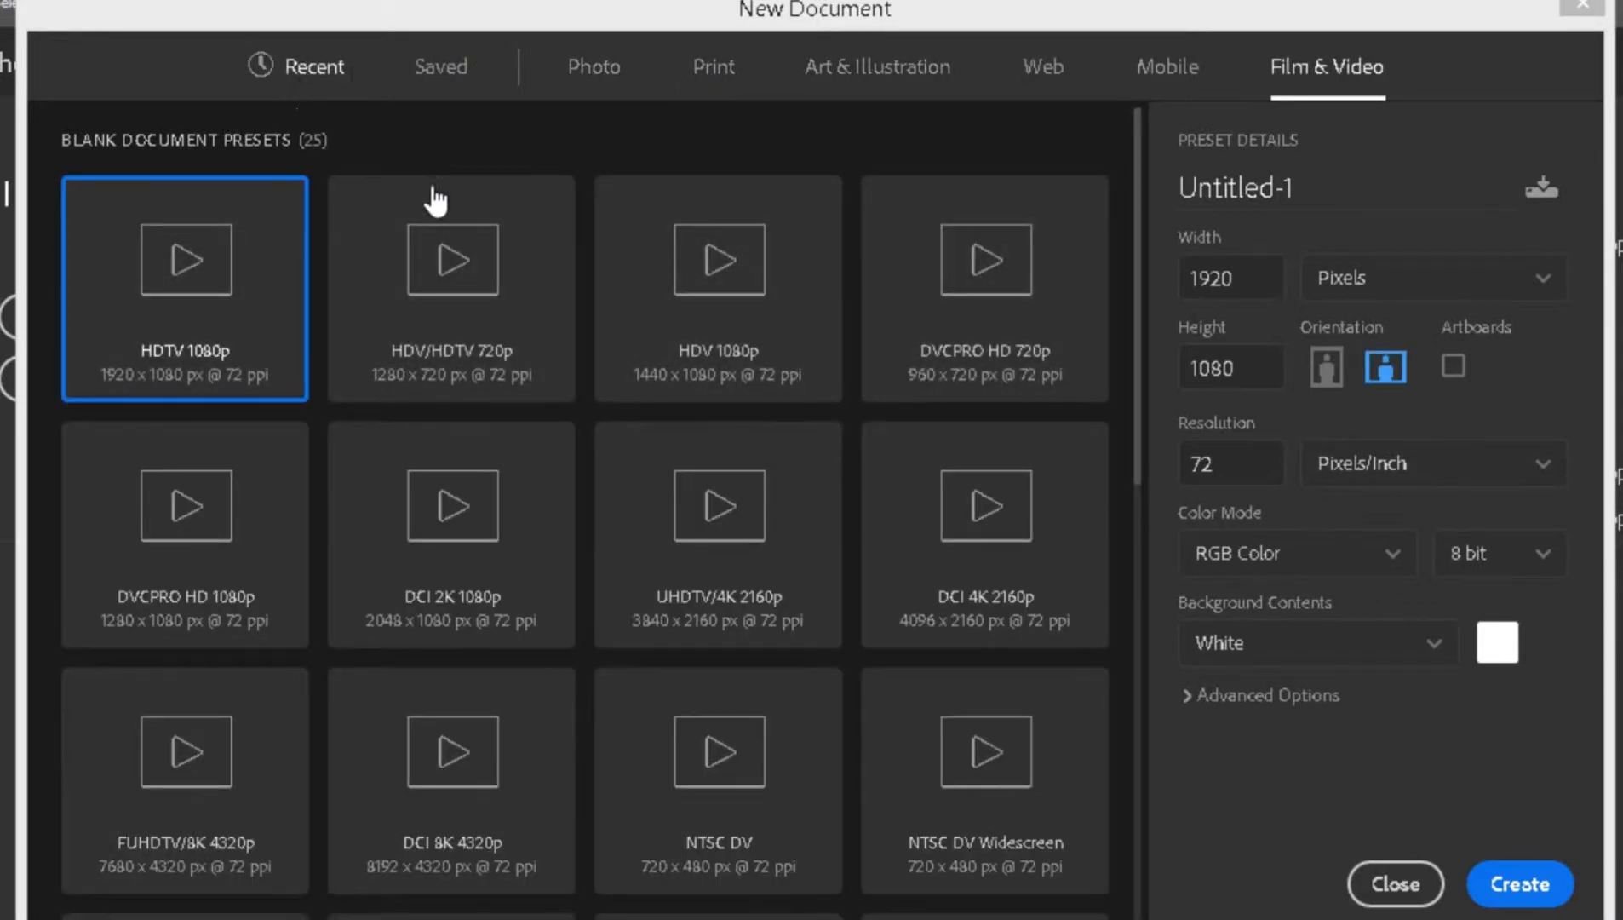
scroll(656, 449, down, 3)
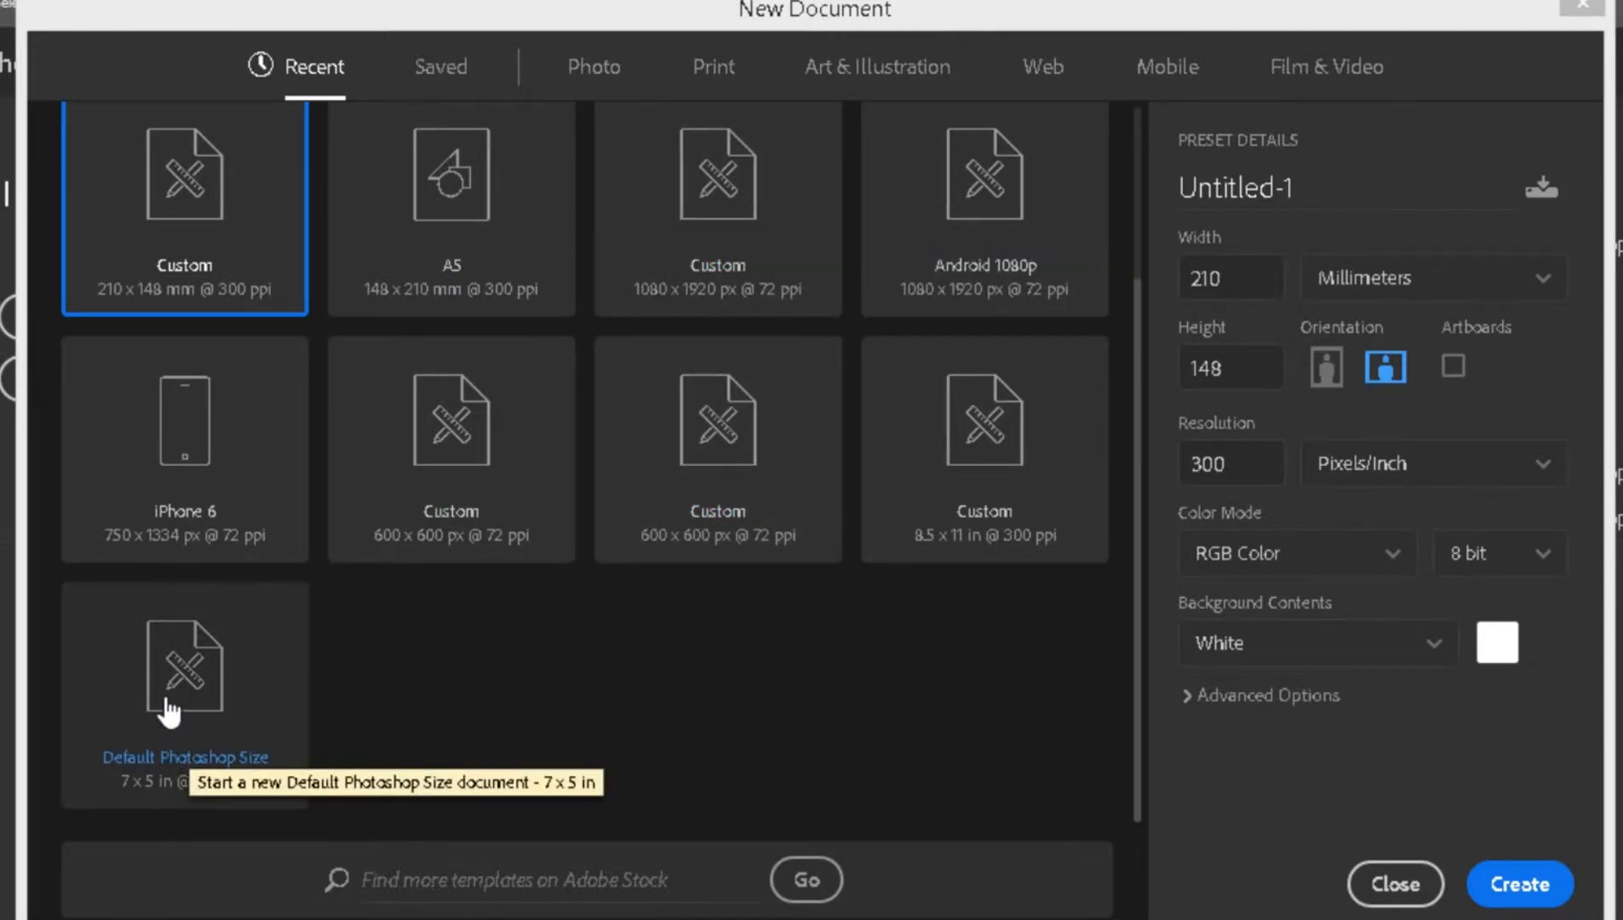
click(281, 694)
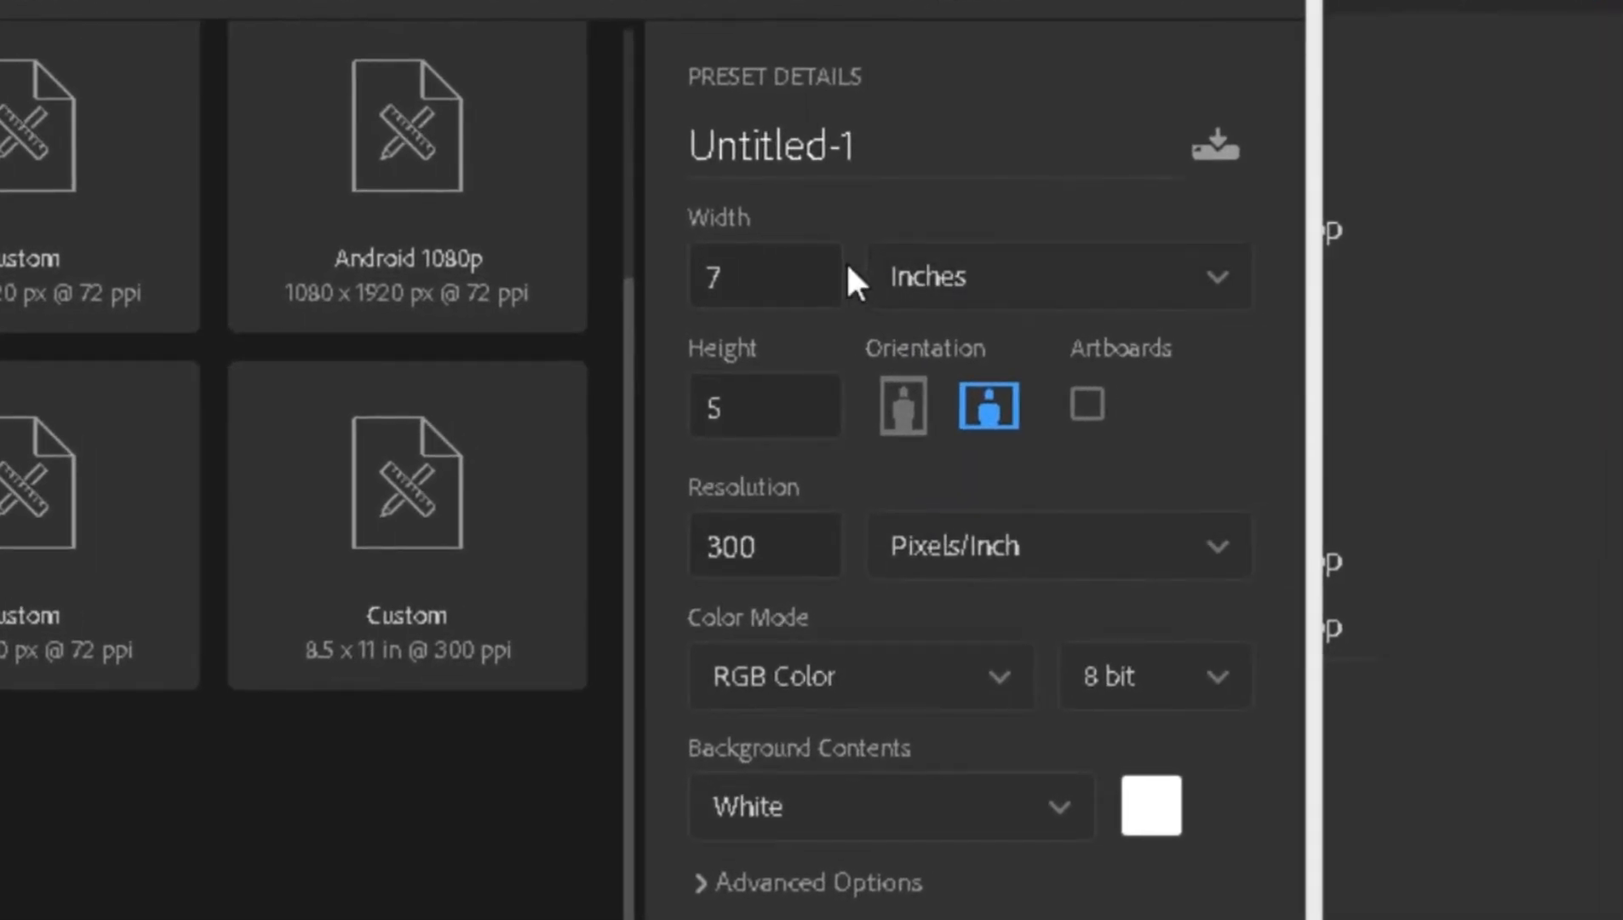
click(818, 270)
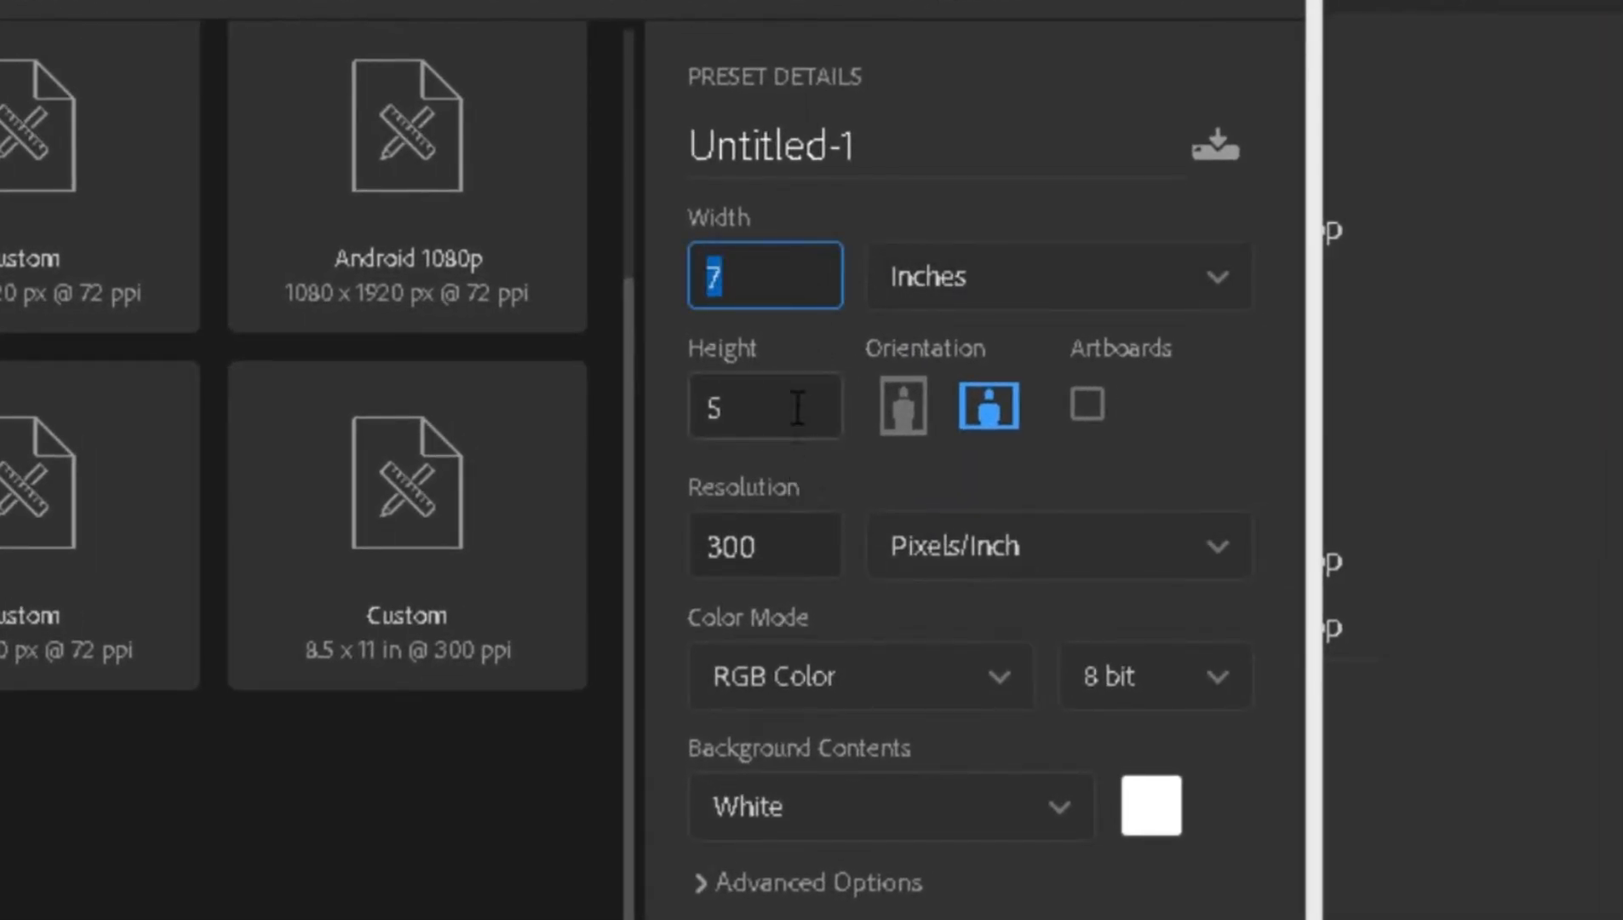
click(797, 407)
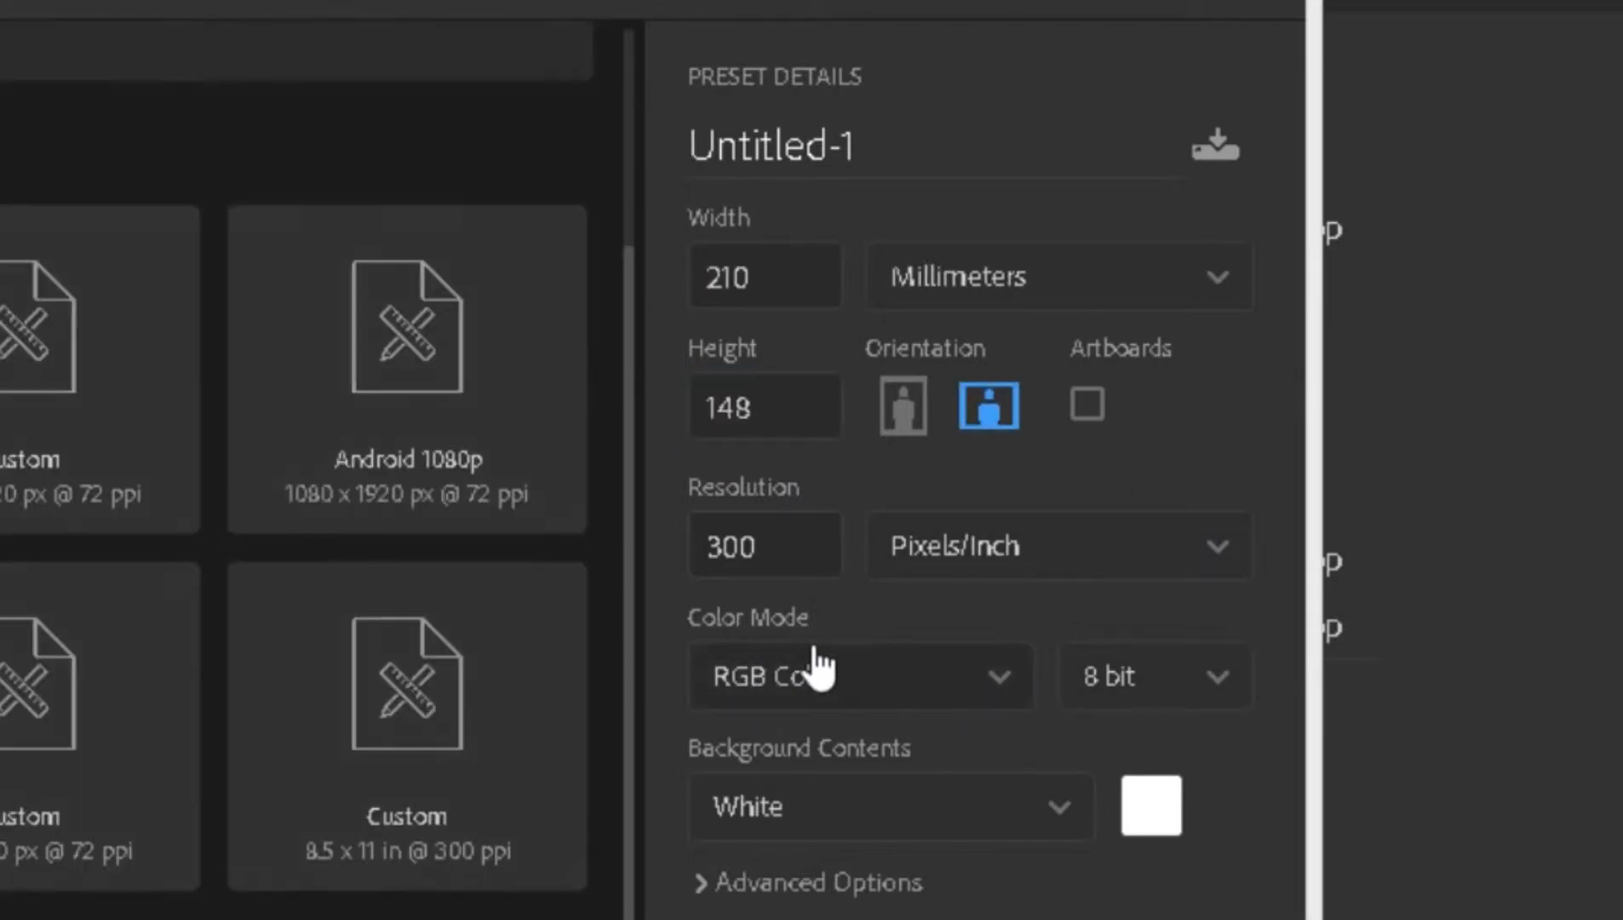
Step: Create a new RGB document named Tutorial, 210 x 148 mm at 300 pixels/inch with a white background
drag(940, 153, 681, 148)
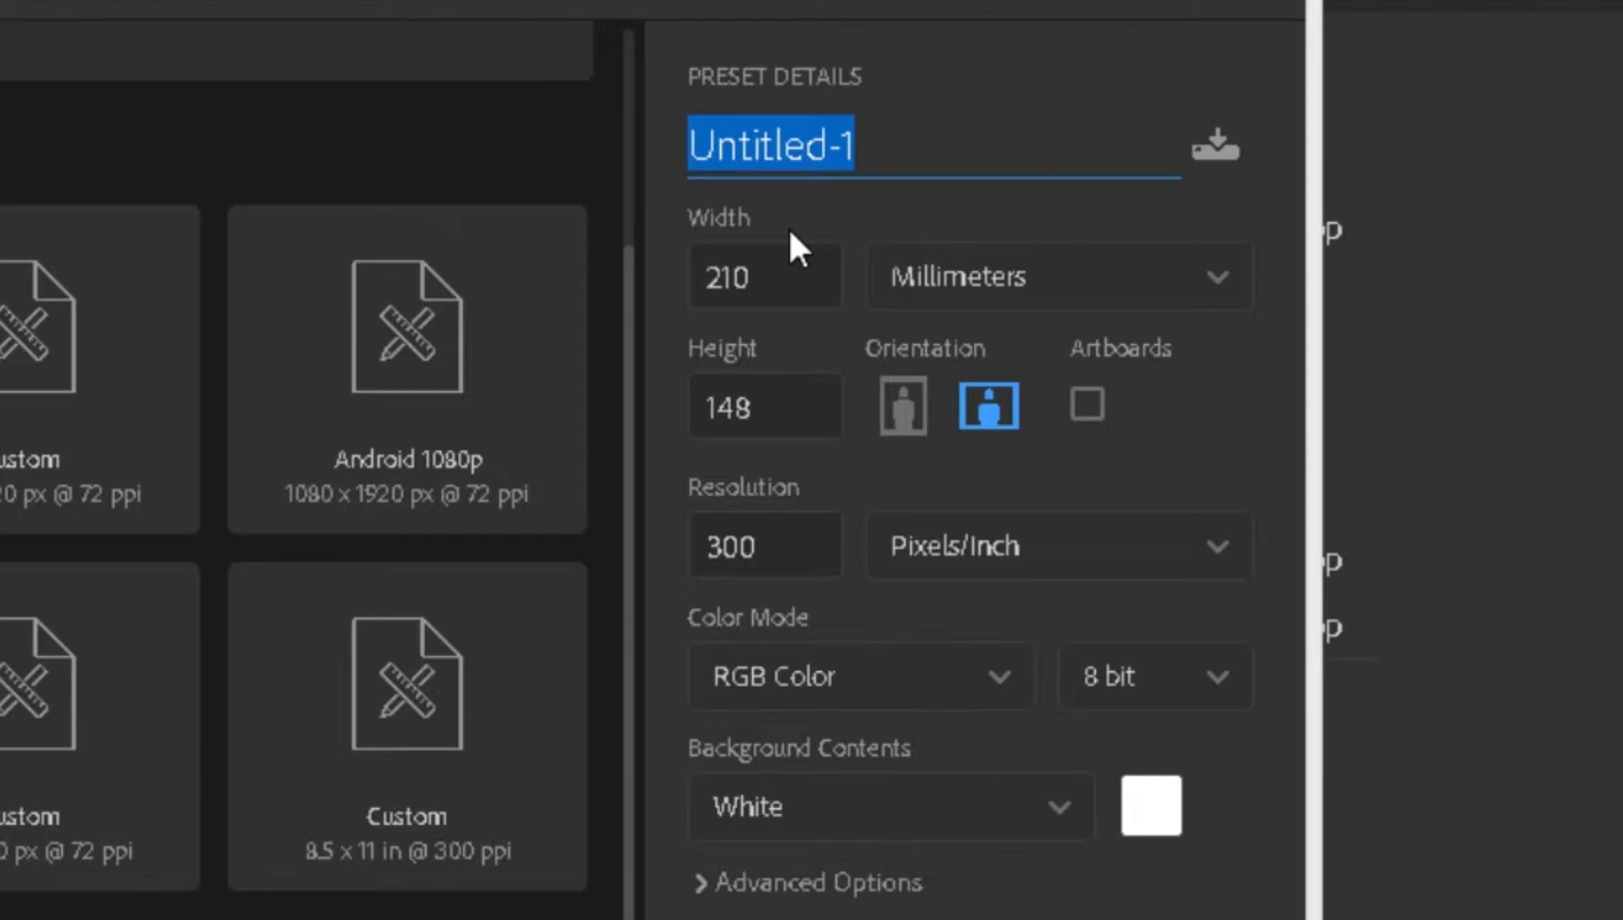
text(Tutorial)
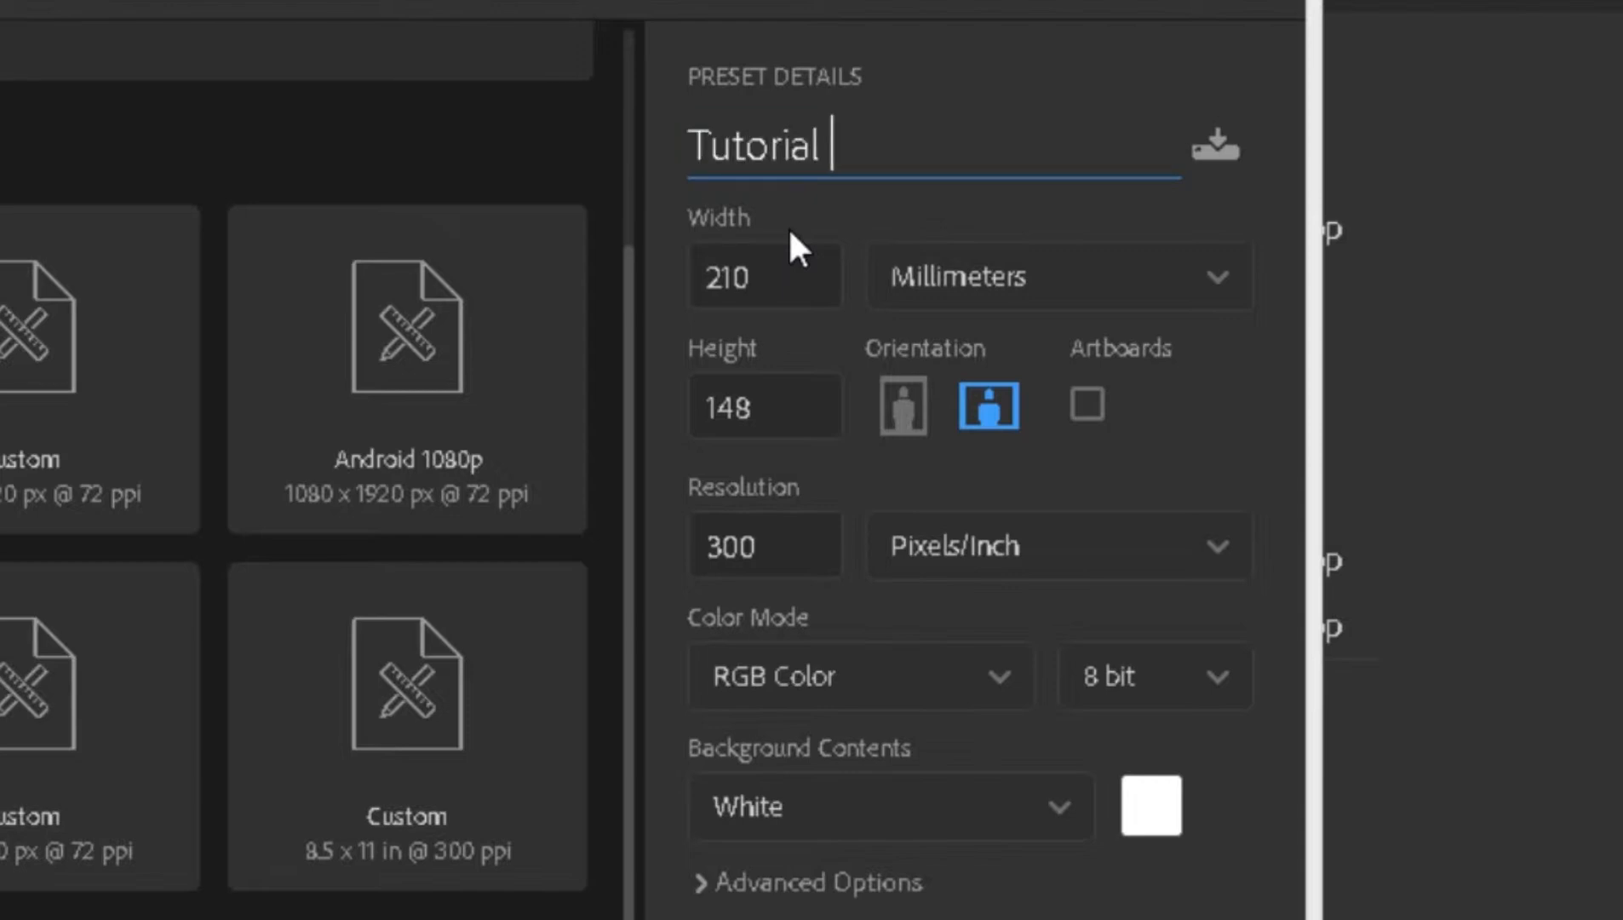
key(BackSpace)
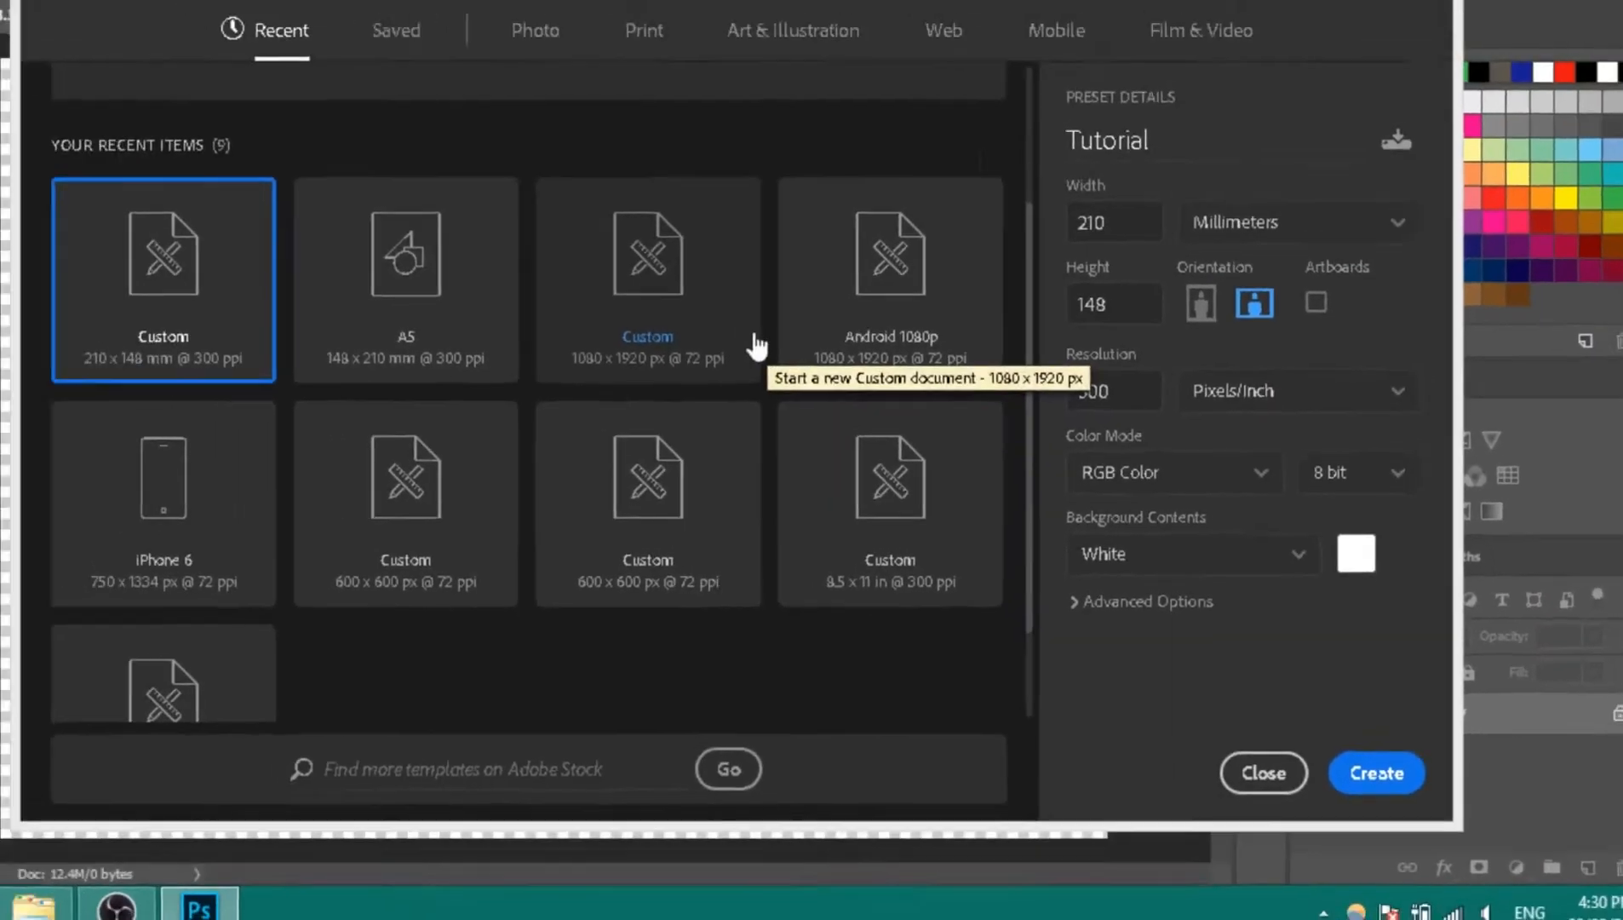
key(Return)
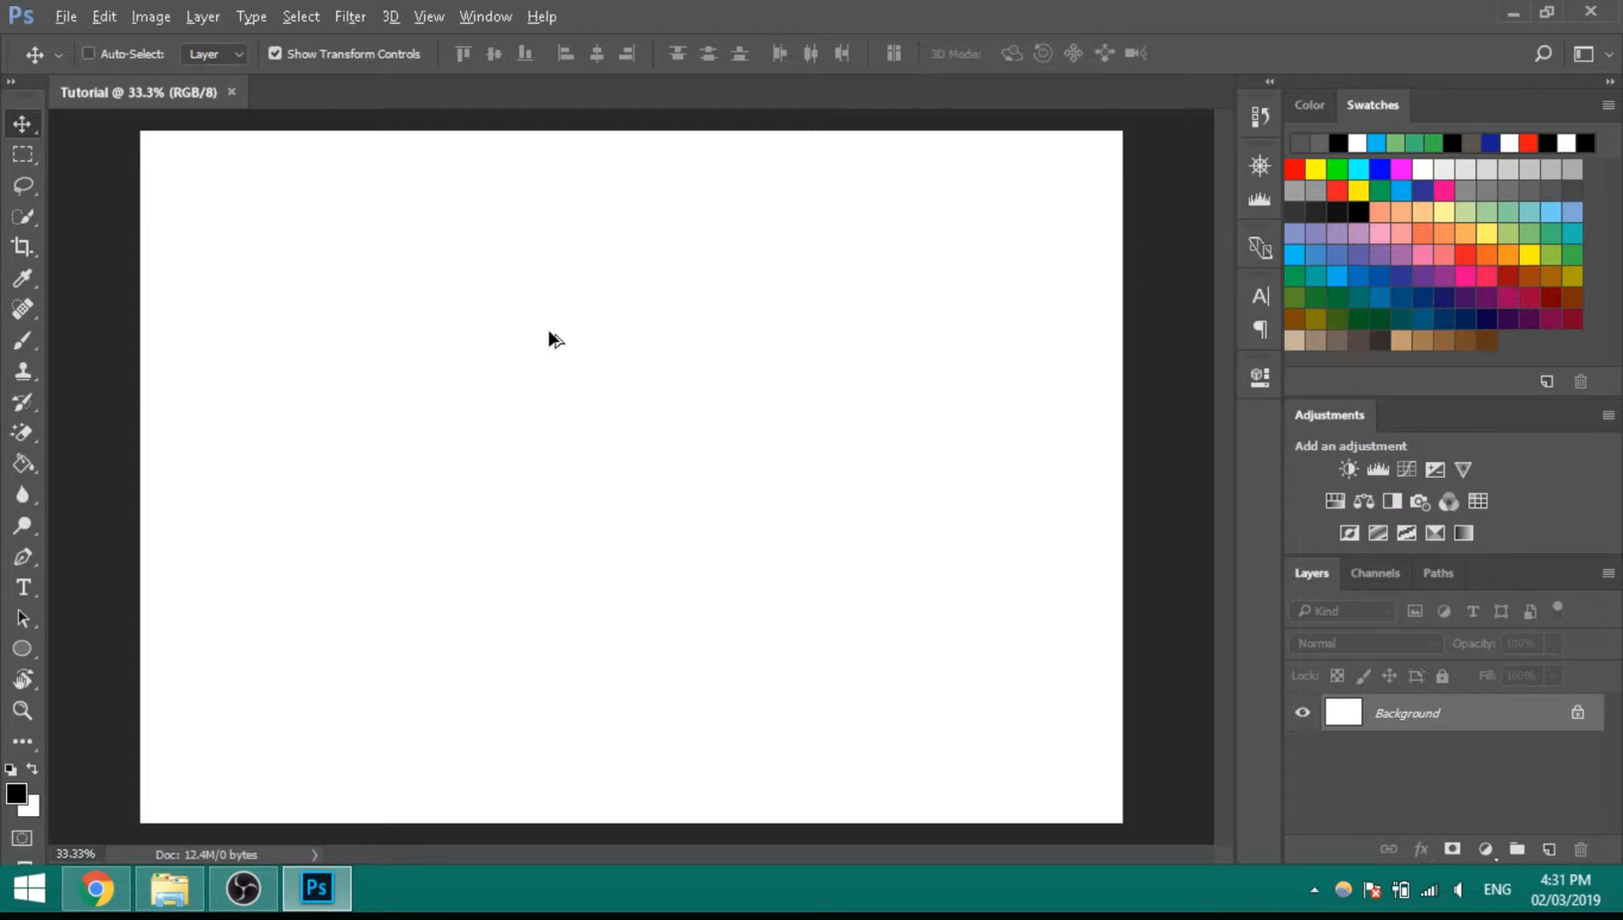
Step: Examine the blank canvas at smaller and larger zoom levels
key(ctrl+minus)
key(ctrl+minus)
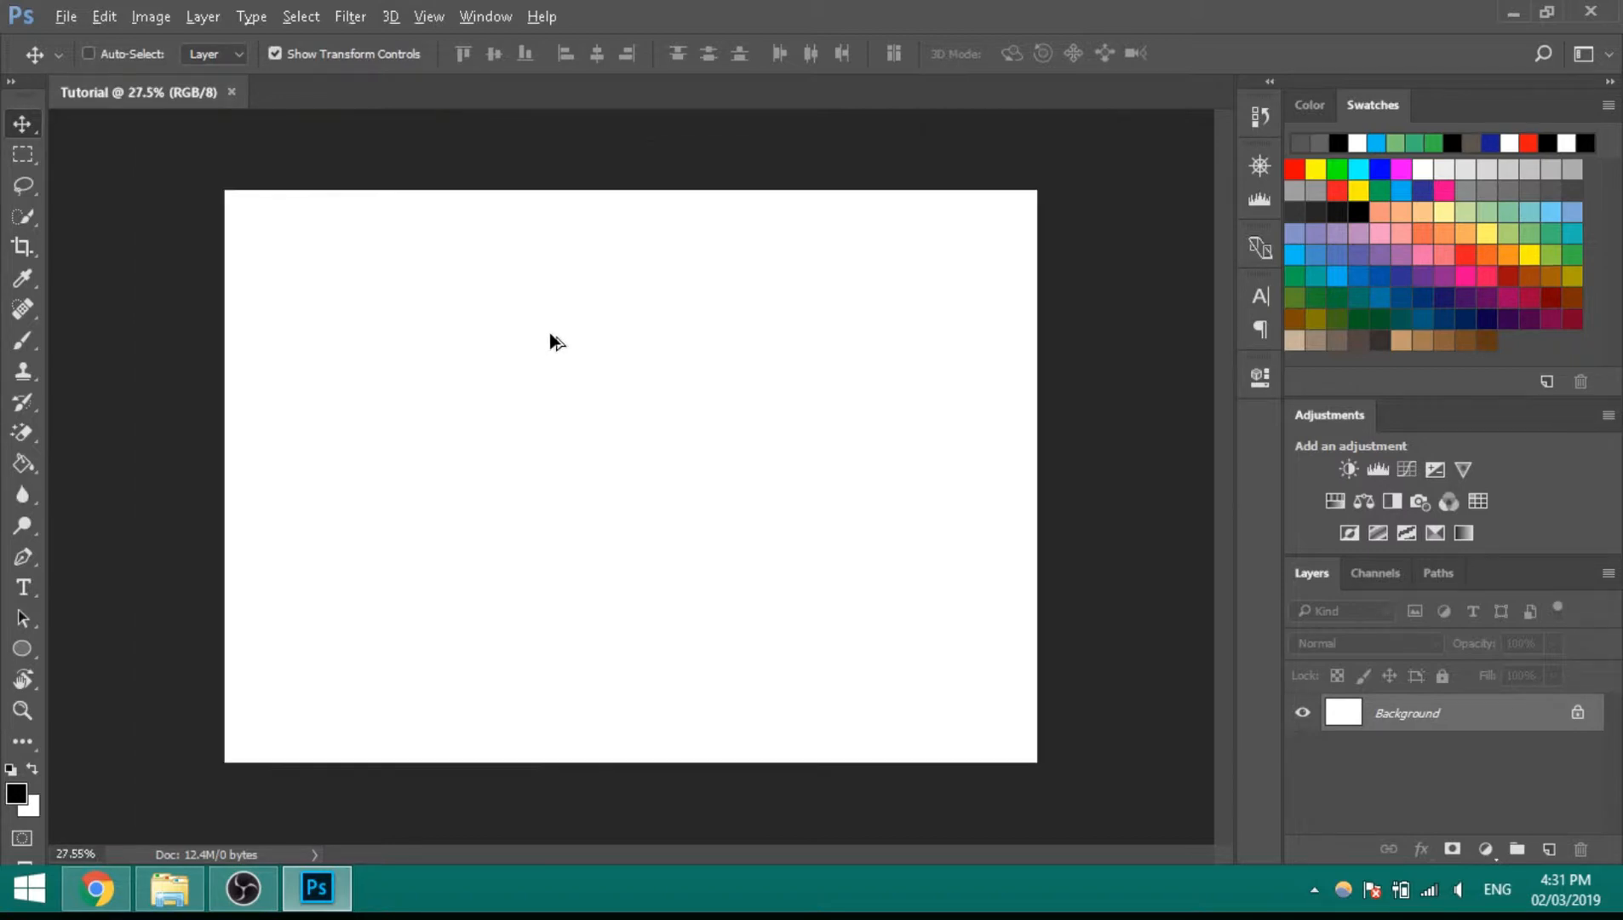
key(ctrl+plus)
key(ctrl+plus)
key(ctrl+plus)
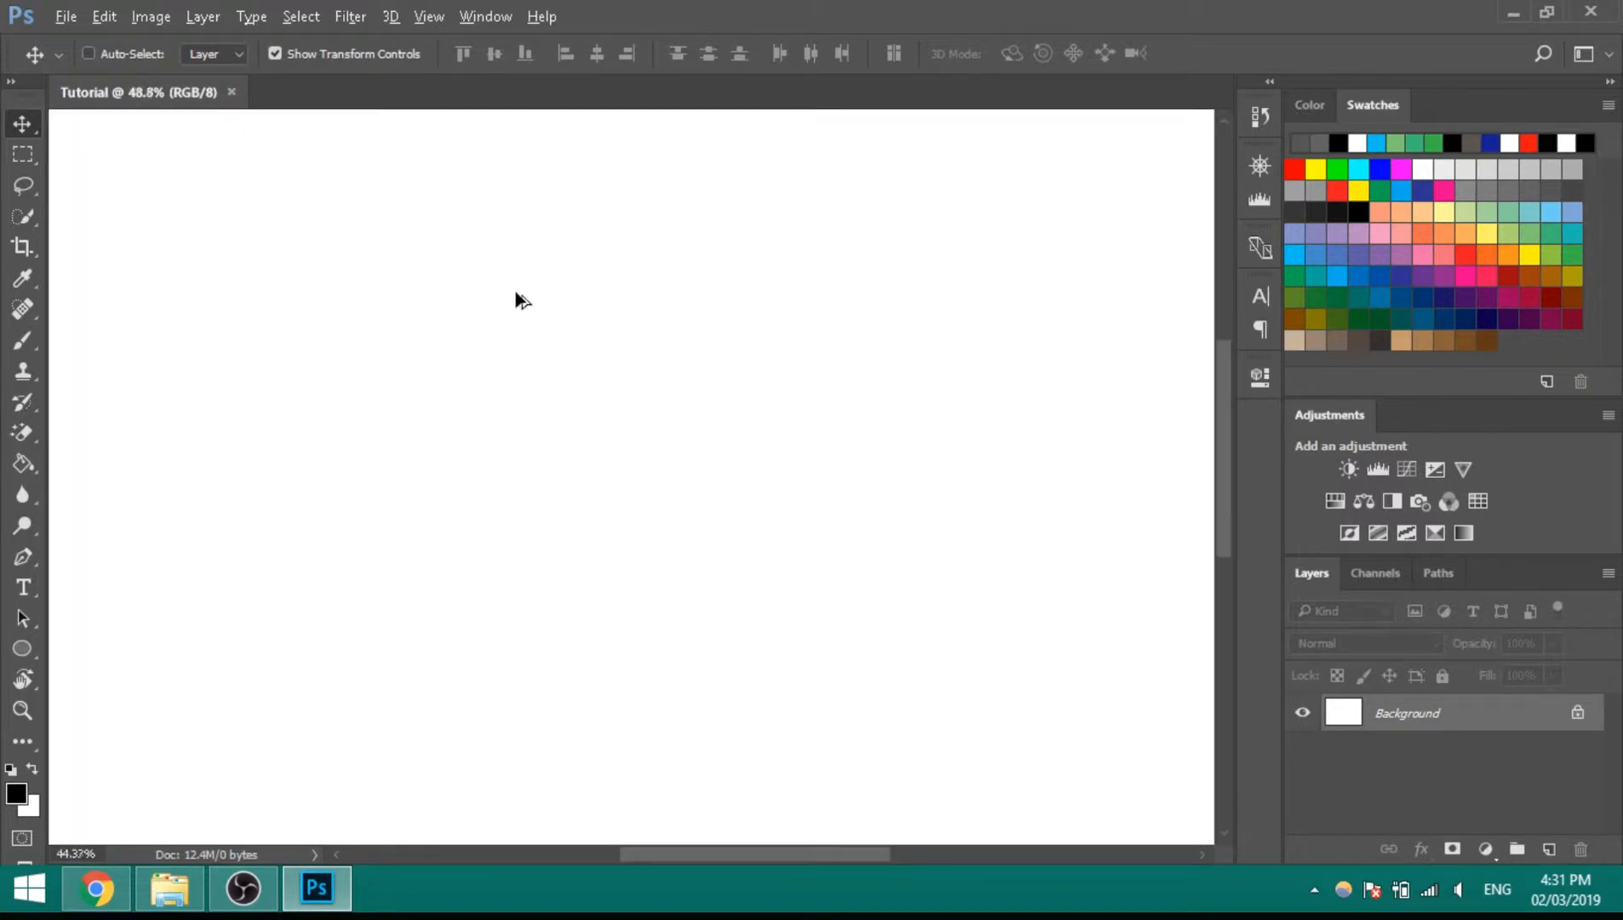
key(ctrl+minus)
key(ctrl+minus)
key(ctrl+plus)
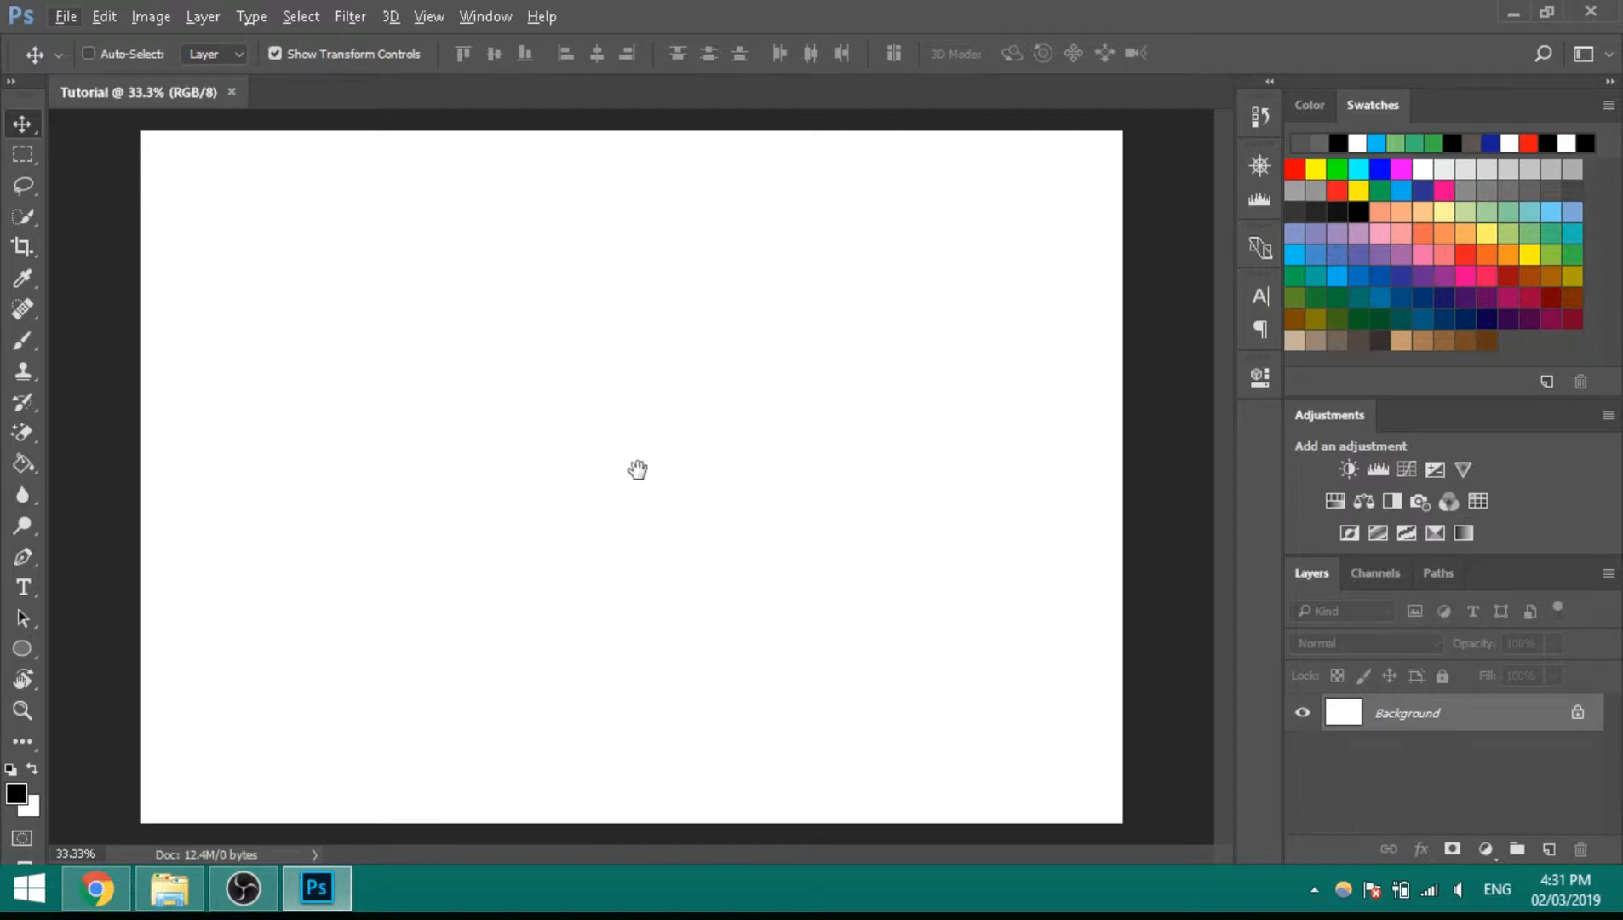
Step: Inspect an enlarged view of the canvas out past its edge, and return to a view of the whole page
scroll(591, 460, up, 2)
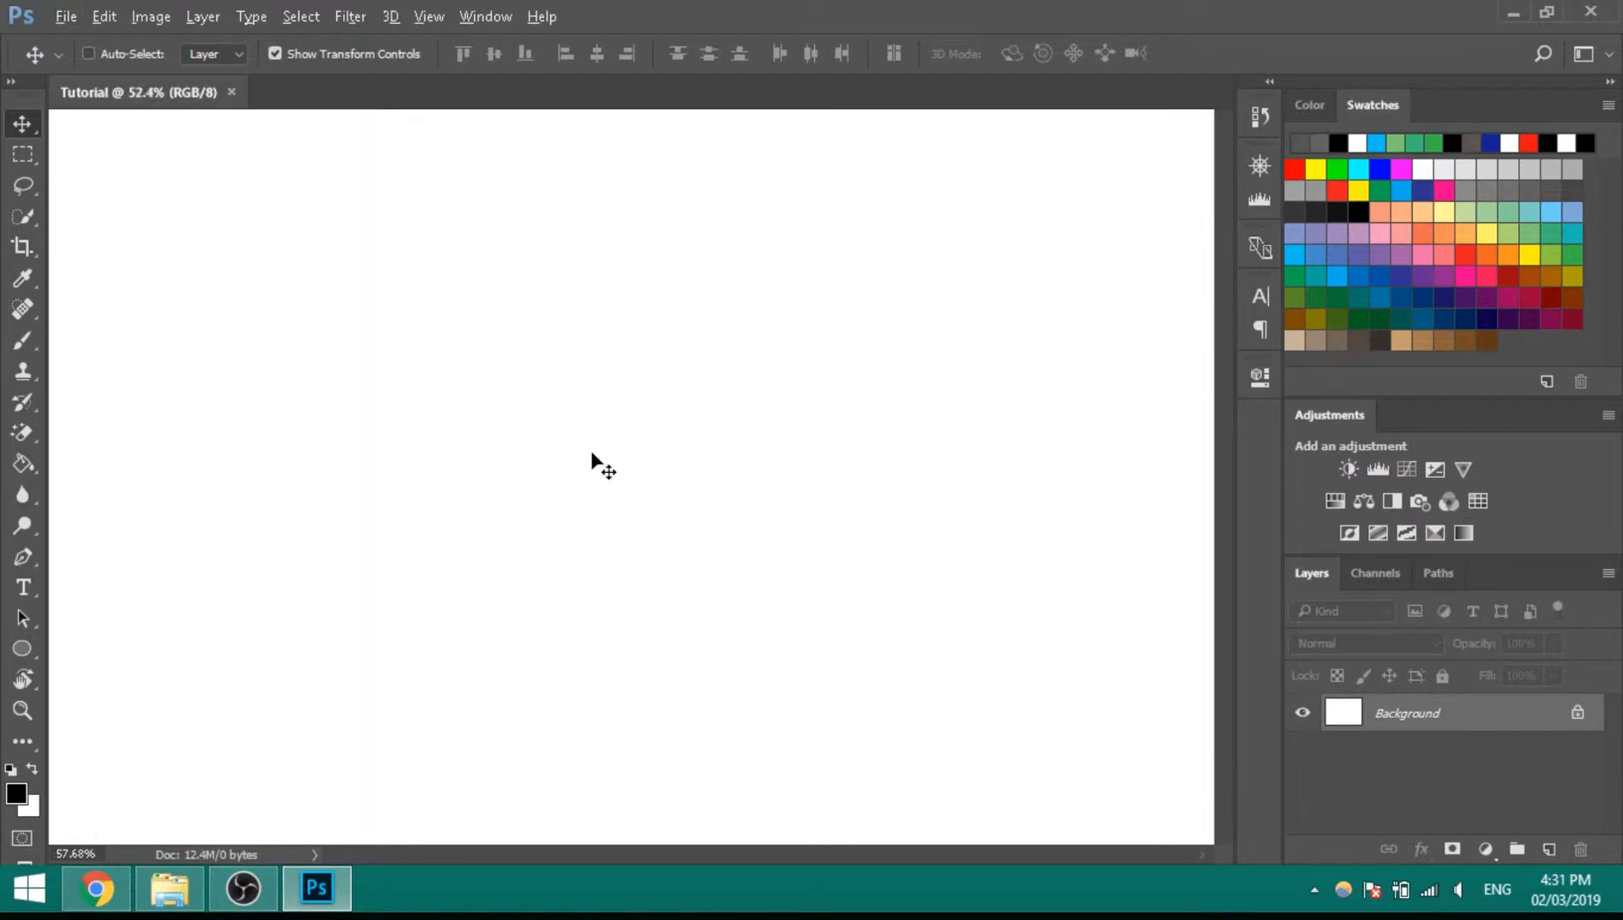
drag(528, 412, 127, 301)
drag(562, 659, 223, 514)
drag(685, 613, 494, 448)
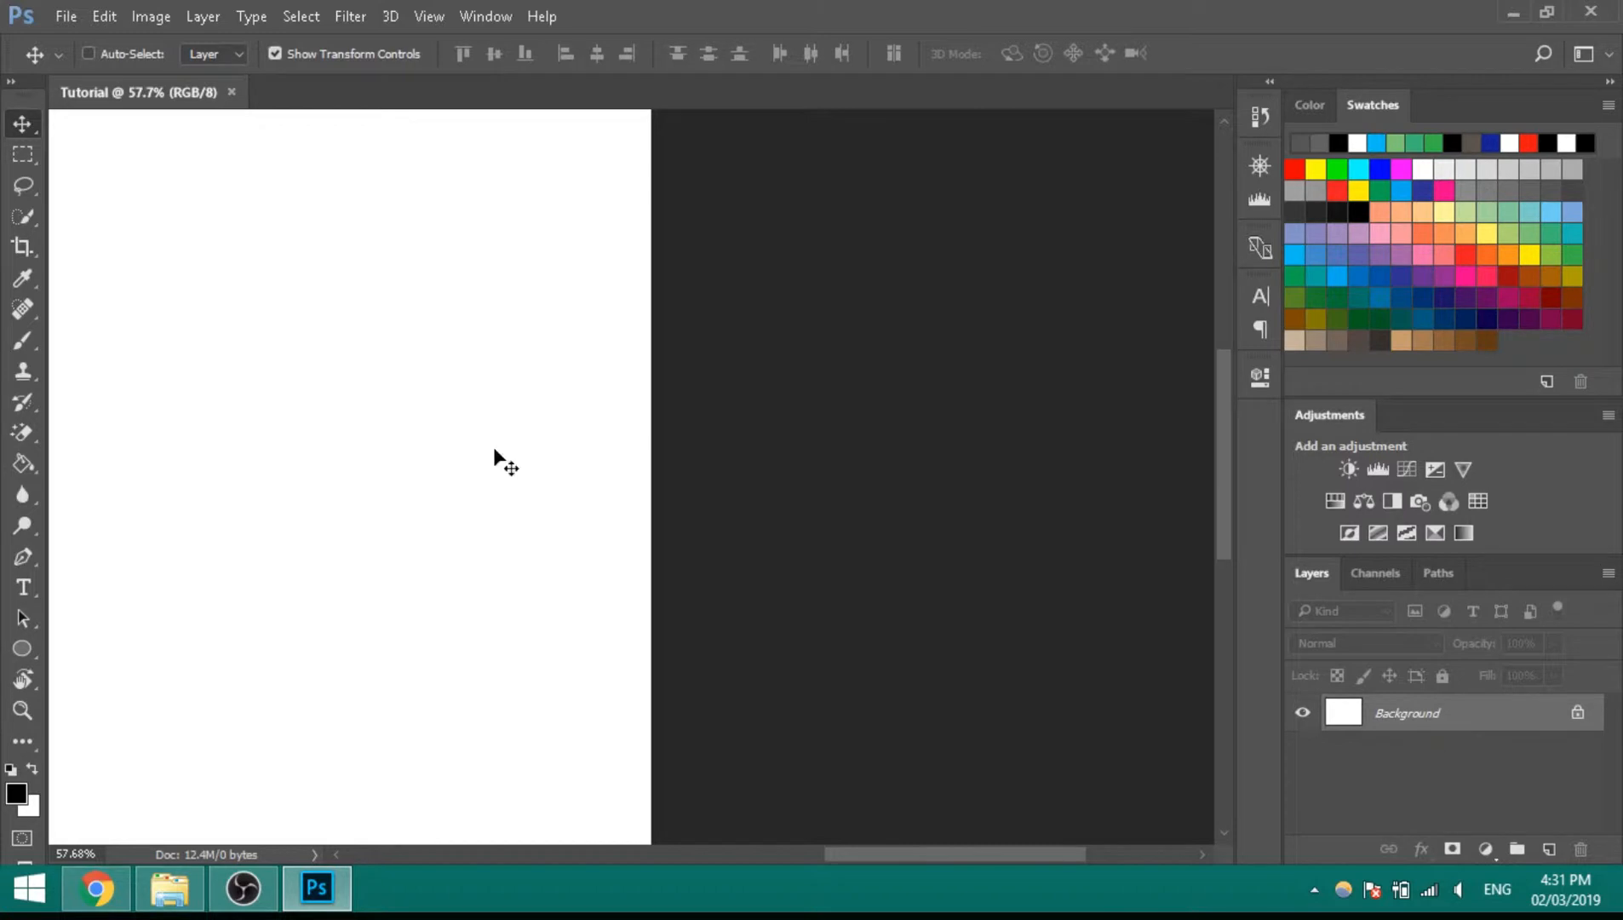
drag(424, 481, 624, 438)
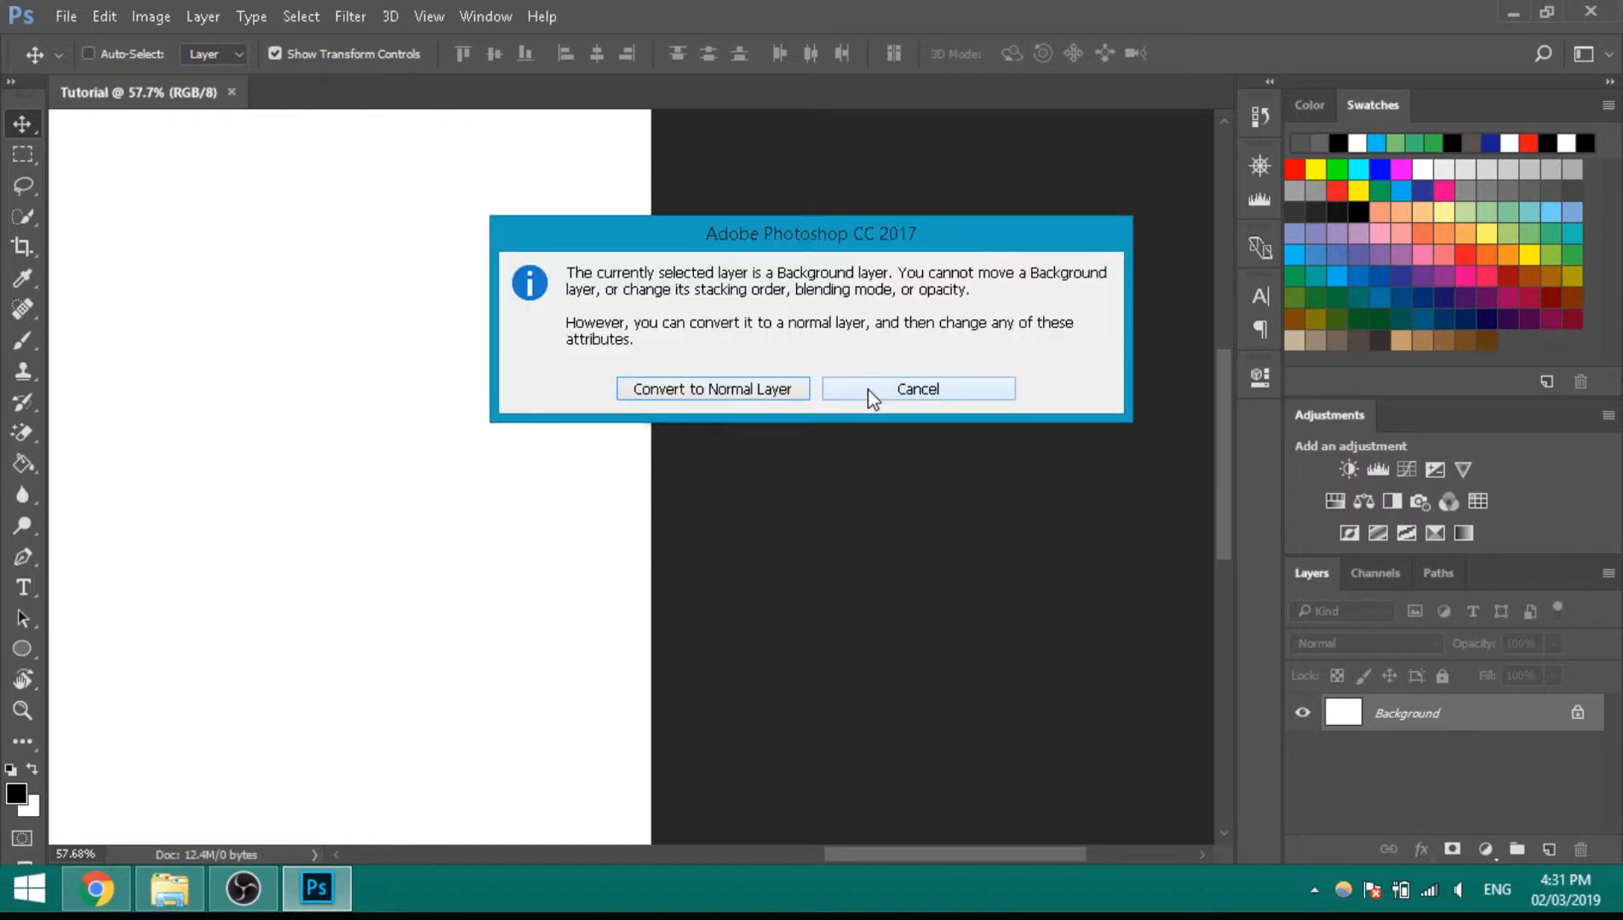
click(868, 389)
drag(283, 464, 823, 411)
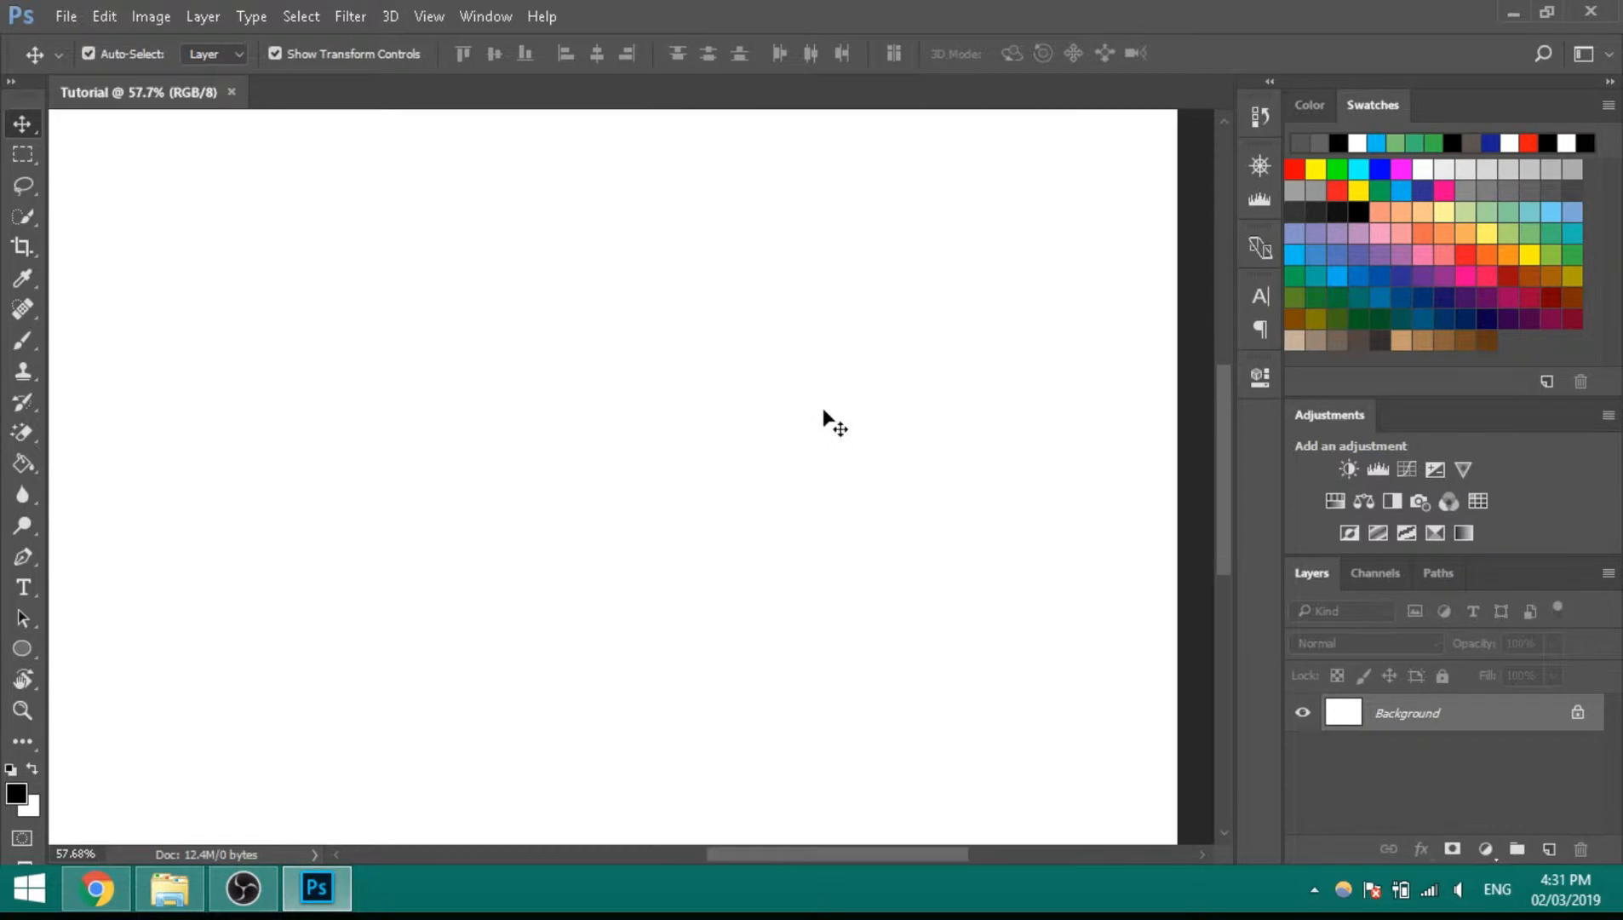
key(ctrl+0)
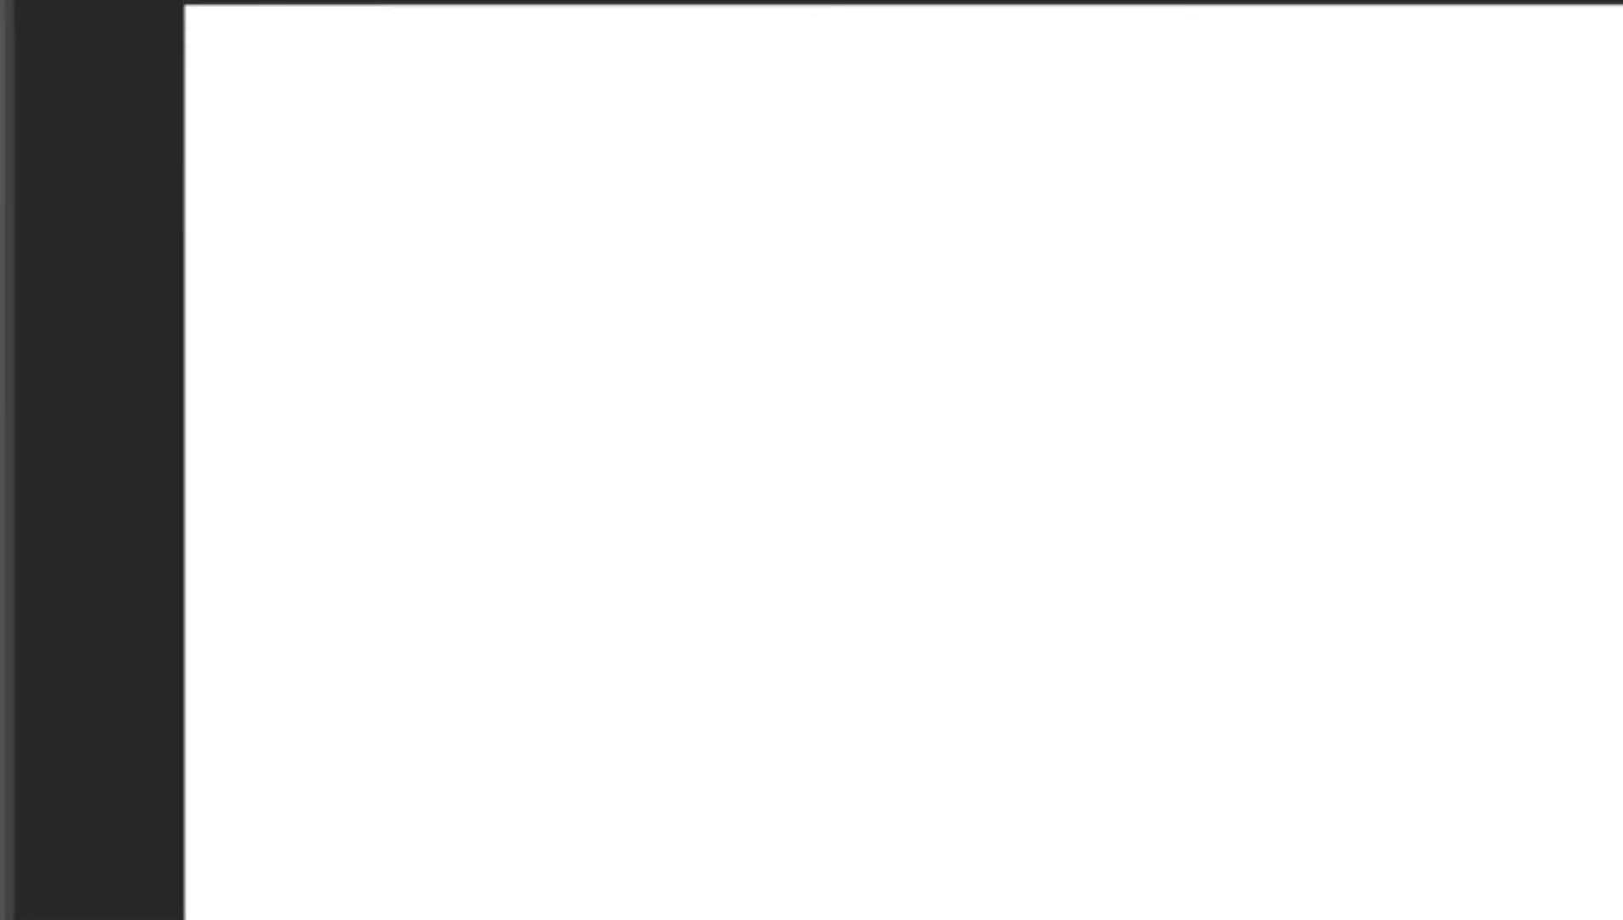
click(58, 635)
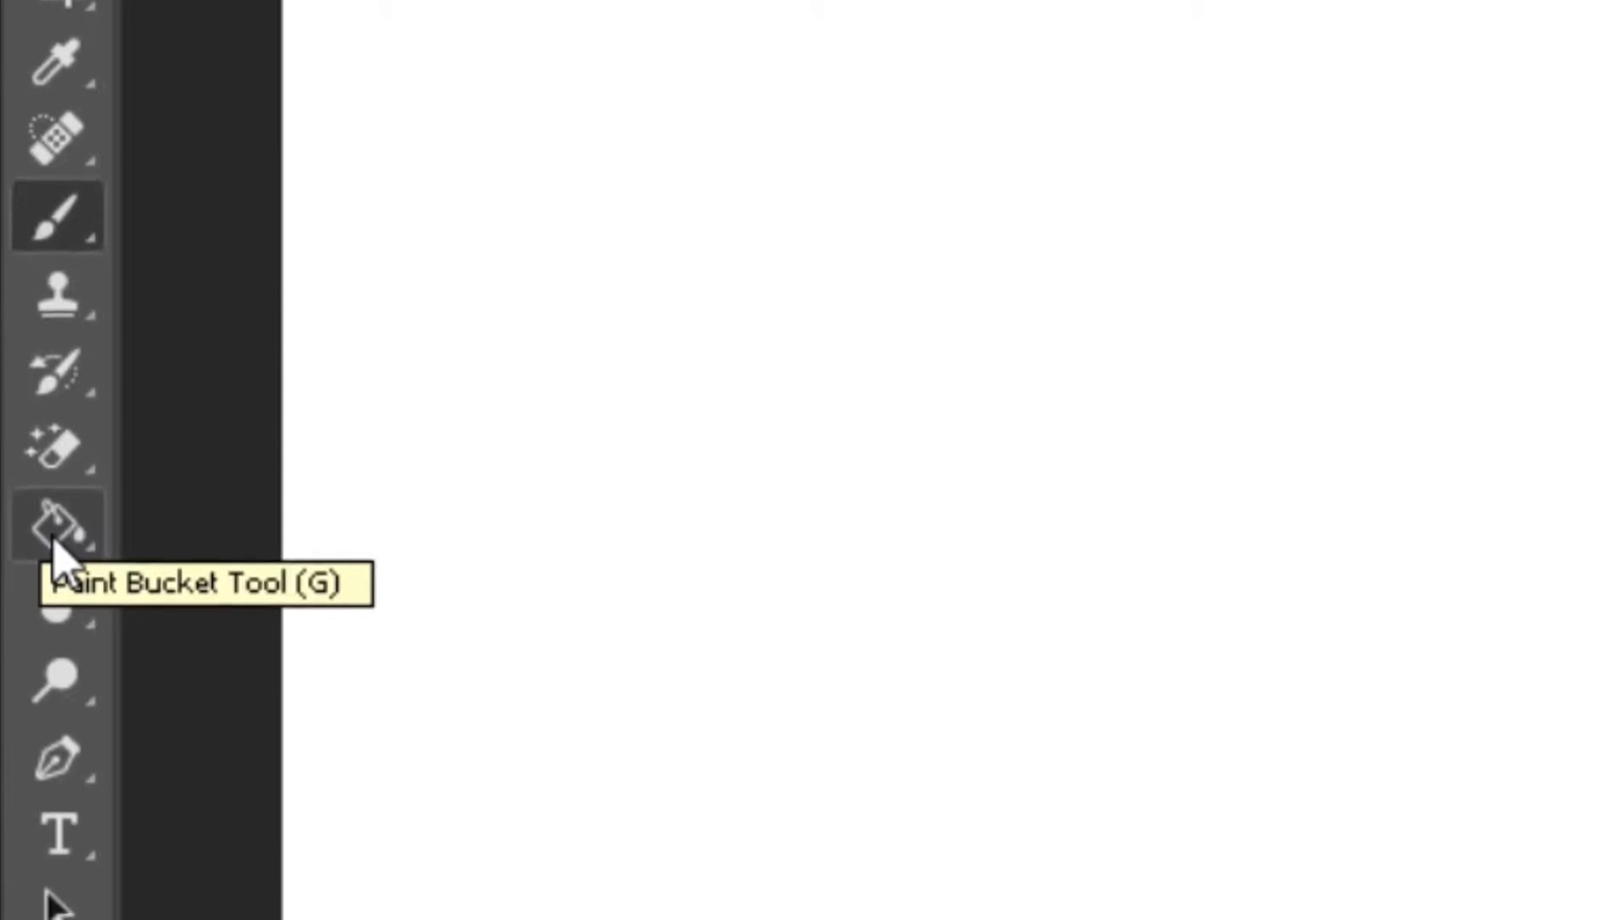
click(52, 636)
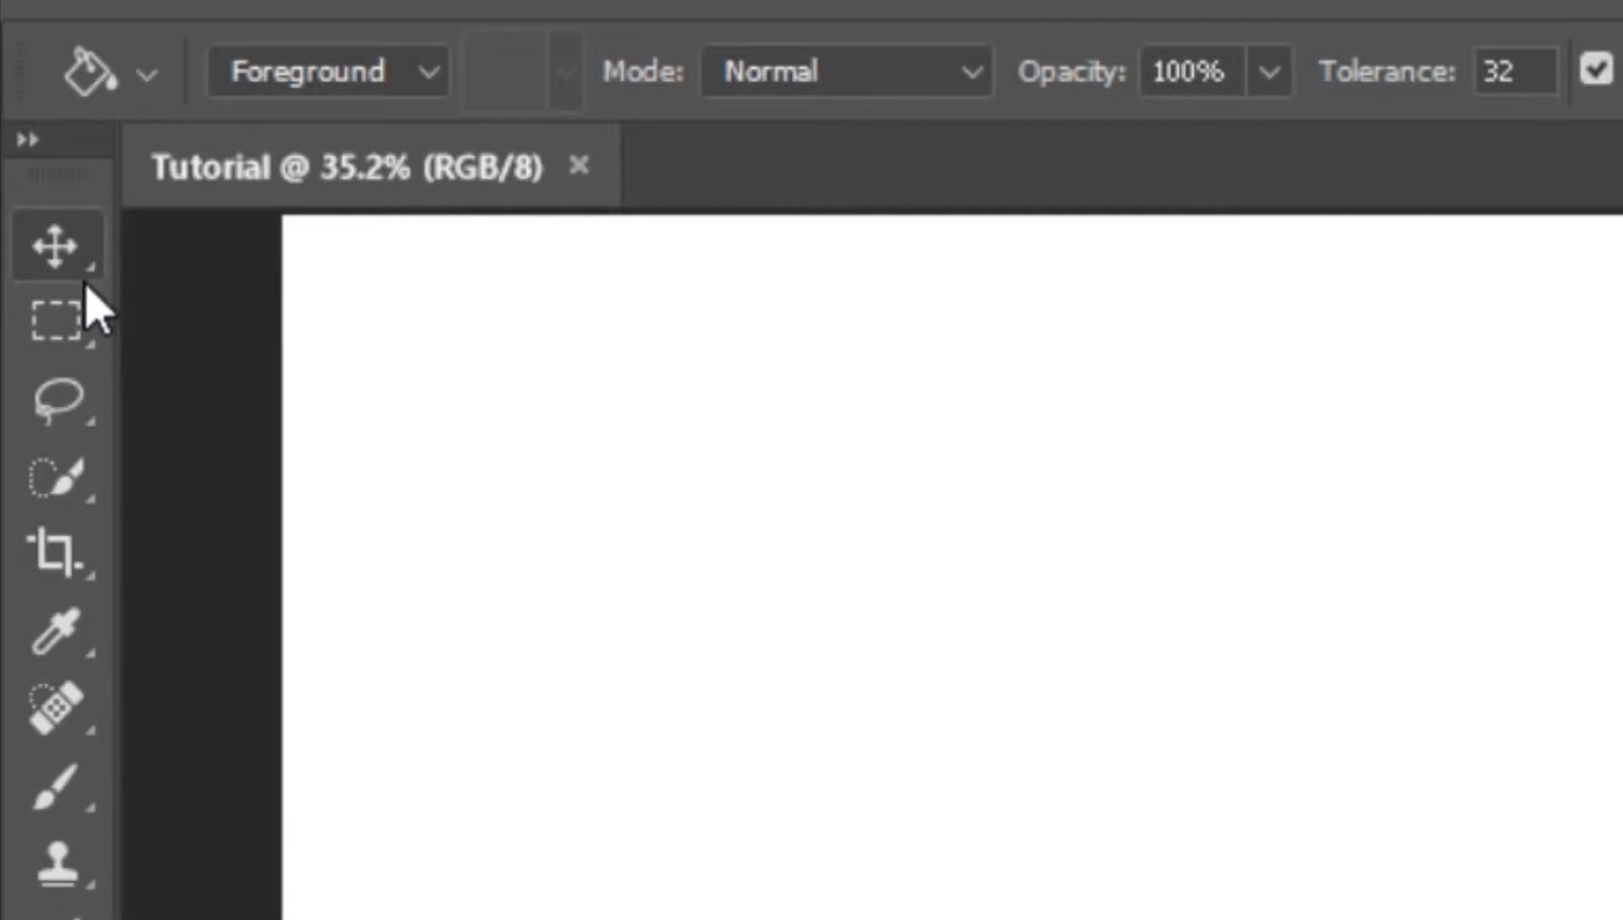
mouse_move(85, 262)
mouse_down()
mouse_move(188, 348)
mouse_move(33, 506)
mouse_move(51, 489)
mouse_up()
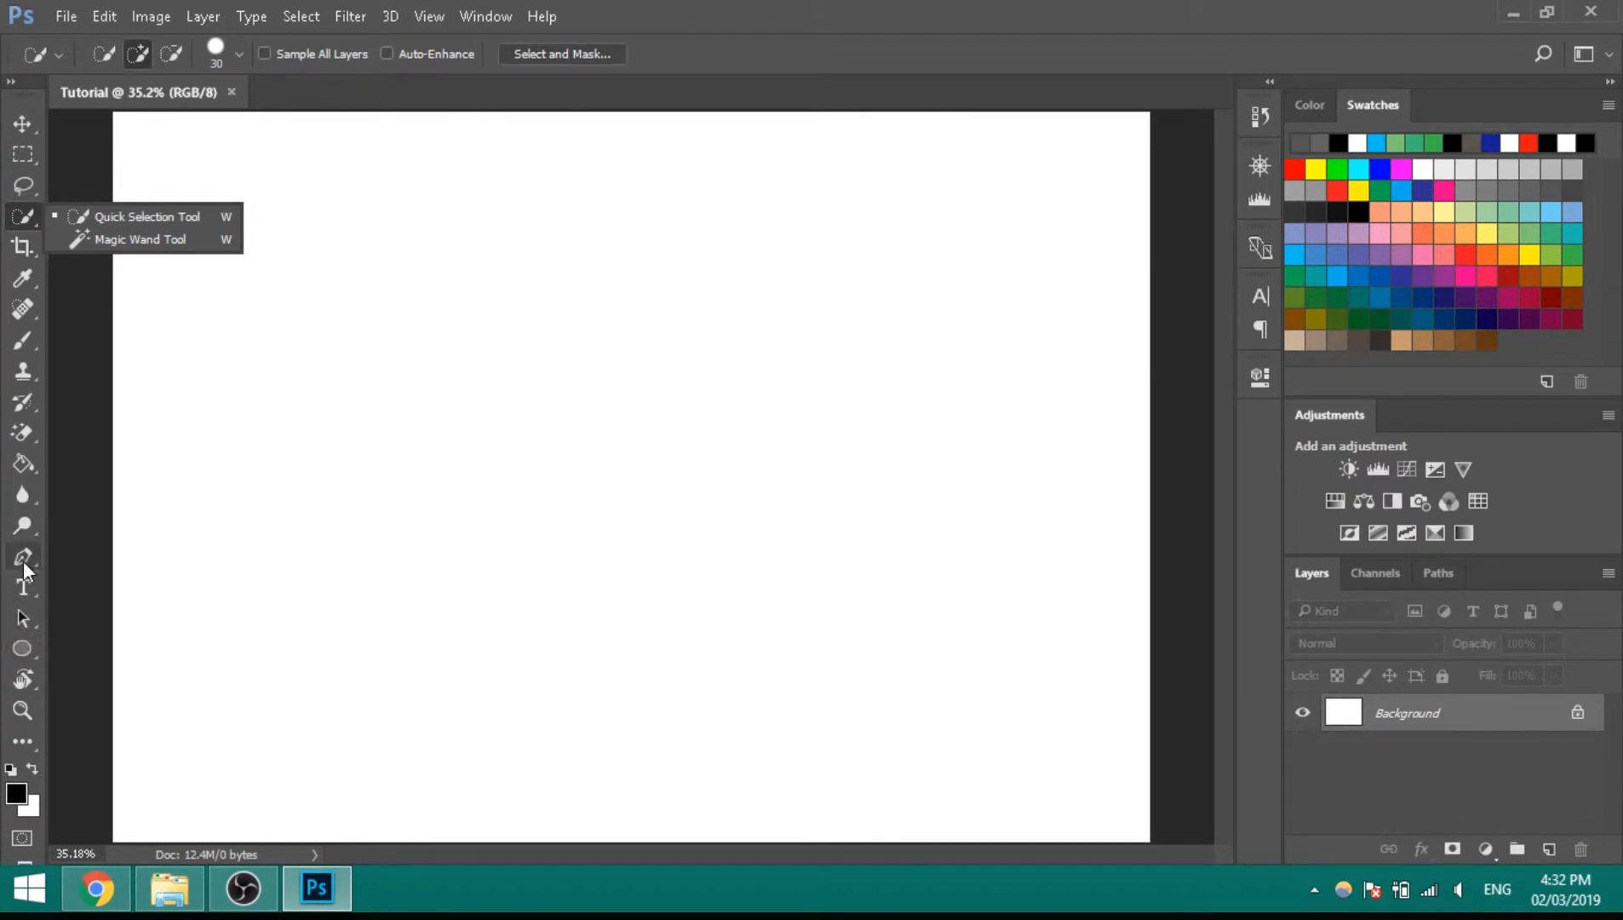
key(v)
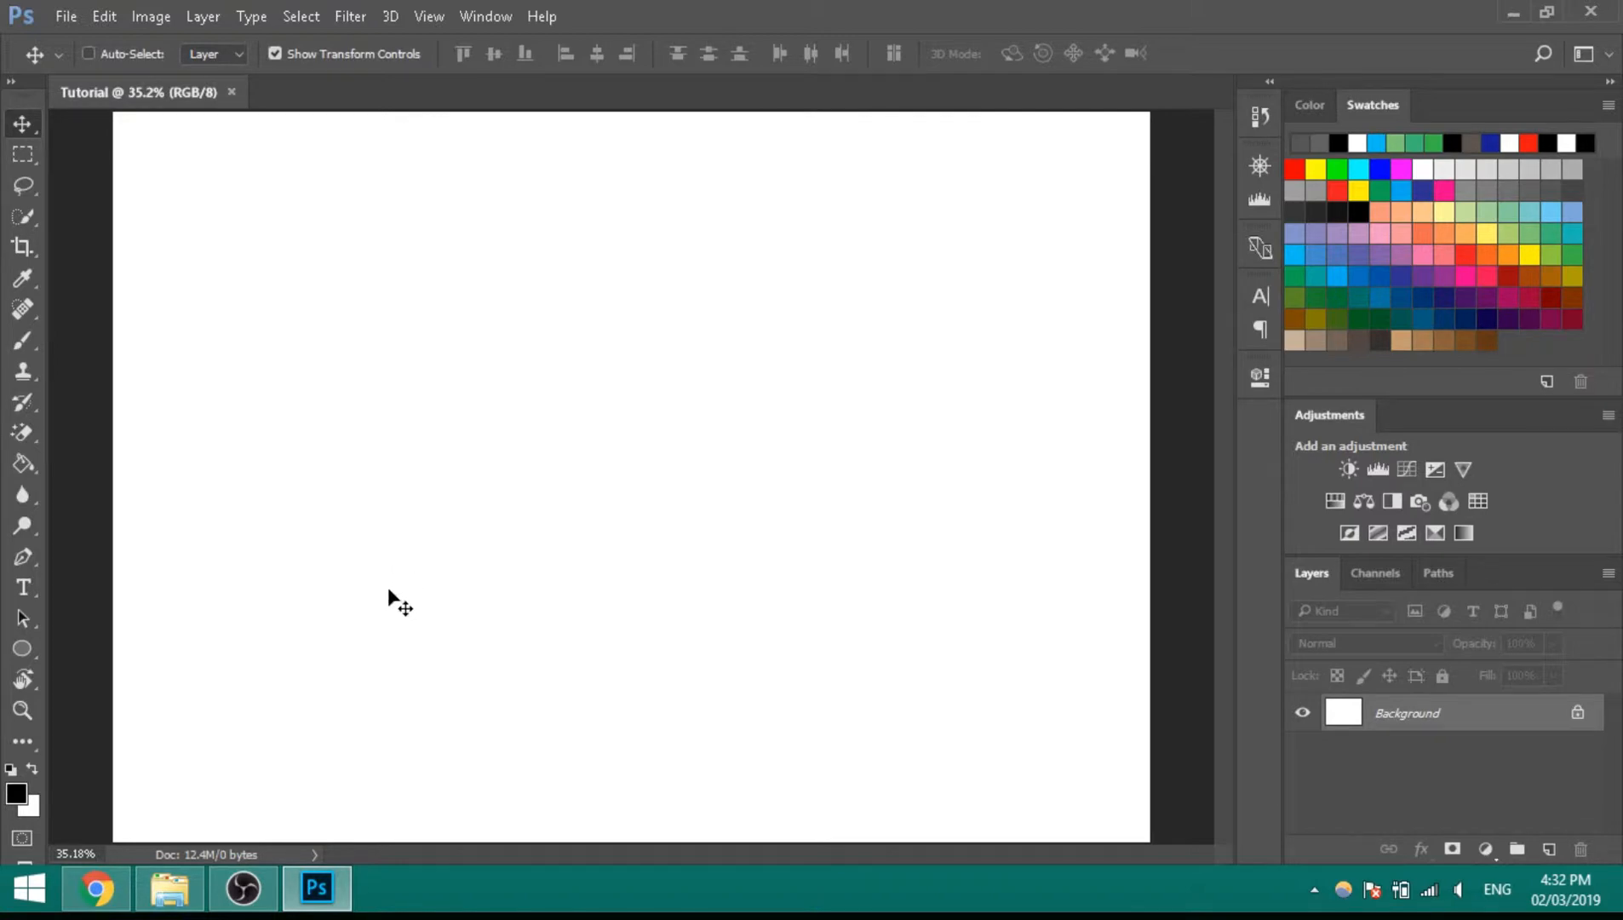
Step: Place the "1. cappuccino" photo from the photos menu folder centred in the Tutorial document, scaled proportionally to about 35.58%
click(170, 888)
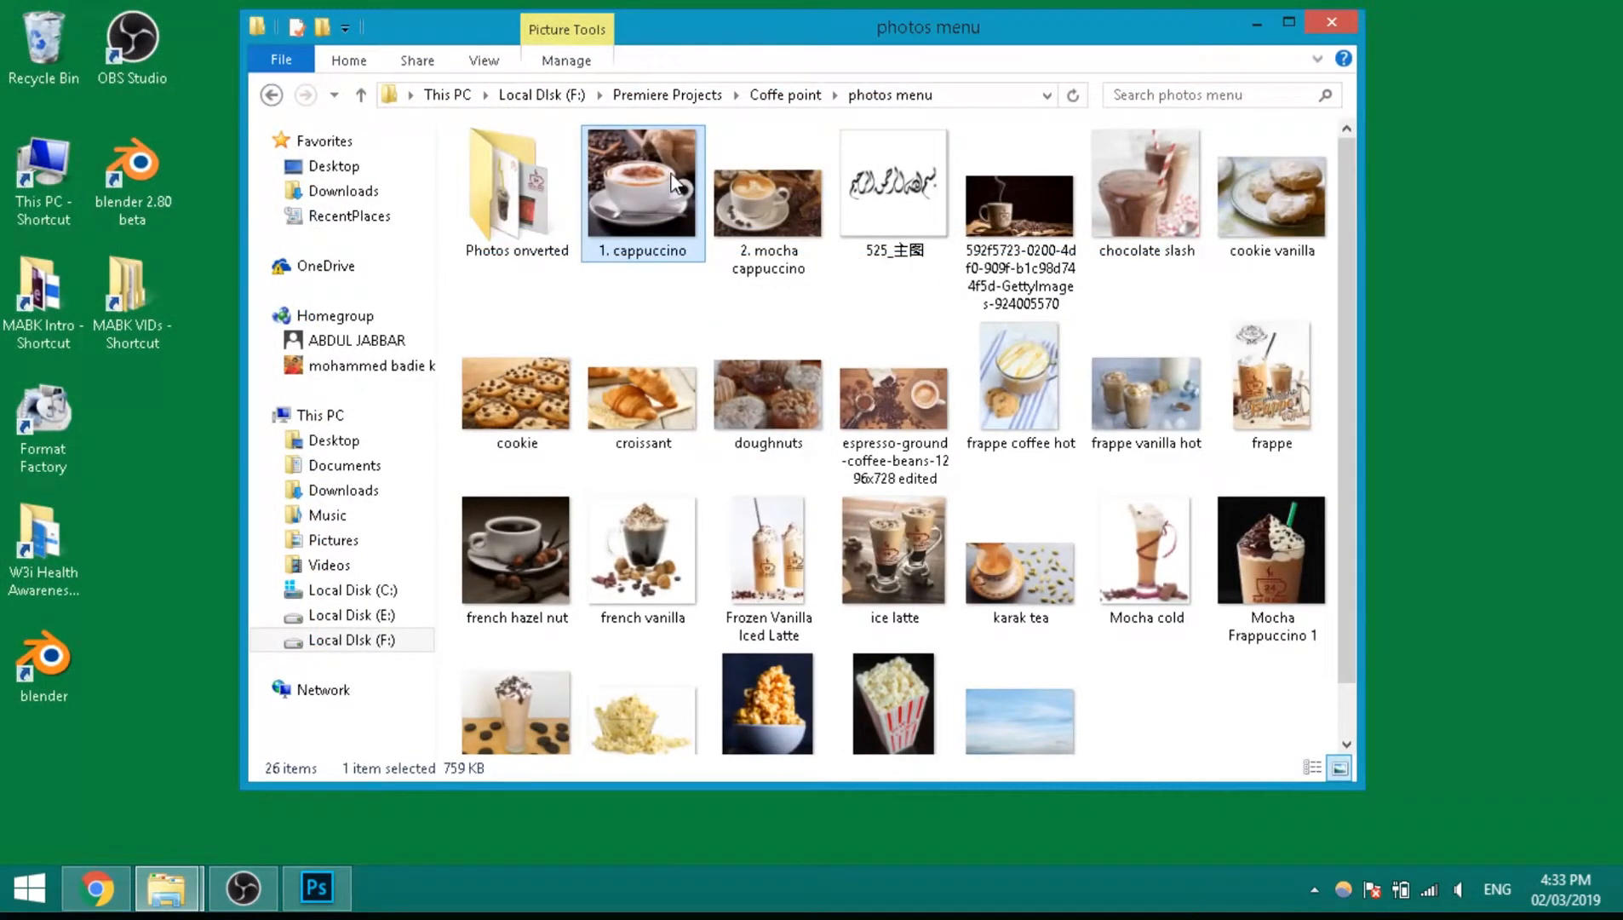
drag(673, 181, 601, 463)
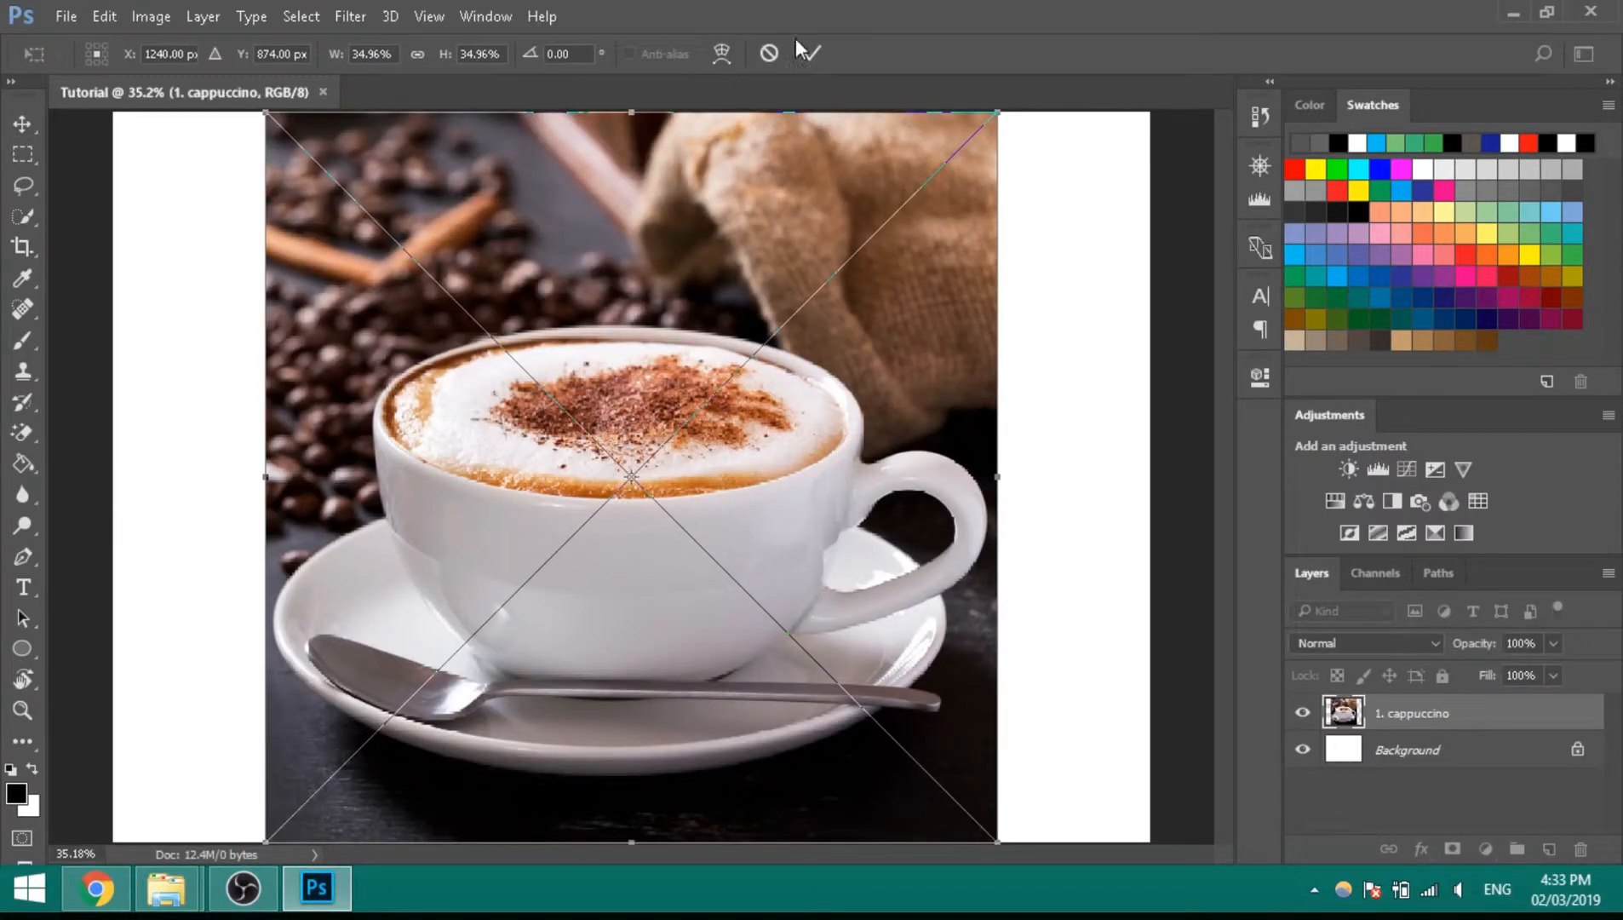
scroll(646, 182, down, 1)
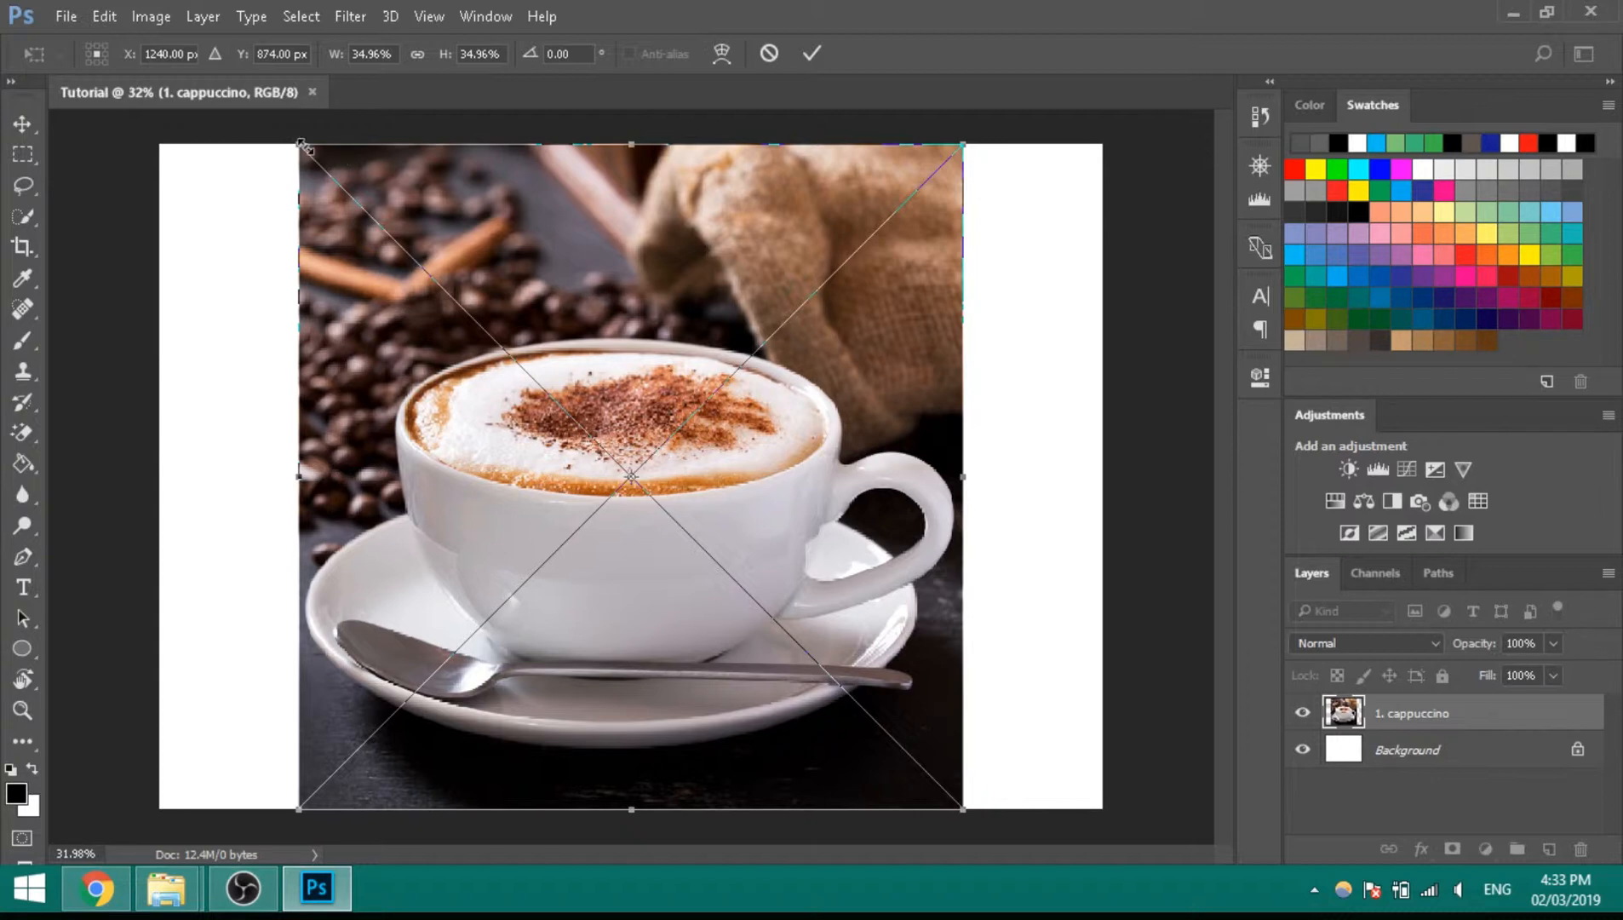
drag(304, 147, 408, 312)
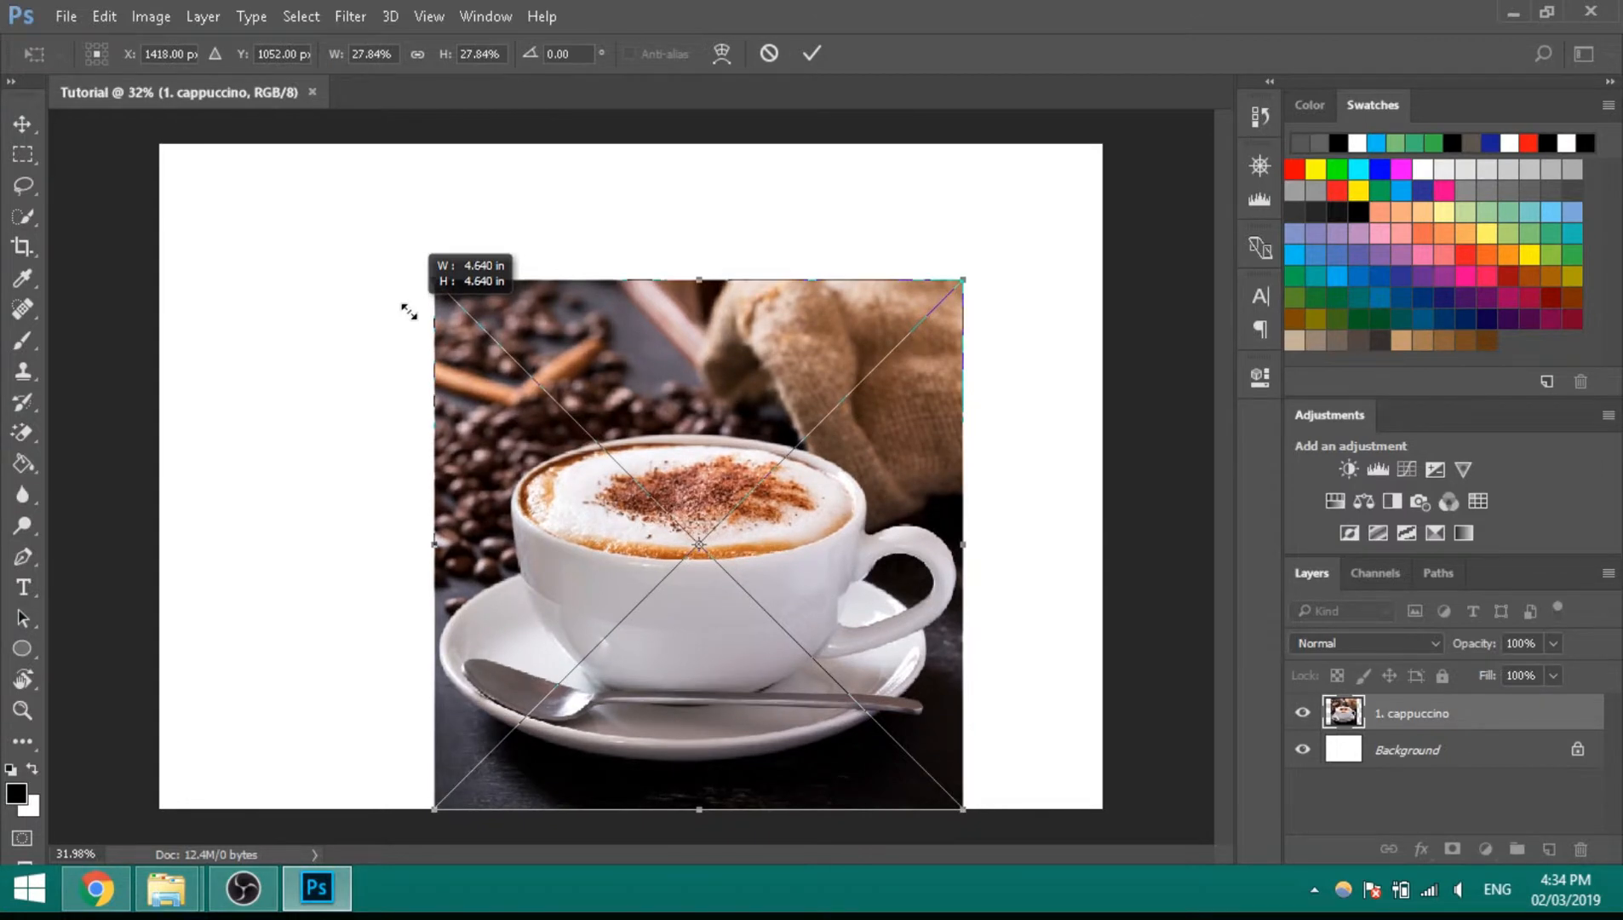
drag(409, 312, 259, 172)
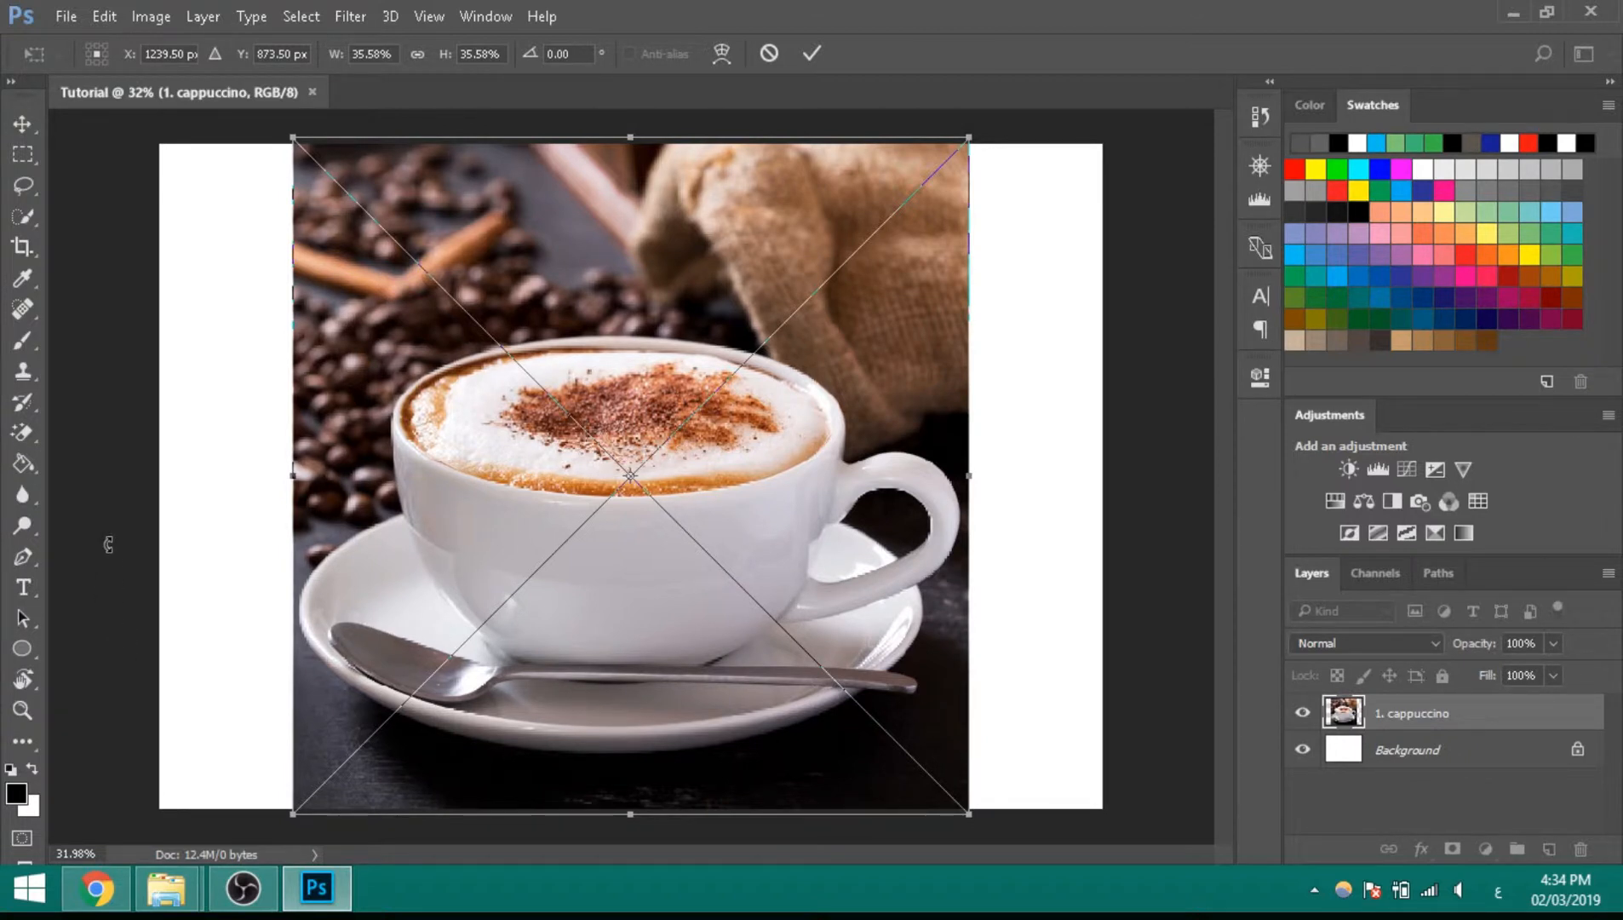
key(Return)
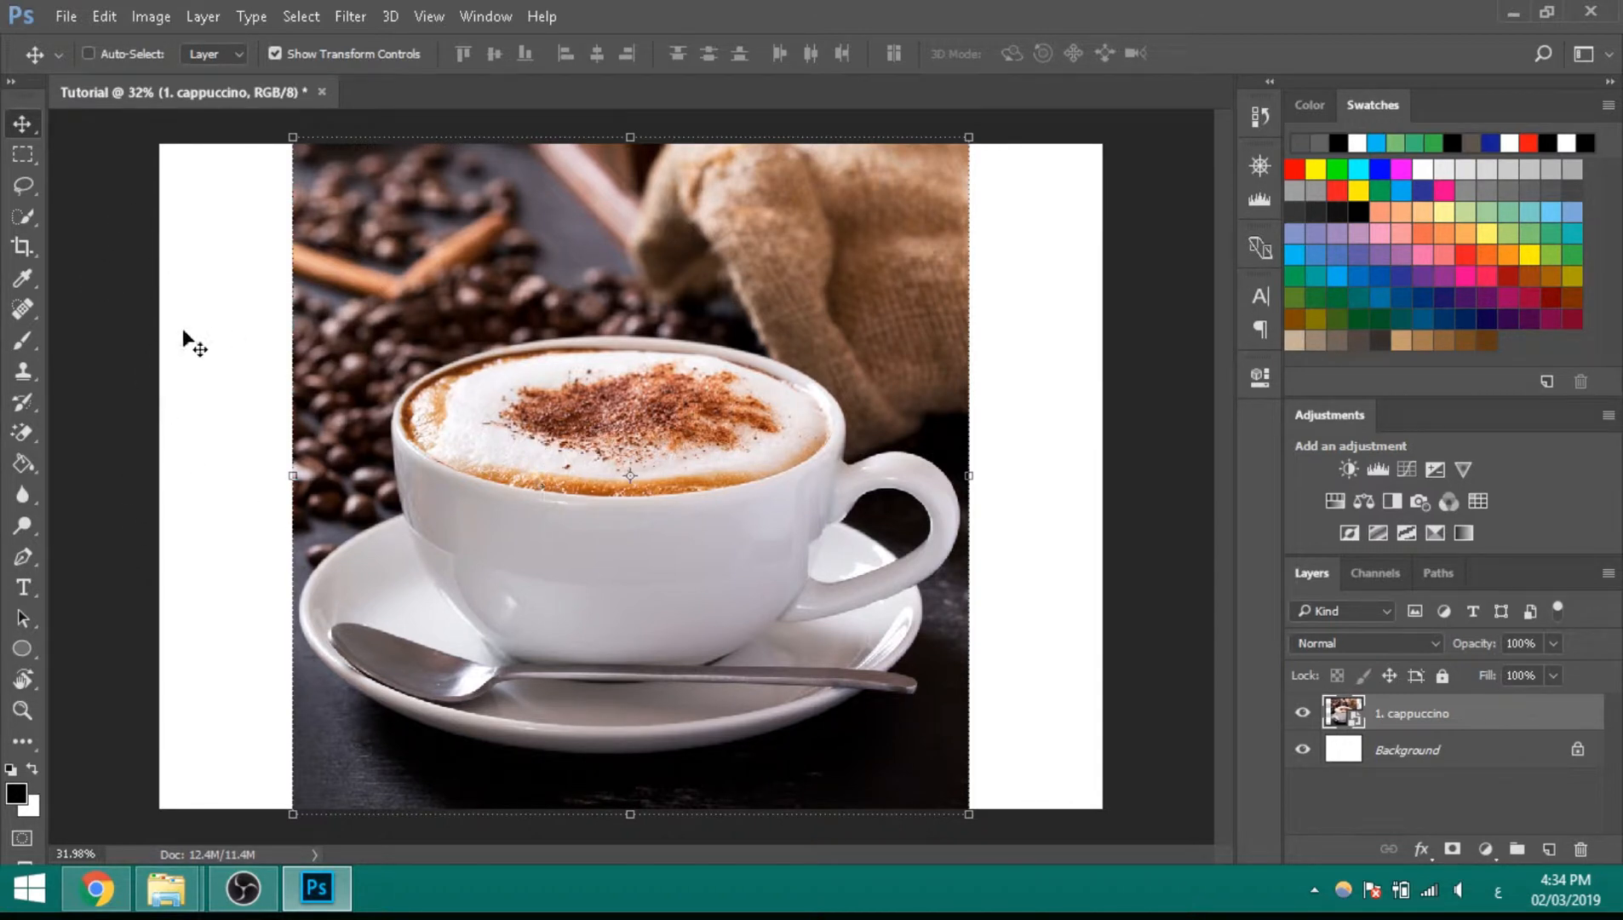
click(969, 474)
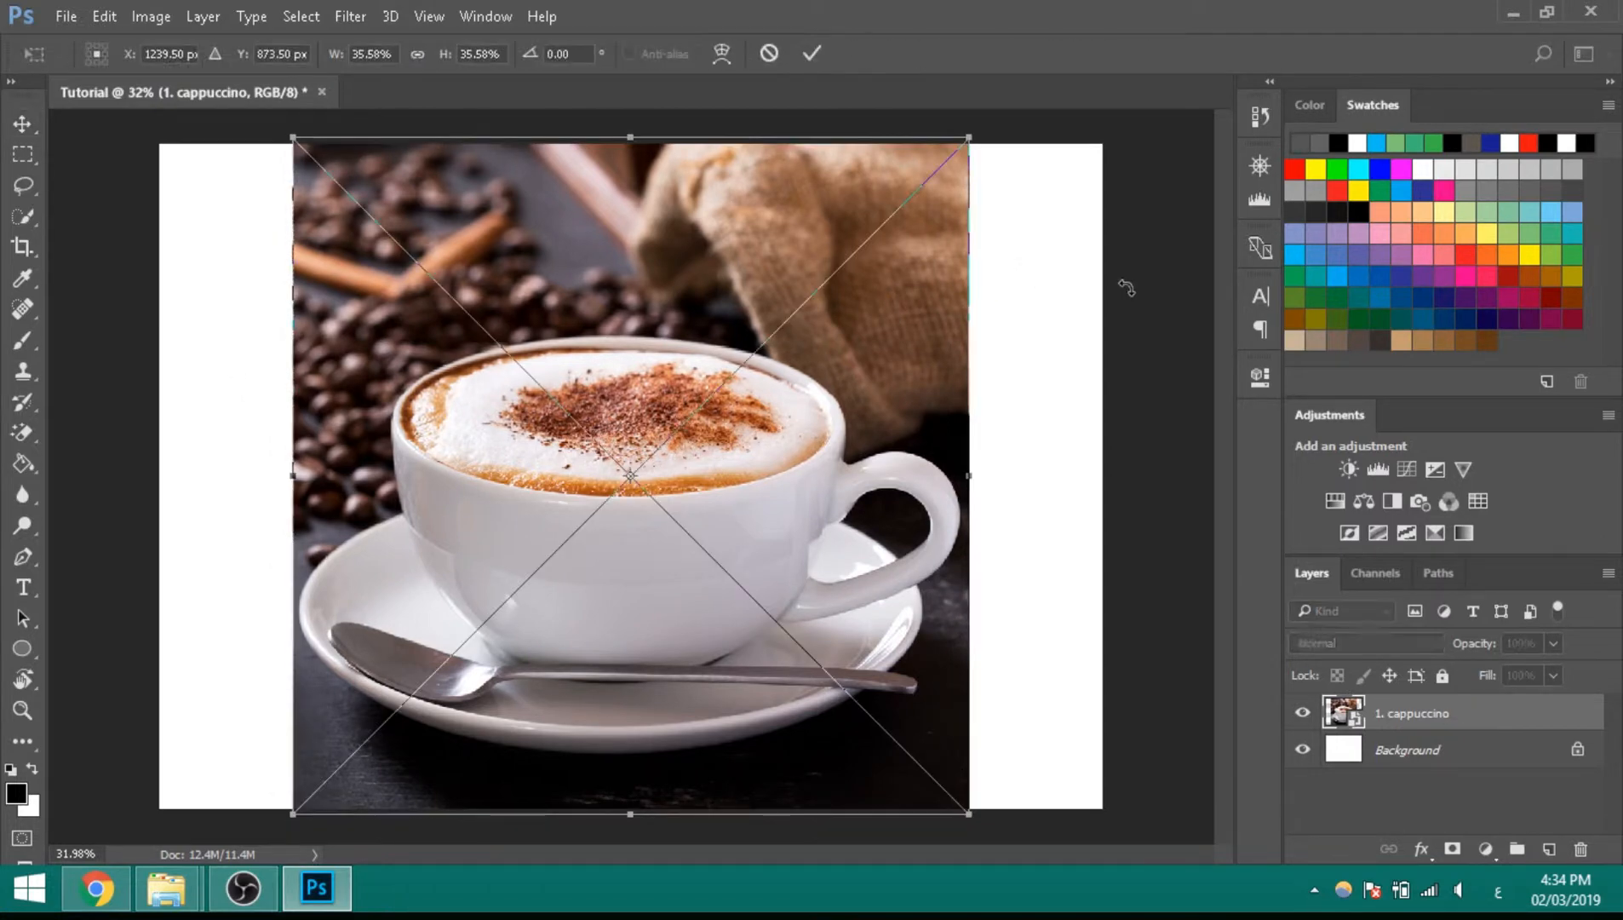
click(771, 55)
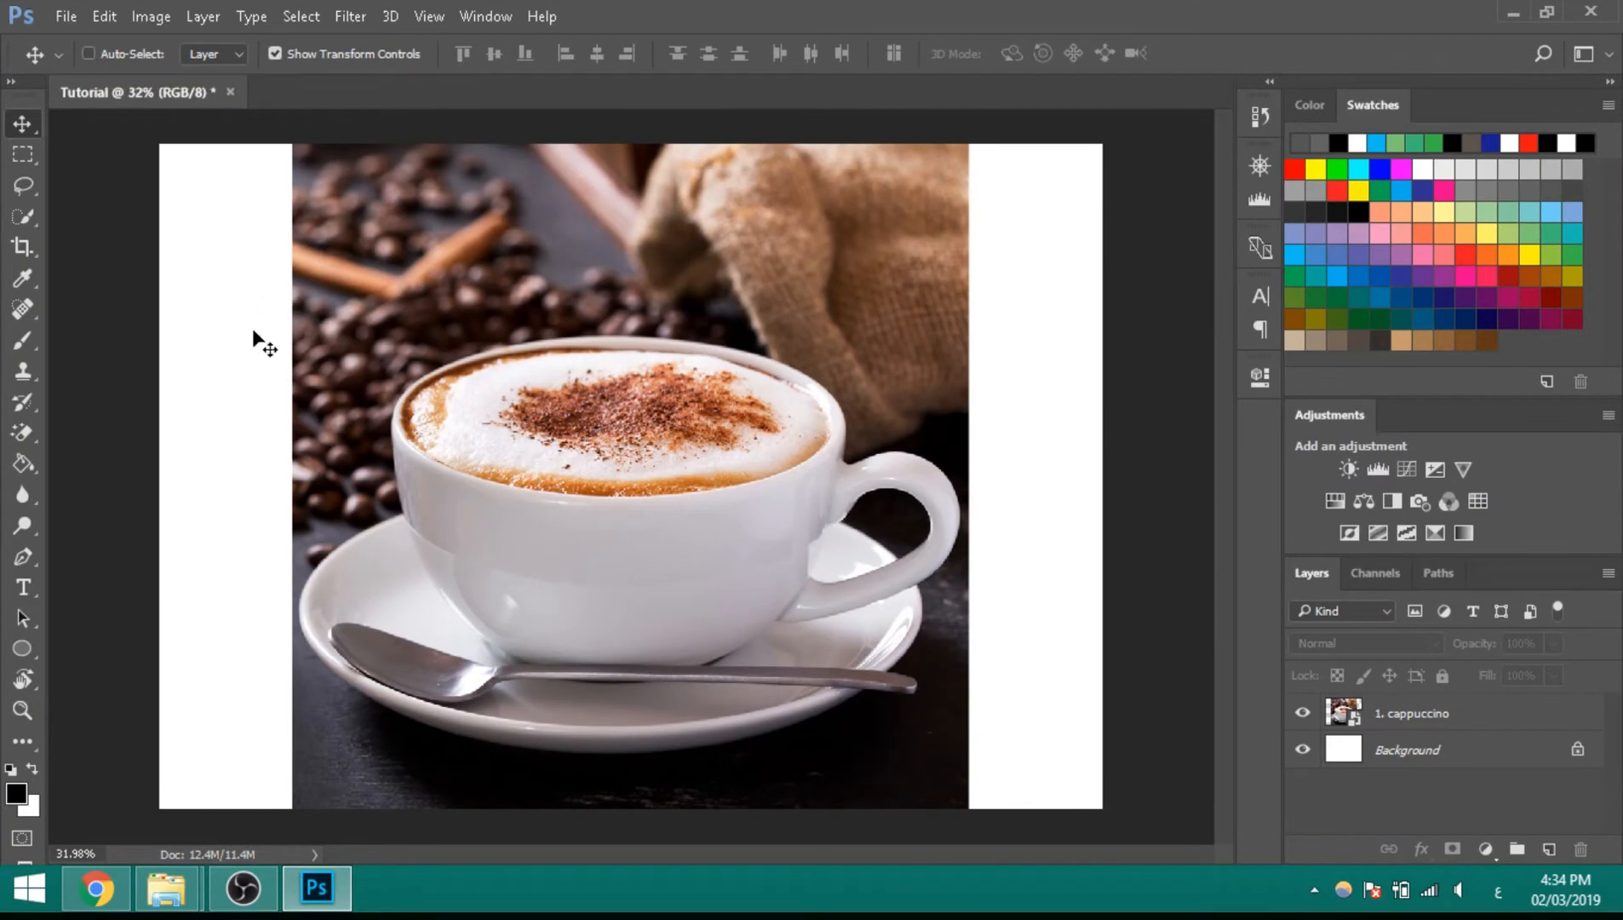
click(471, 386)
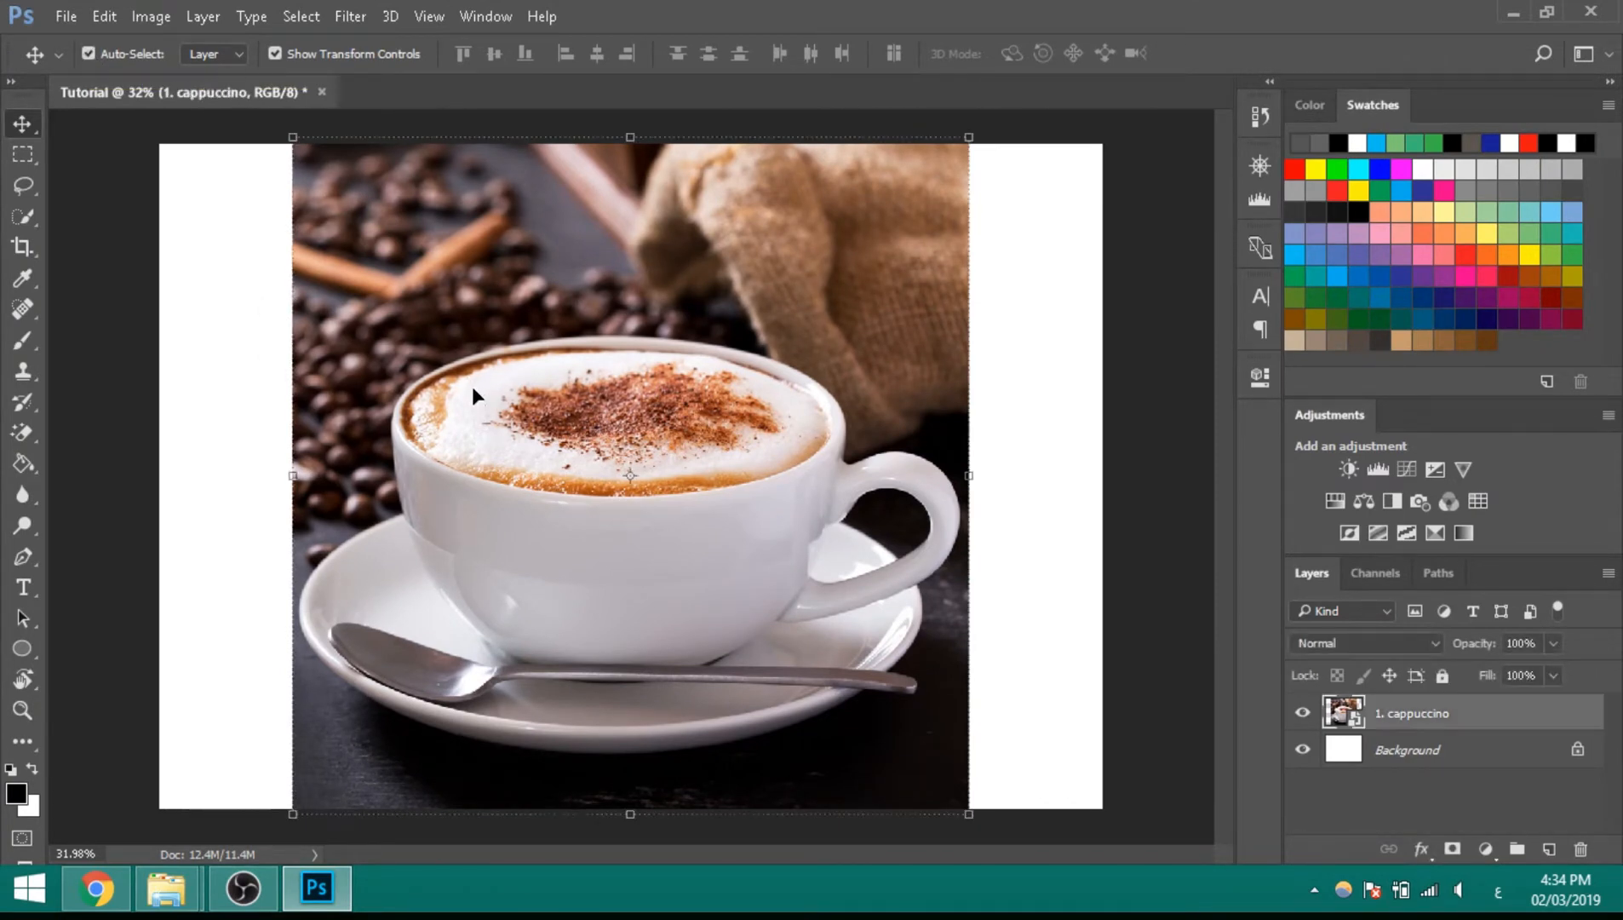
click(200, 359)
key(ctrl)
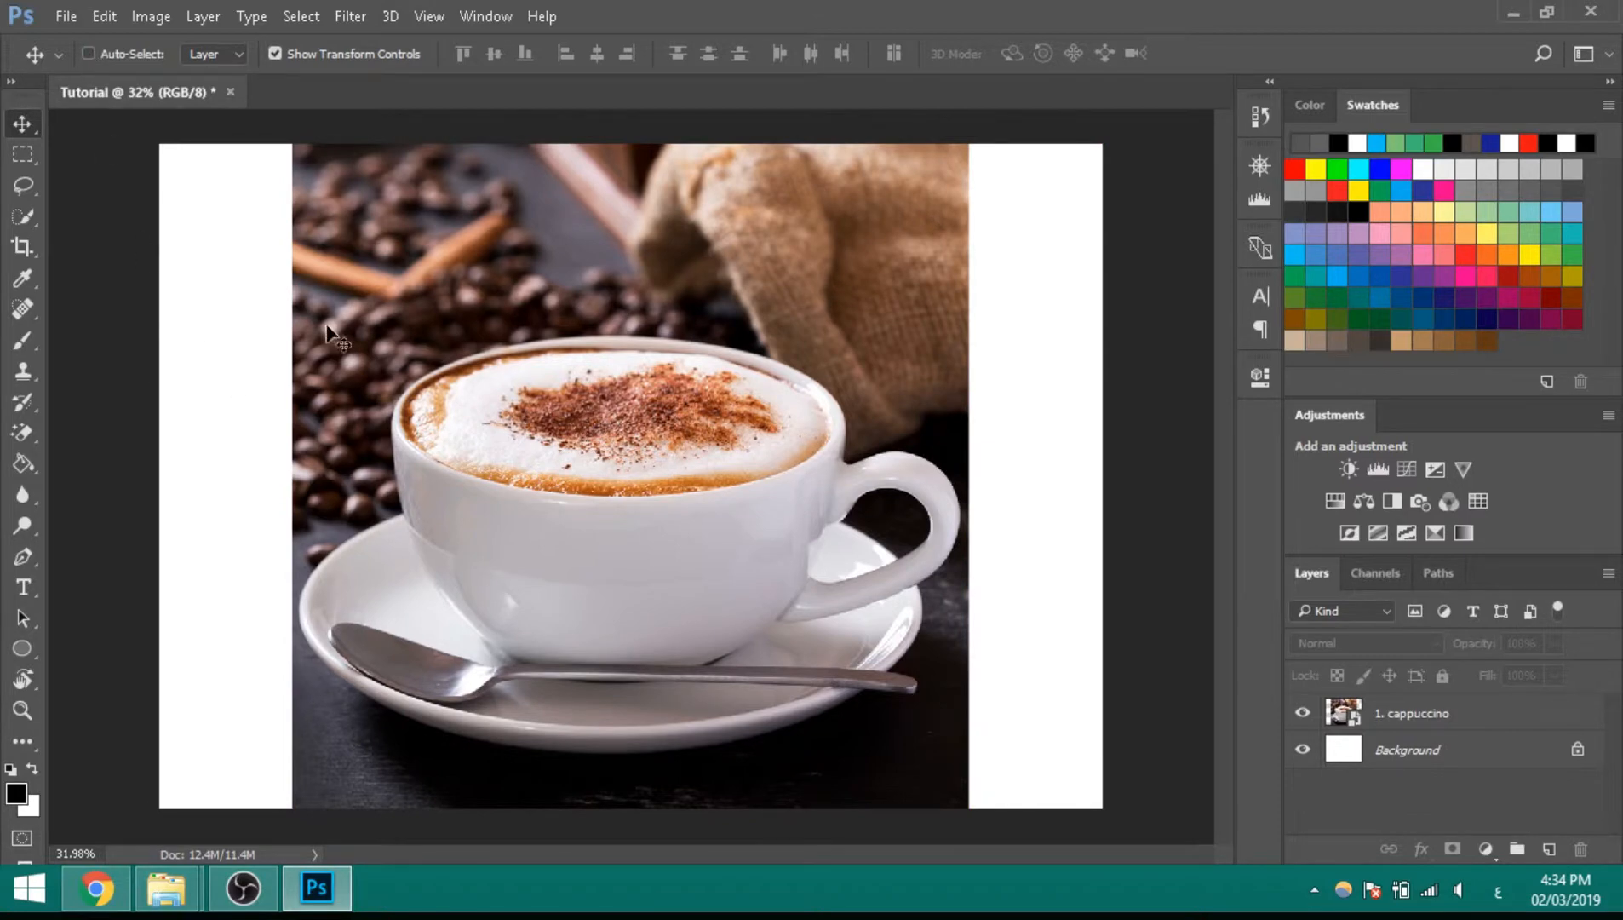
Step: Try moving the cappuccino photo, and settle it horizontally centred with its upper edge aligned to the canvas's upper edge
drag(704, 364, 548, 369)
key(ctrl+alt+z)
key(ctrl+alt+z)
key(ctrl+alt+z)
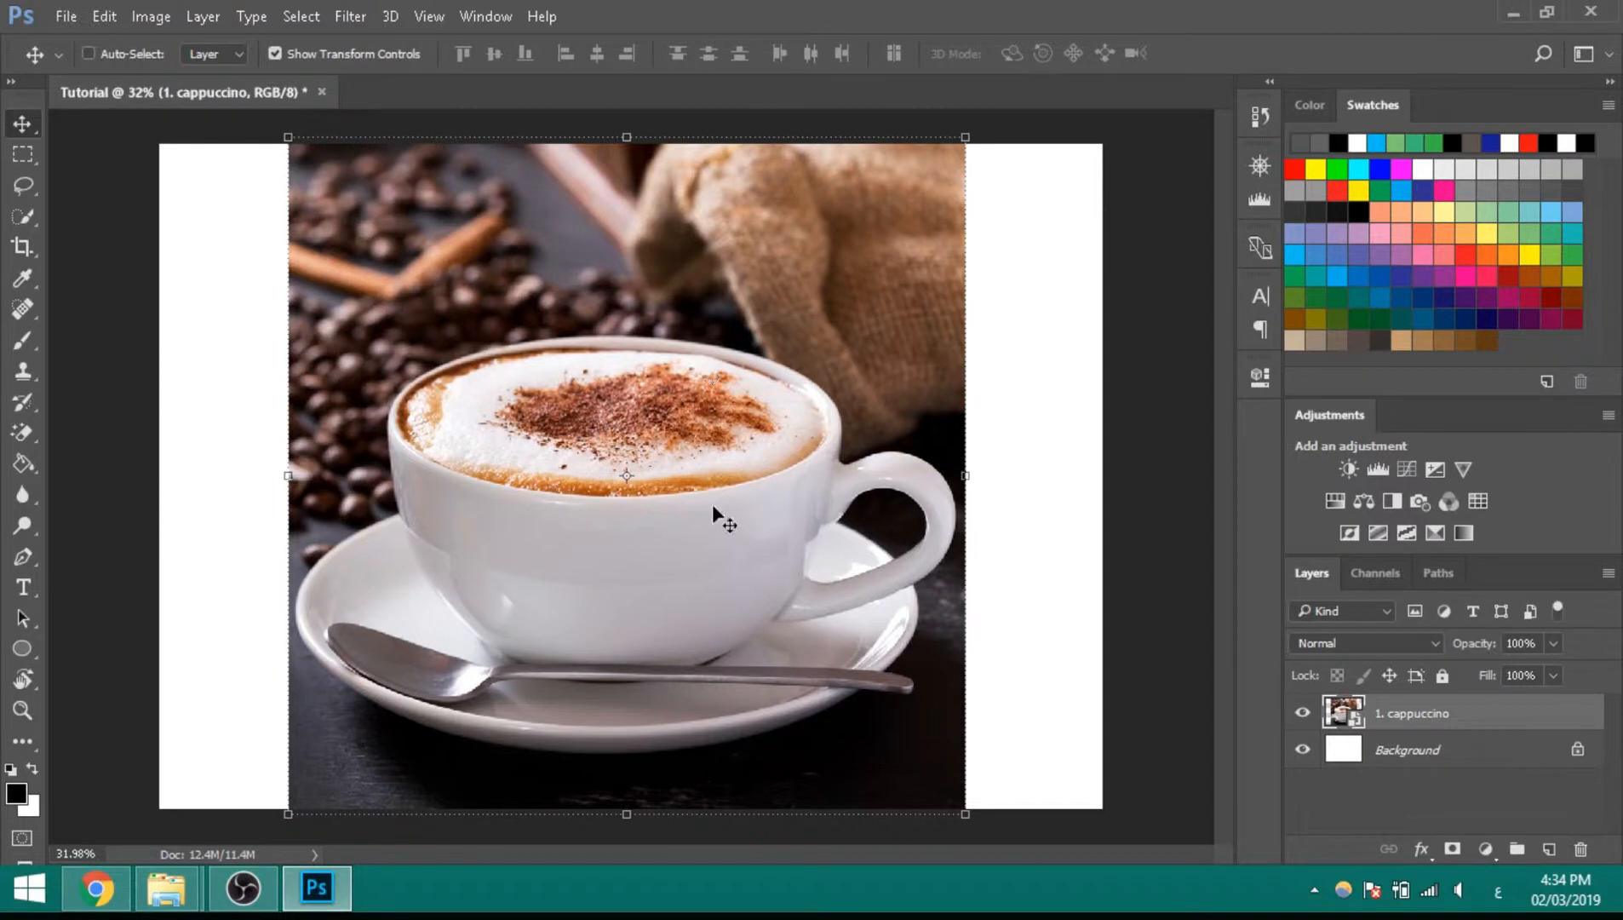
drag(675, 522, 660, 445)
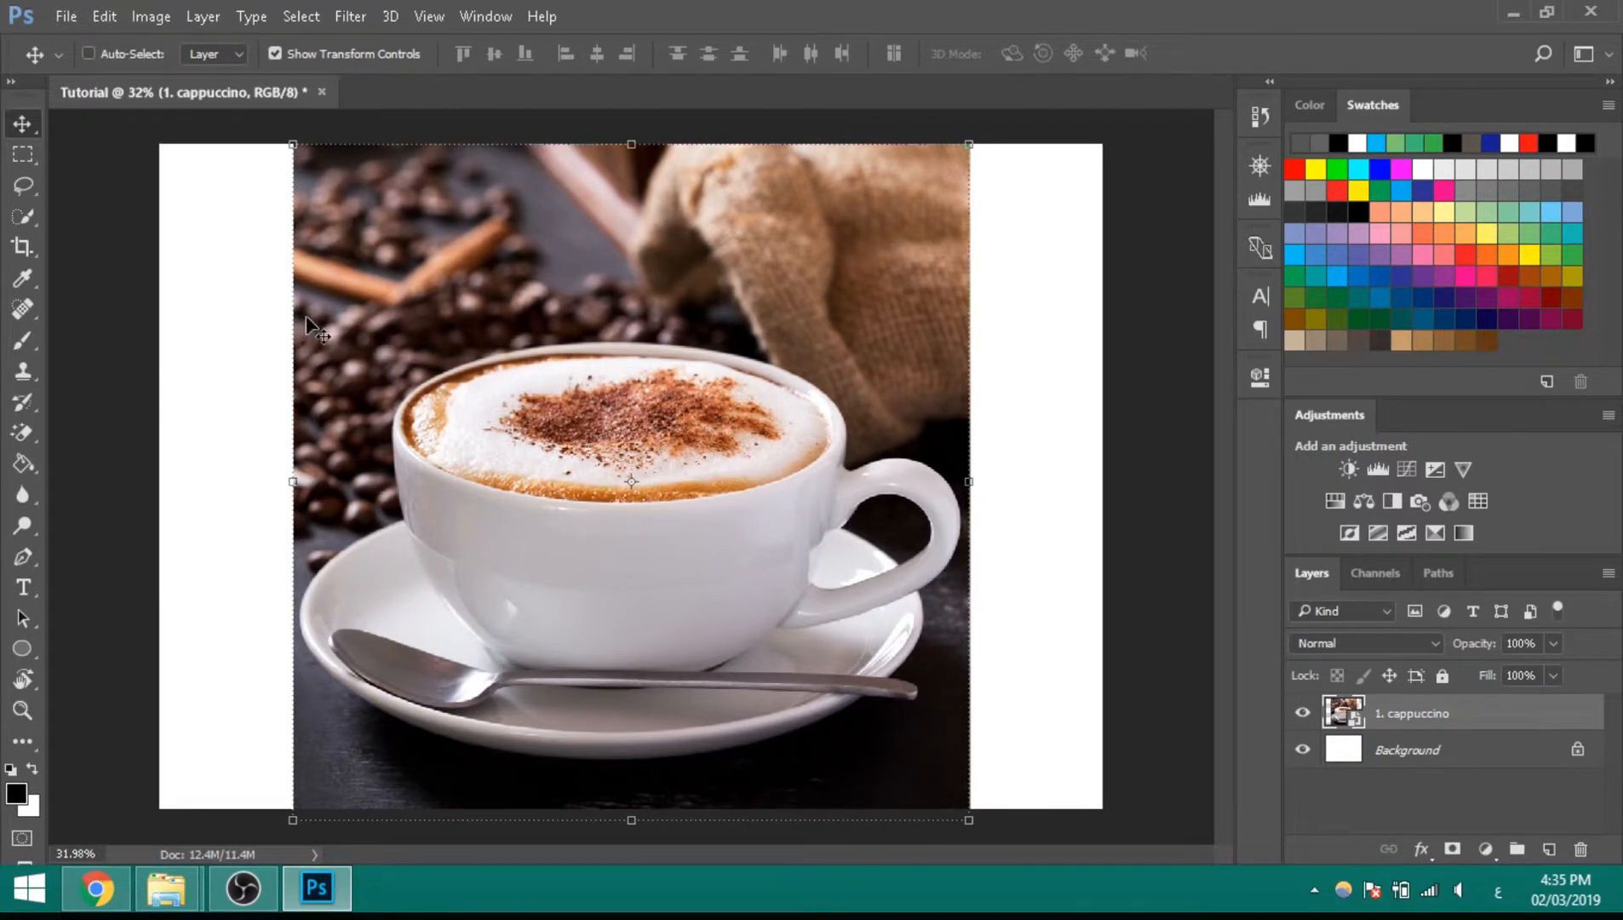
Step: Place the "croissant" photo from the photos menu folder, scaled proportionally to about 179%, and align its right edge with the cappuccino photo's
click(320, 907)
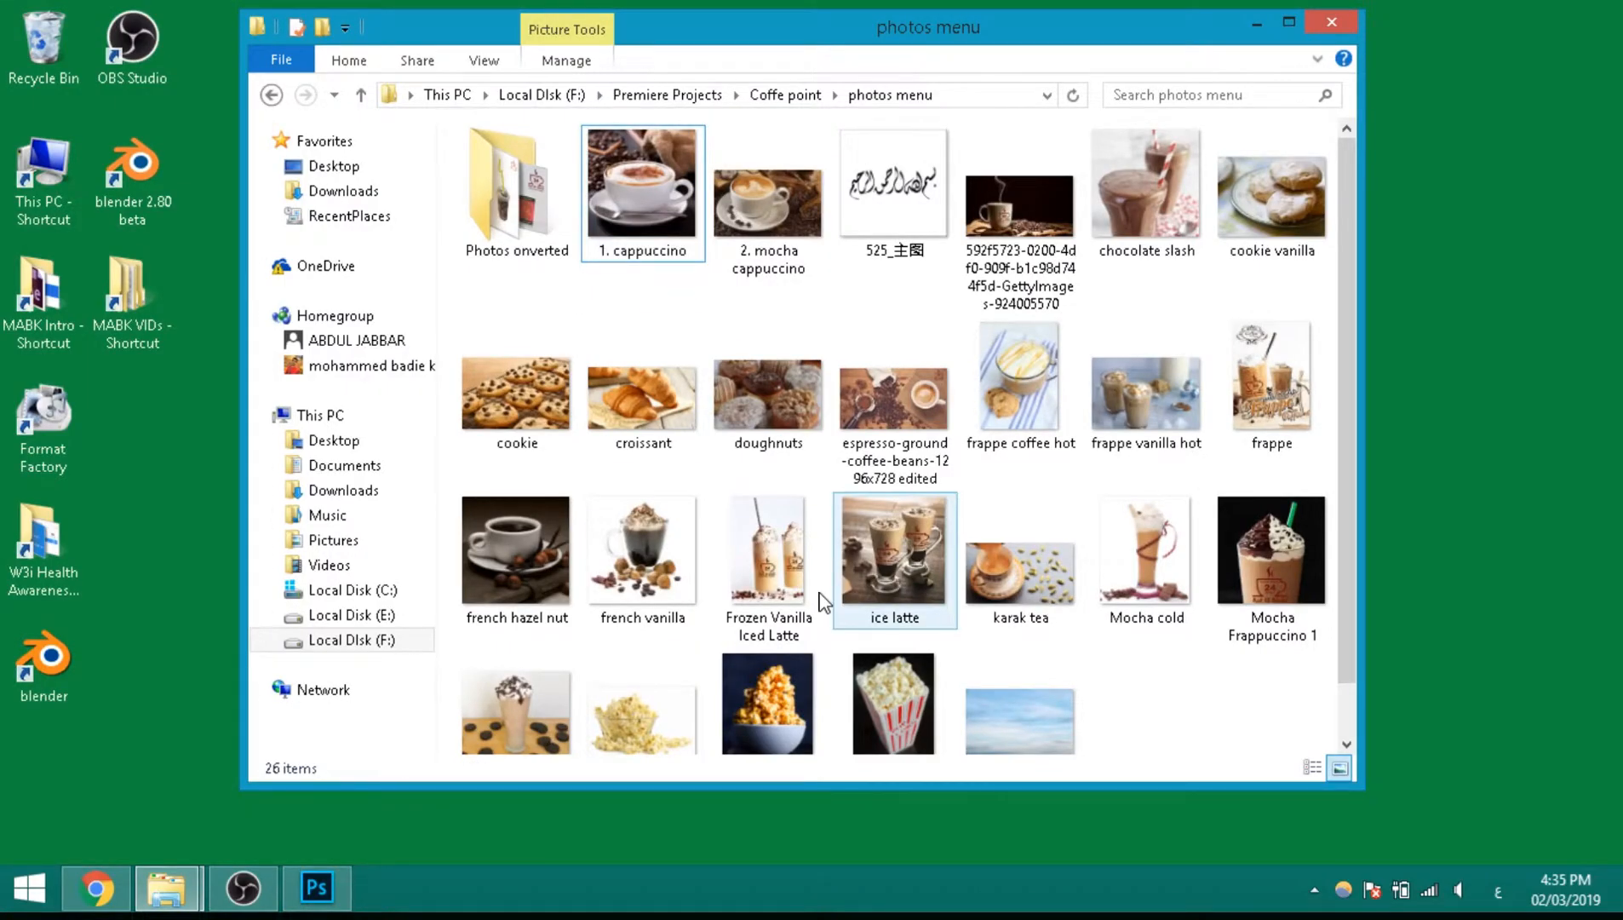
drag(659, 384, 594, 454)
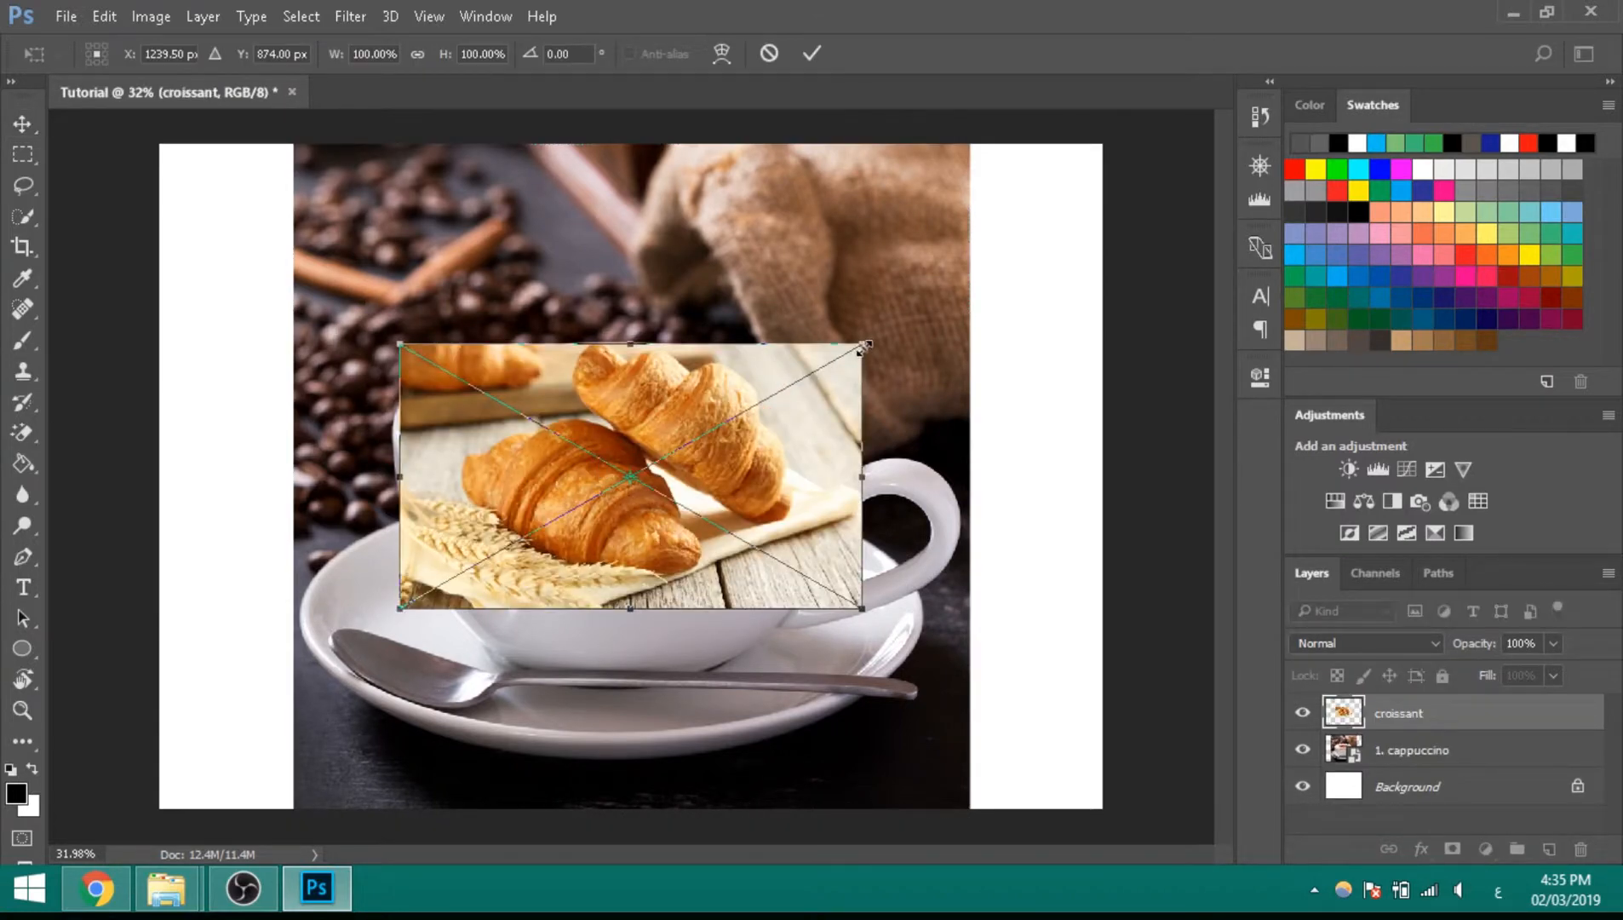
drag(862, 345, 1005, 175)
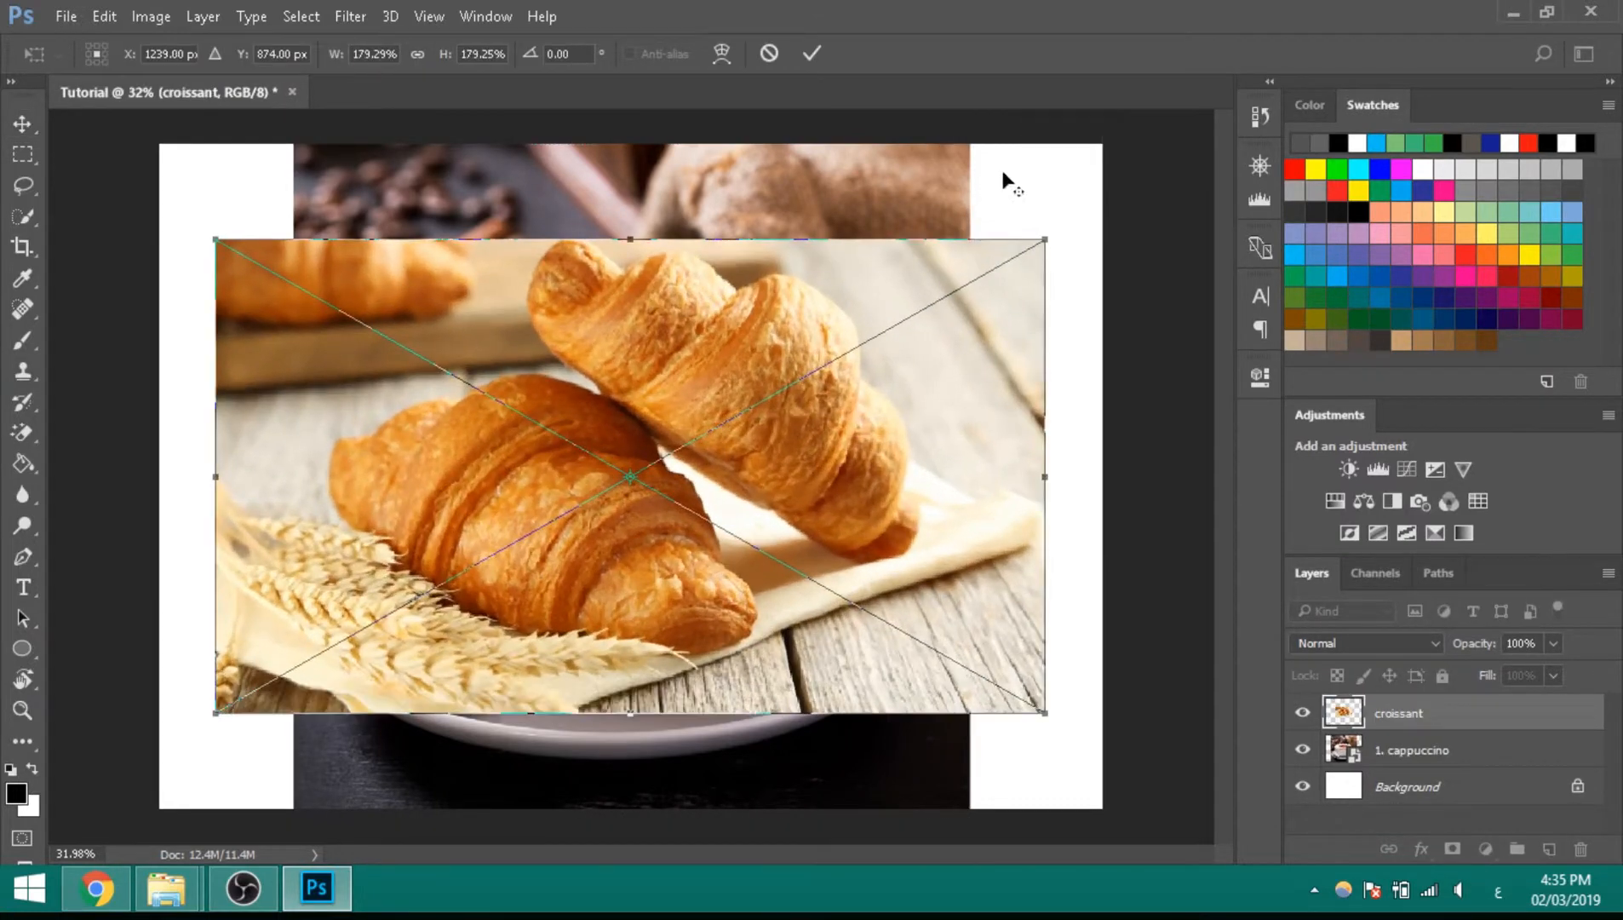
click(812, 54)
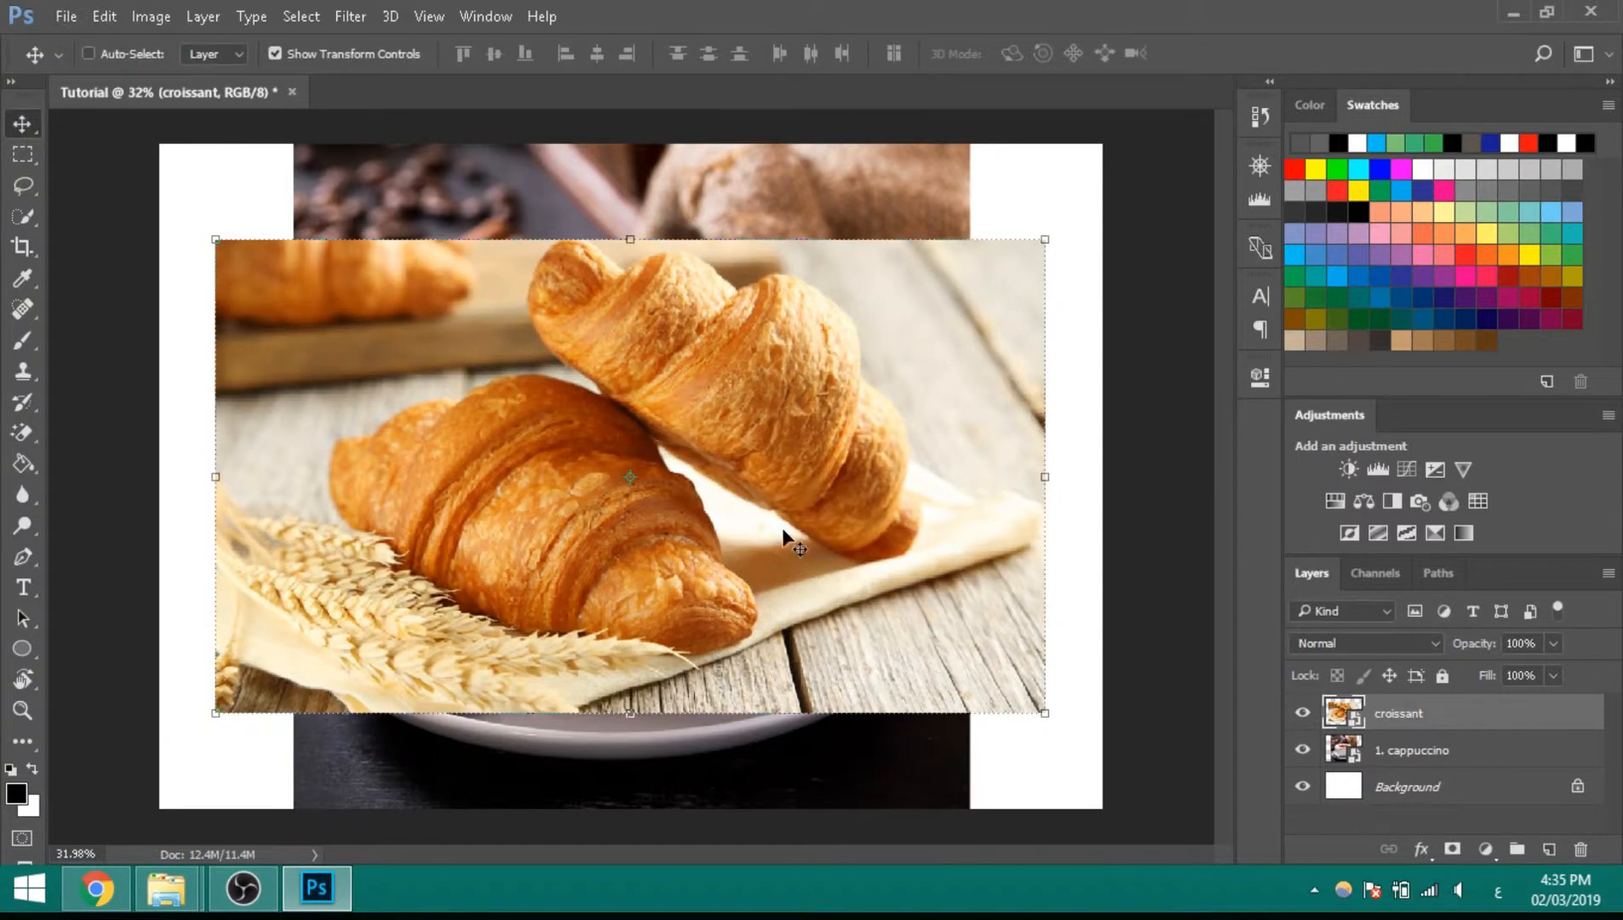
drag(784, 536, 705, 459)
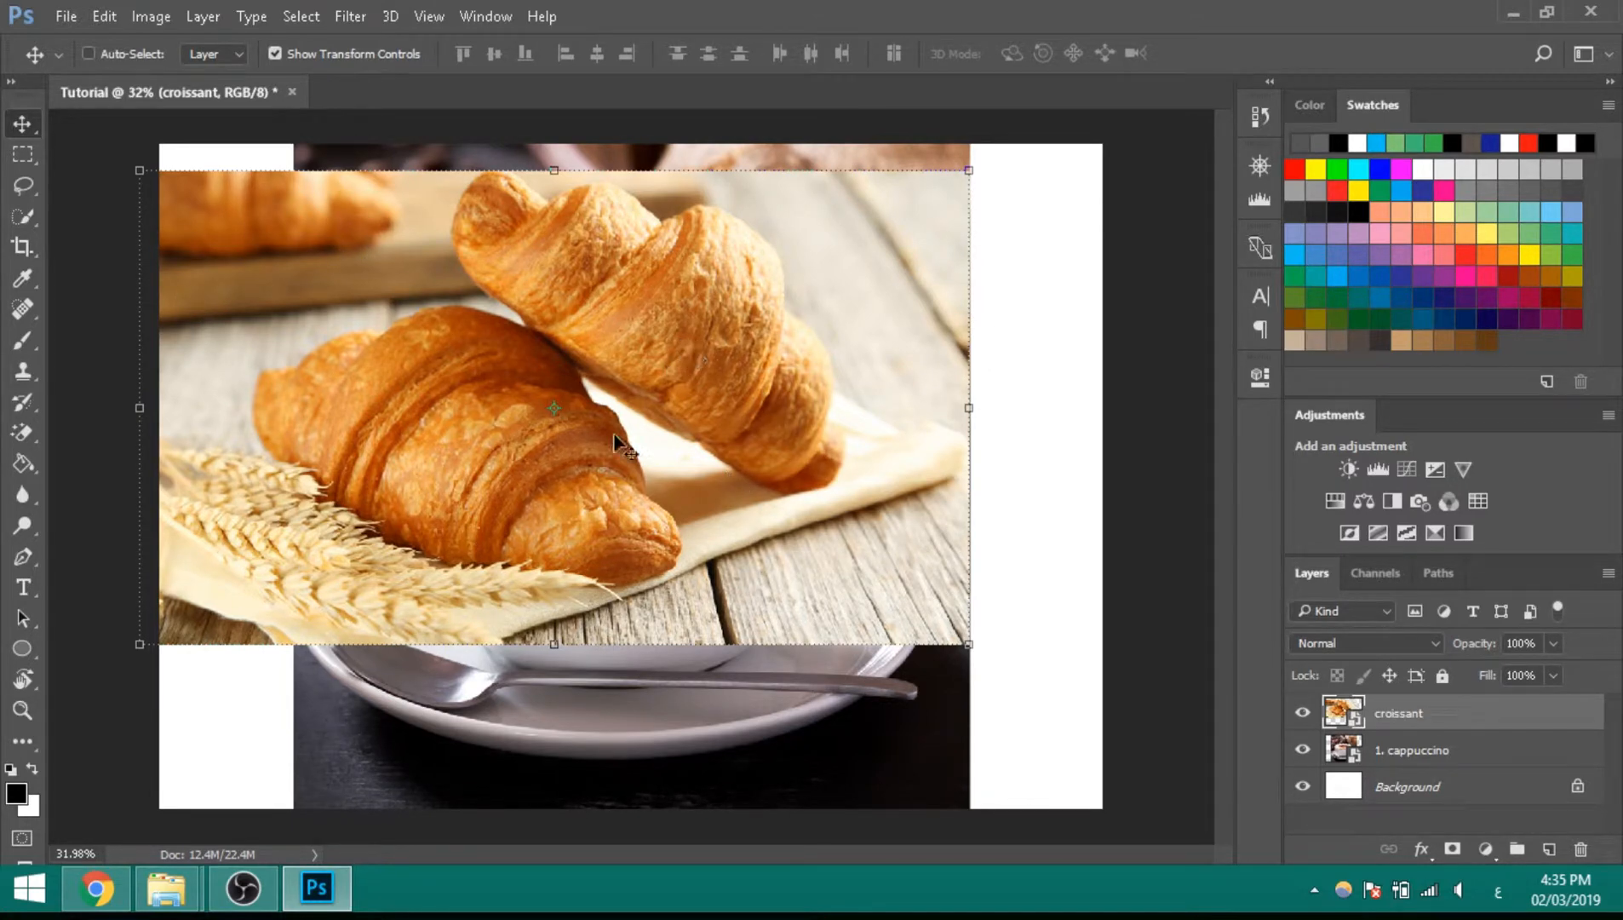
Step: With the Pen tool in Path mode, trace the upper croissant's lower edge from its upper-left end to its lower-right tip
key(p)
scroll(615, 441, up, 3)
click(288, 134)
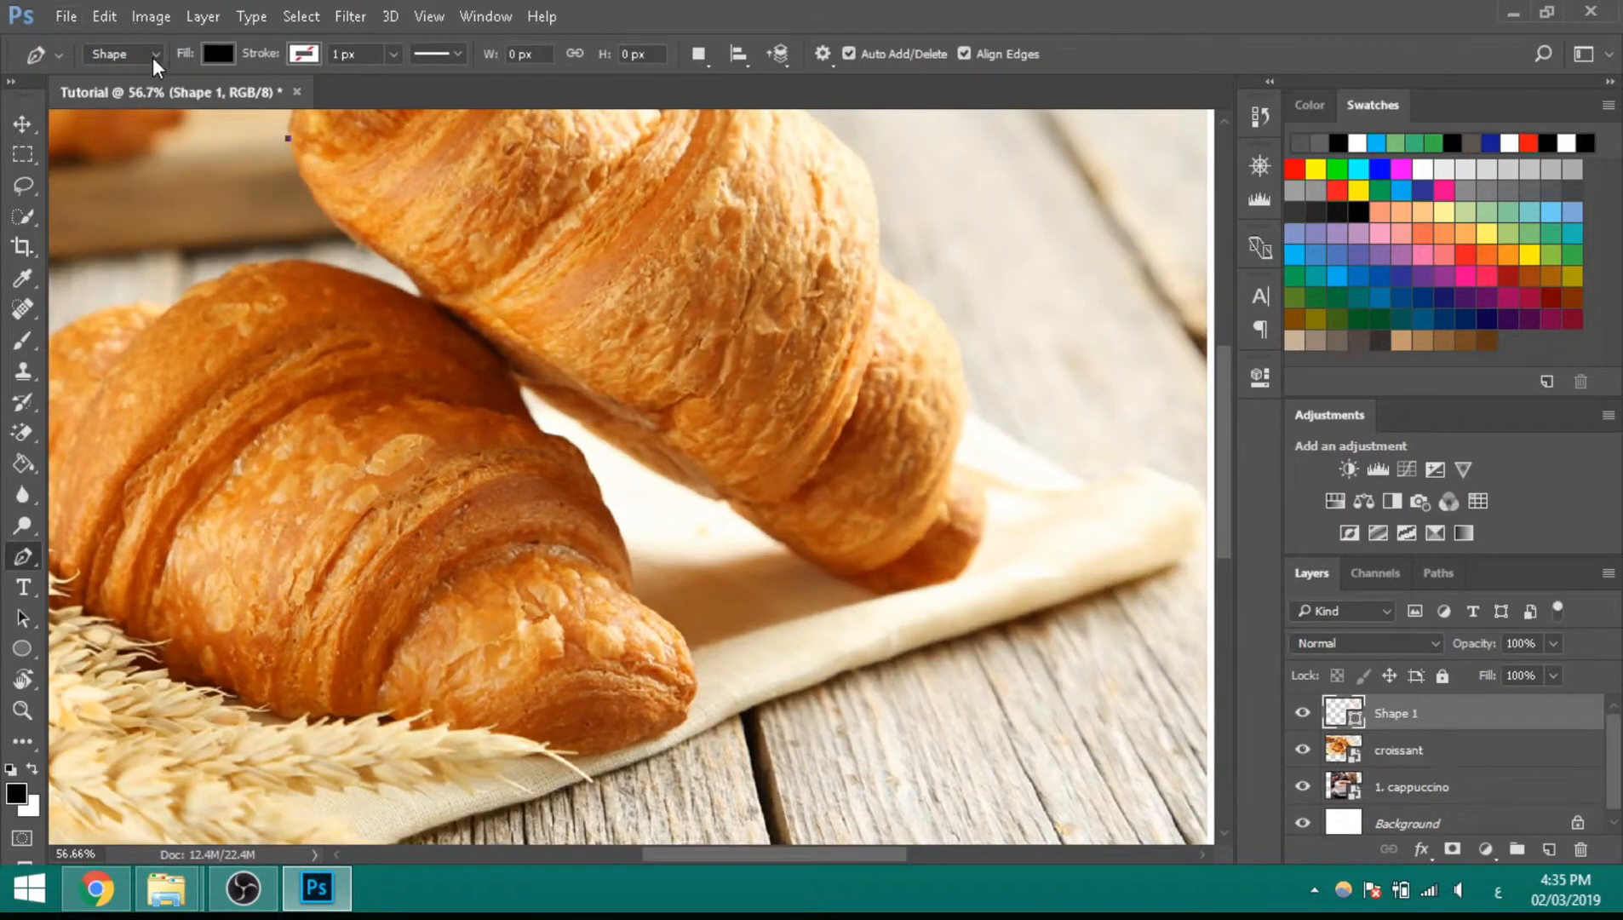
click(153, 57)
click(111, 85)
drag(402, 270, 493, 300)
click(493, 349)
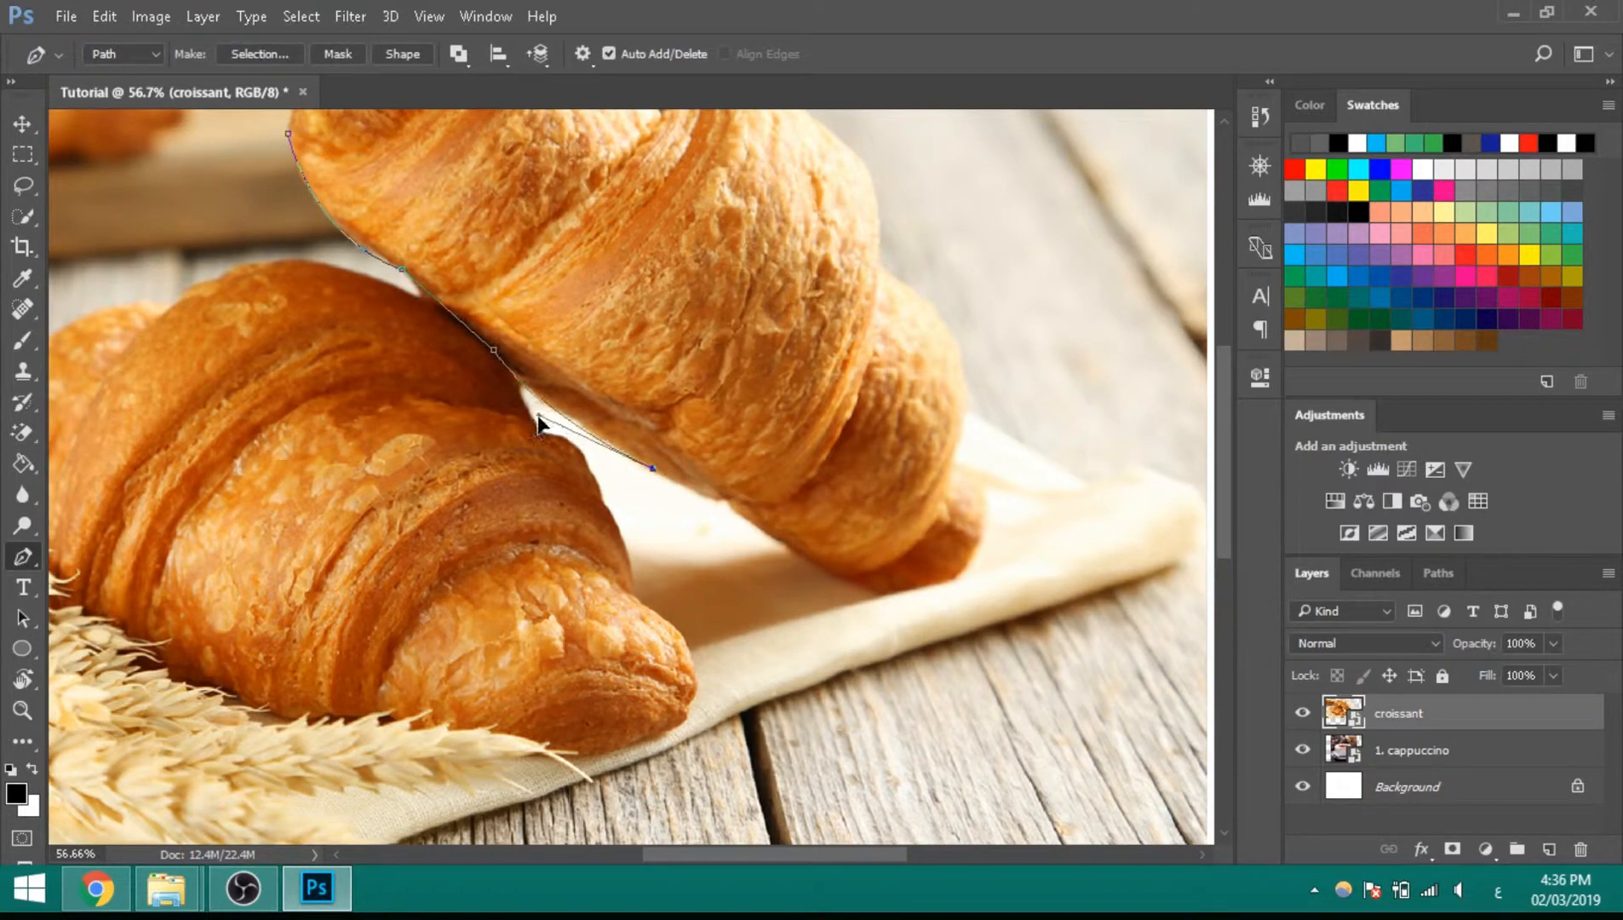
click(655, 467)
click(709, 497)
click(847, 583)
click(895, 593)
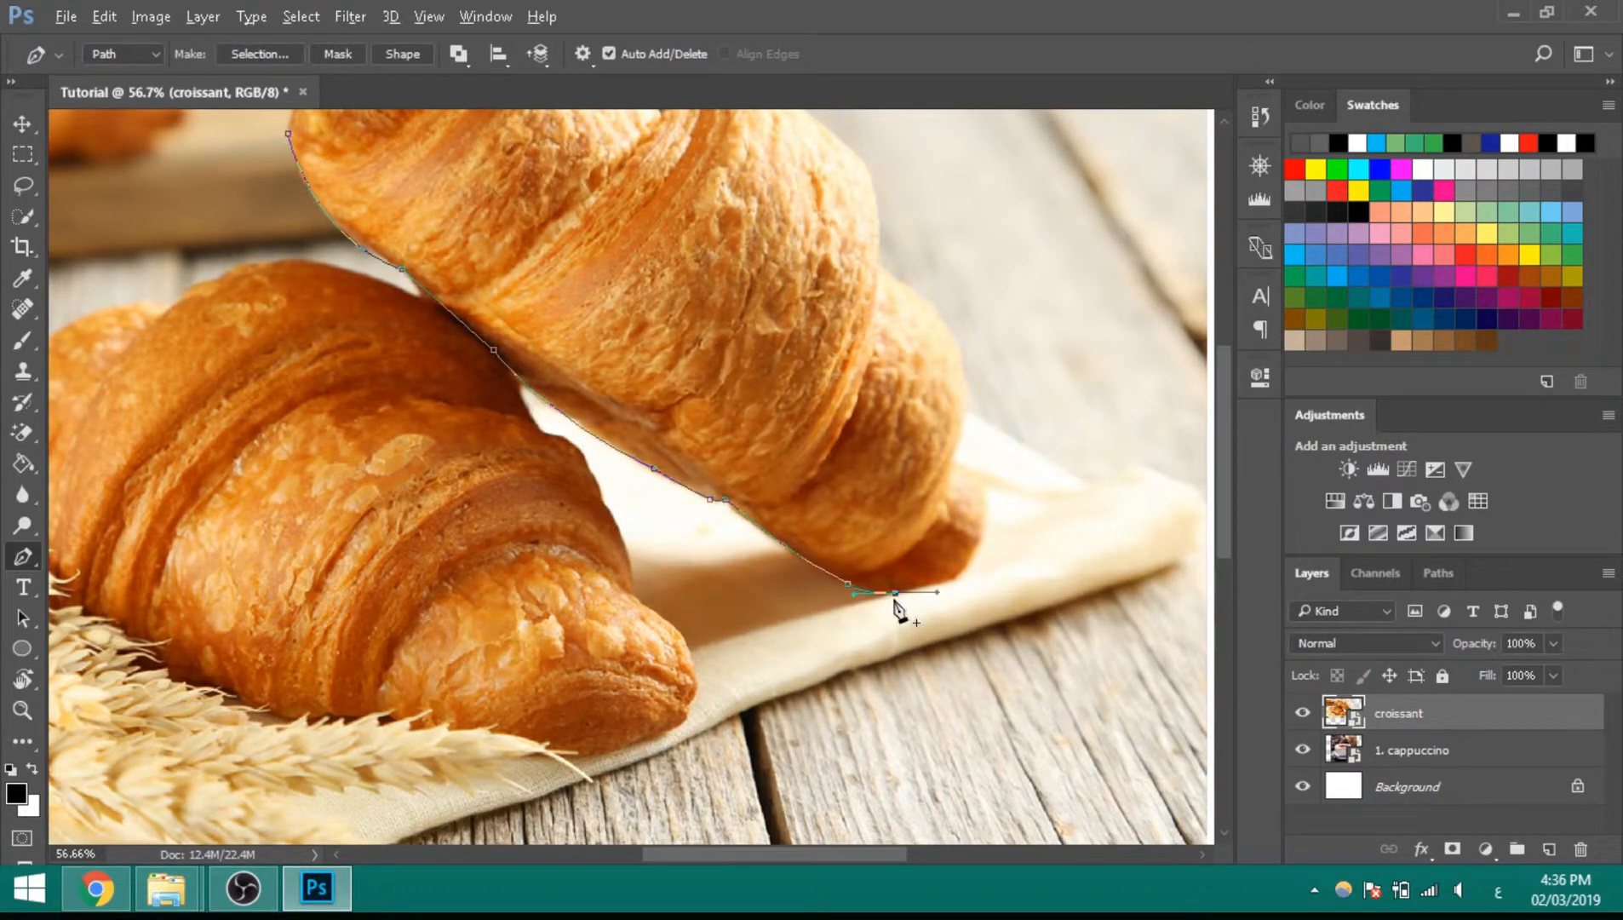
Step: Continue the path around the upper croissant's lower-right tip and up its right-hand outline to the top of the largest hump
click(952, 580)
click(985, 510)
scroll(960, 546, up, 2)
click(953, 533)
click(942, 388)
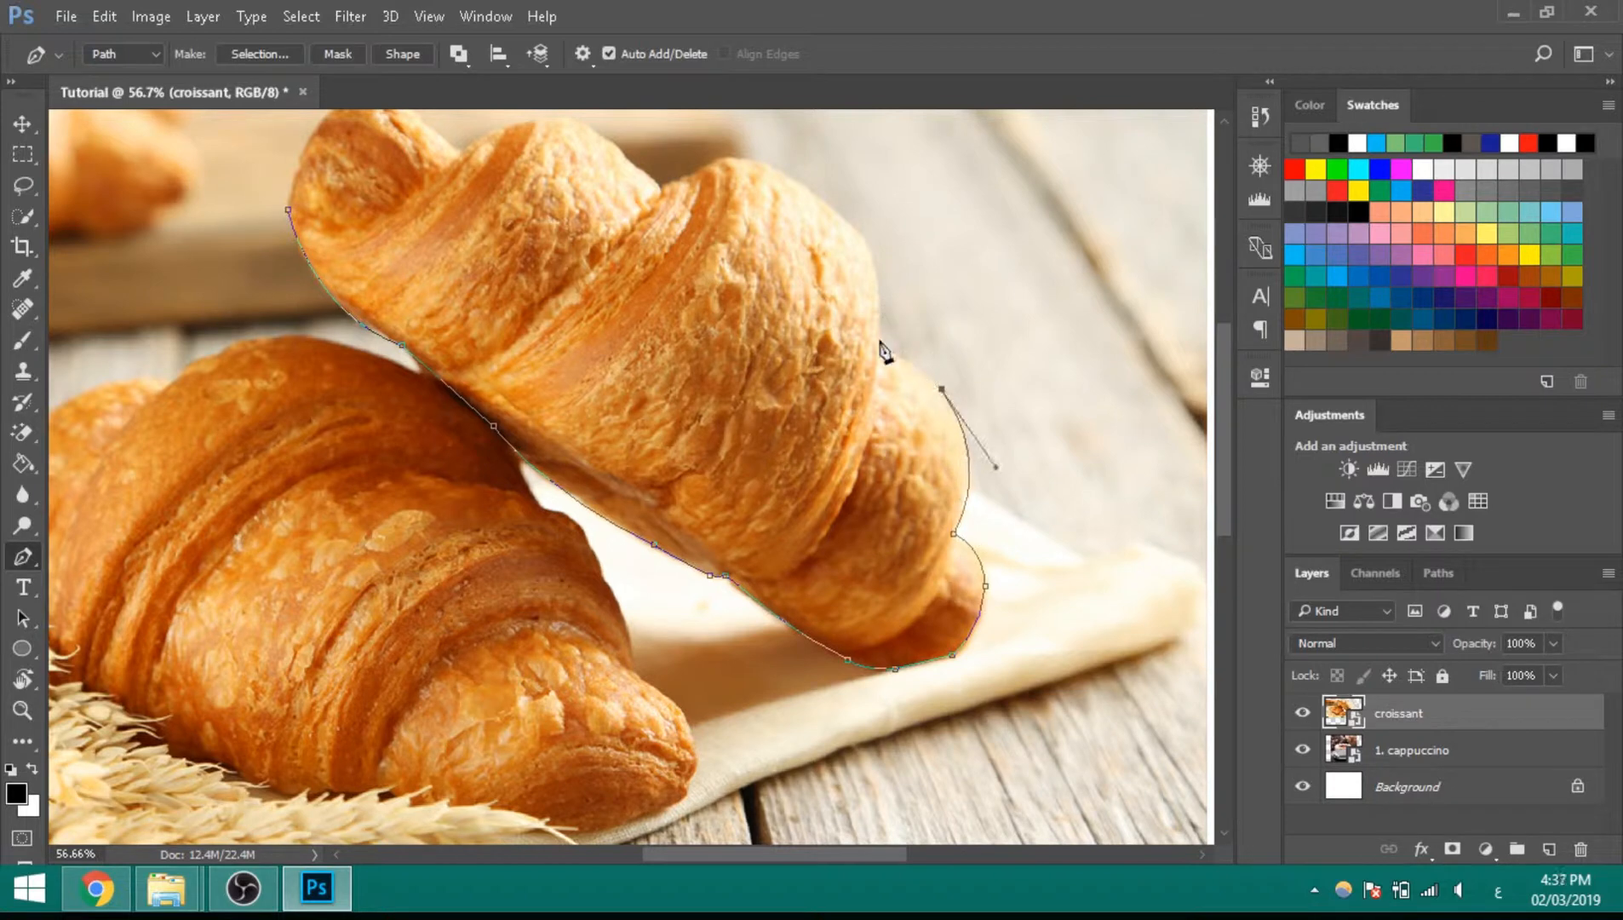
click(880, 339)
scroll(838, 316, up, 1)
click(867, 276)
scroll(838, 315, right, 2)
scroll(765, 338, up, 3)
click(769, 299)
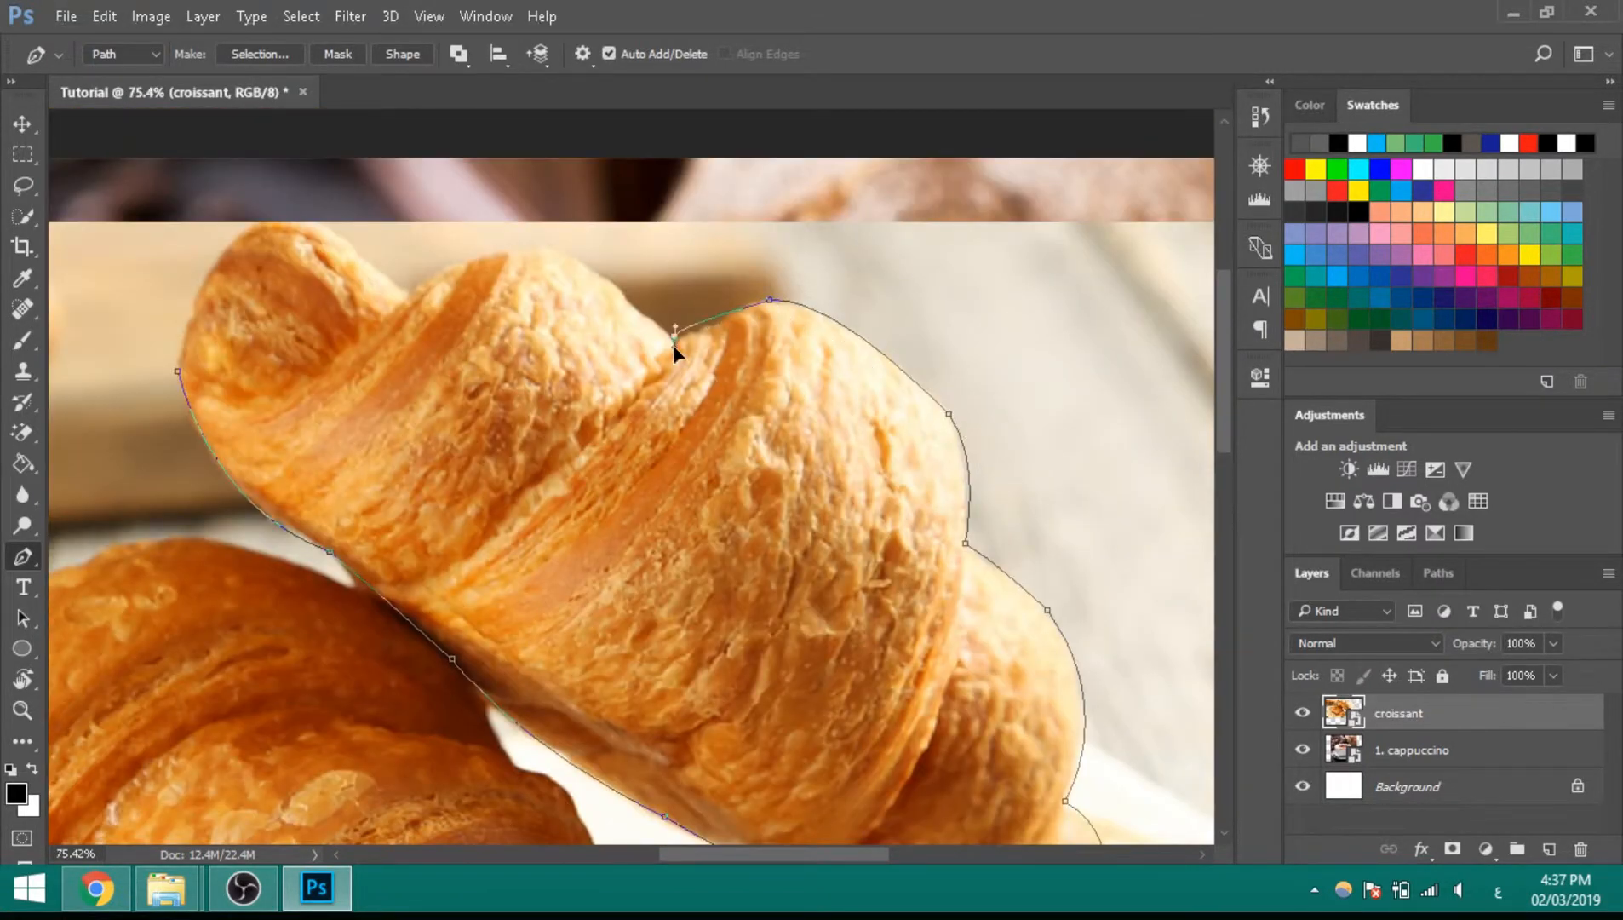
Step: Trace the remaining upper humps and left end of the croissant, and close the path at its starting point
click(673, 337)
click(557, 256)
click(410, 287)
click(328, 223)
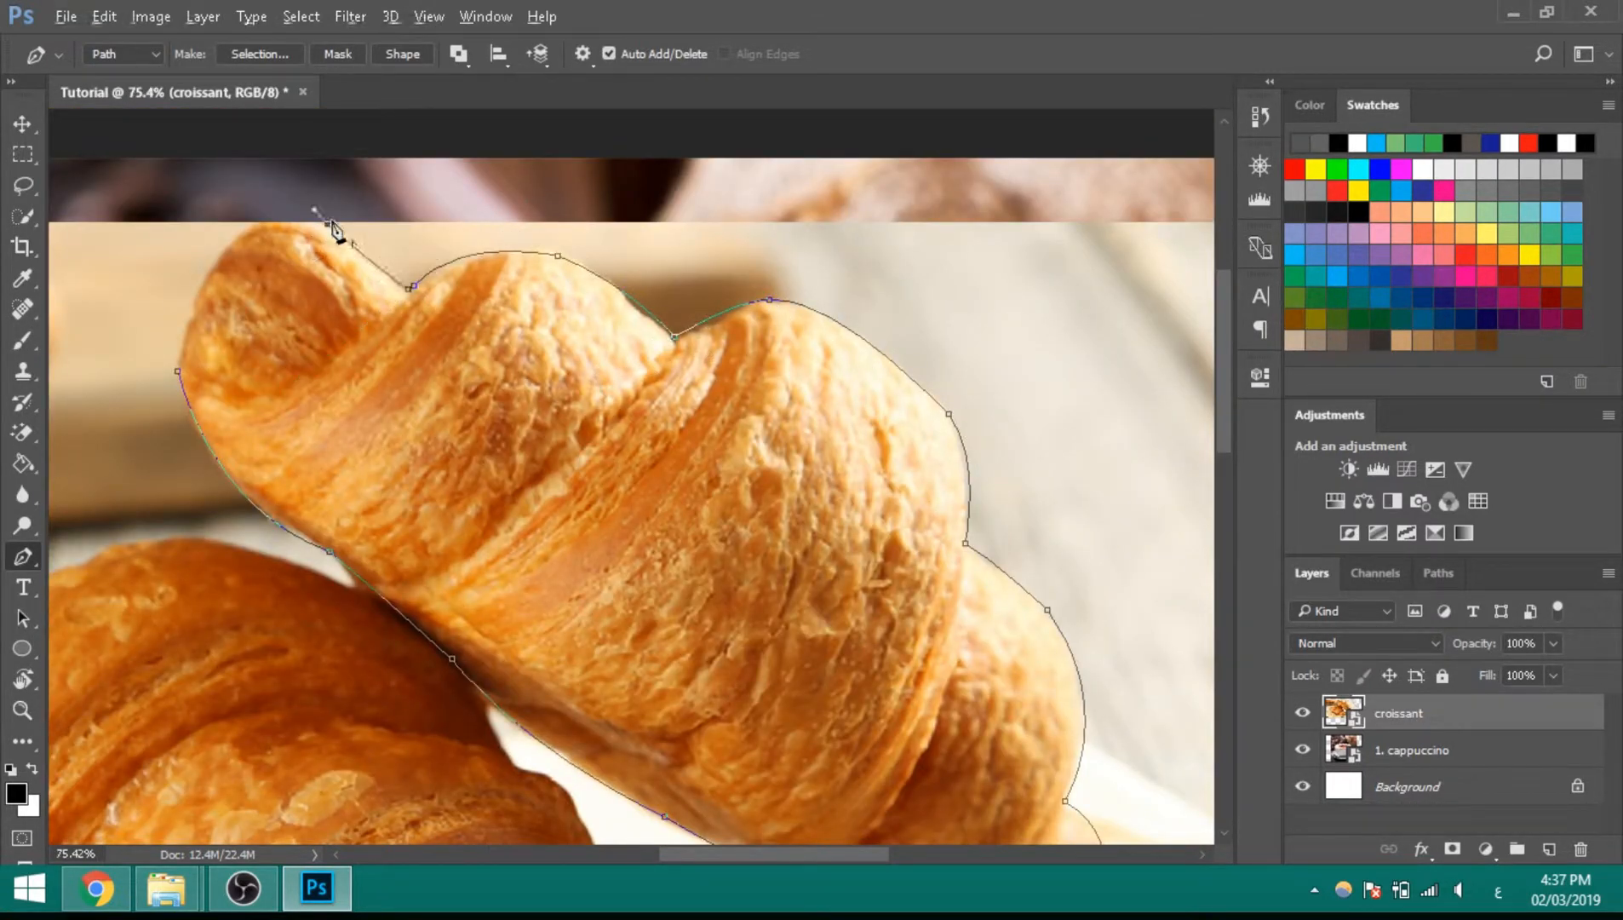
drag(209, 277, 189, 344)
alt+click(208, 277)
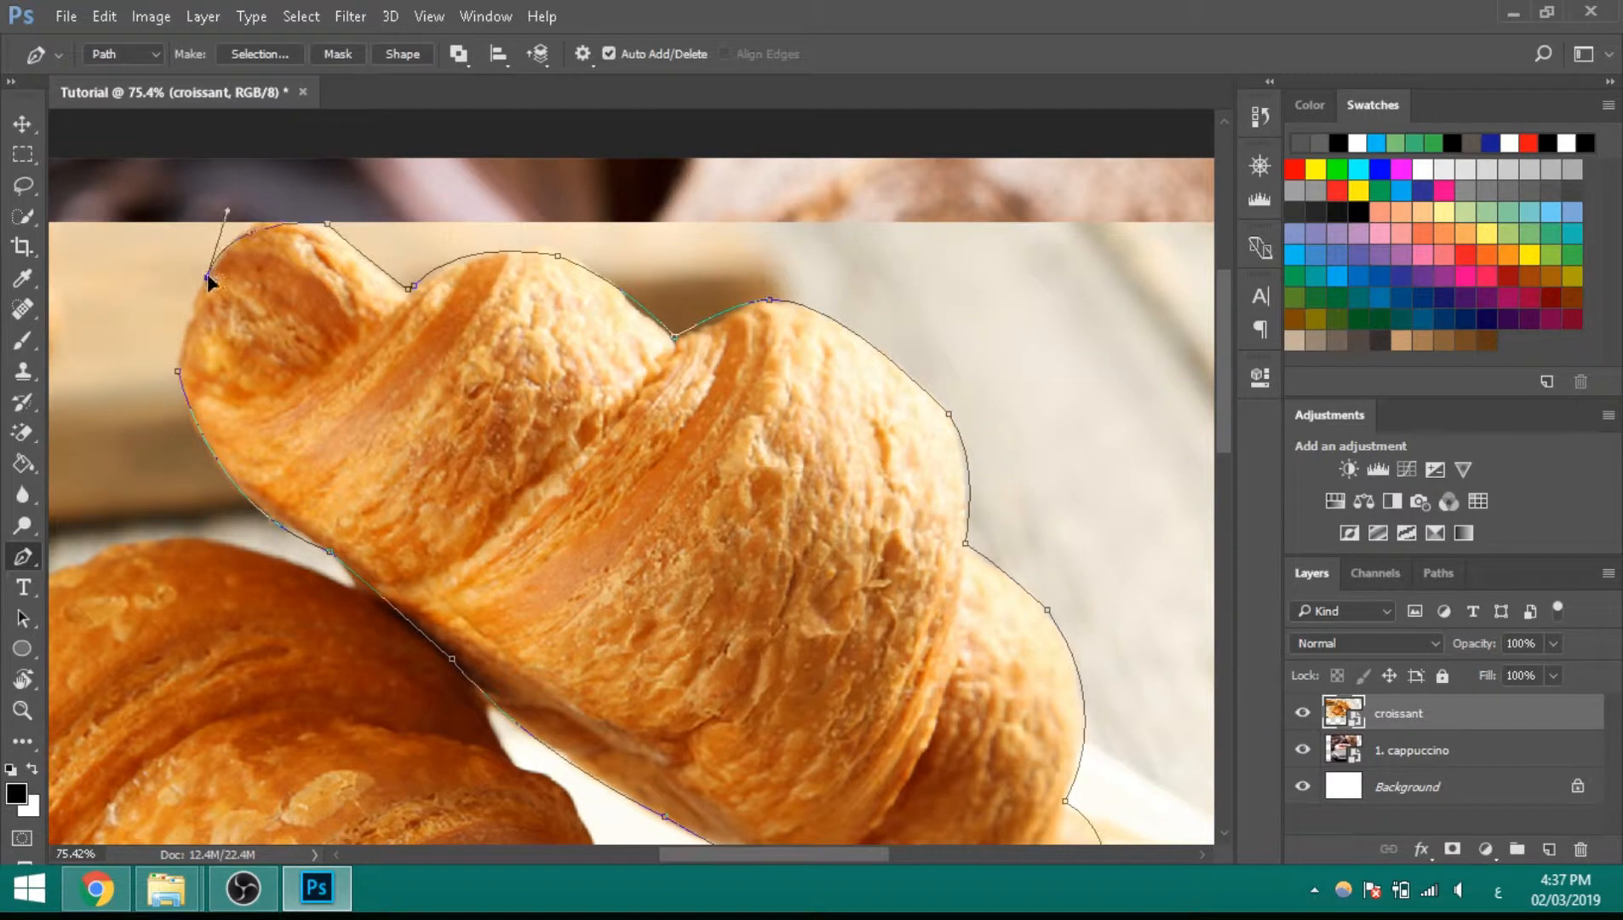
click(178, 371)
ctrl+click(185, 319)
Step: Convert the closed croissant path to a selection and add it as a layer mask on the croissant layer
key(ctrl+0)
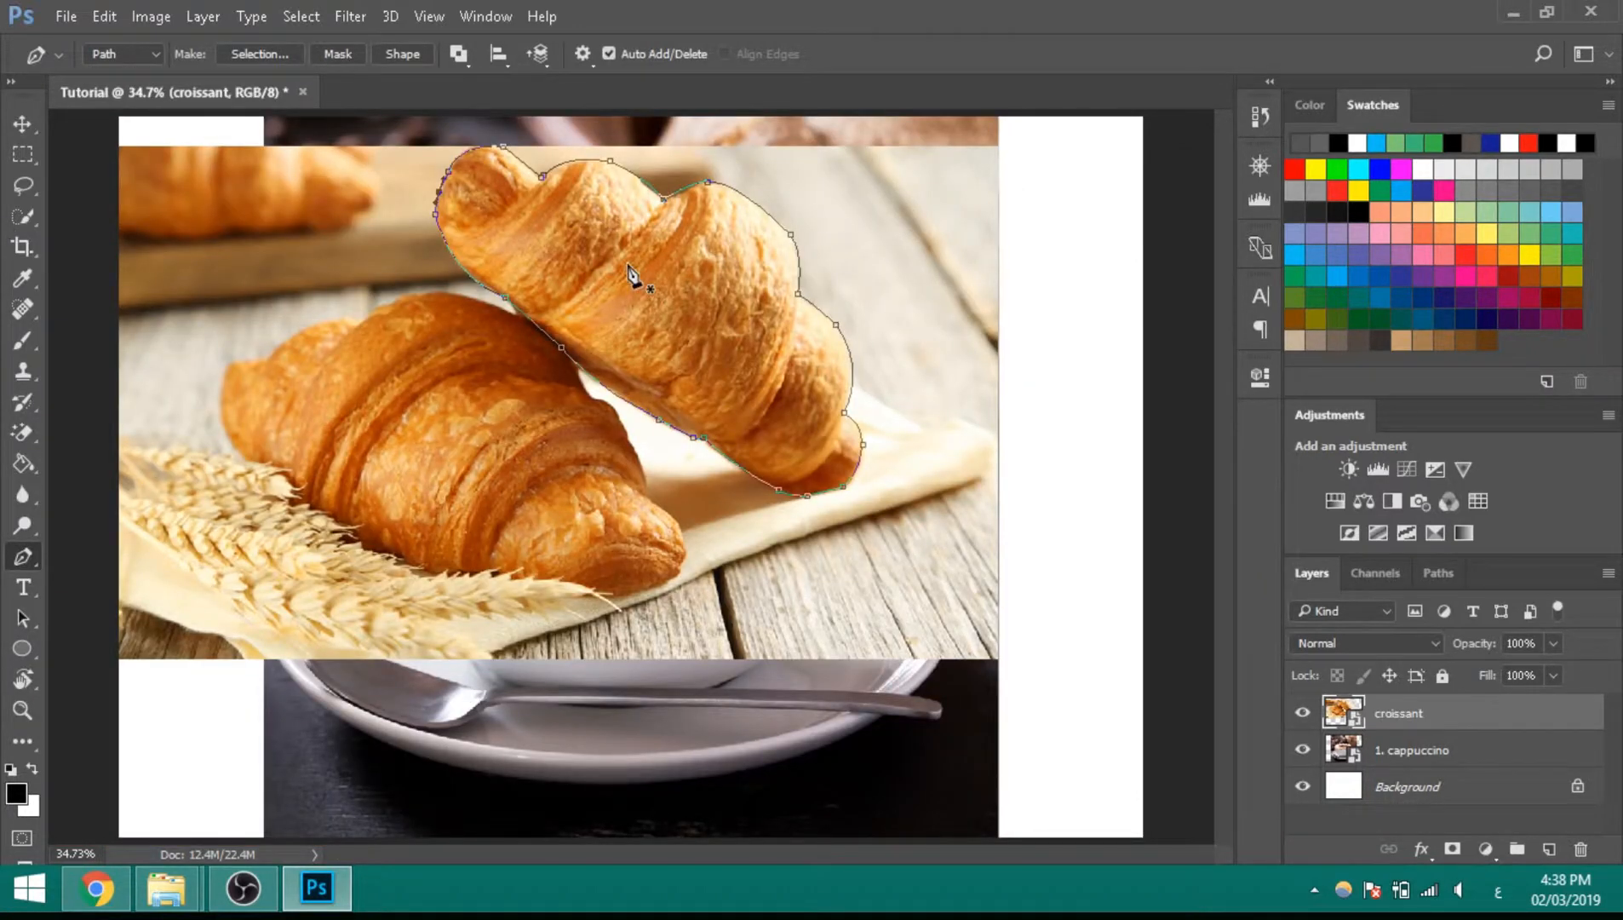
key(ctrl+Return)
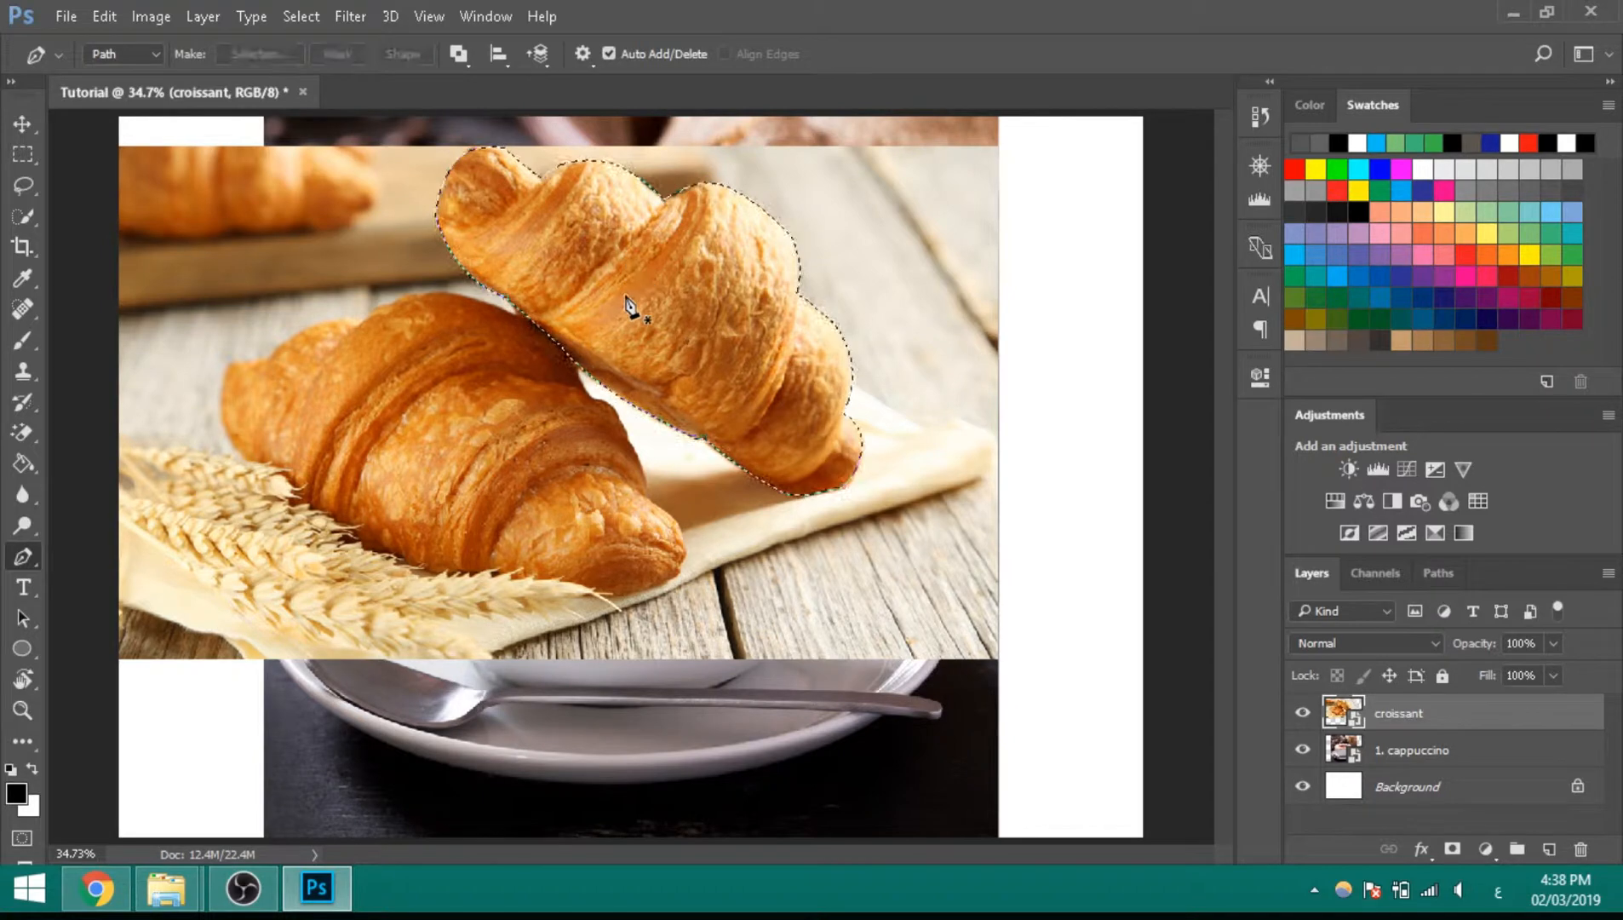
key(v)
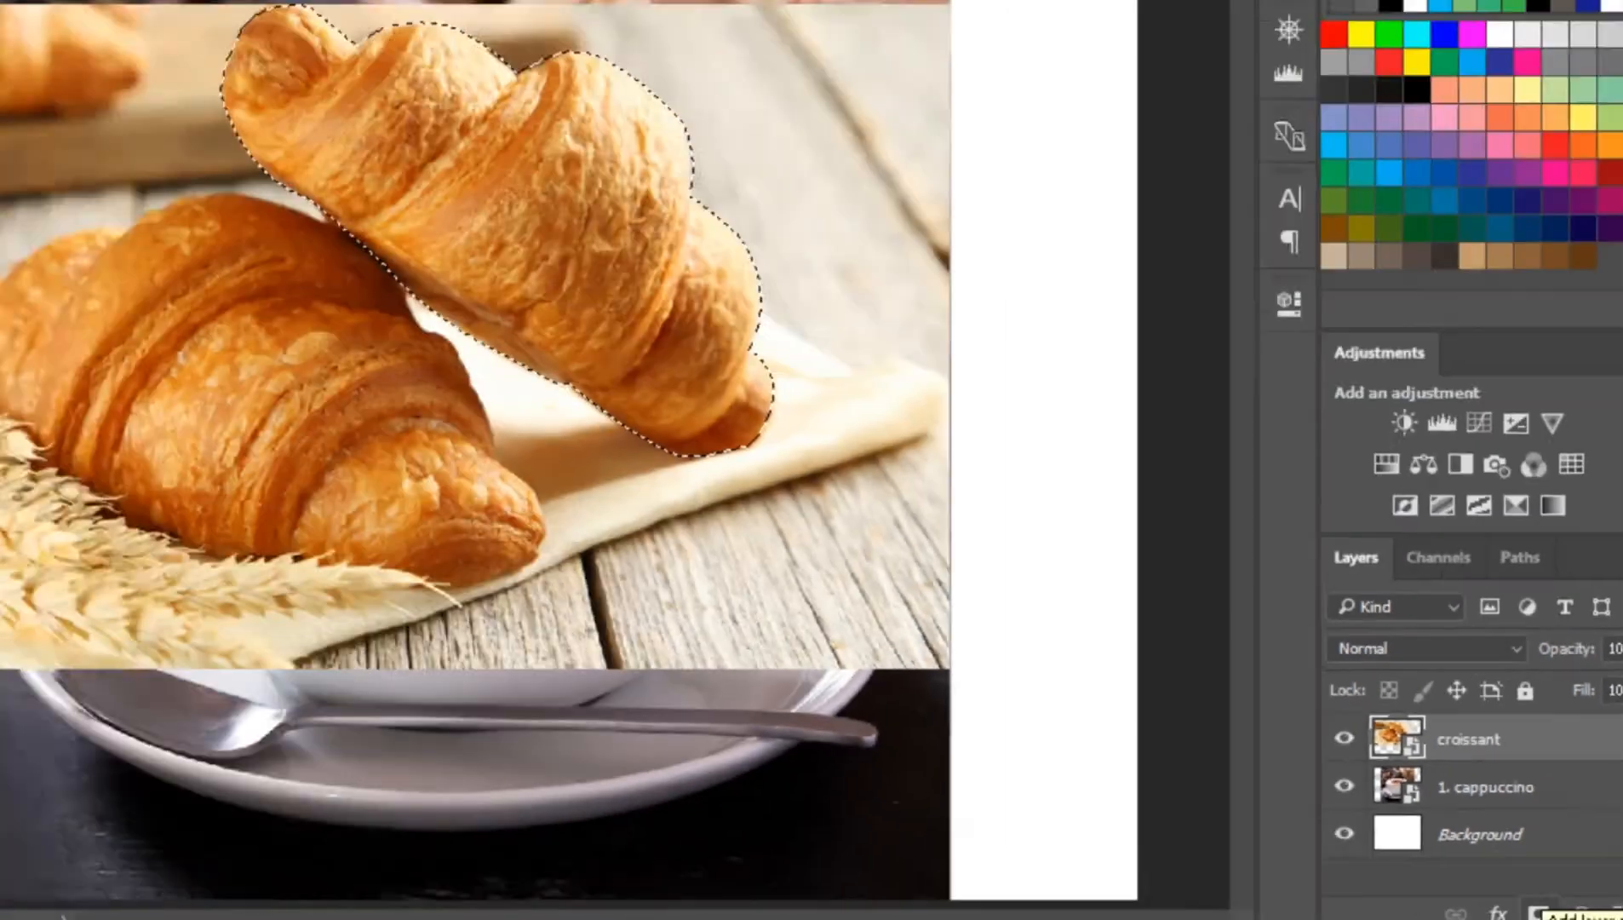
click(1284, 865)
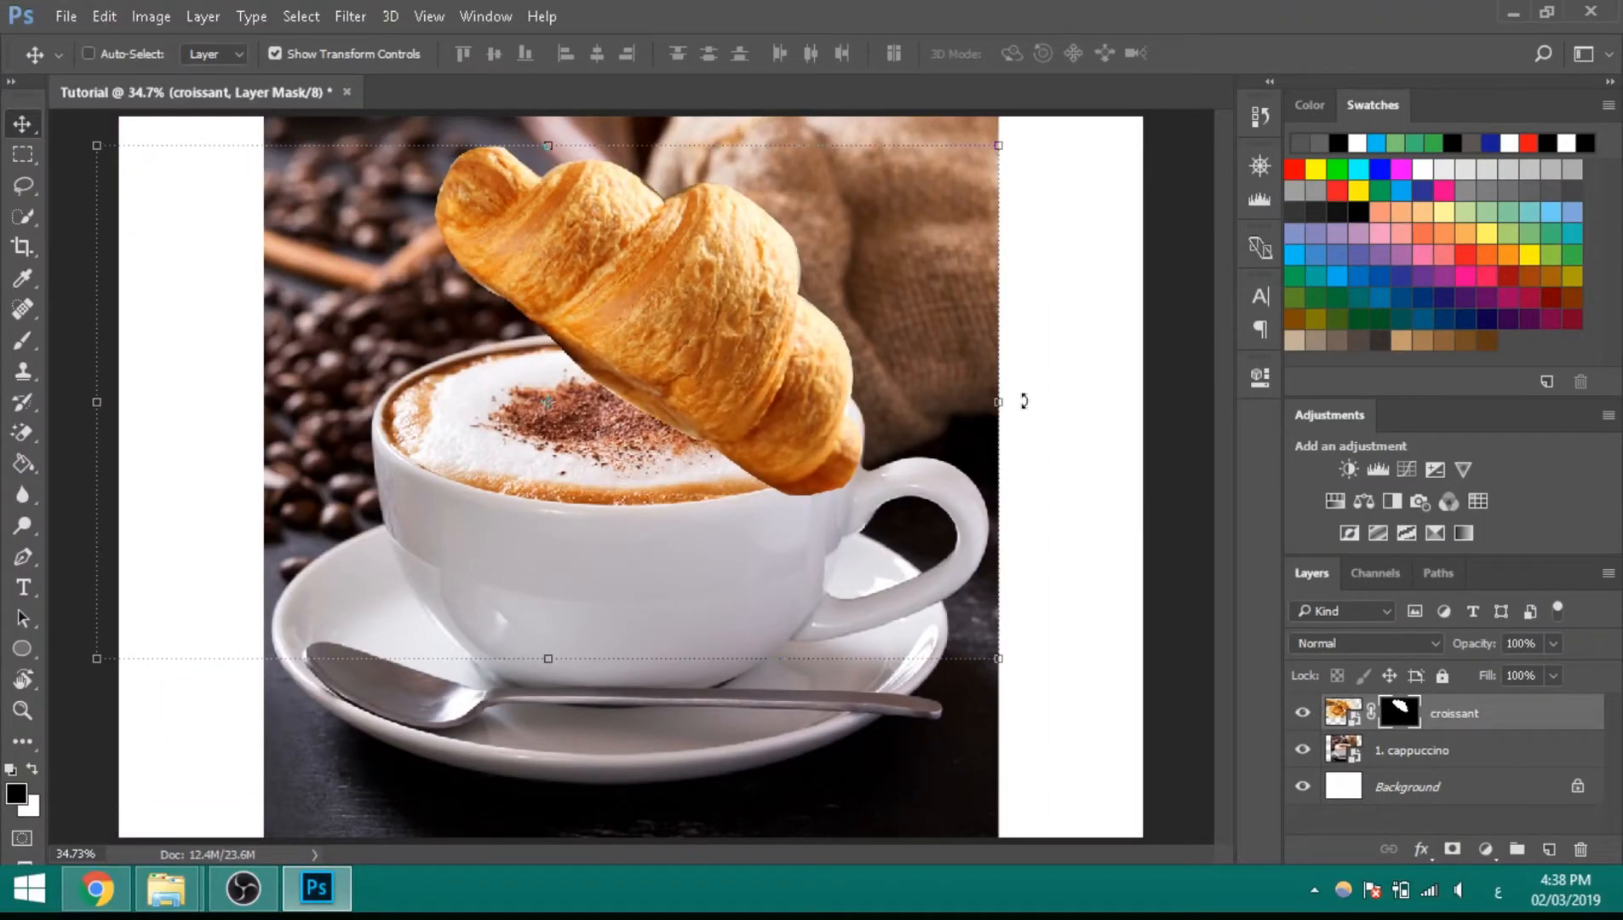
Step: Rotate the masked croissant to about -48.7° and position it on the saucer in front of the cup
drag(1024, 400, 937, 181)
key(ctrl+z)
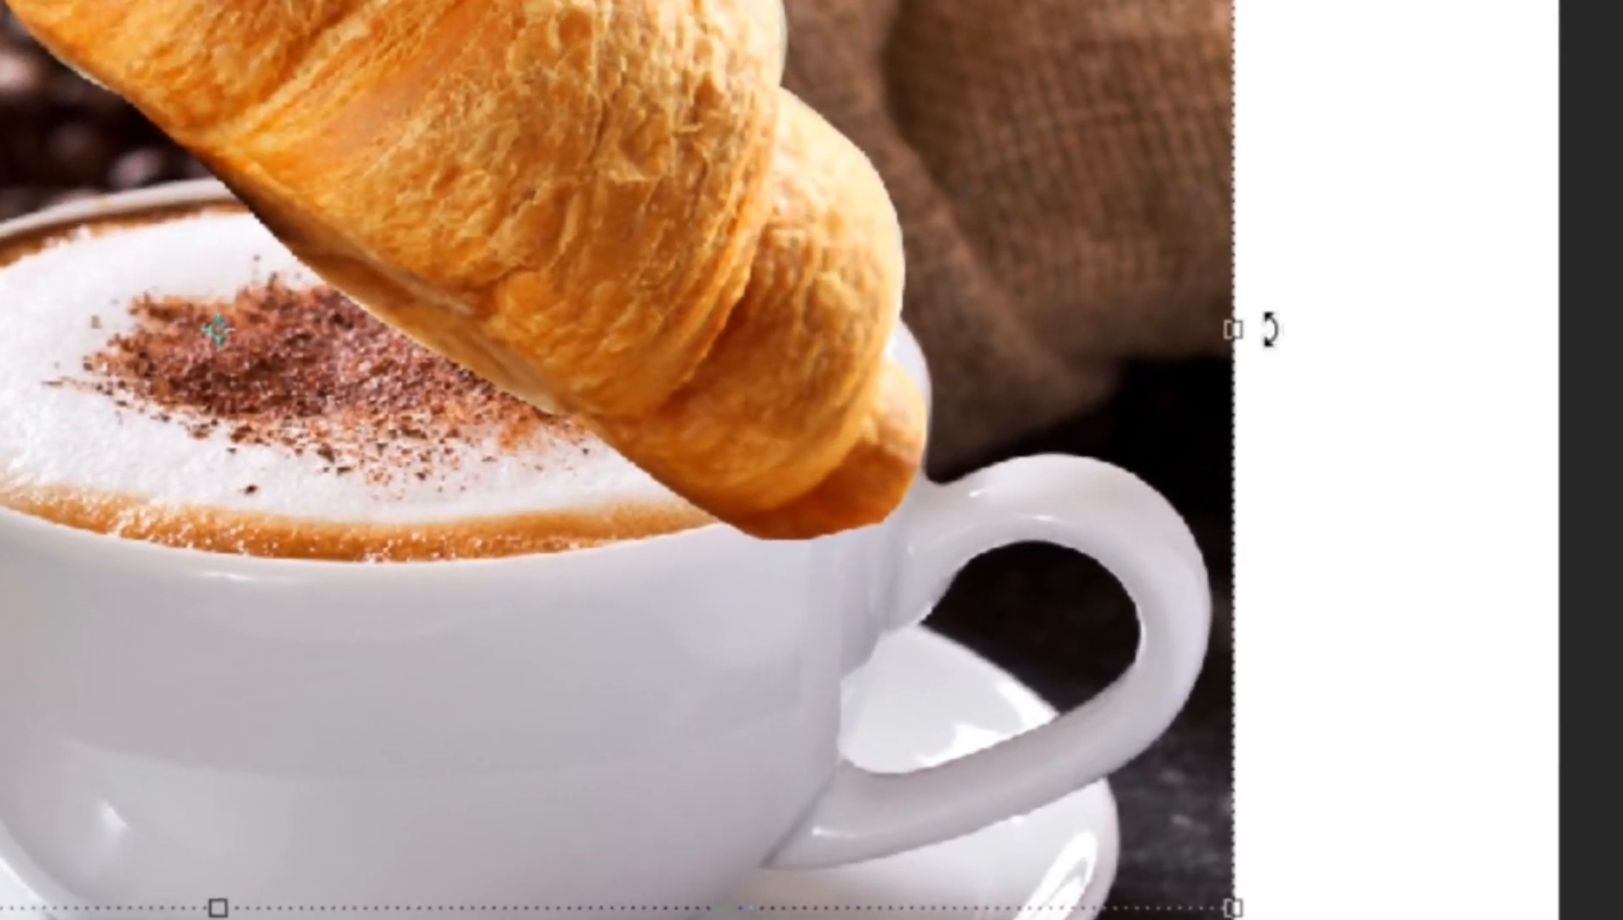
drag(1269, 330, 1263, 268)
drag(1016, 375, 854, 169)
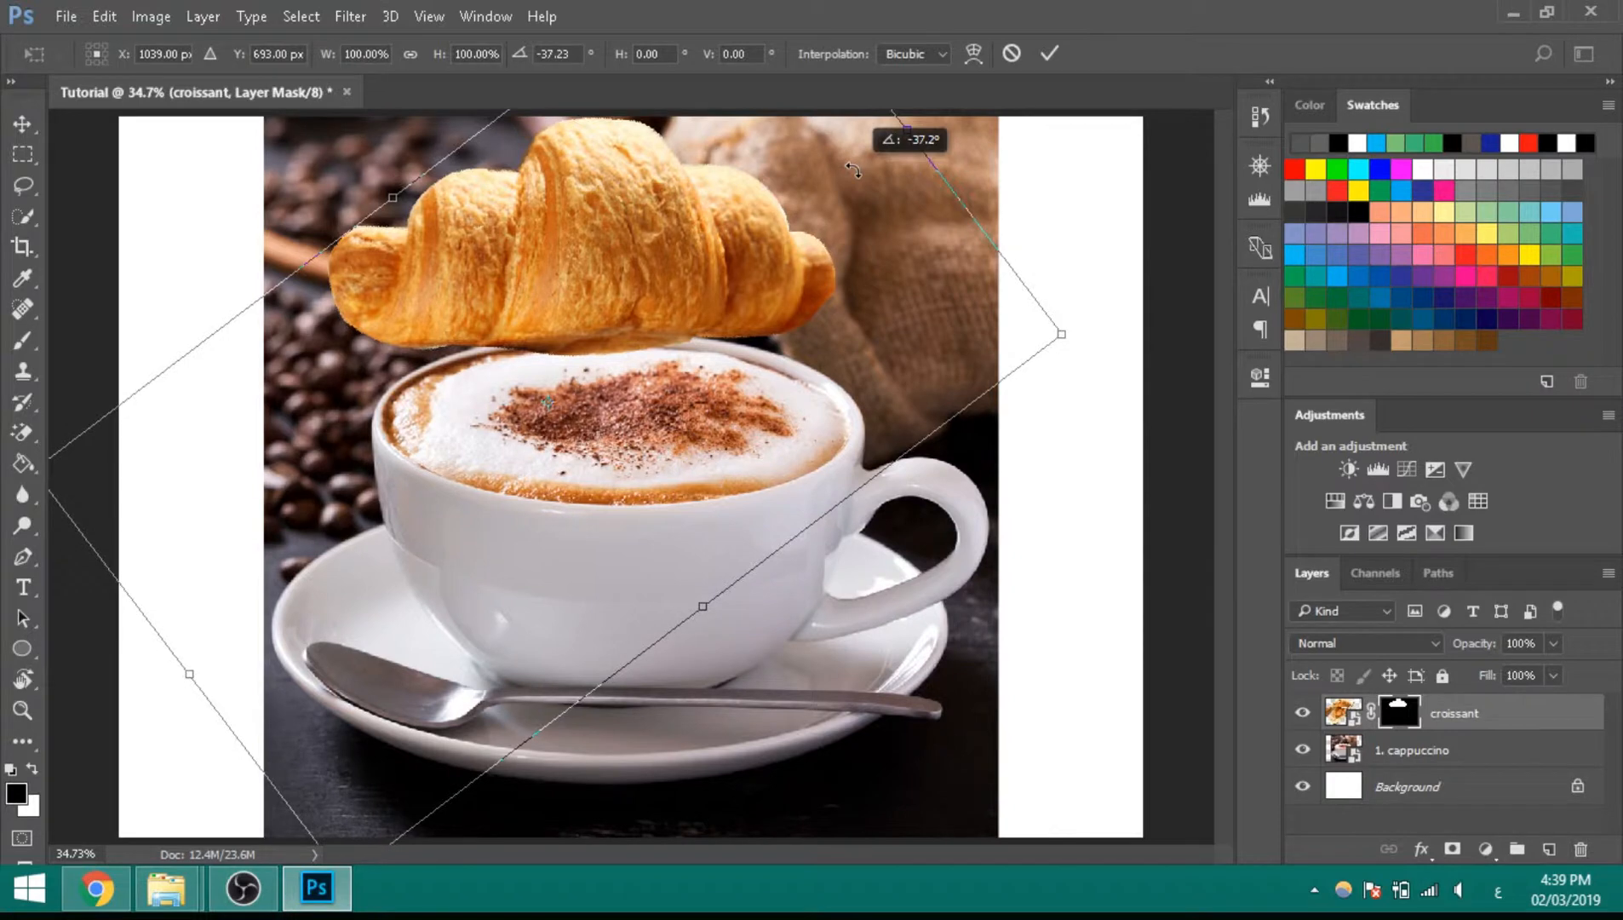
drag(854, 169, 831, 92)
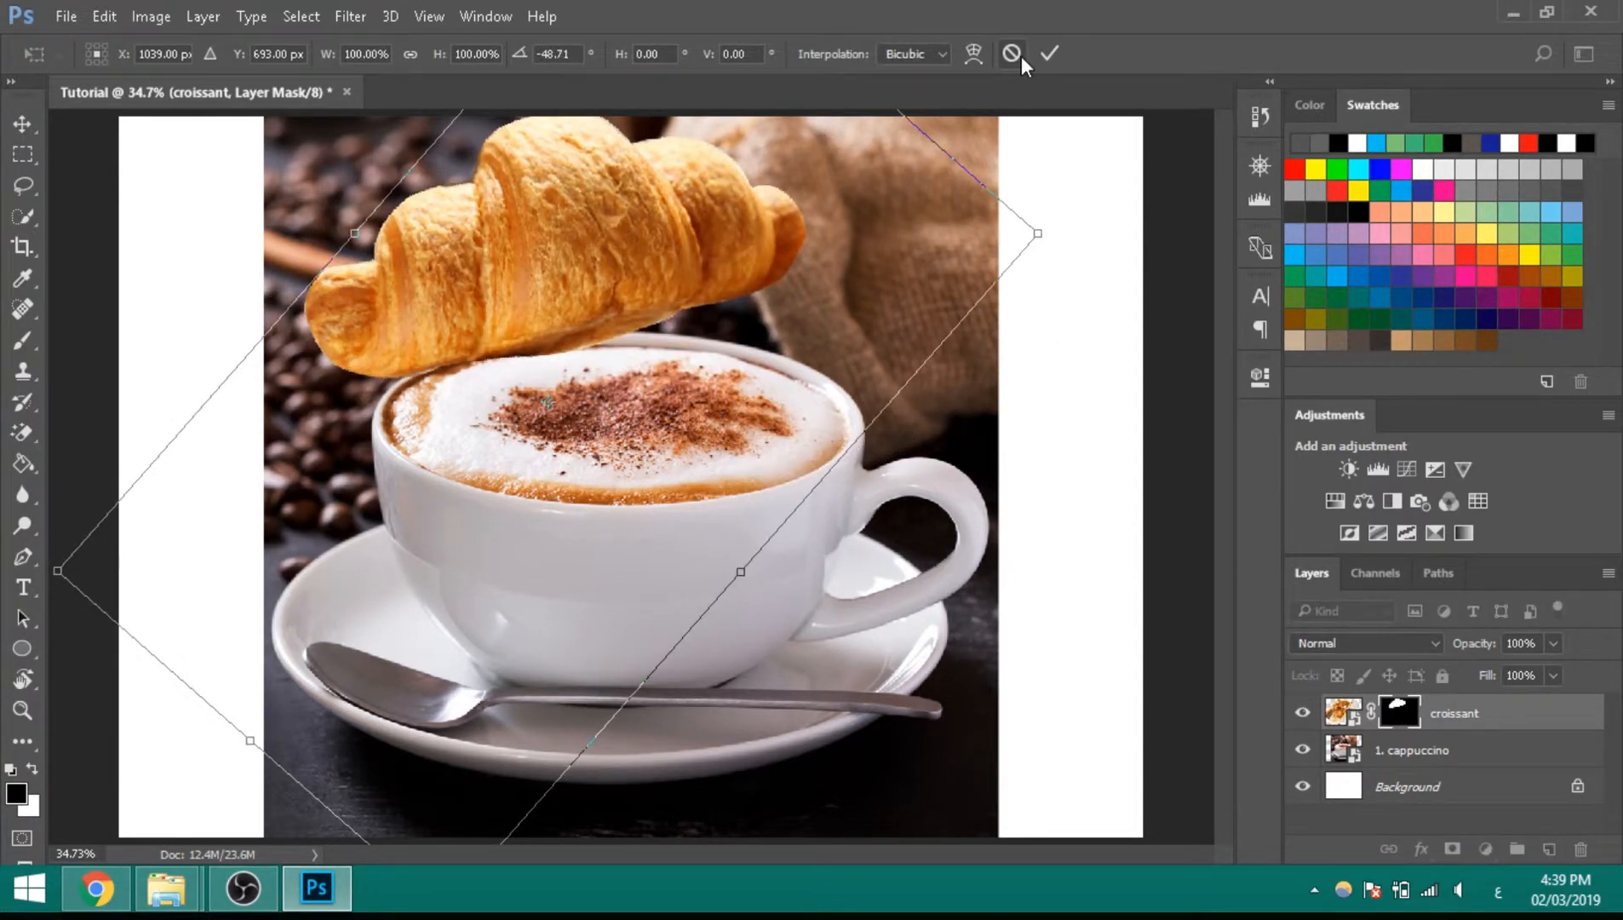
click(1021, 58)
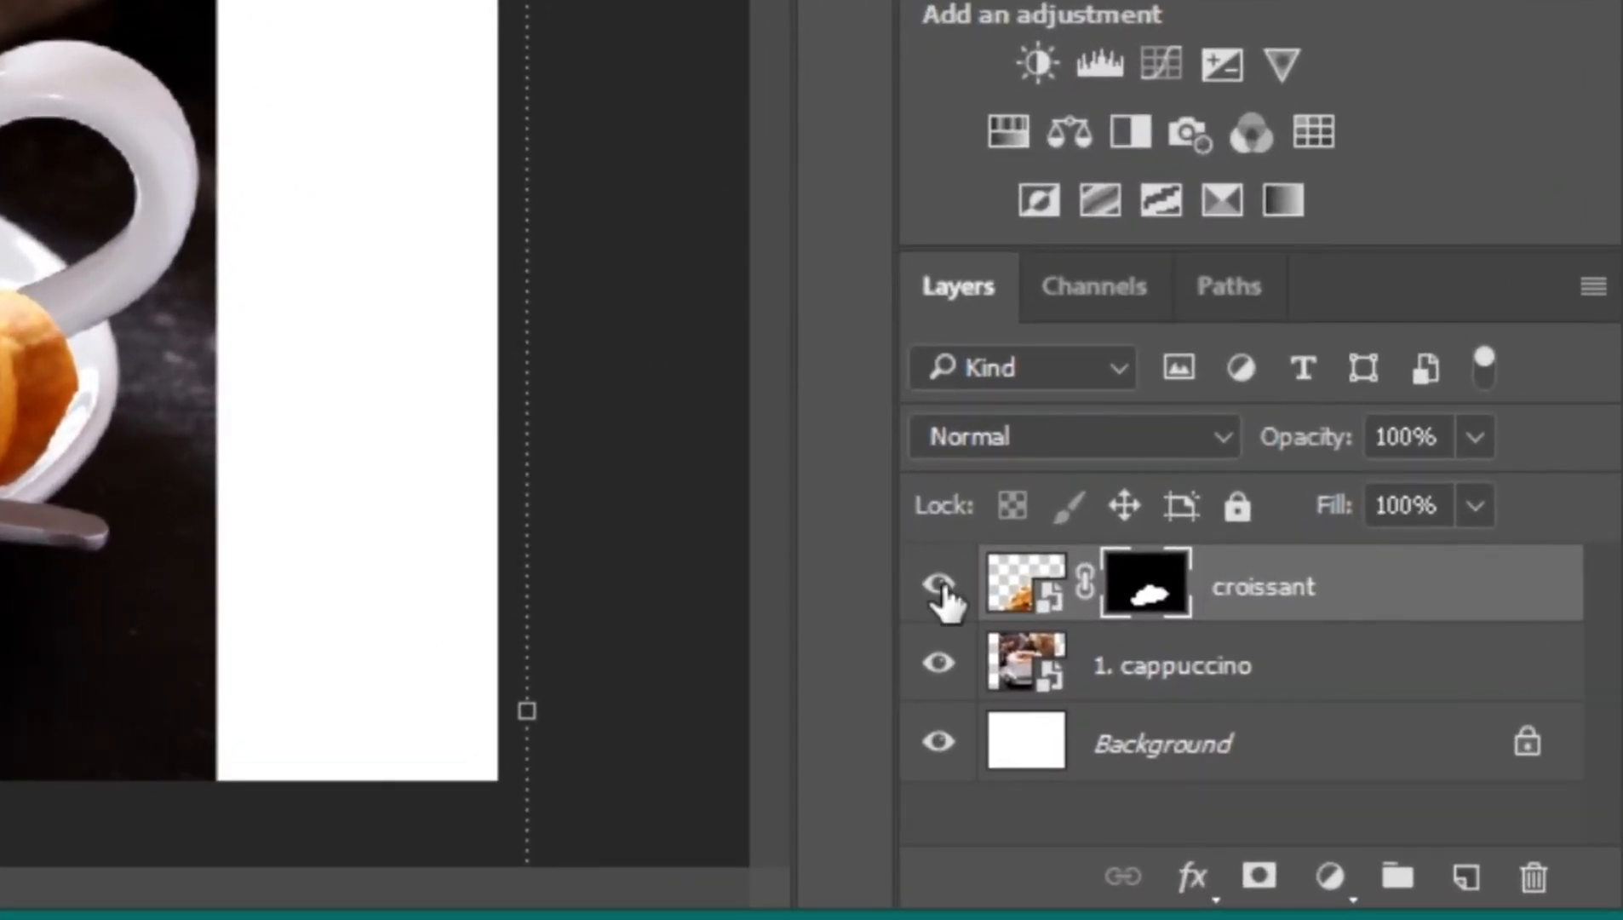
Step: Hide and show the croissant layer, and try the 1. cappuccino layer above it before returning it below
click(940, 587)
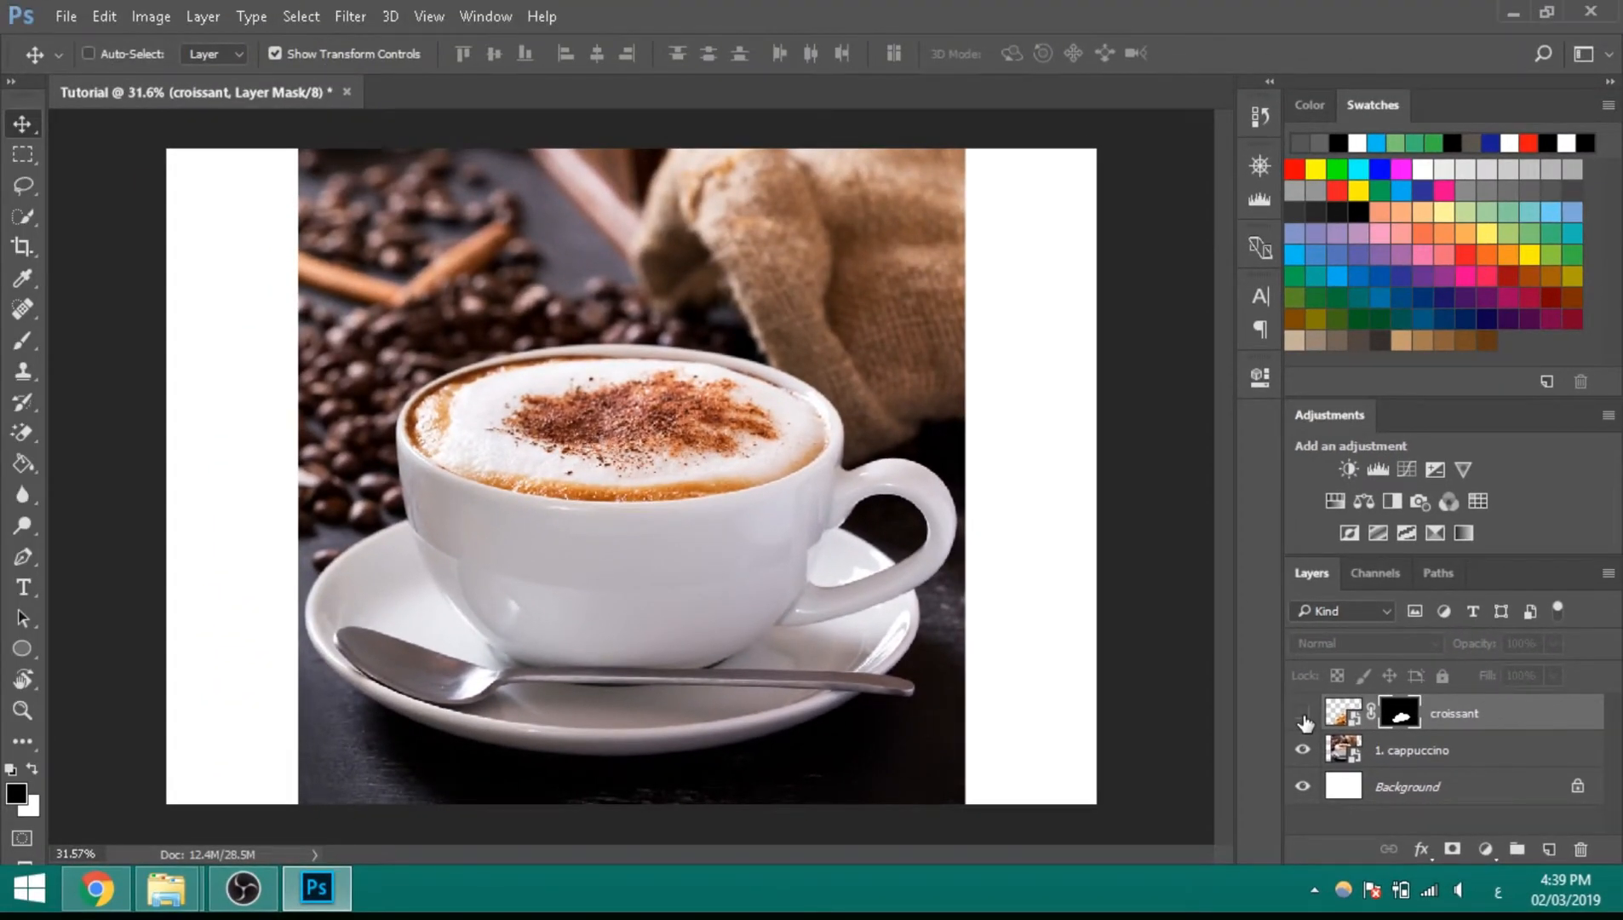
click(1303, 715)
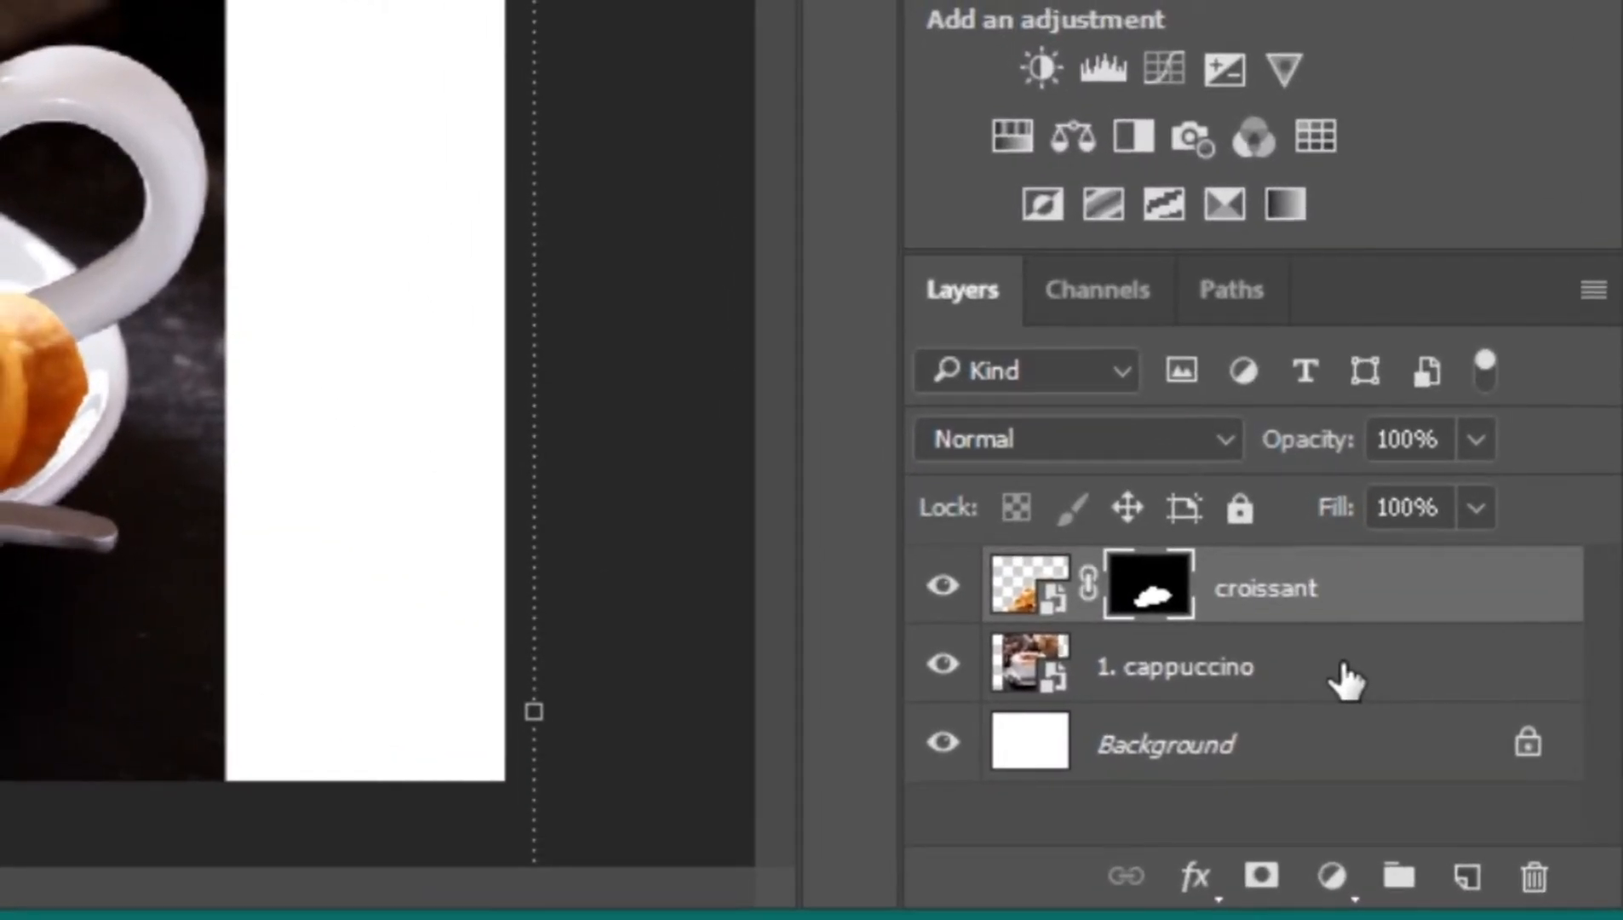
click(1344, 678)
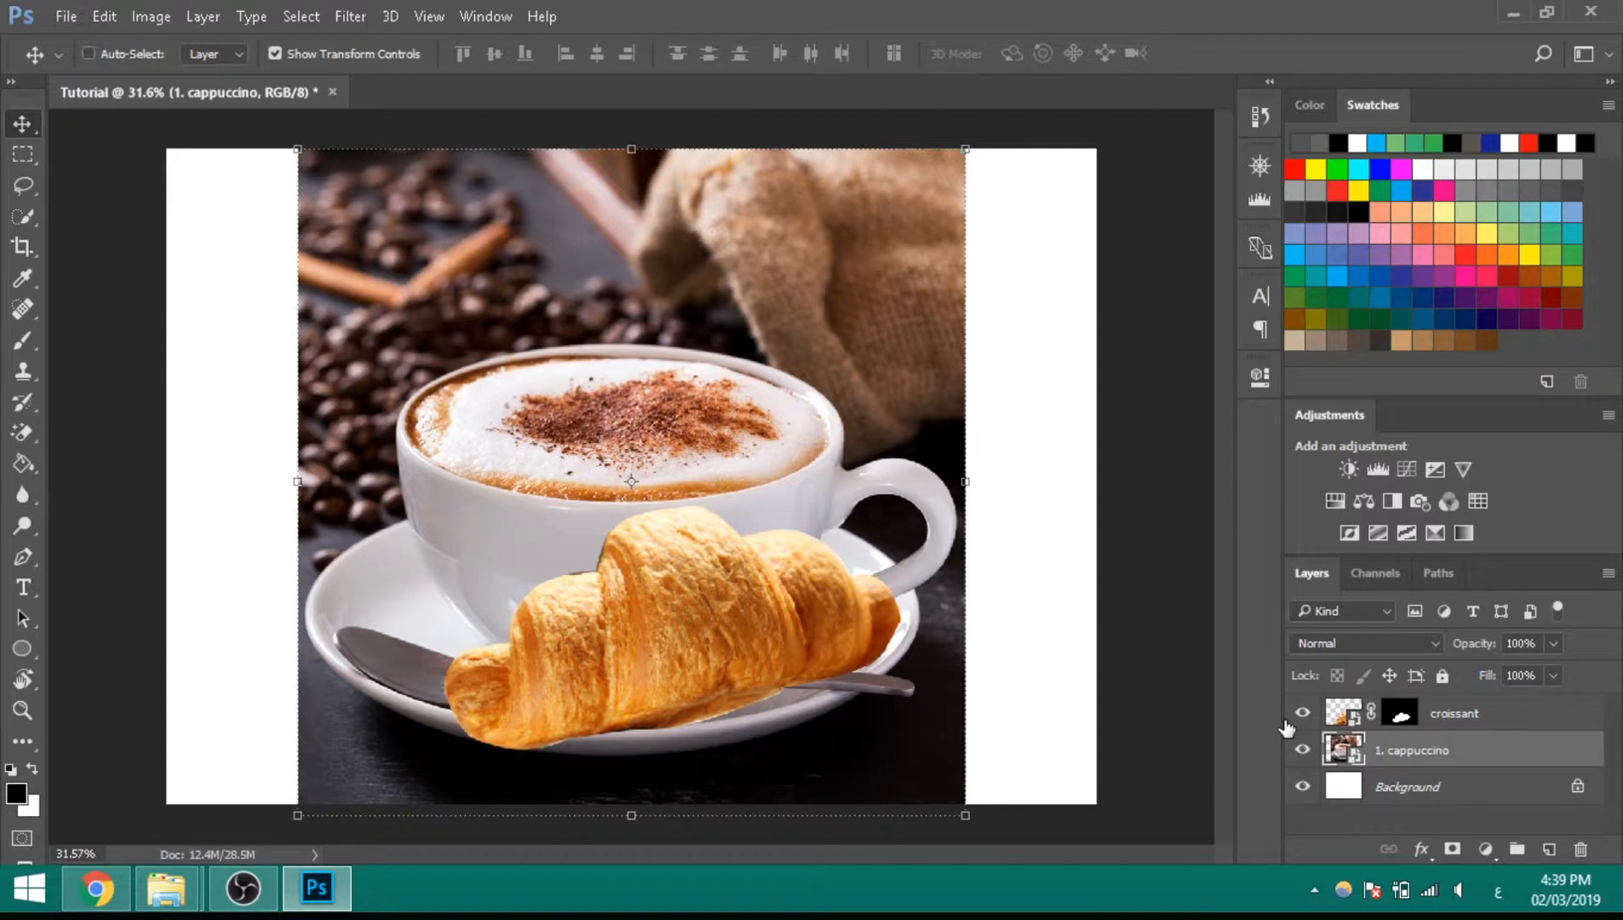
drag(1414, 749, 1441, 697)
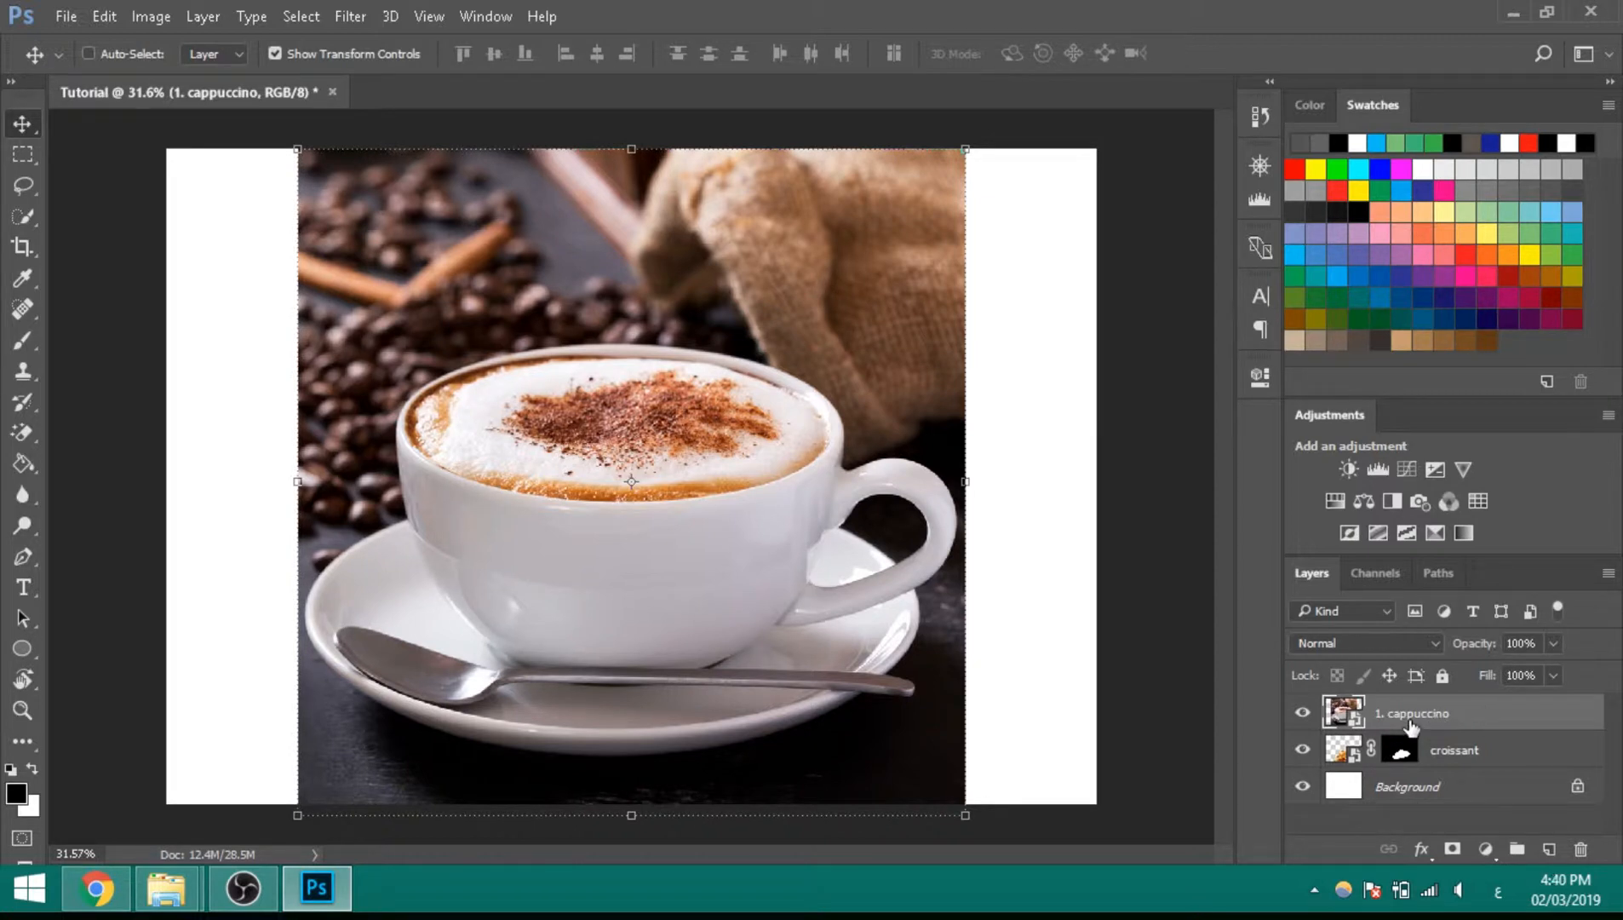
drag(1482, 737, 1482, 766)
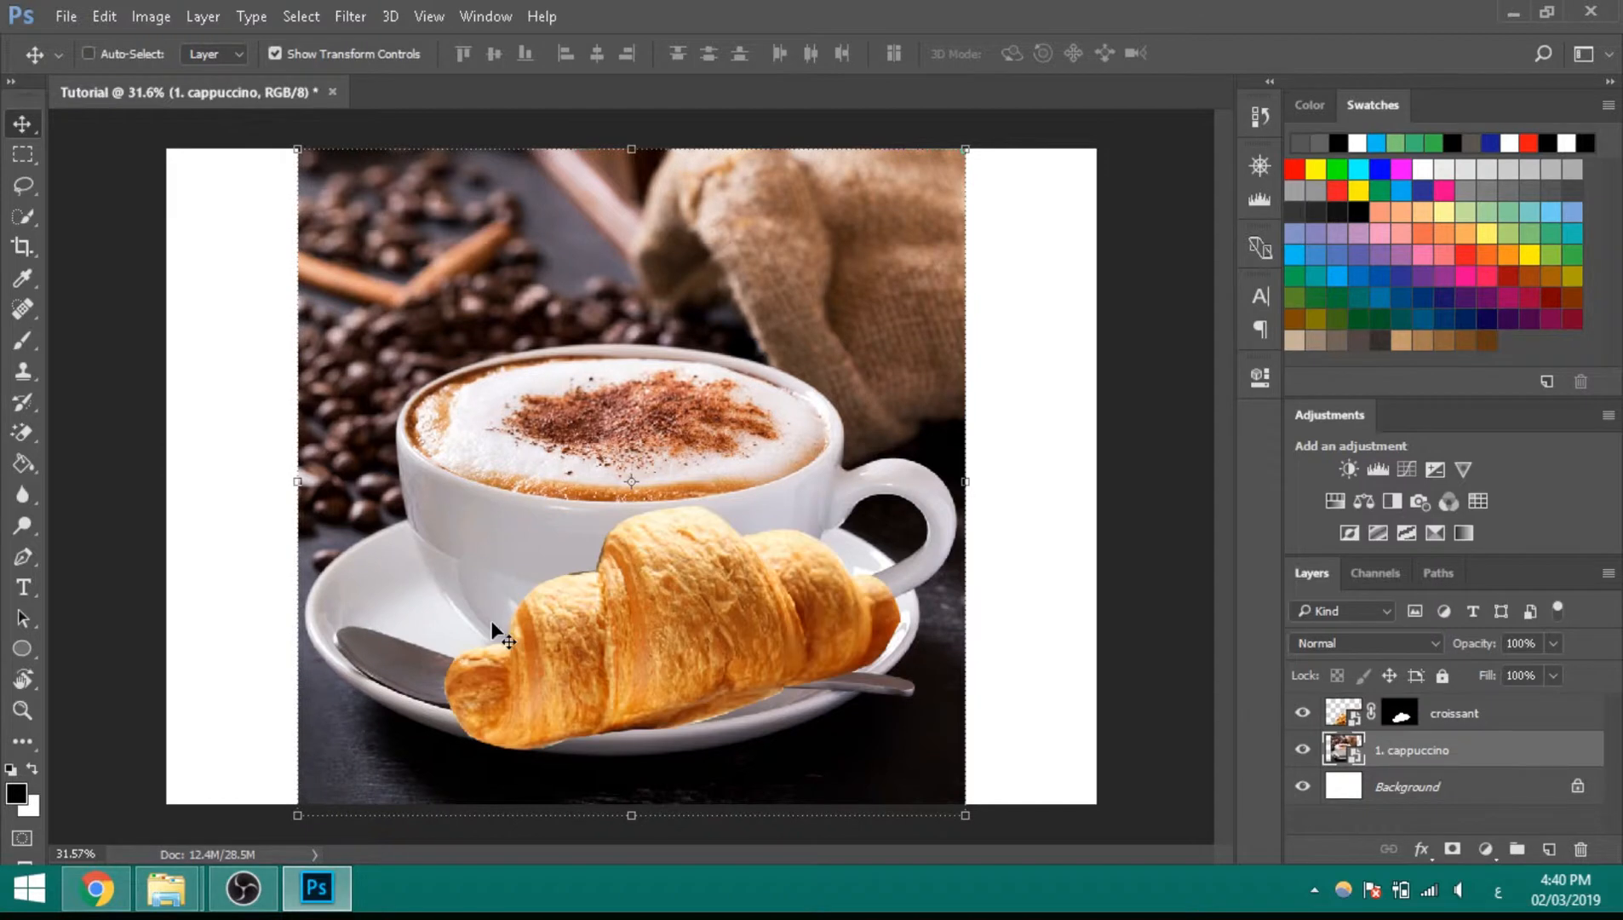
Step: Add a Curves adjustment directly above the 1. cappuccino layer, shaping its RGB curve with slightly darker shadows and brighter highlights
key(ctrl)
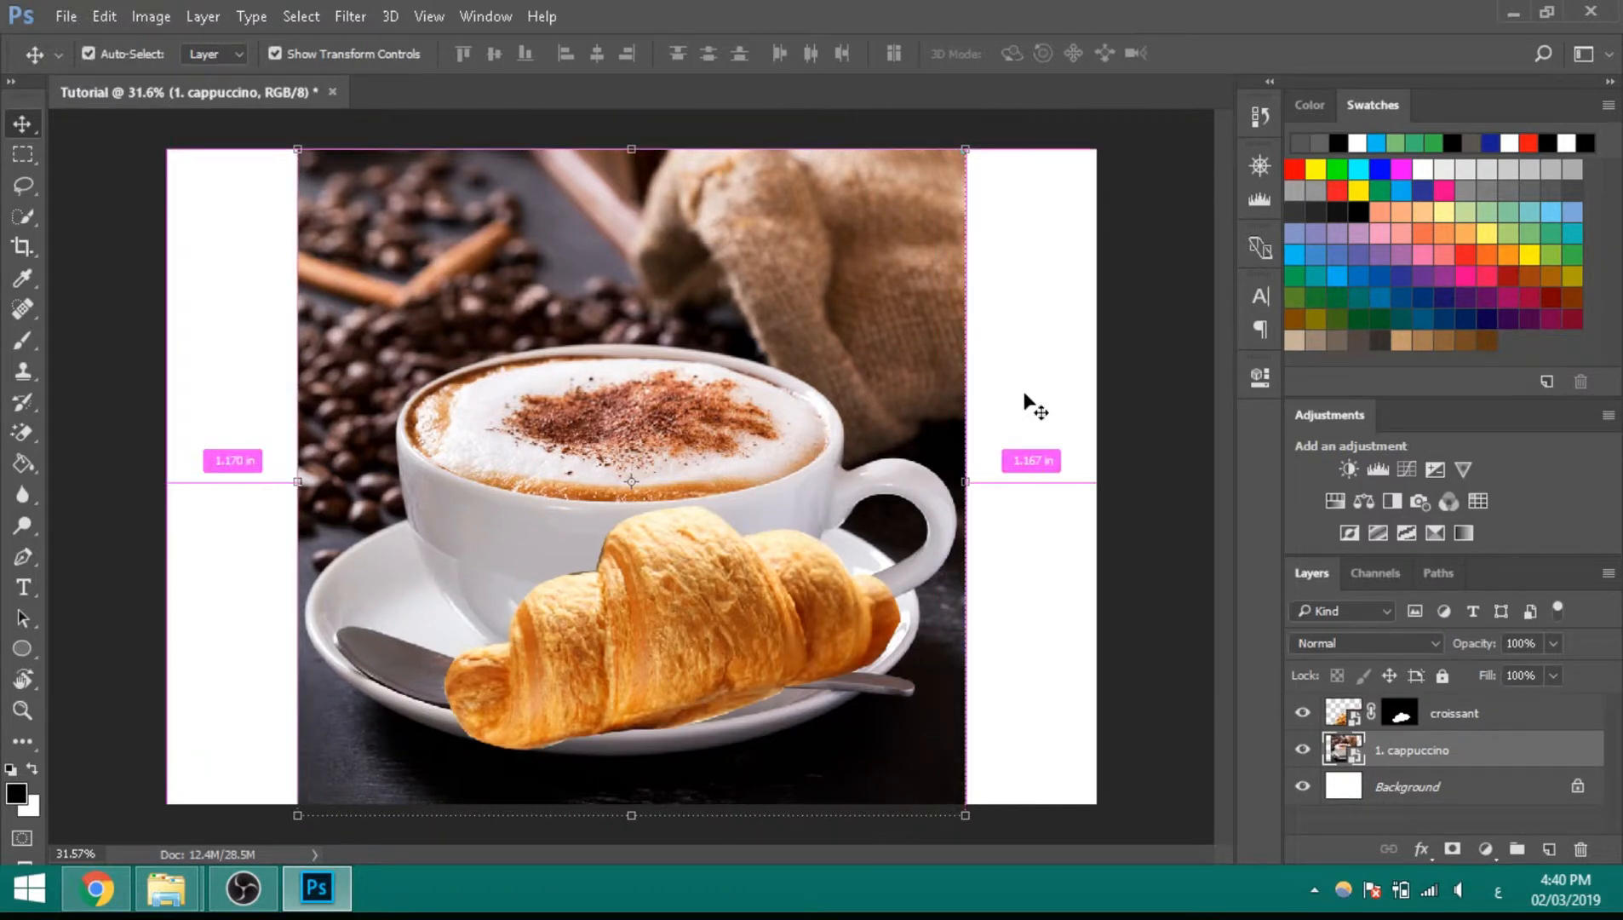
ctrl+click(1029, 406)
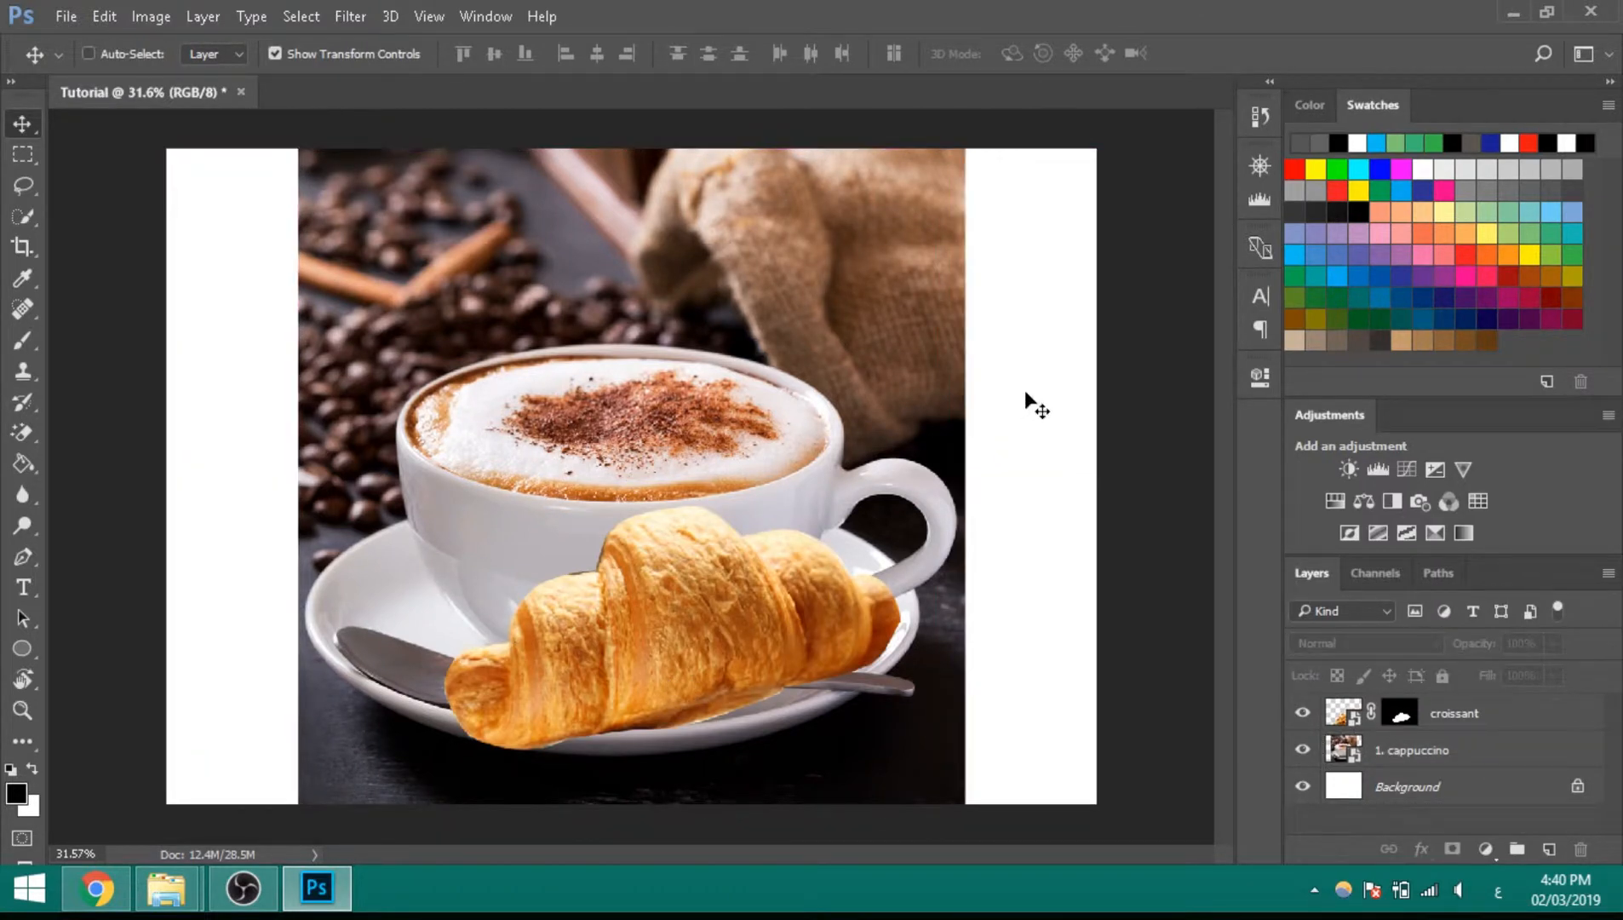
click(1448, 750)
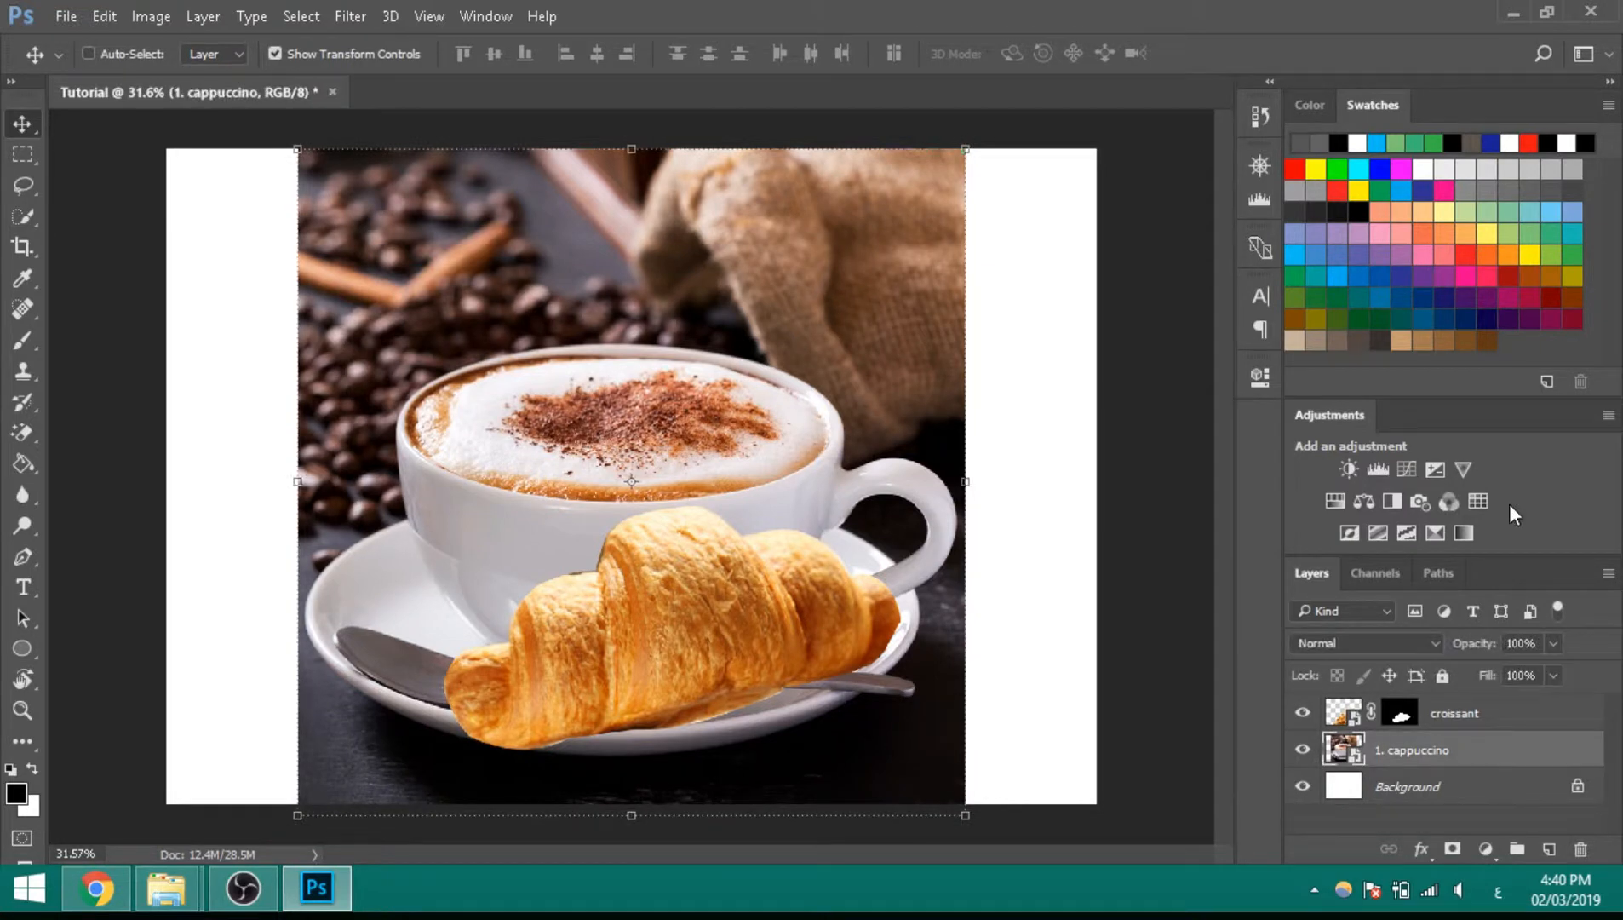
click(1436, 468)
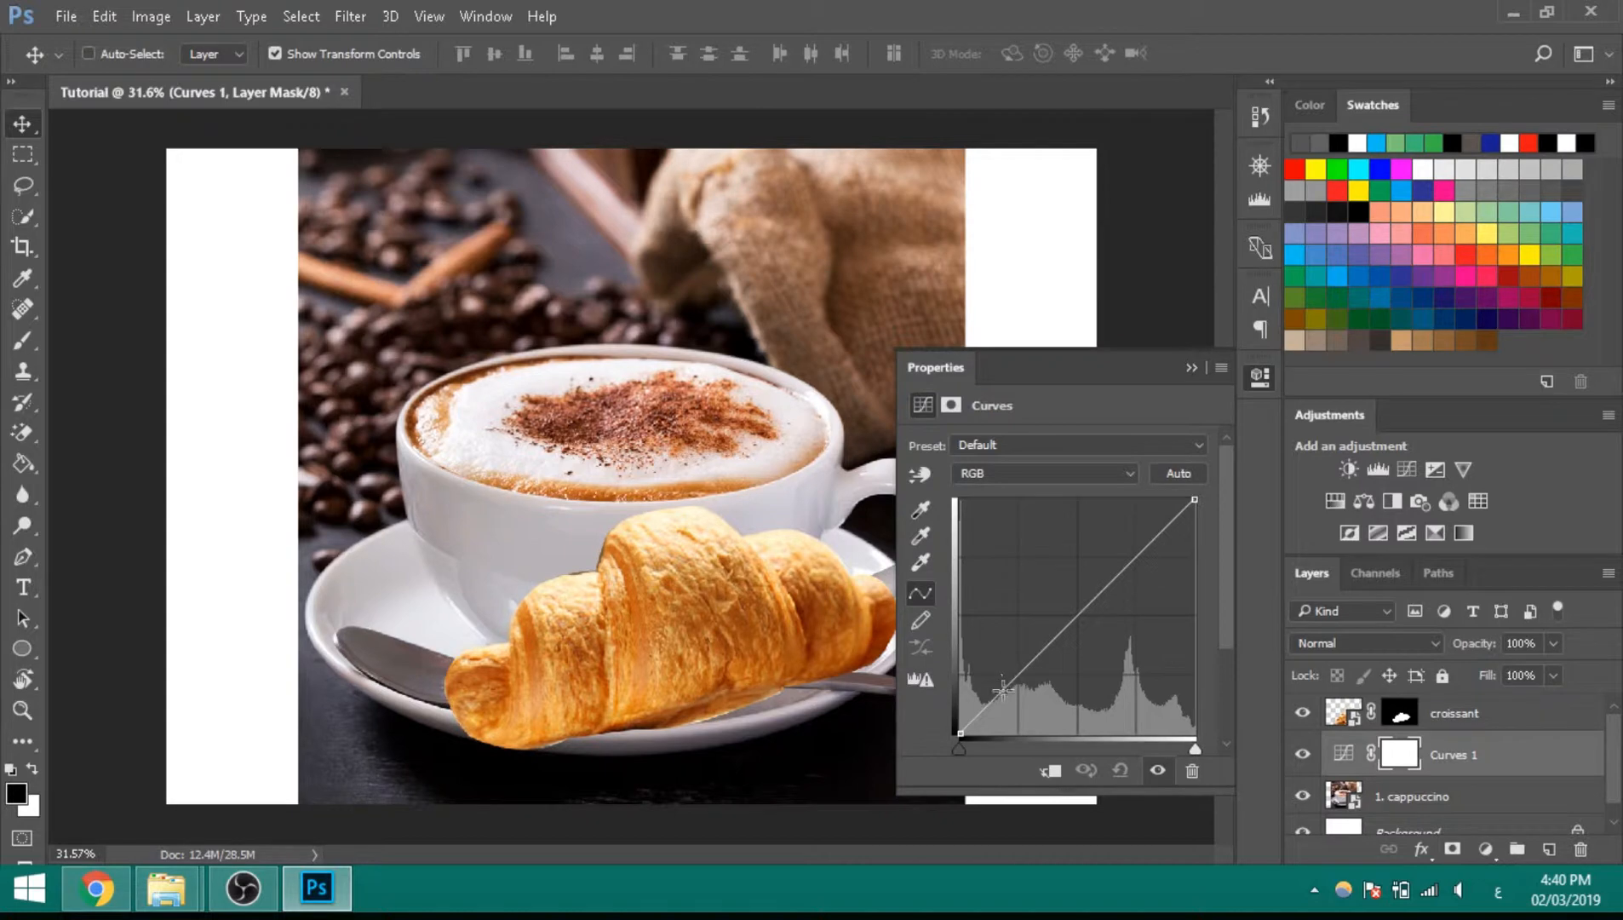
drag(1003, 690, 999, 687)
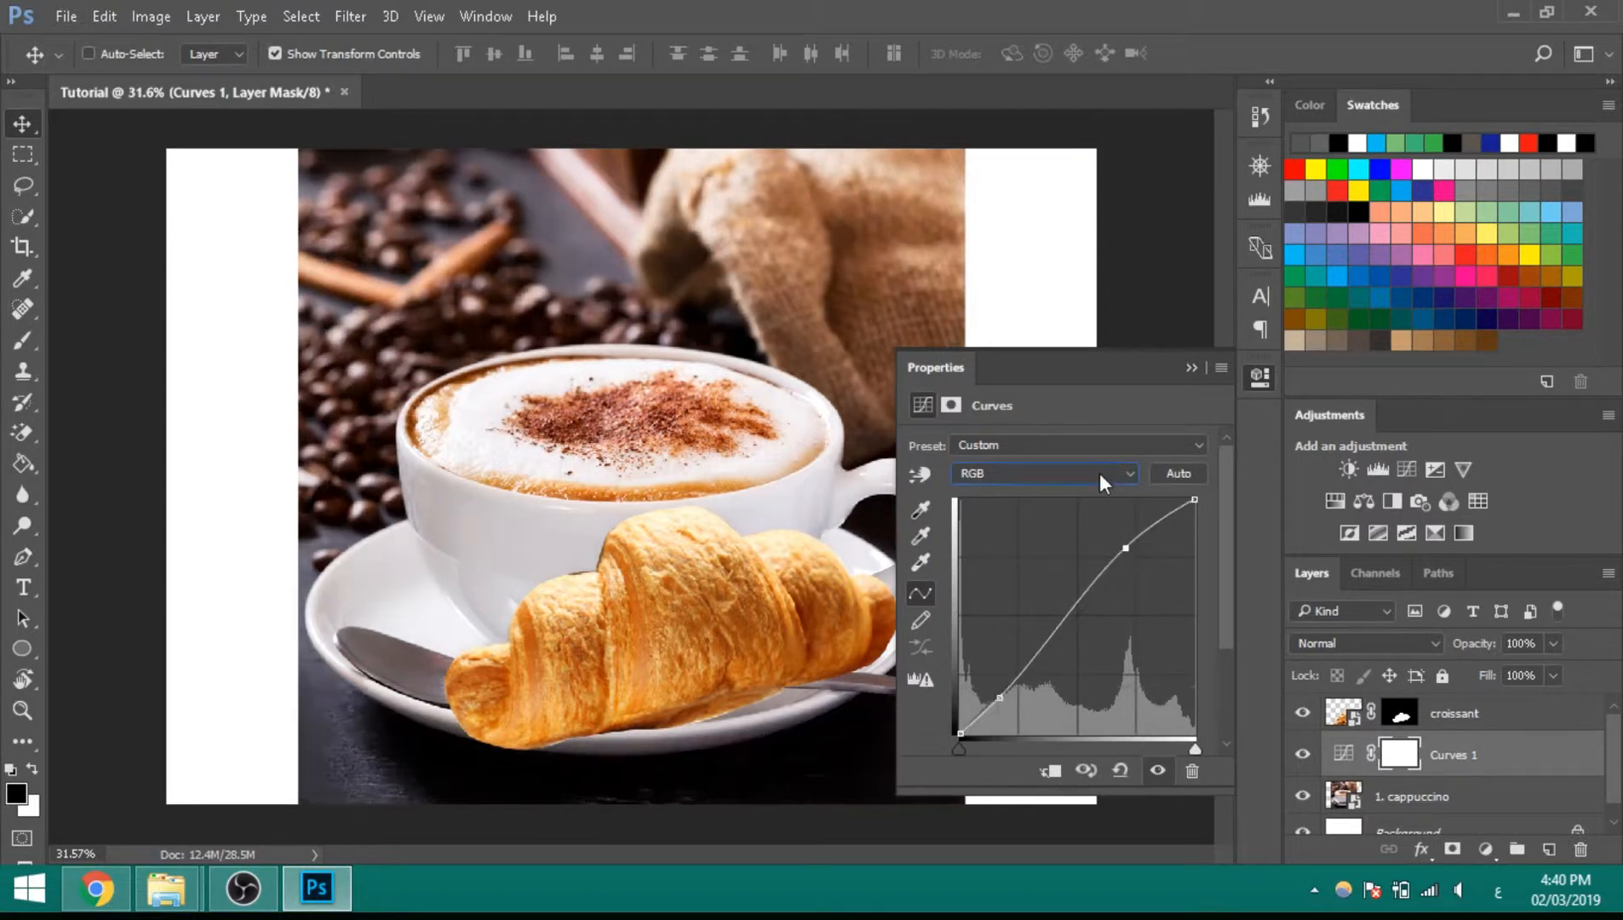
Step: Raise the Blue channel's curve in the midtones and highlights, and move the Curves 1 layer above the croissant layer
click(1054, 602)
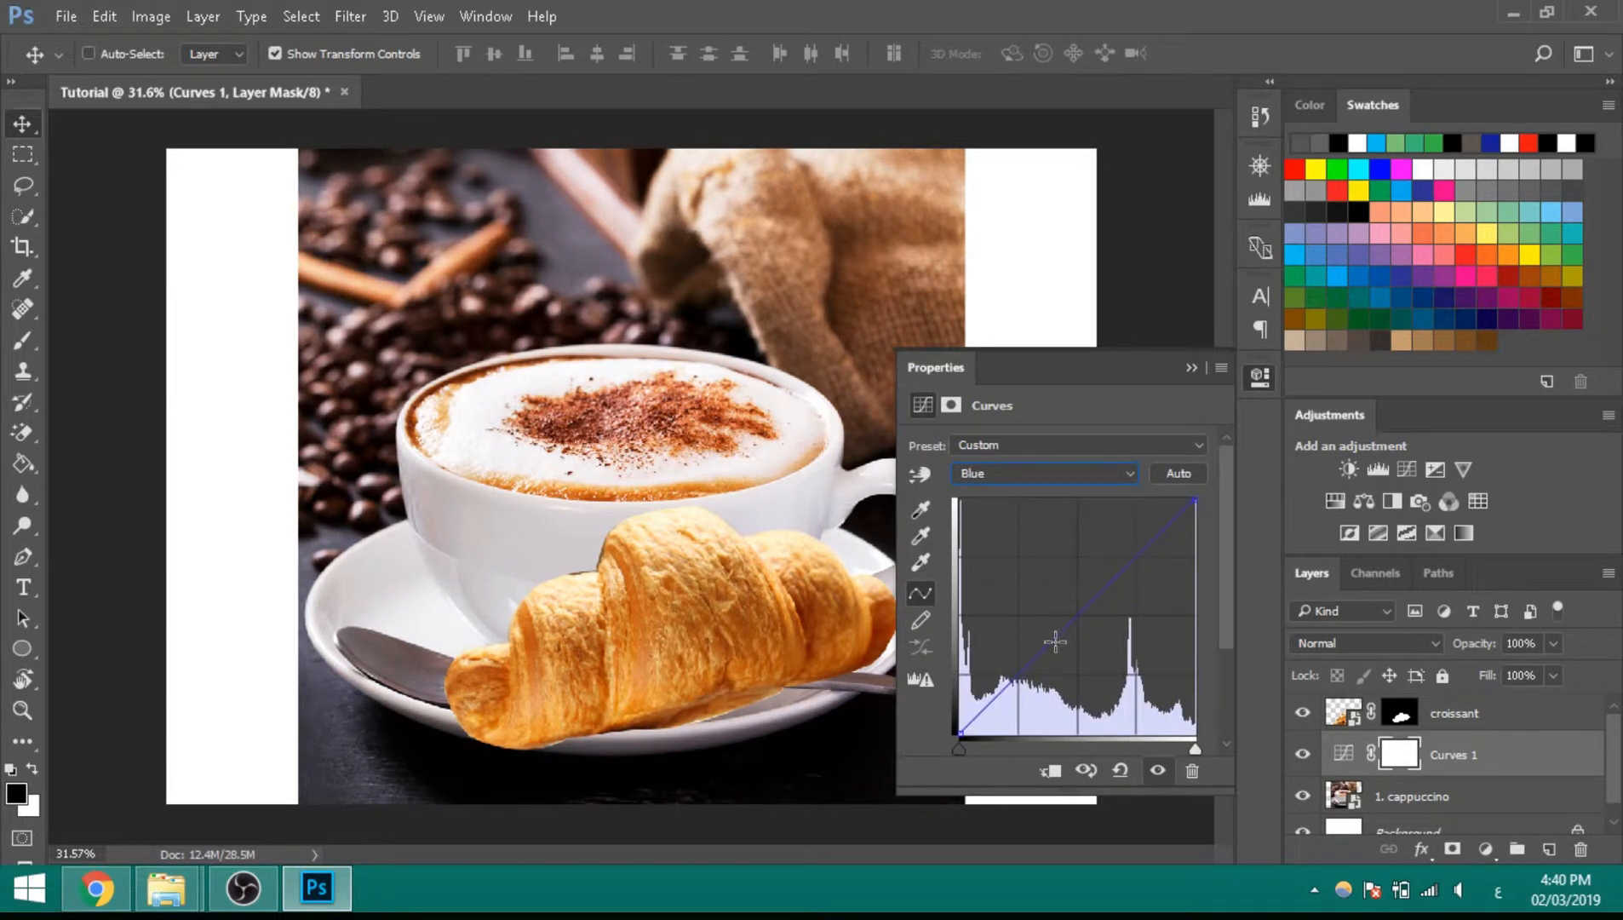
drag(1055, 642, 1140, 537)
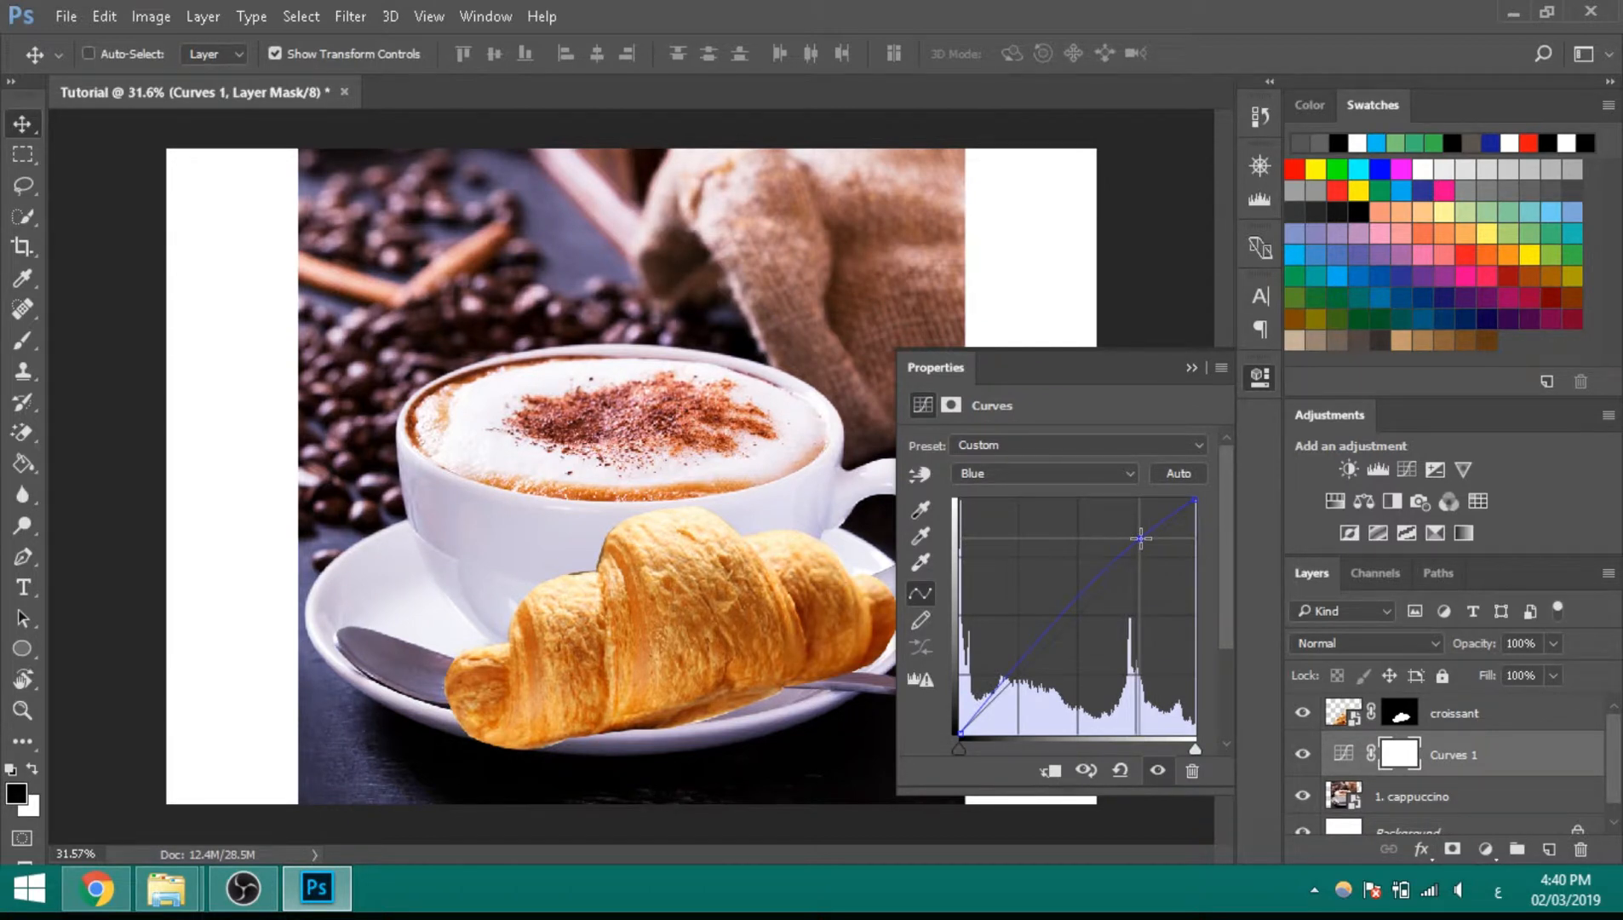
click(670, 597)
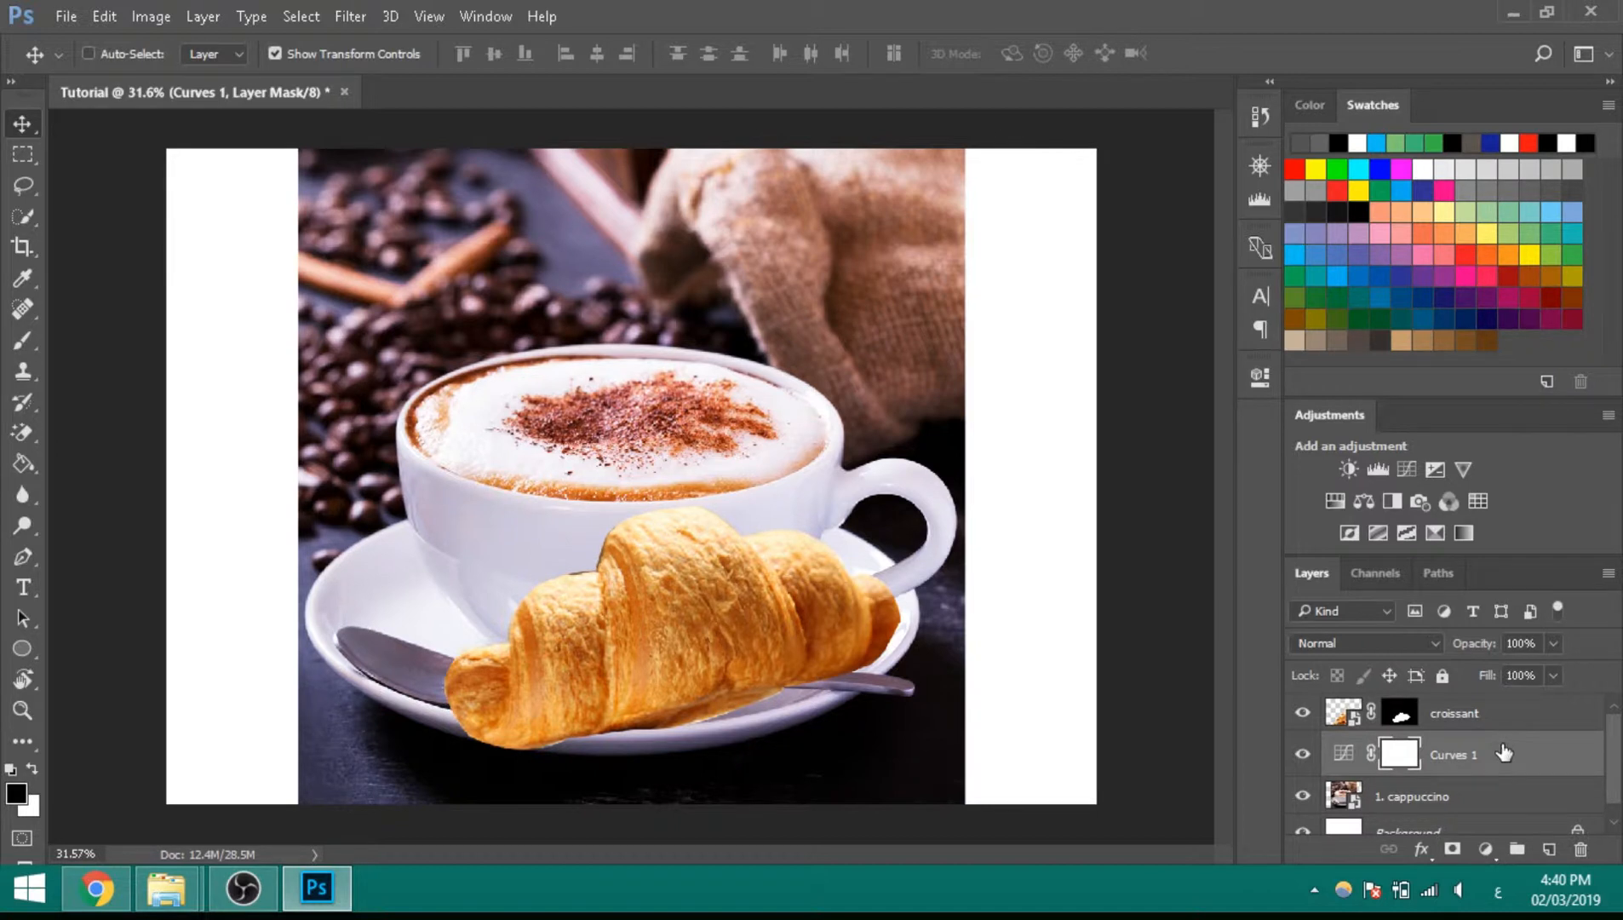
drag(1505, 752, 1492, 705)
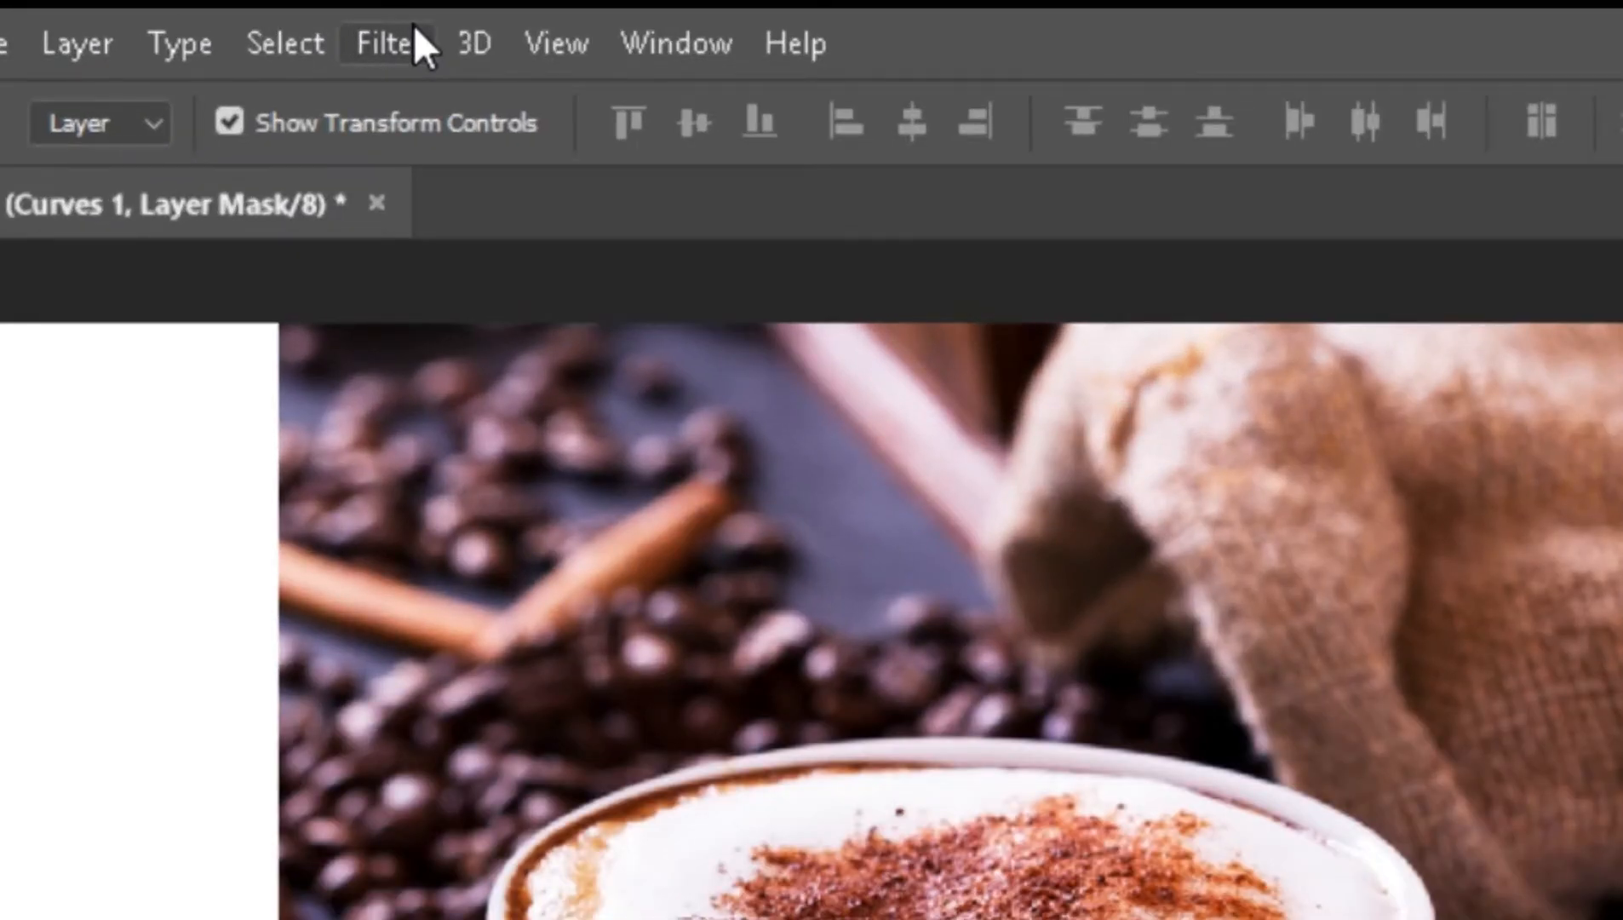
Step: Look through the available filter categories, view options and the list of panels that can be shown or hidden
click(415, 29)
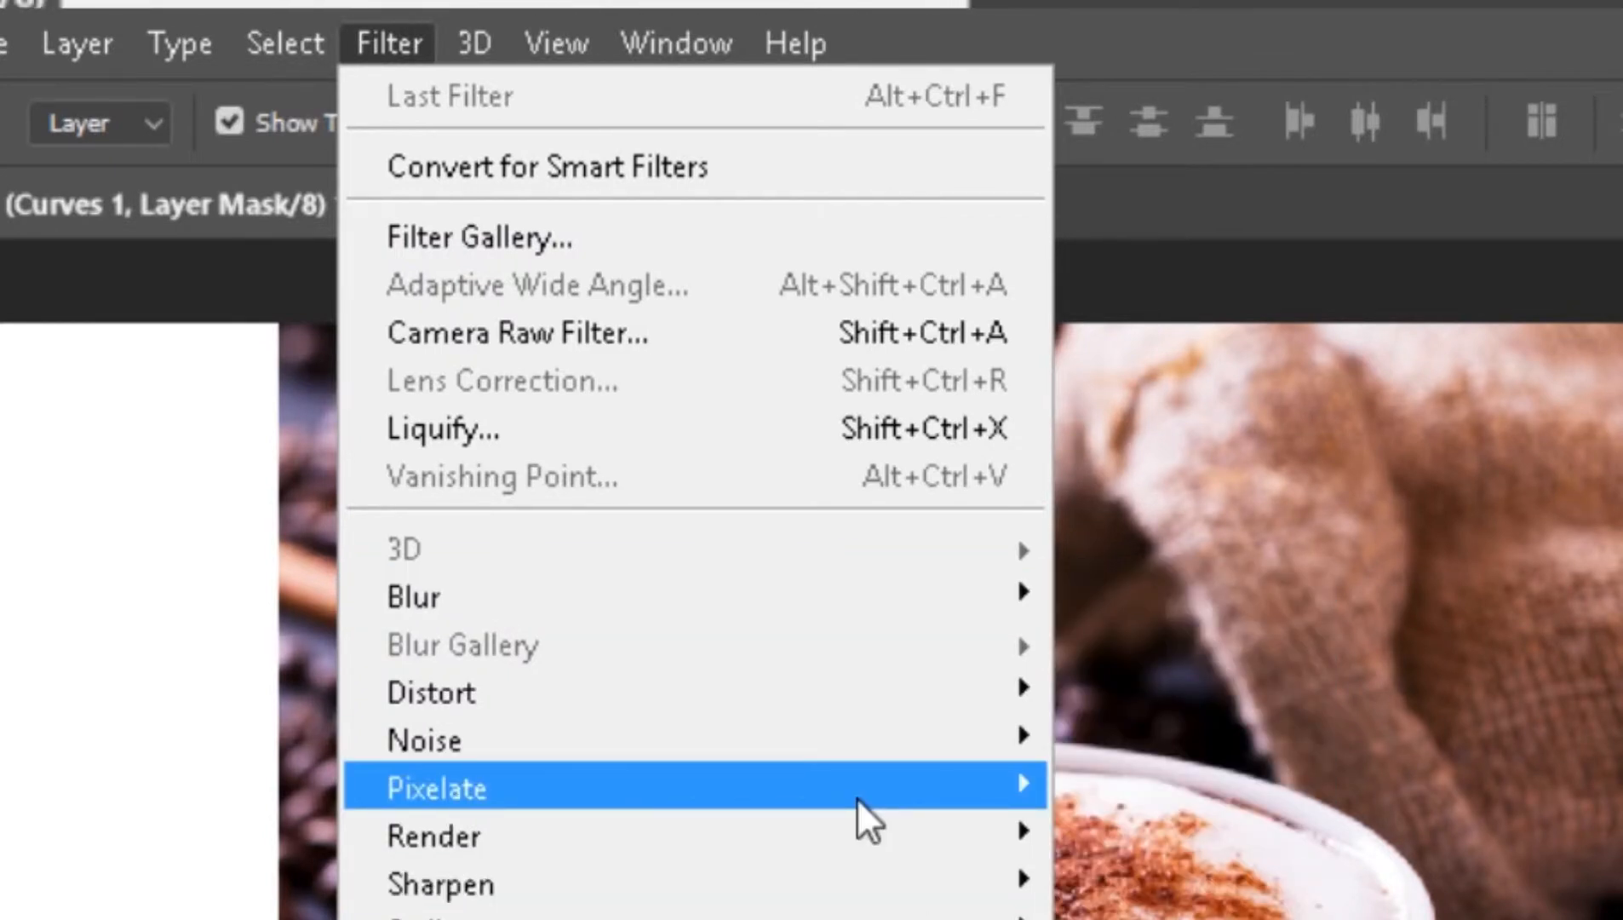
mouse_move(858, 798)
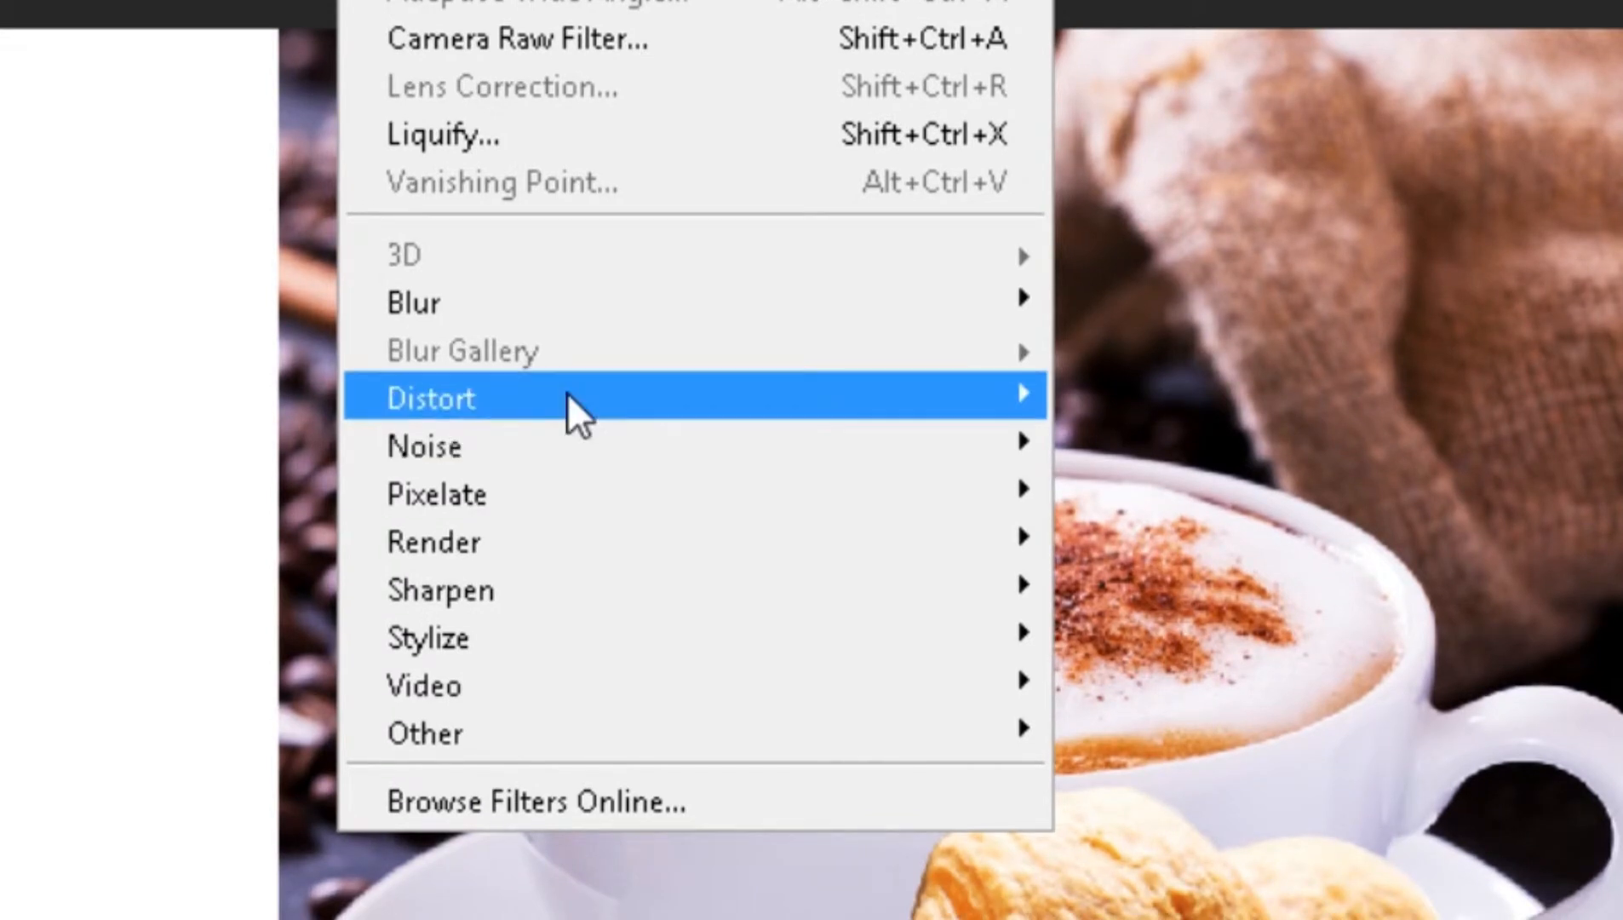
mouse_move(580, 687)
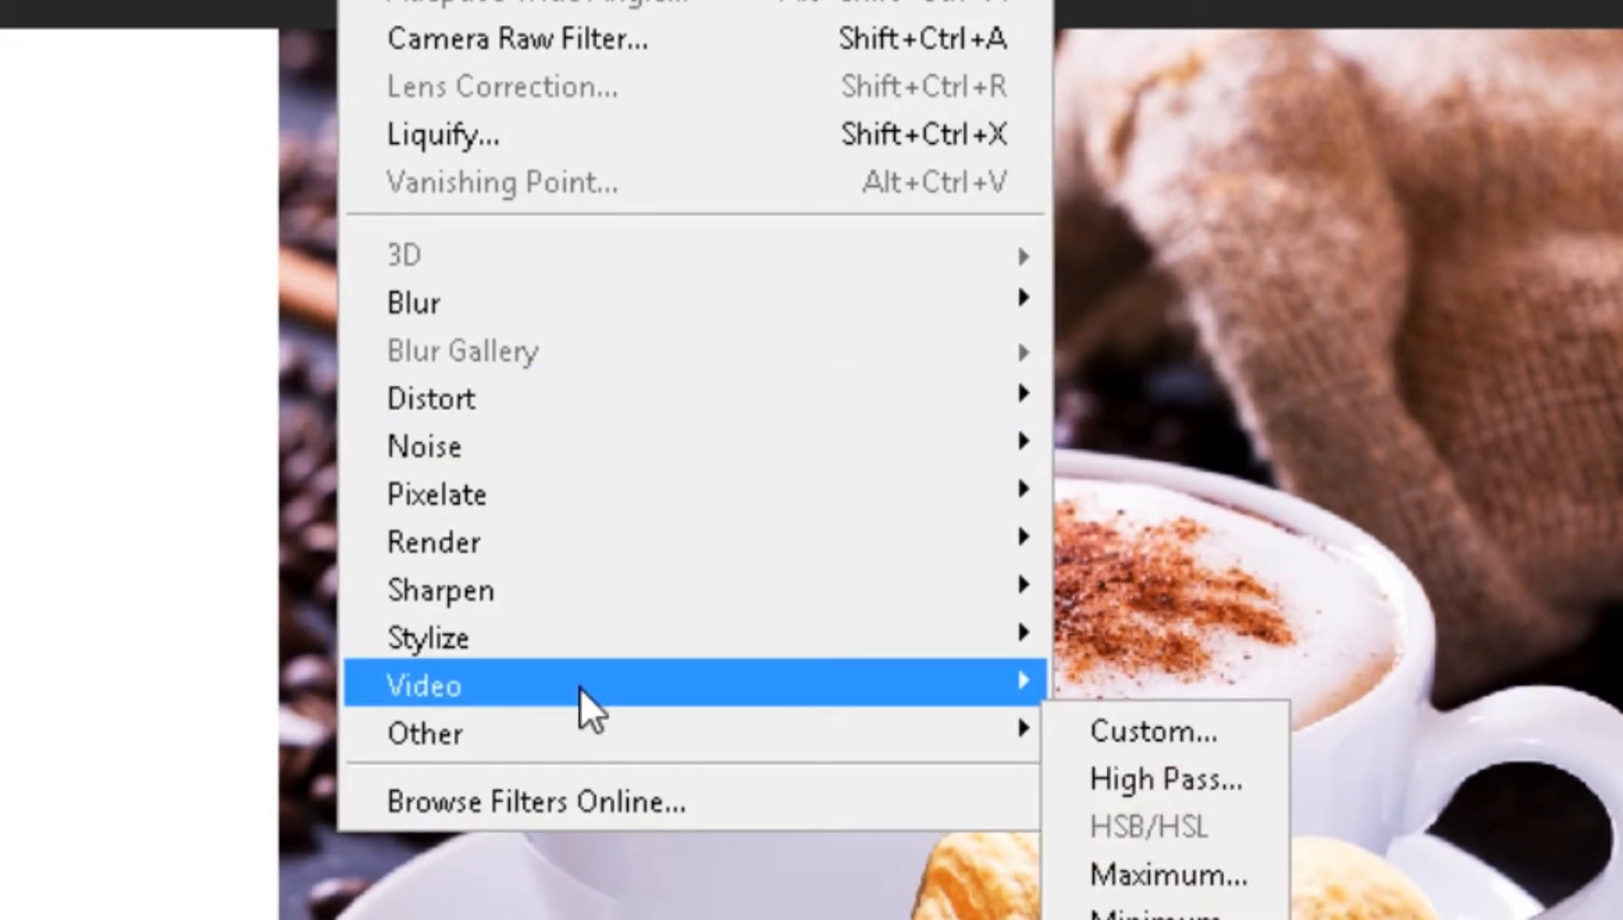
mouse_move(603, 656)
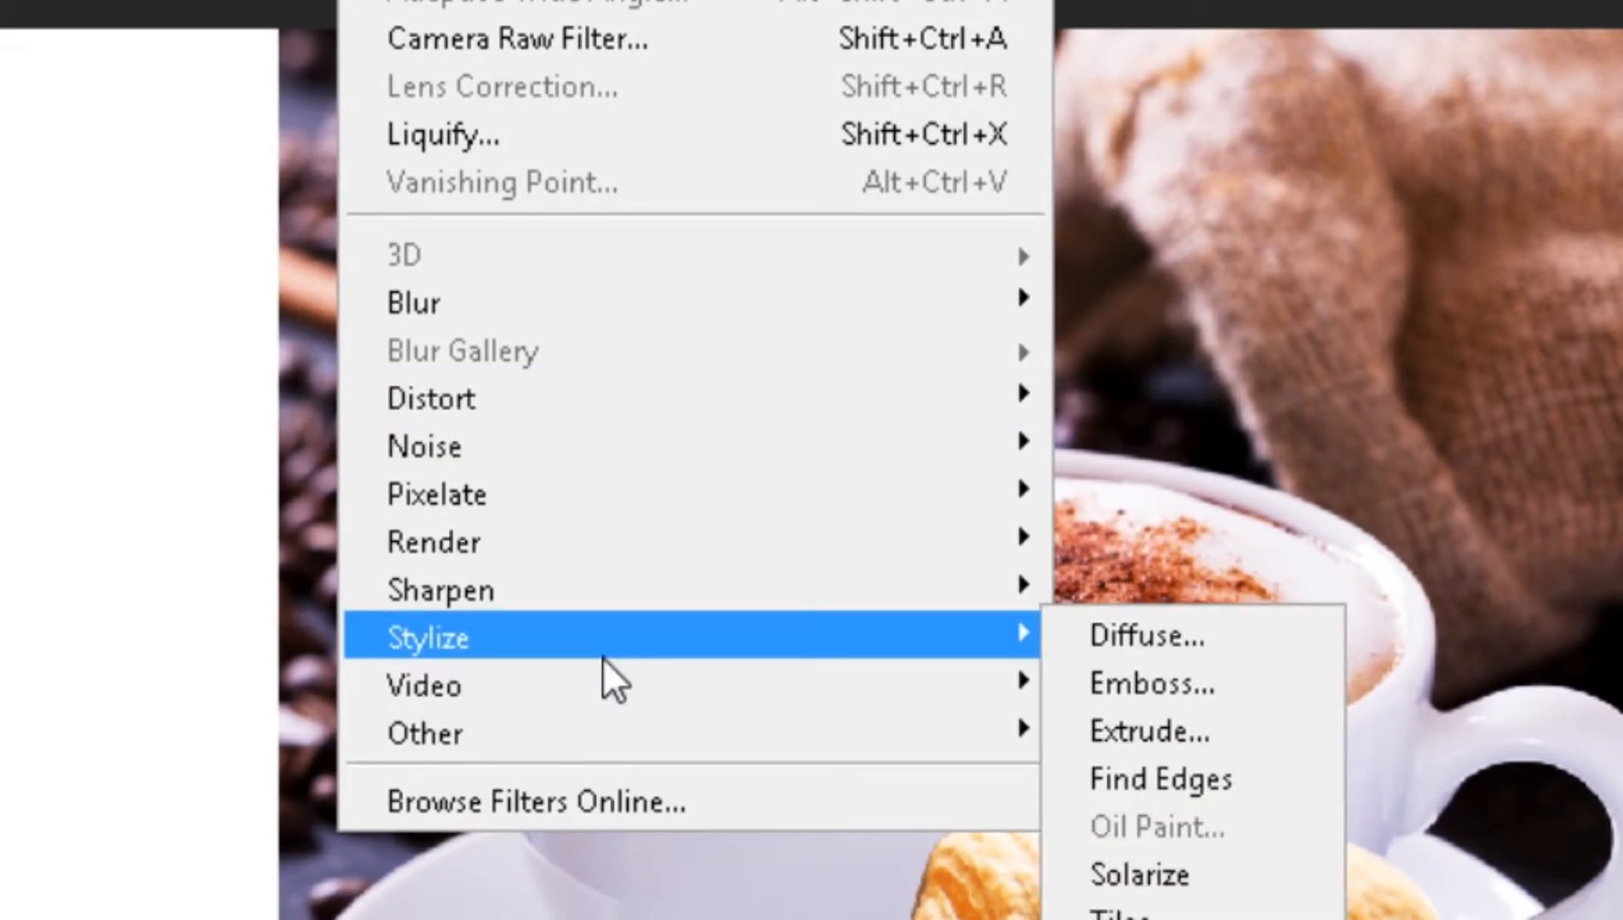
mouse_move(545, 1)
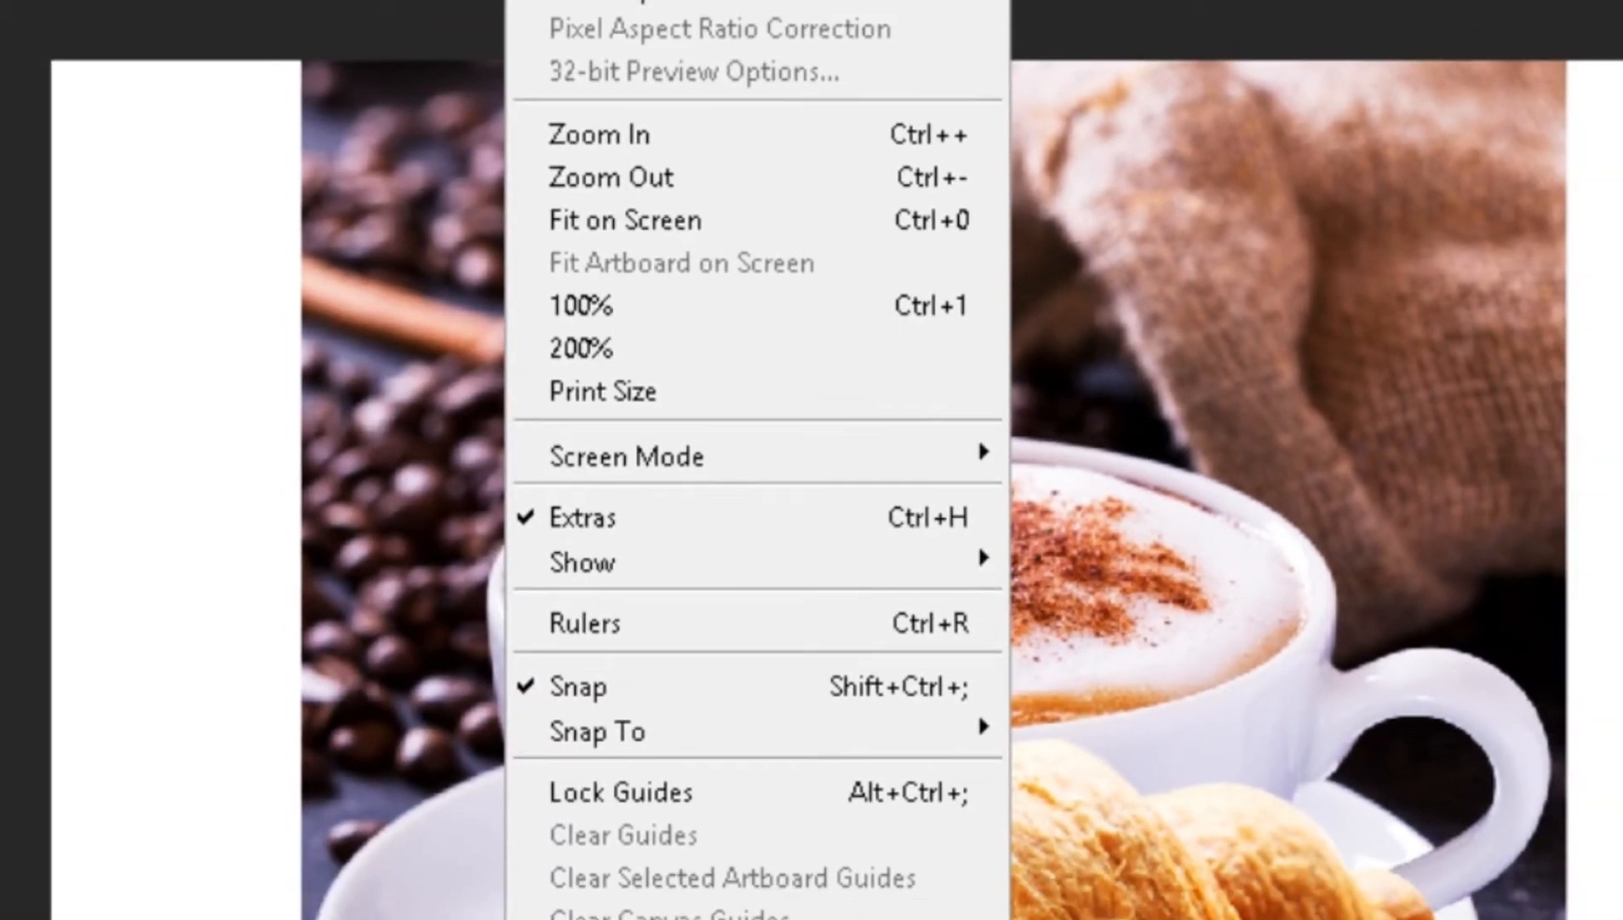
key(Escape)
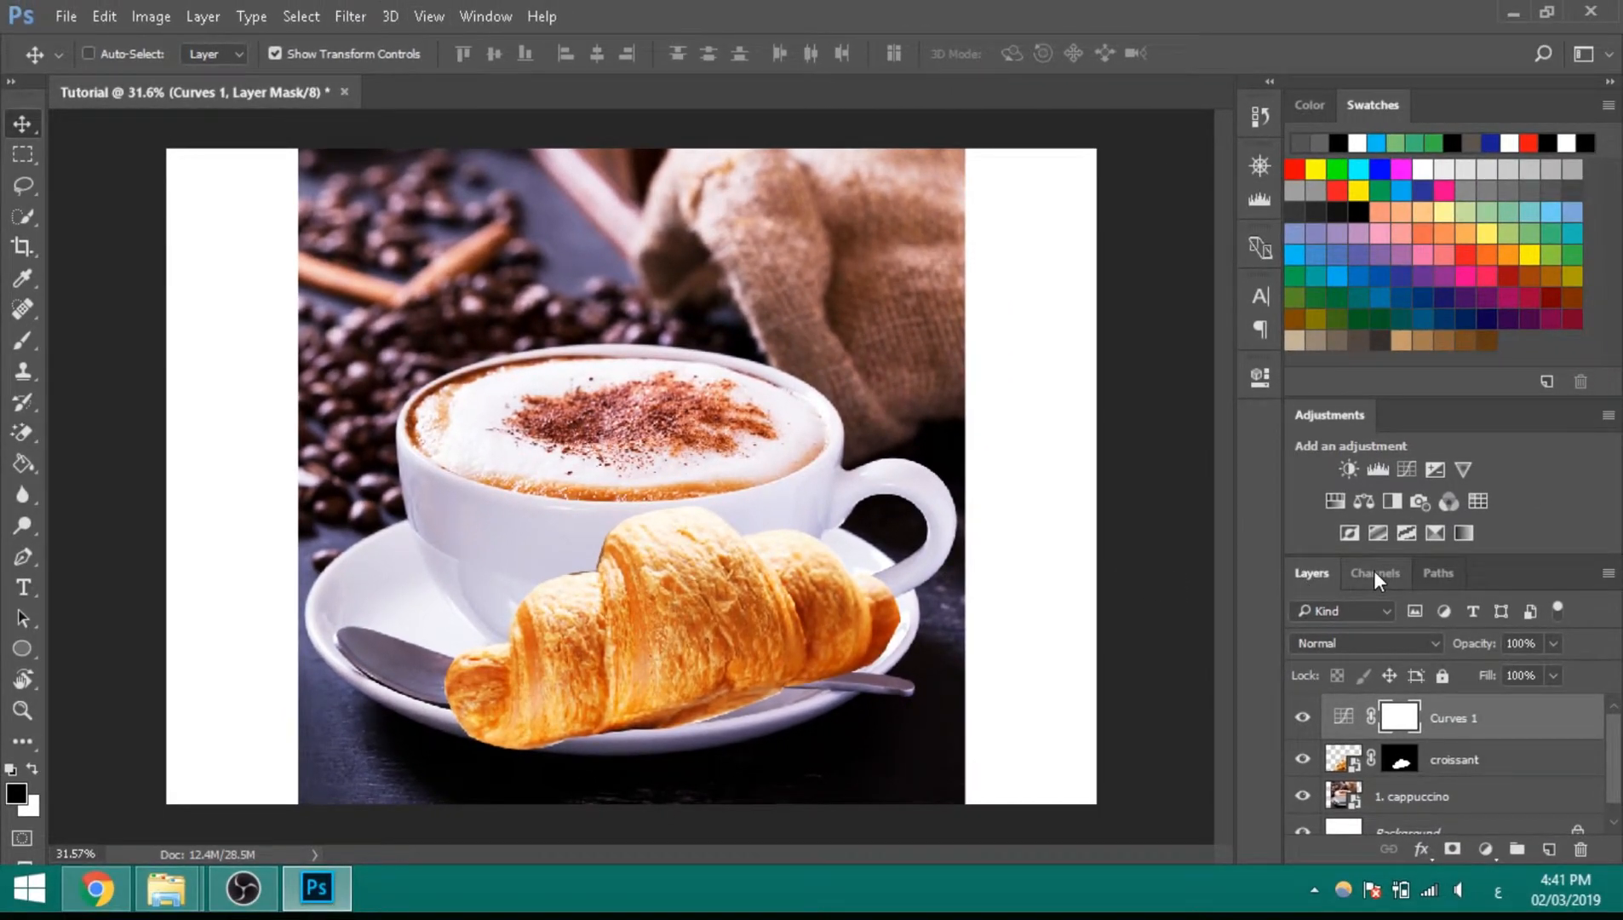
click(479, 15)
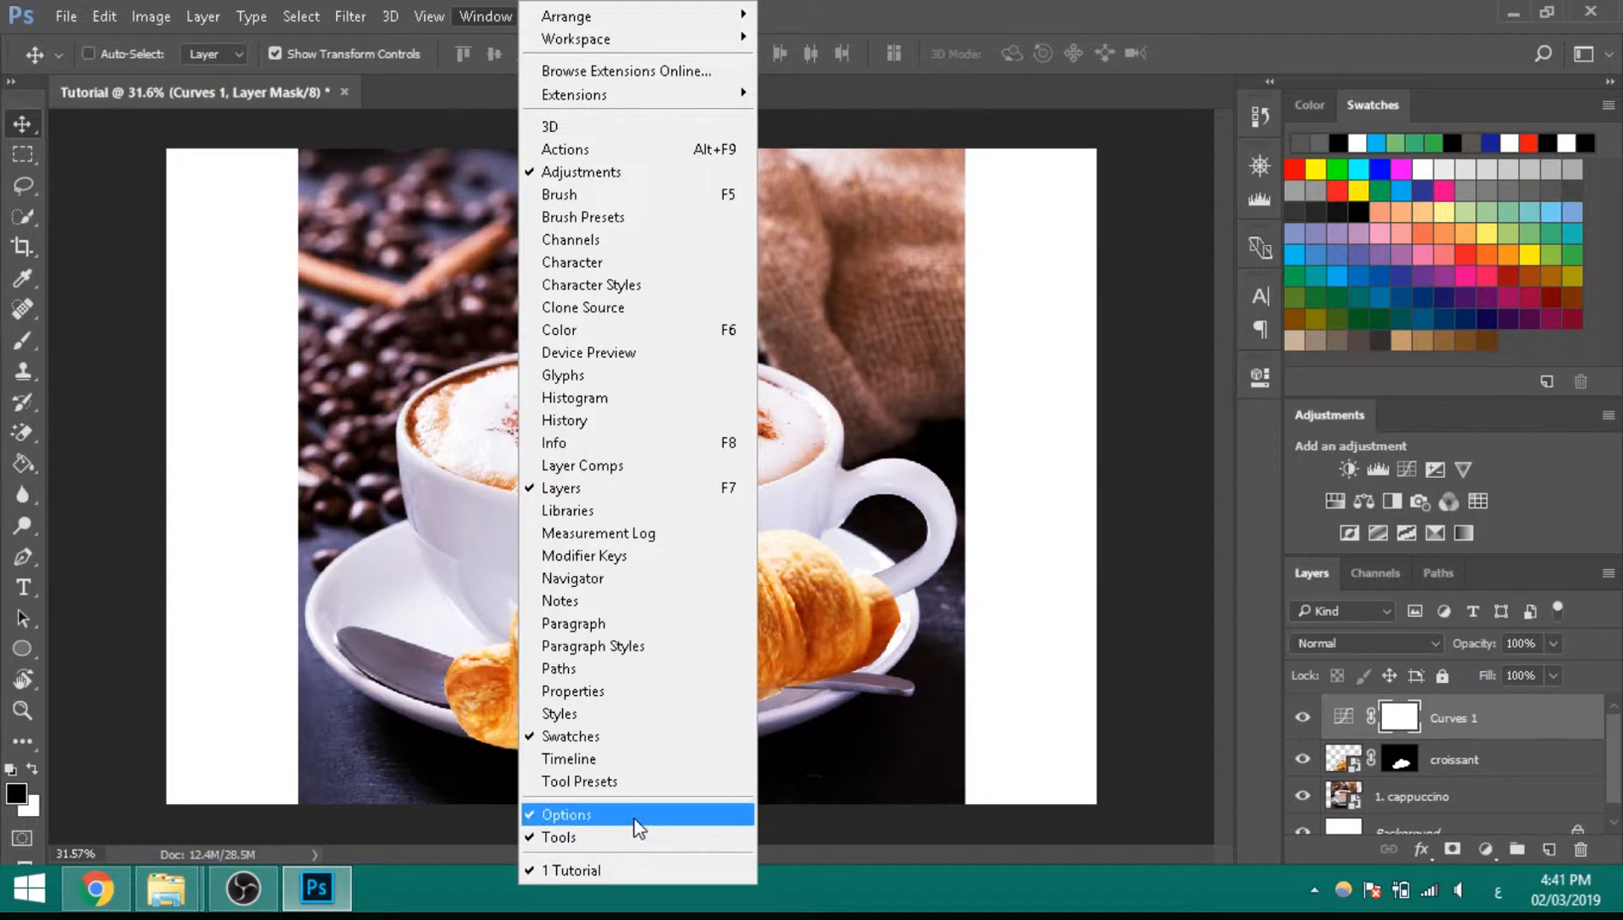
click(1098, 623)
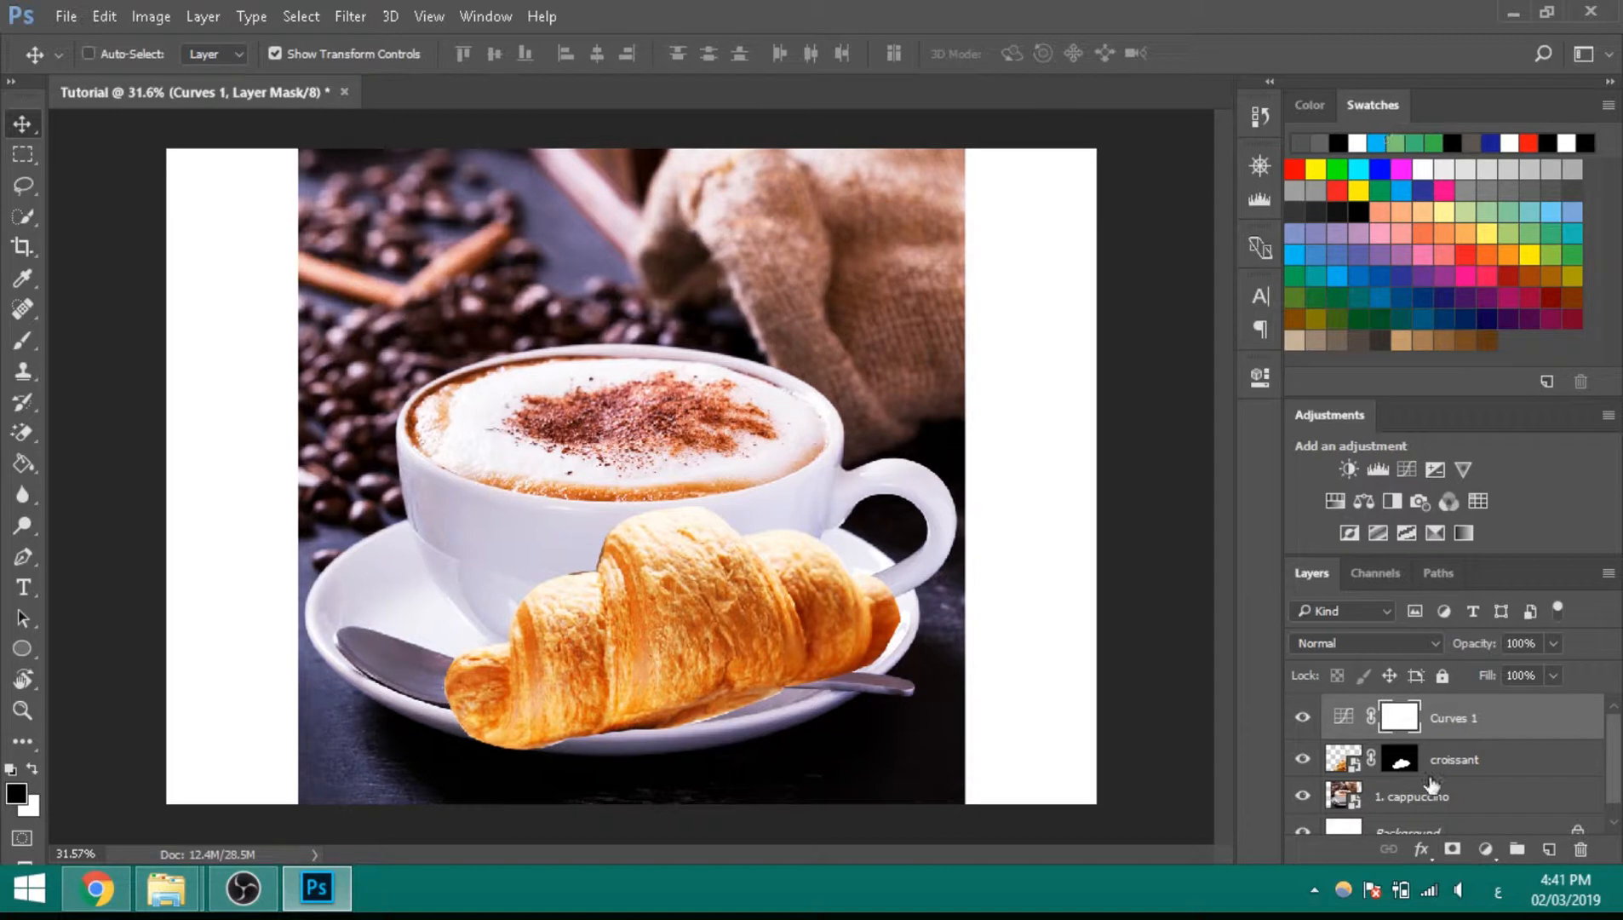
Step: Try painting white with the Brush tool on the croissant layer's mask across the cup and saucer, and undo the strokes
click(1400, 760)
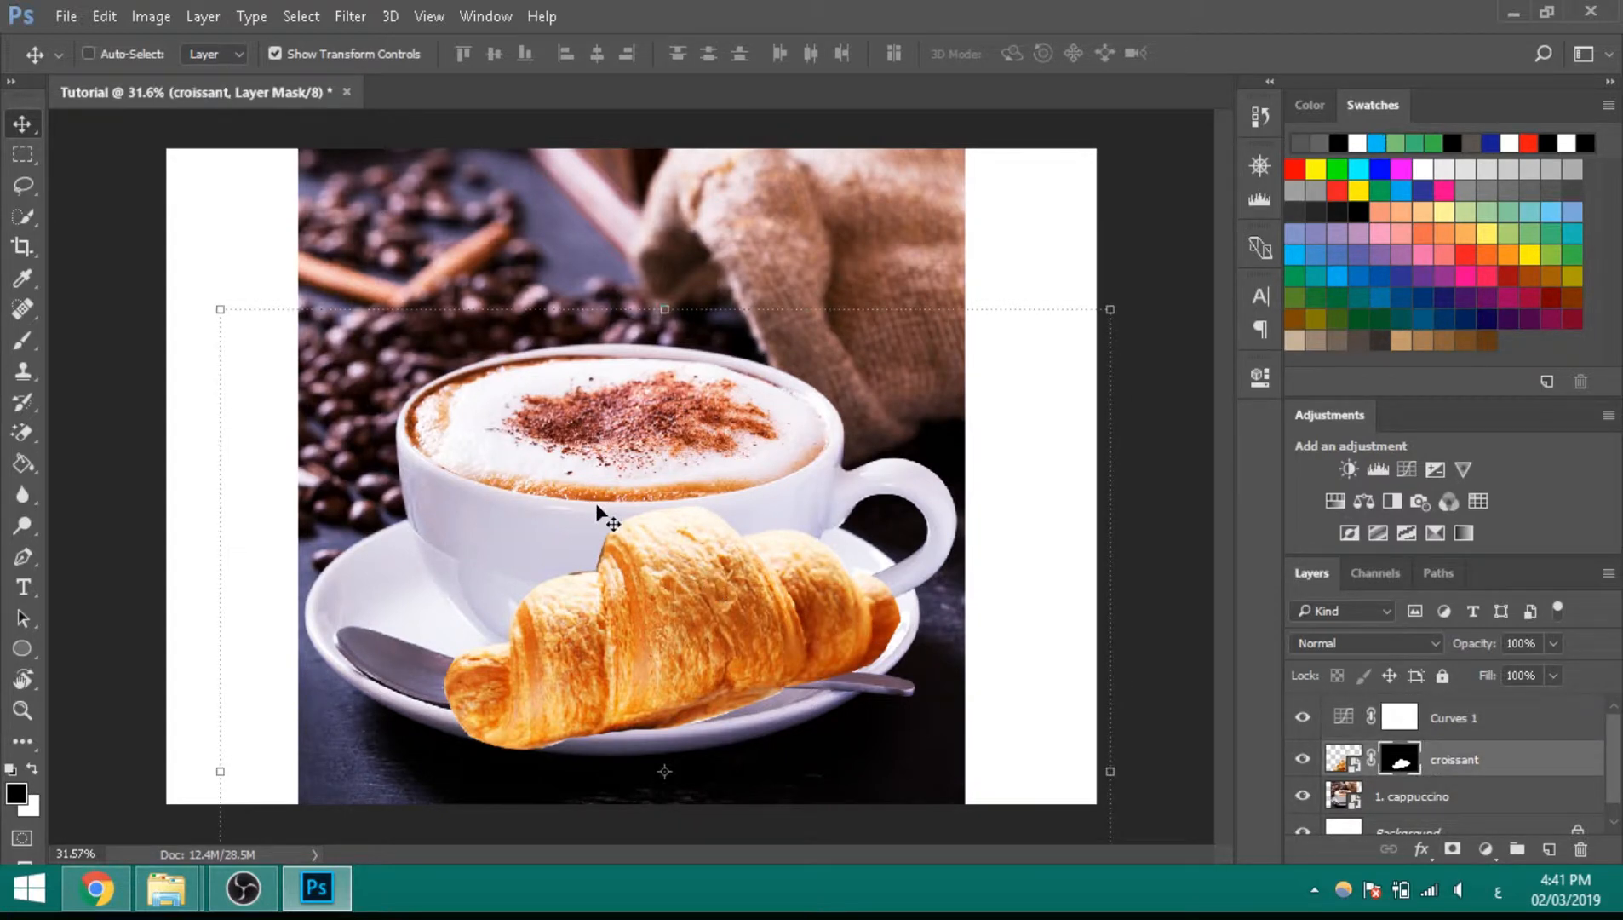
key(b)
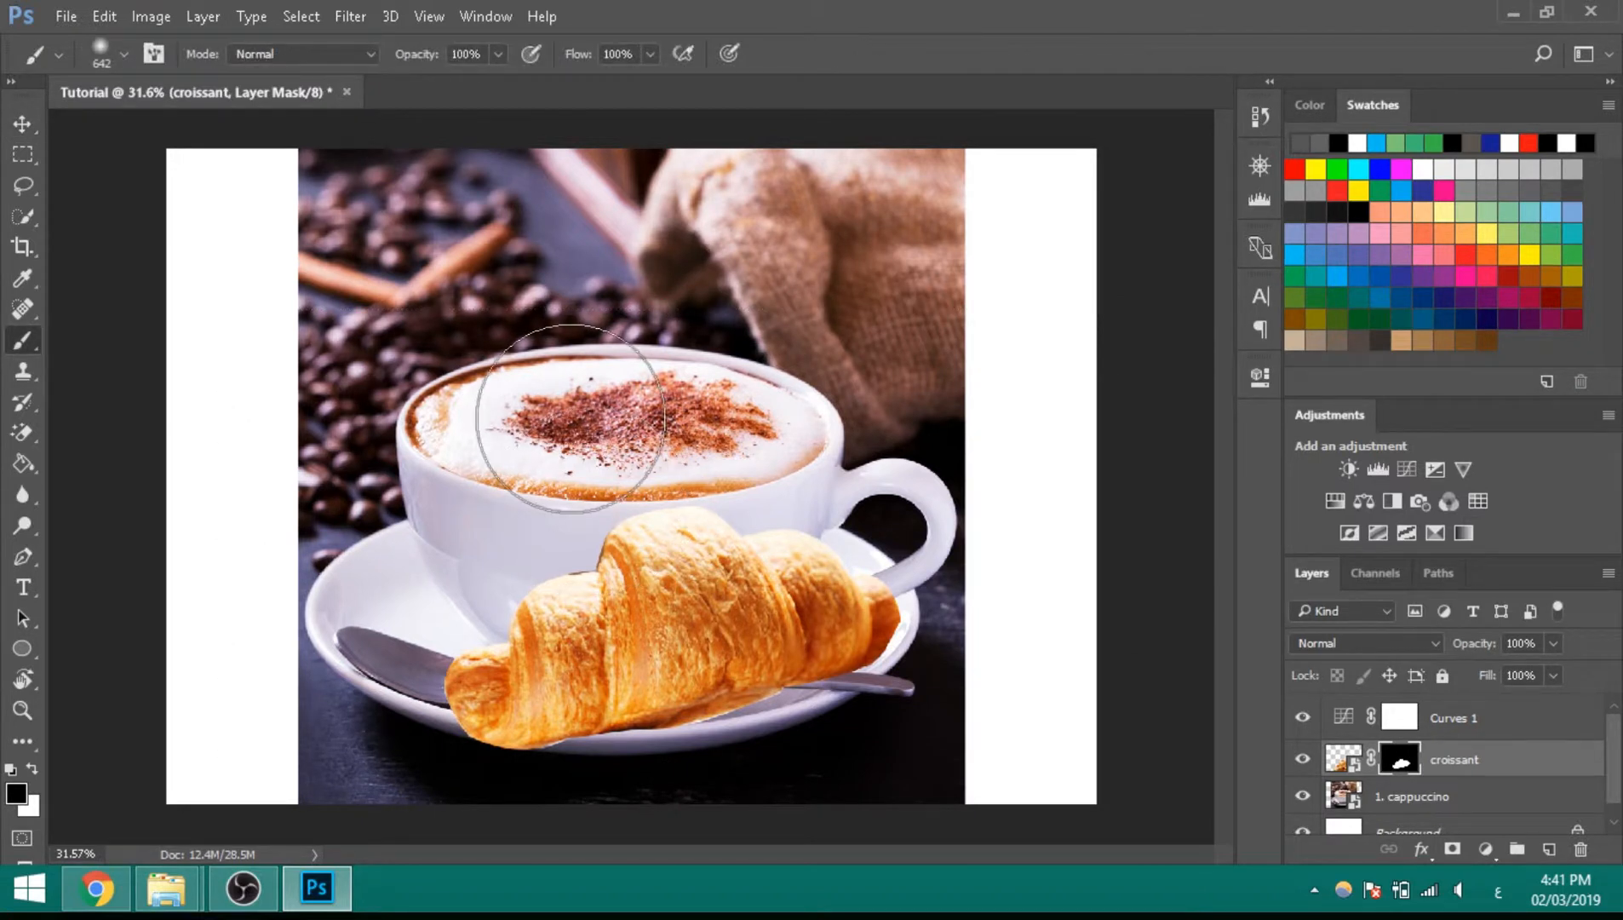
click(1400, 717)
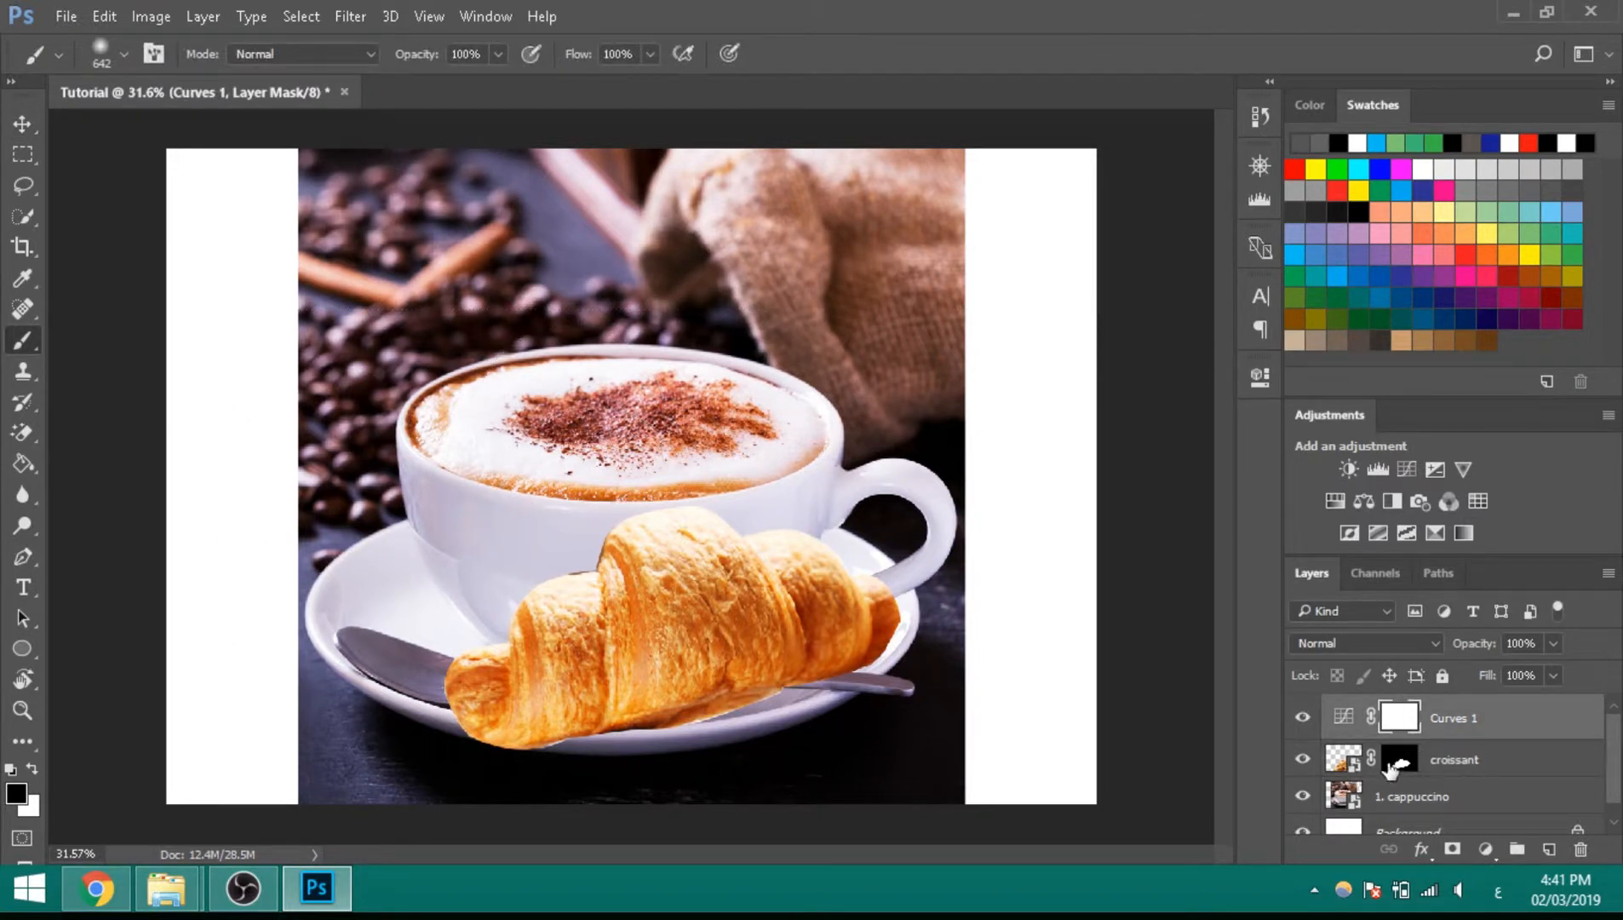
click(1395, 760)
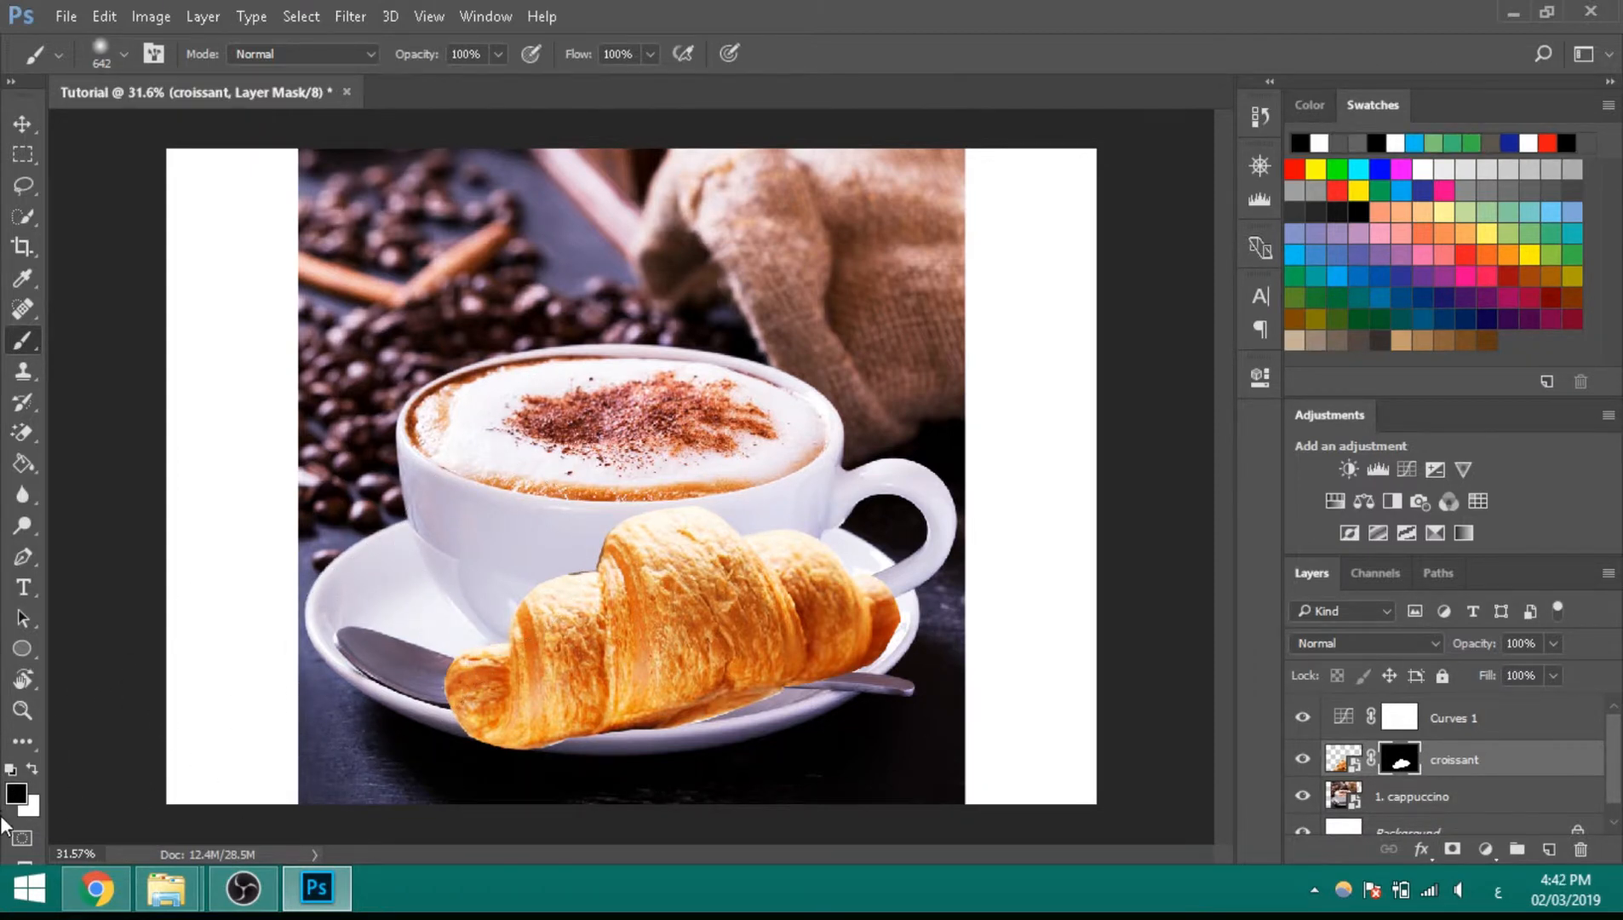
key(x)
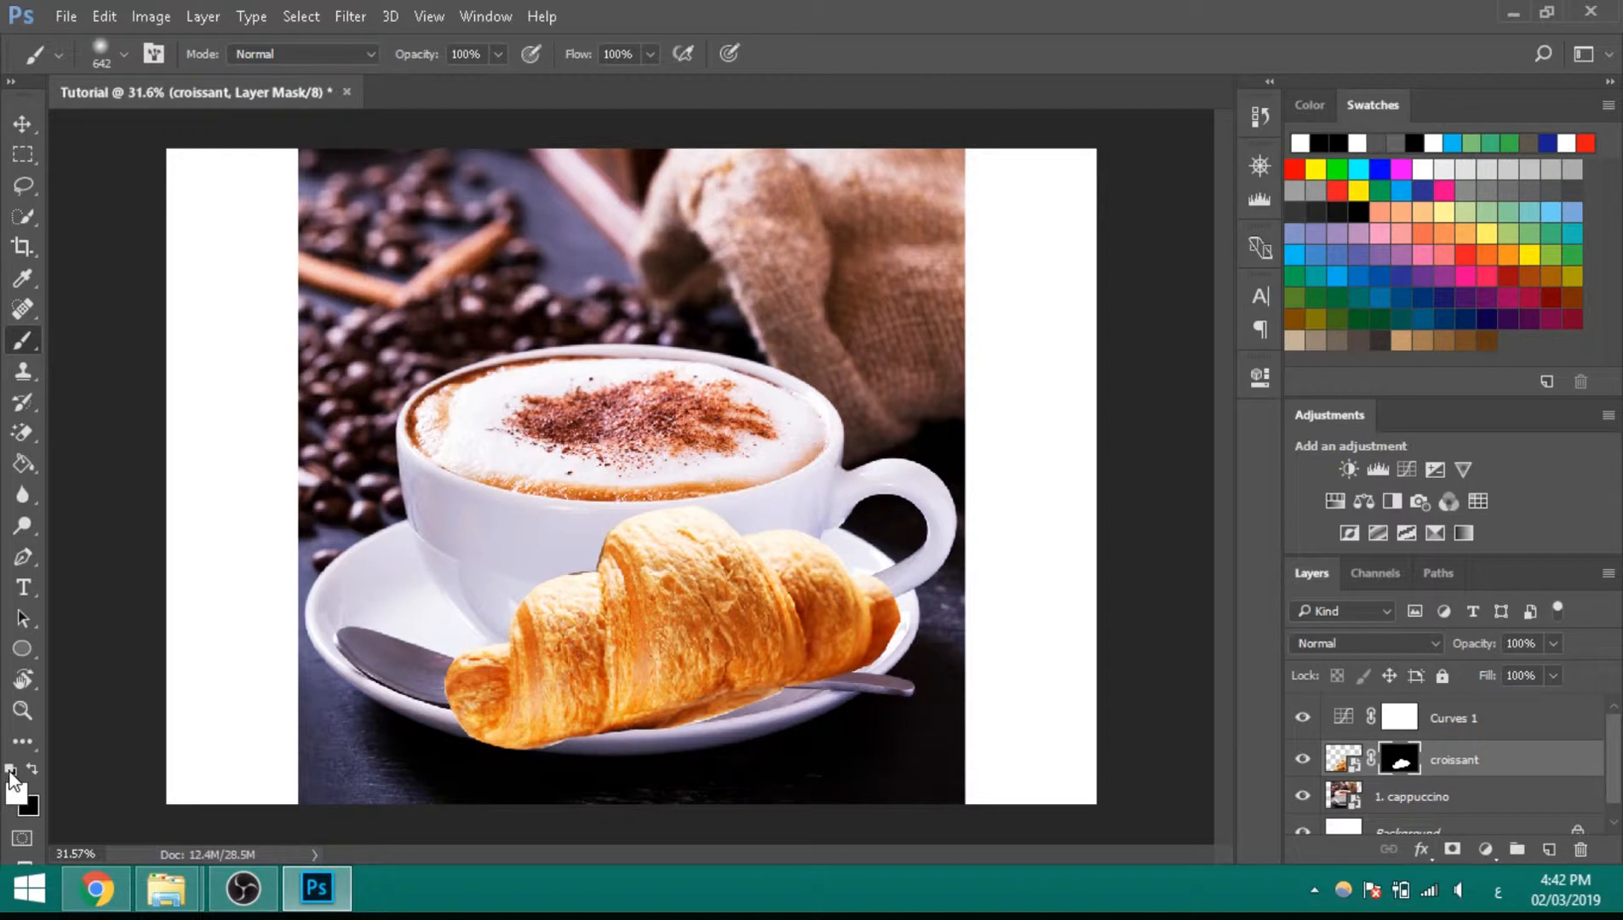
click(31, 771)
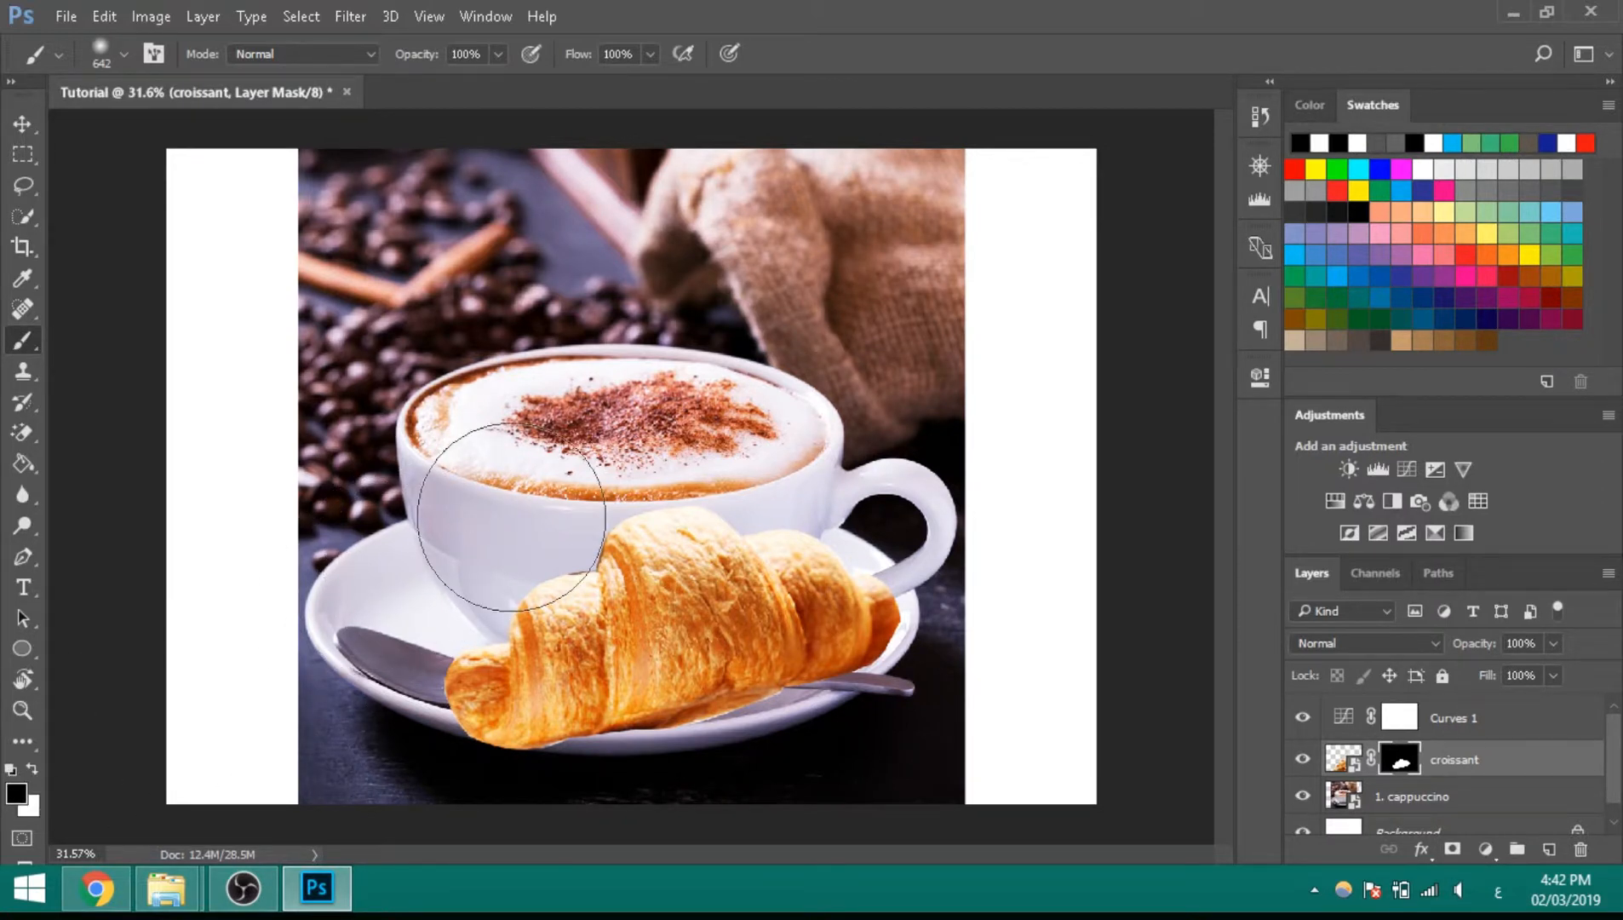
key(x)
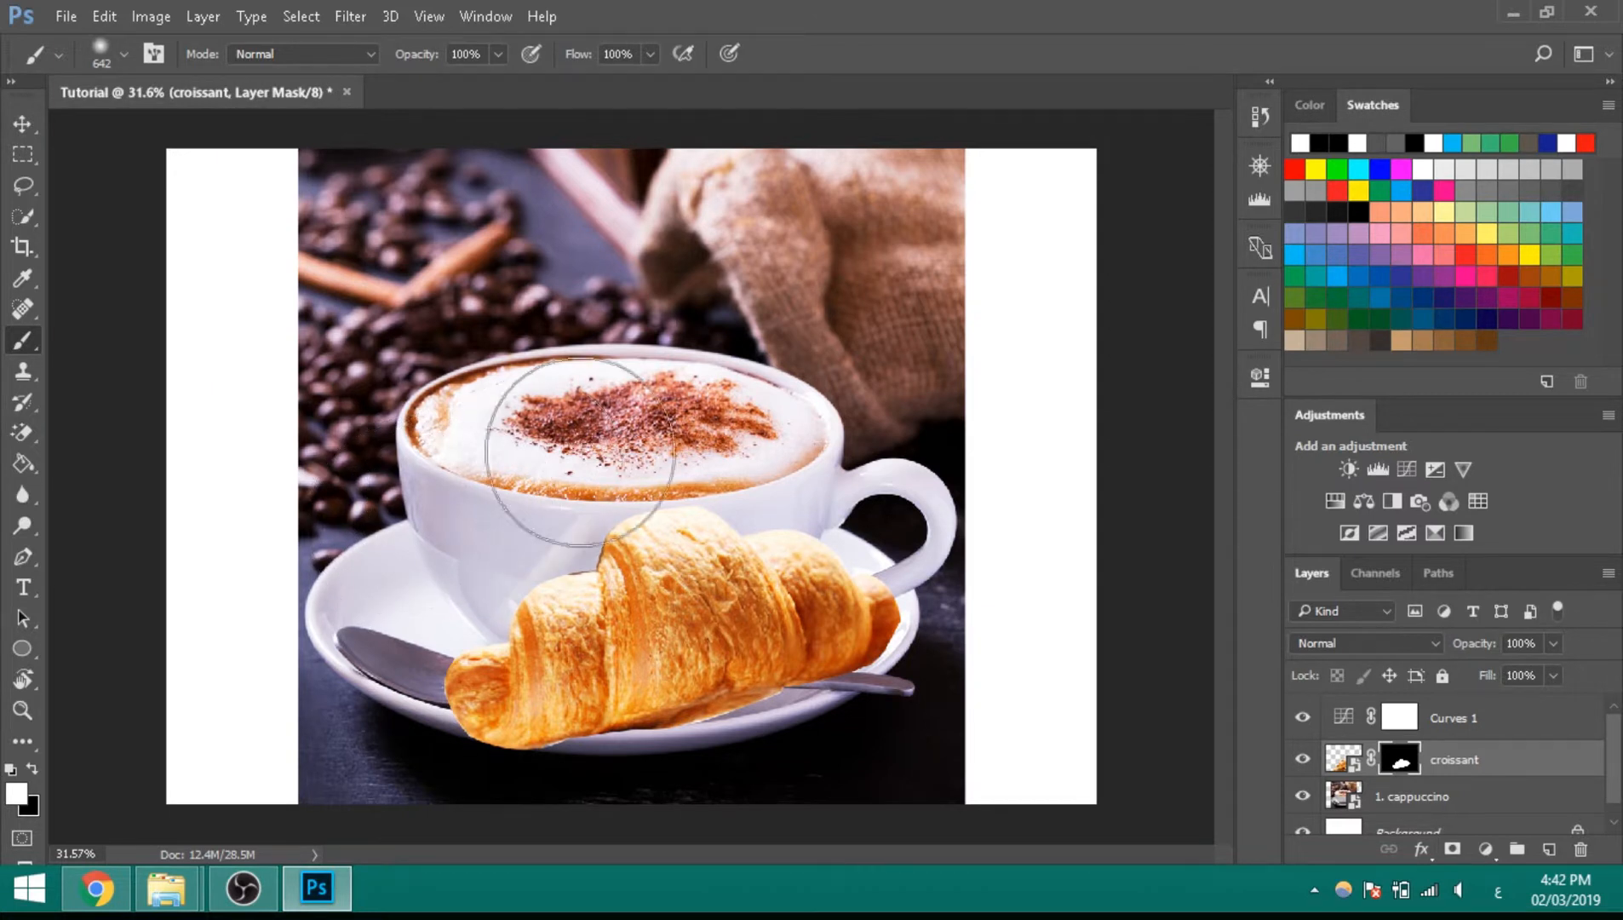
mouse_move(580, 451)
mouse_down()
mouse_move(741, 383)
mouse_move(443, 758)
mouse_up()
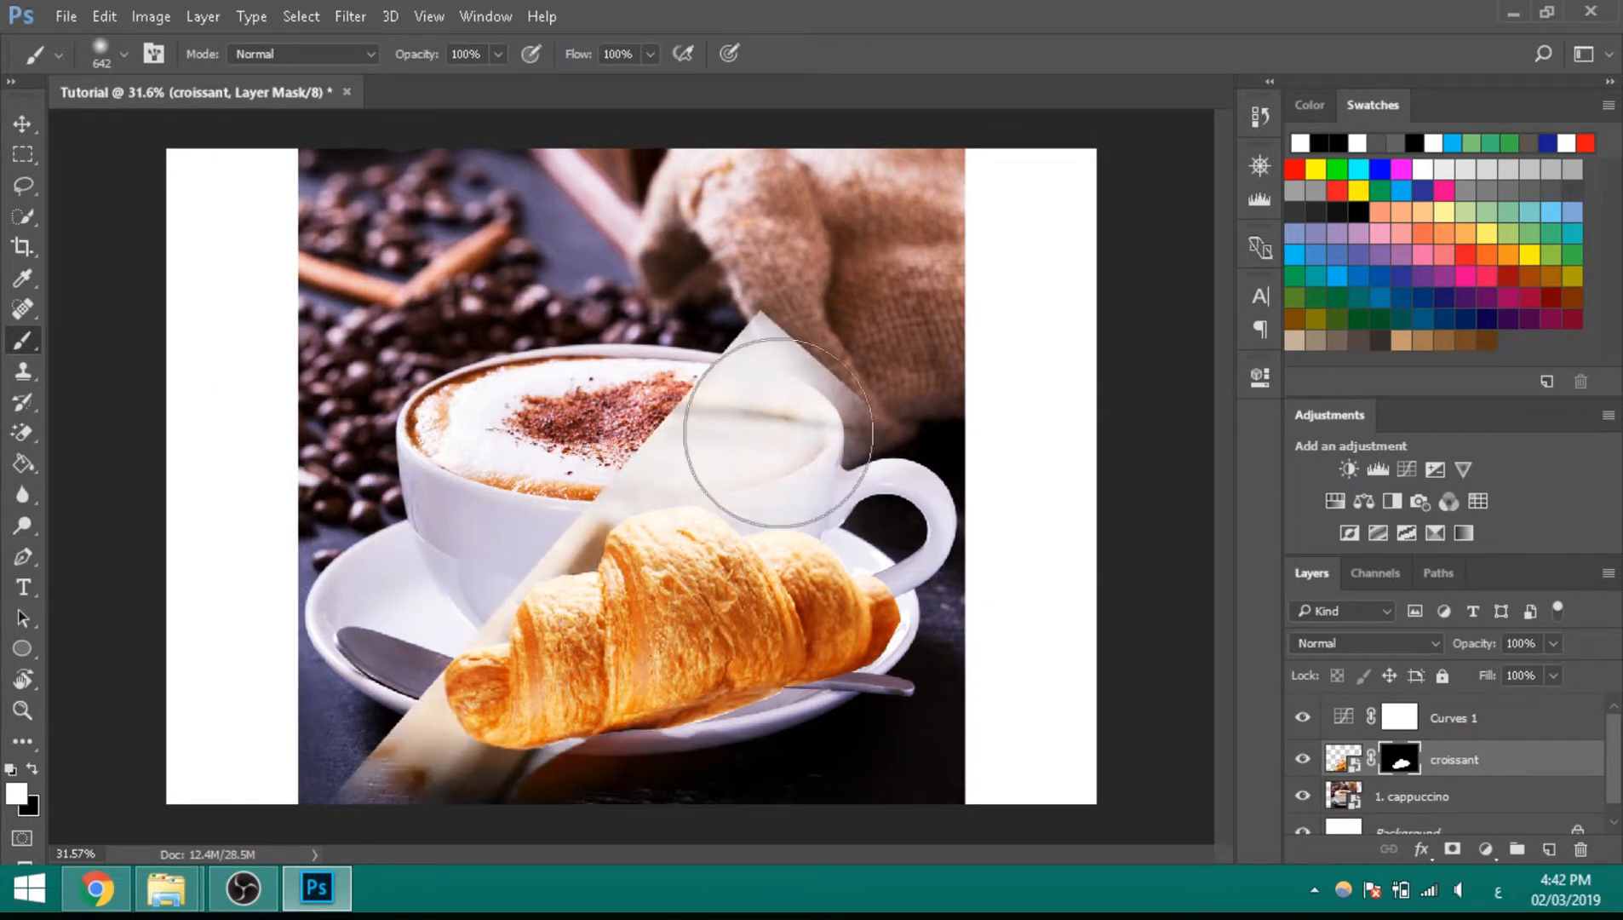
mouse_move(778, 432)
mouse_down()
mouse_move(611, 738)
mouse_move(997, 756)
mouse_move(1088, 694)
mouse_move(1118, 612)
mouse_up()
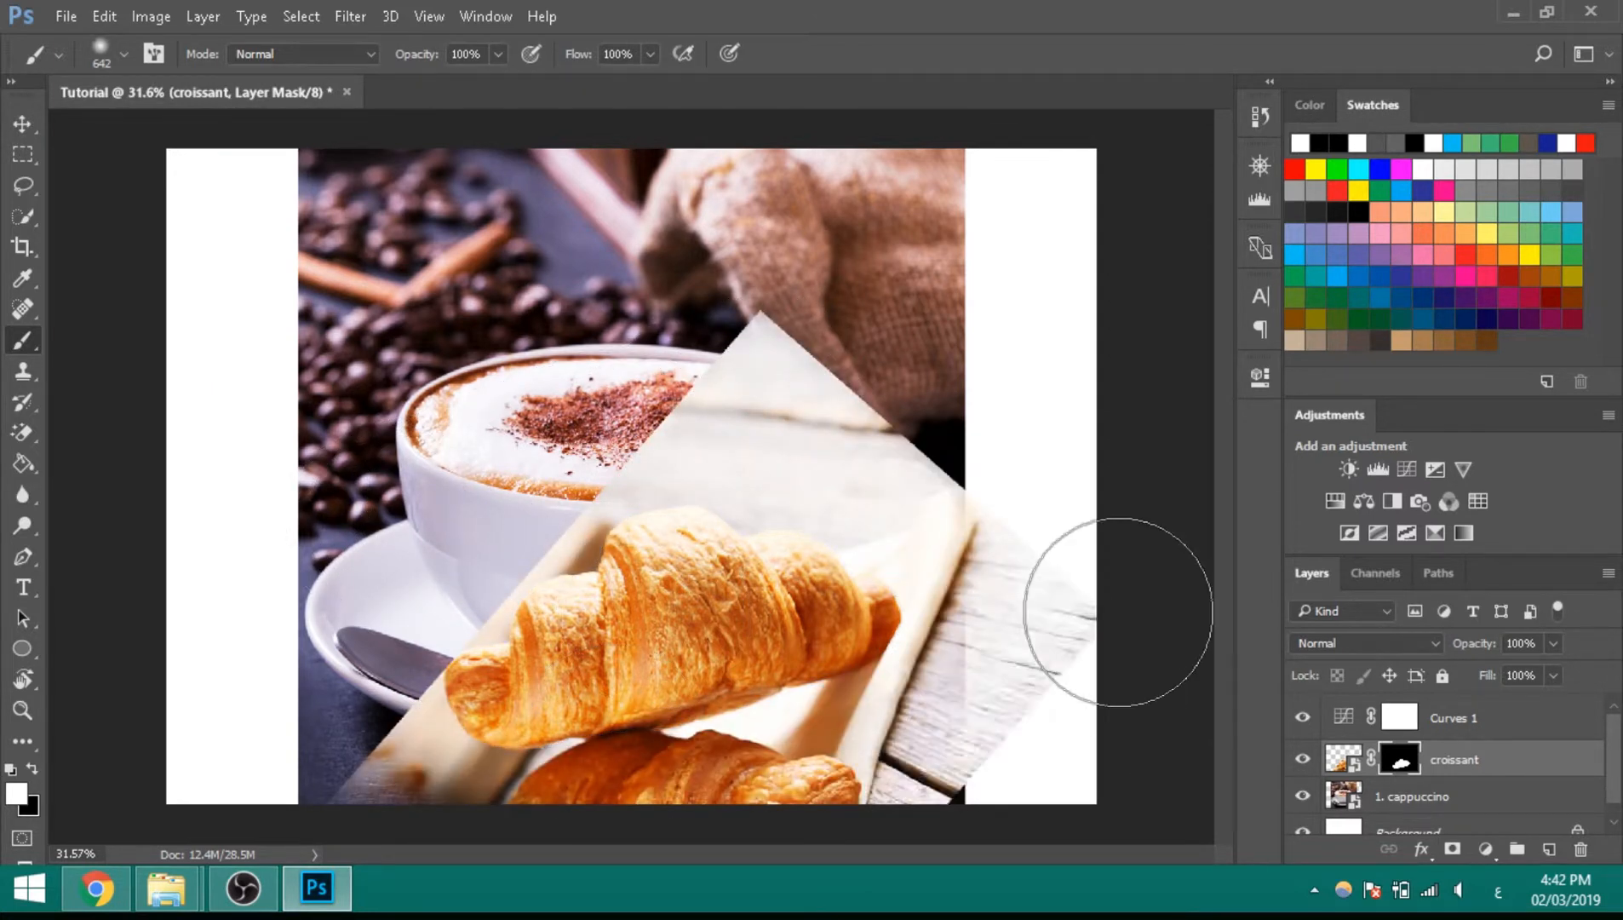
key(ctrl+alt+z)
key(ctrl+alt+z)
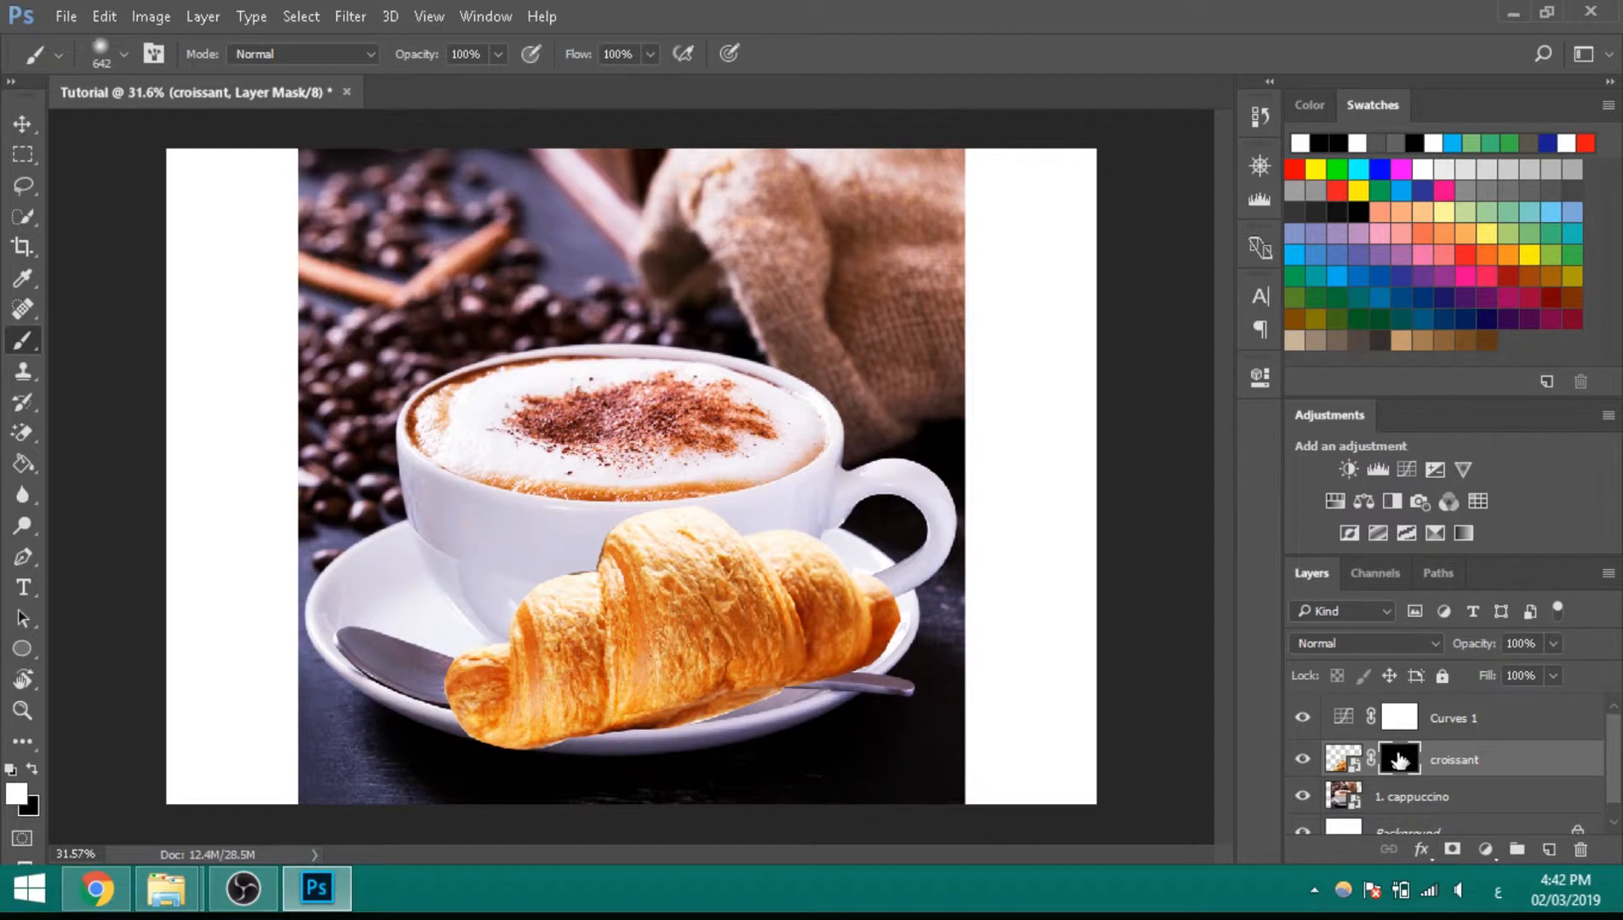
Step: Select the 1. cappuccino layer from the canvas, deselect it, and move the croissant slightly up and right on the saucer
key(v)
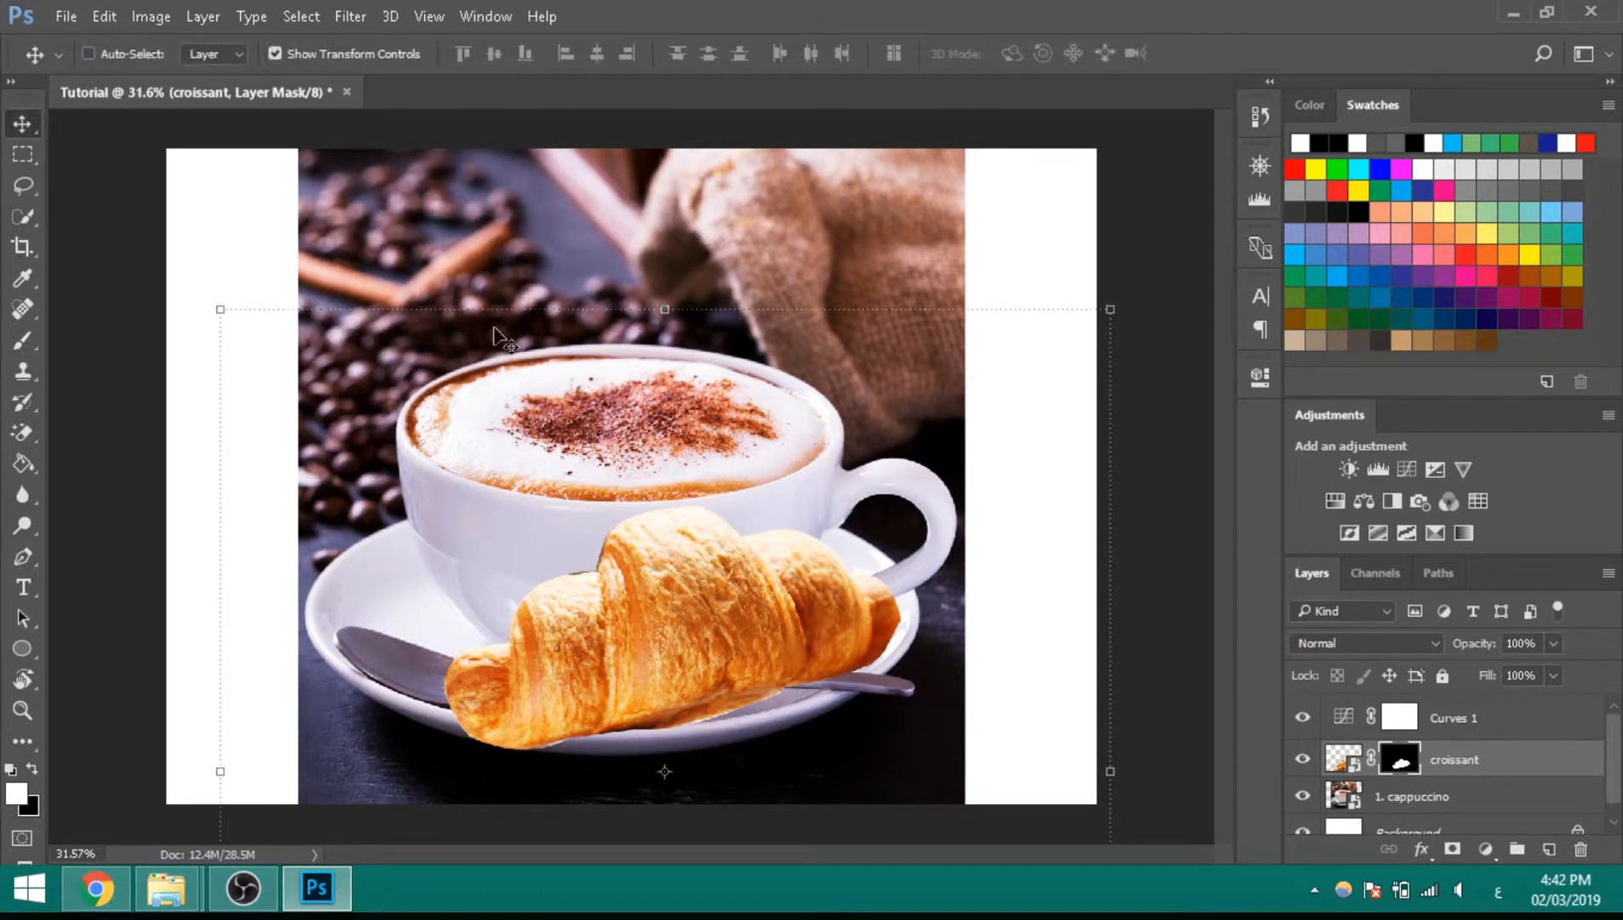
key(ctrl)
ctrl+click(492, 264)
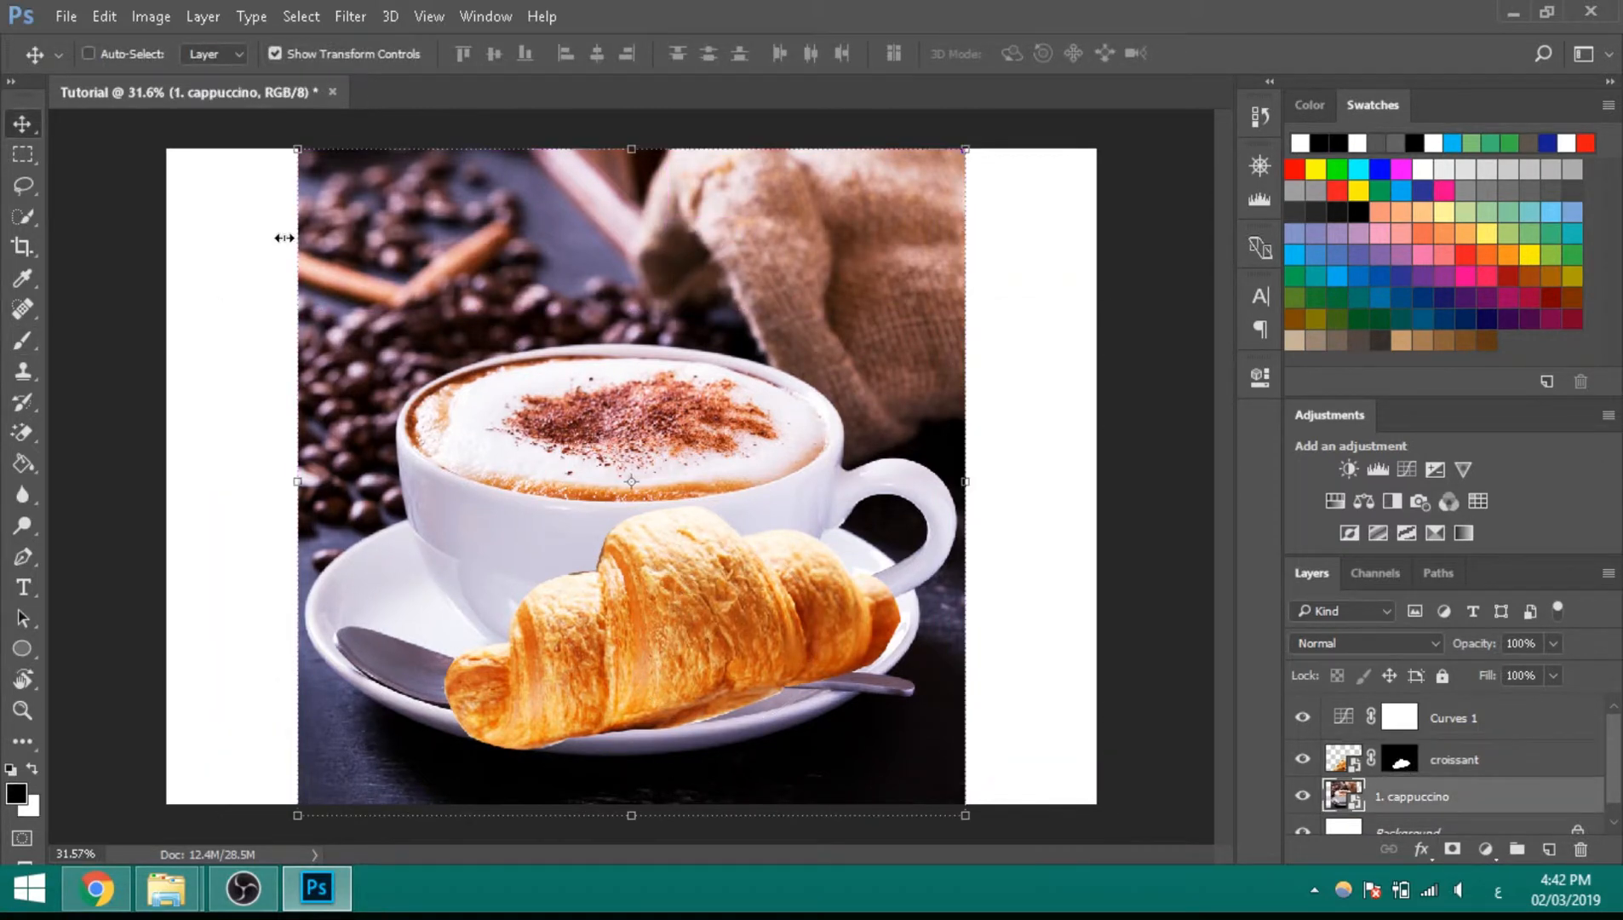
ctrl+click(271, 234)
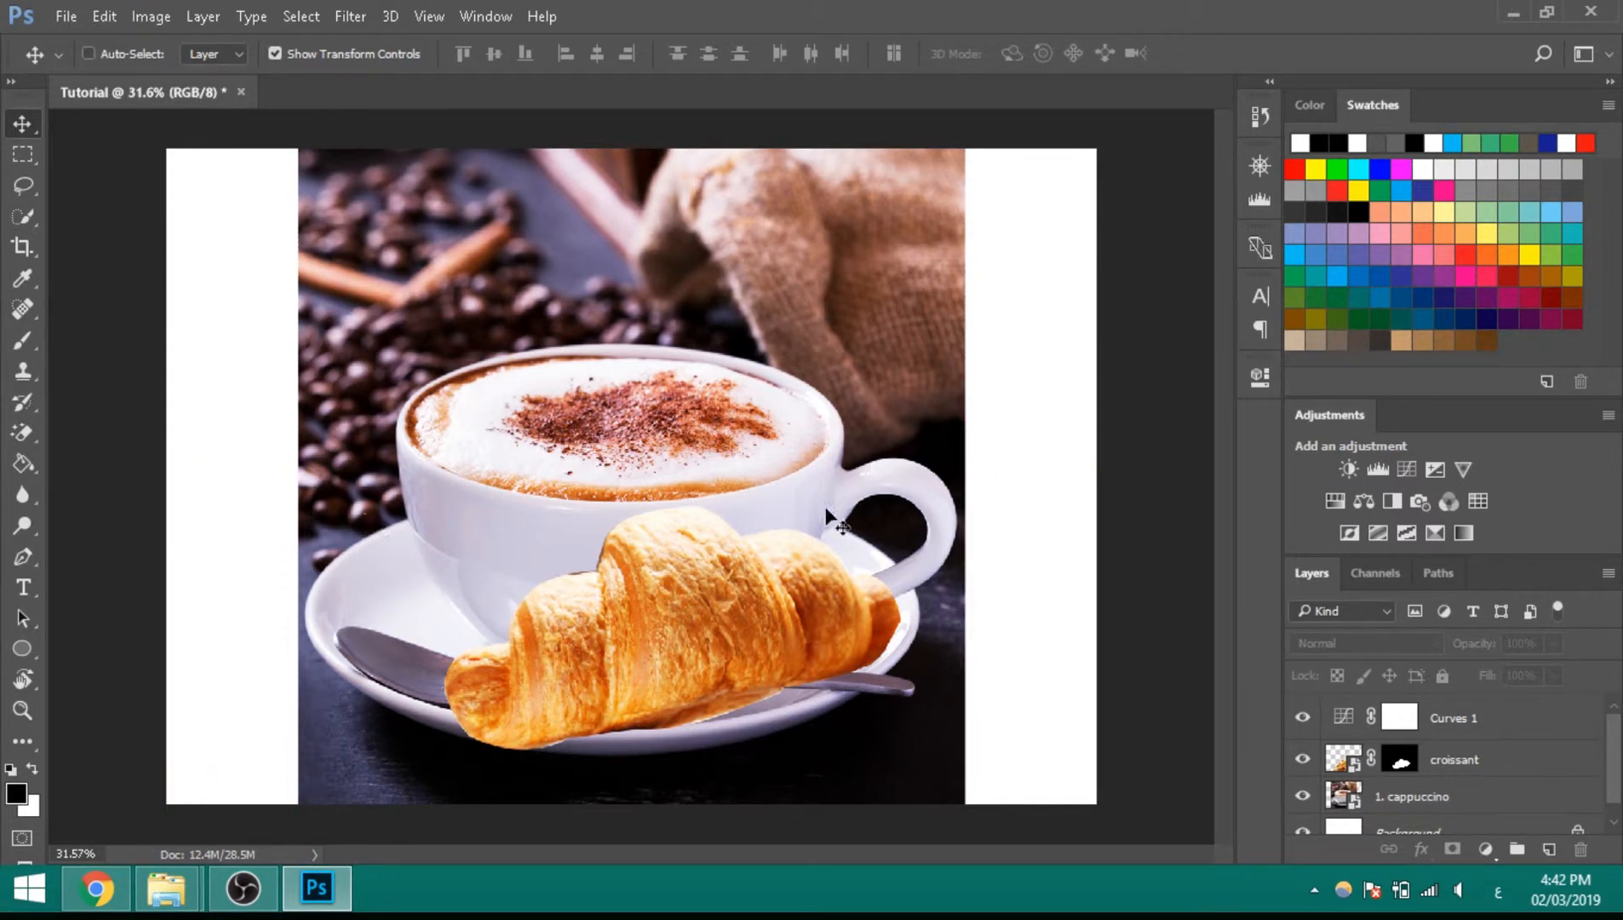
drag(718, 636, 747, 603)
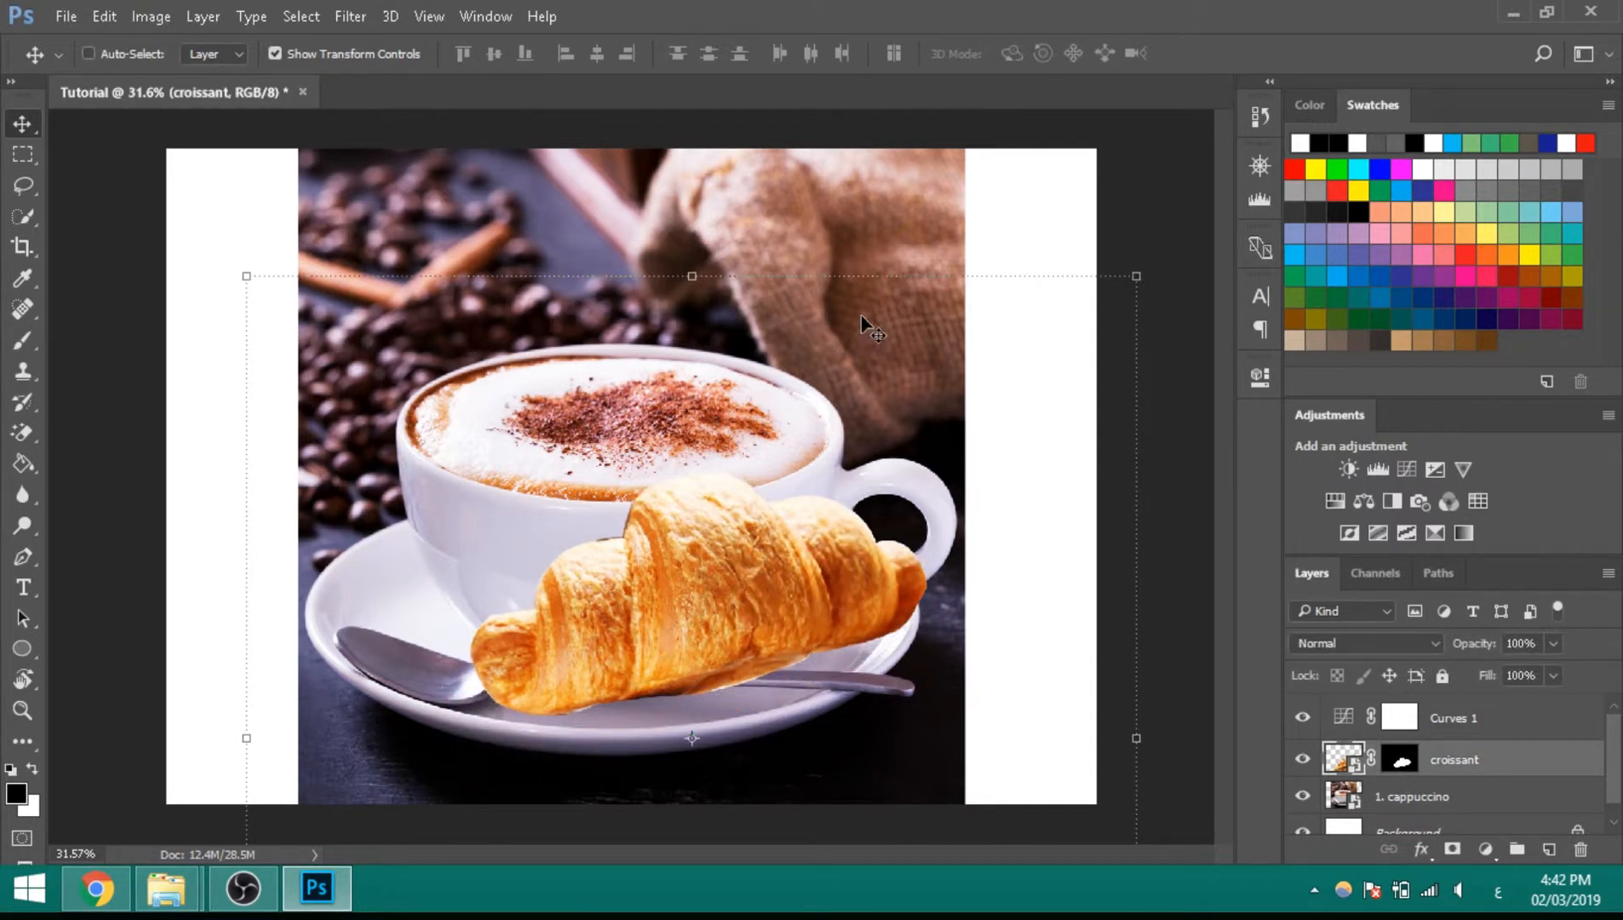
ctrl+click(856, 289)
key(ctrl+t)
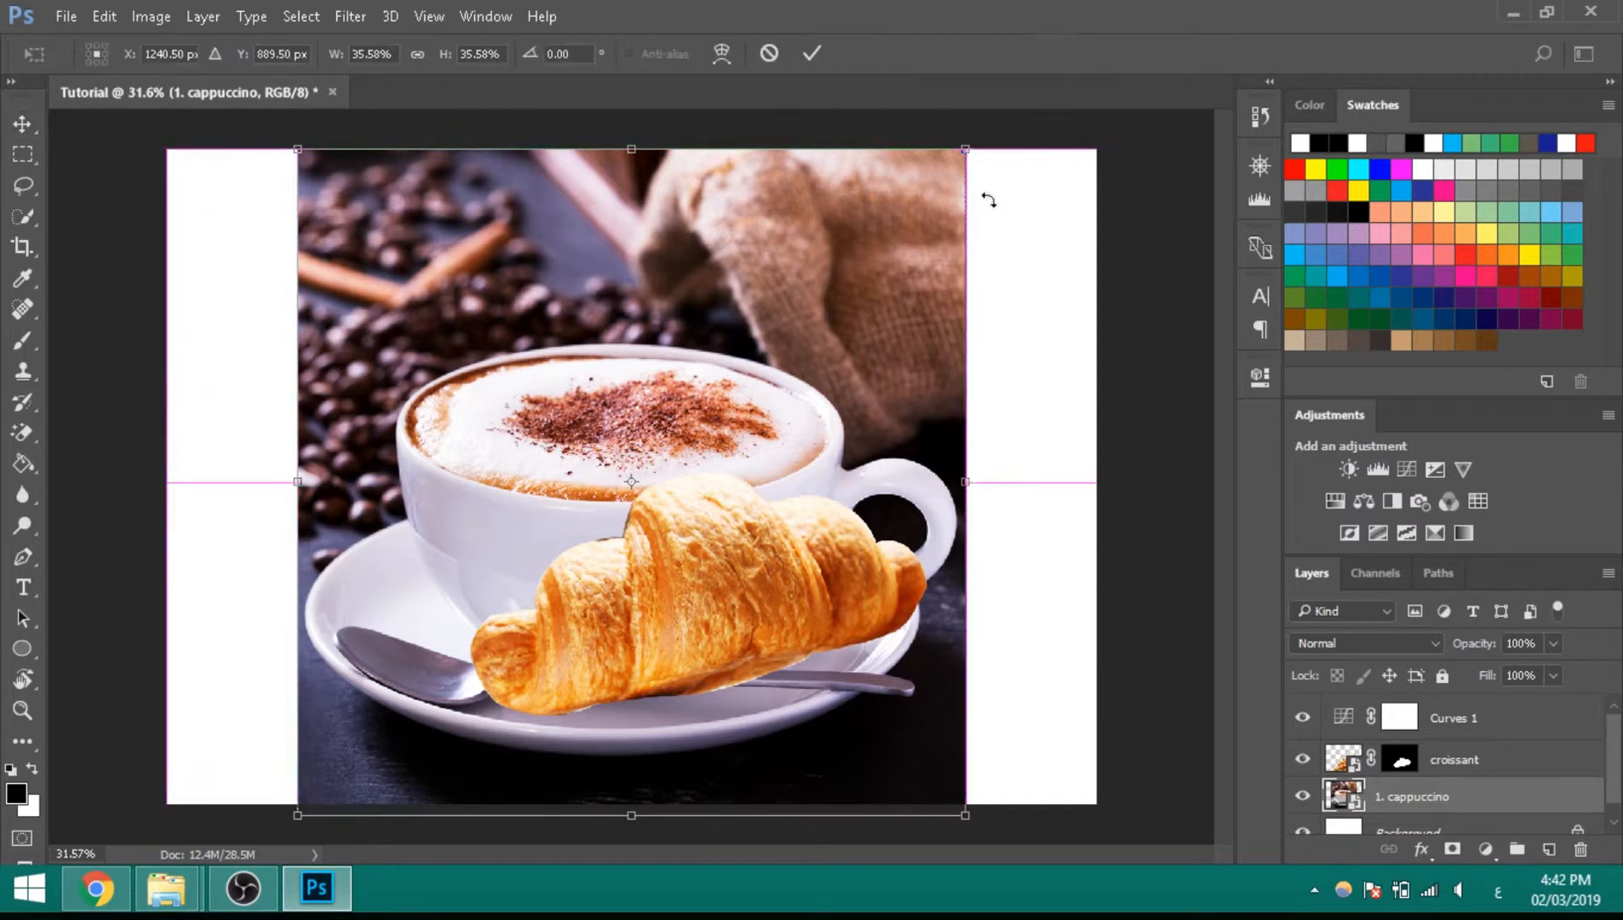
click(772, 49)
click(1019, 174)
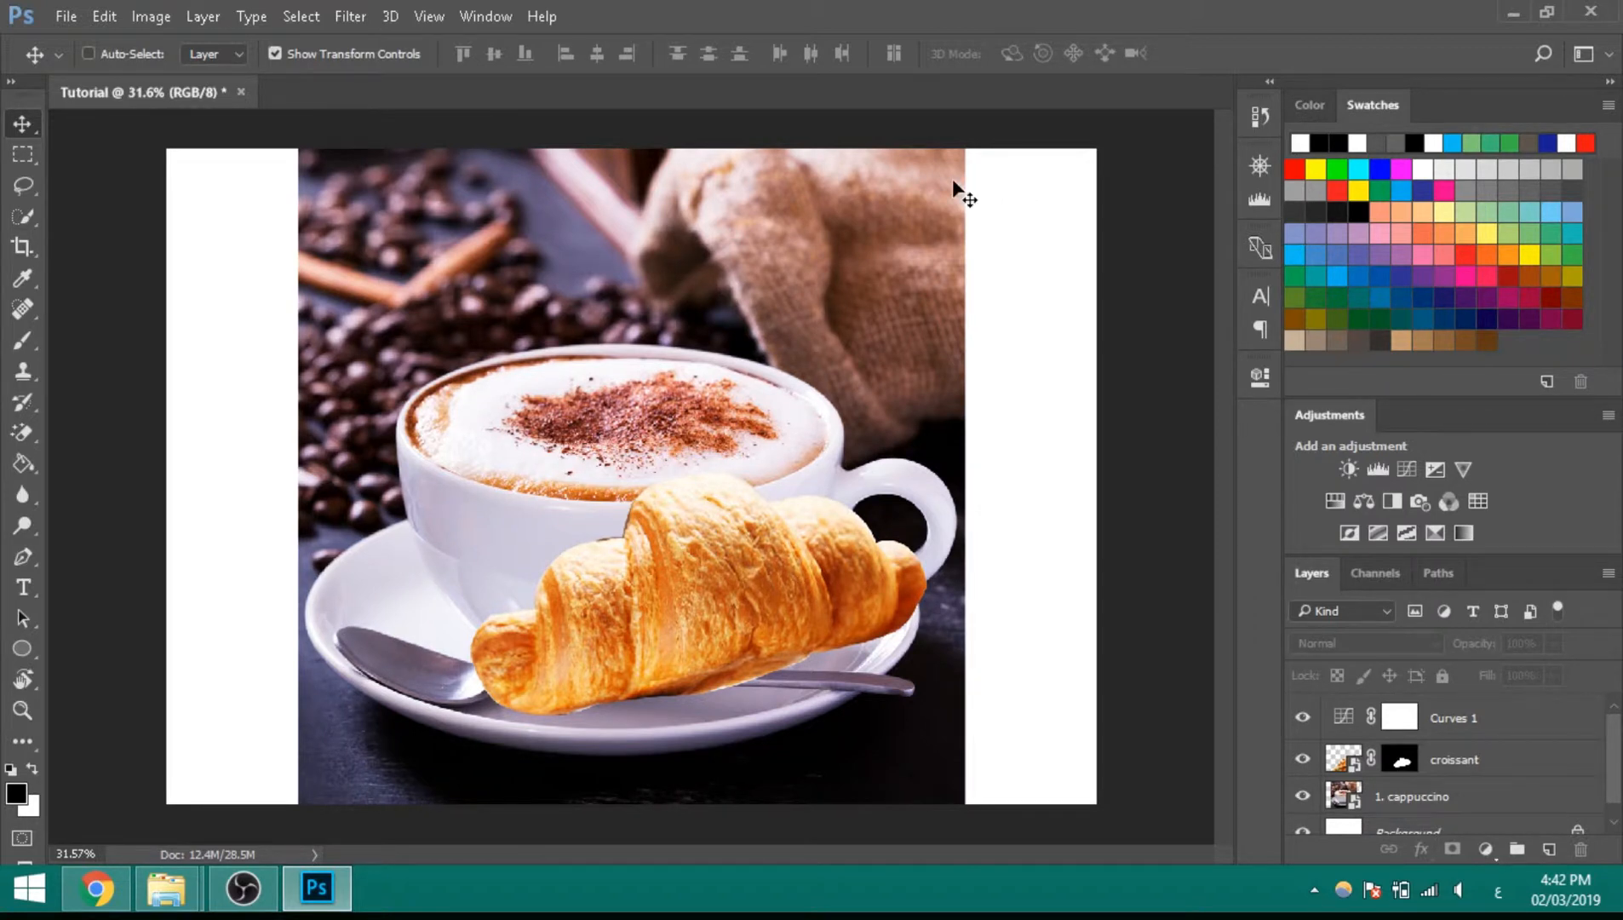
Step: Move the croissant slightly lower on the saucer and deselect all layers
drag(679, 634, 737, 637)
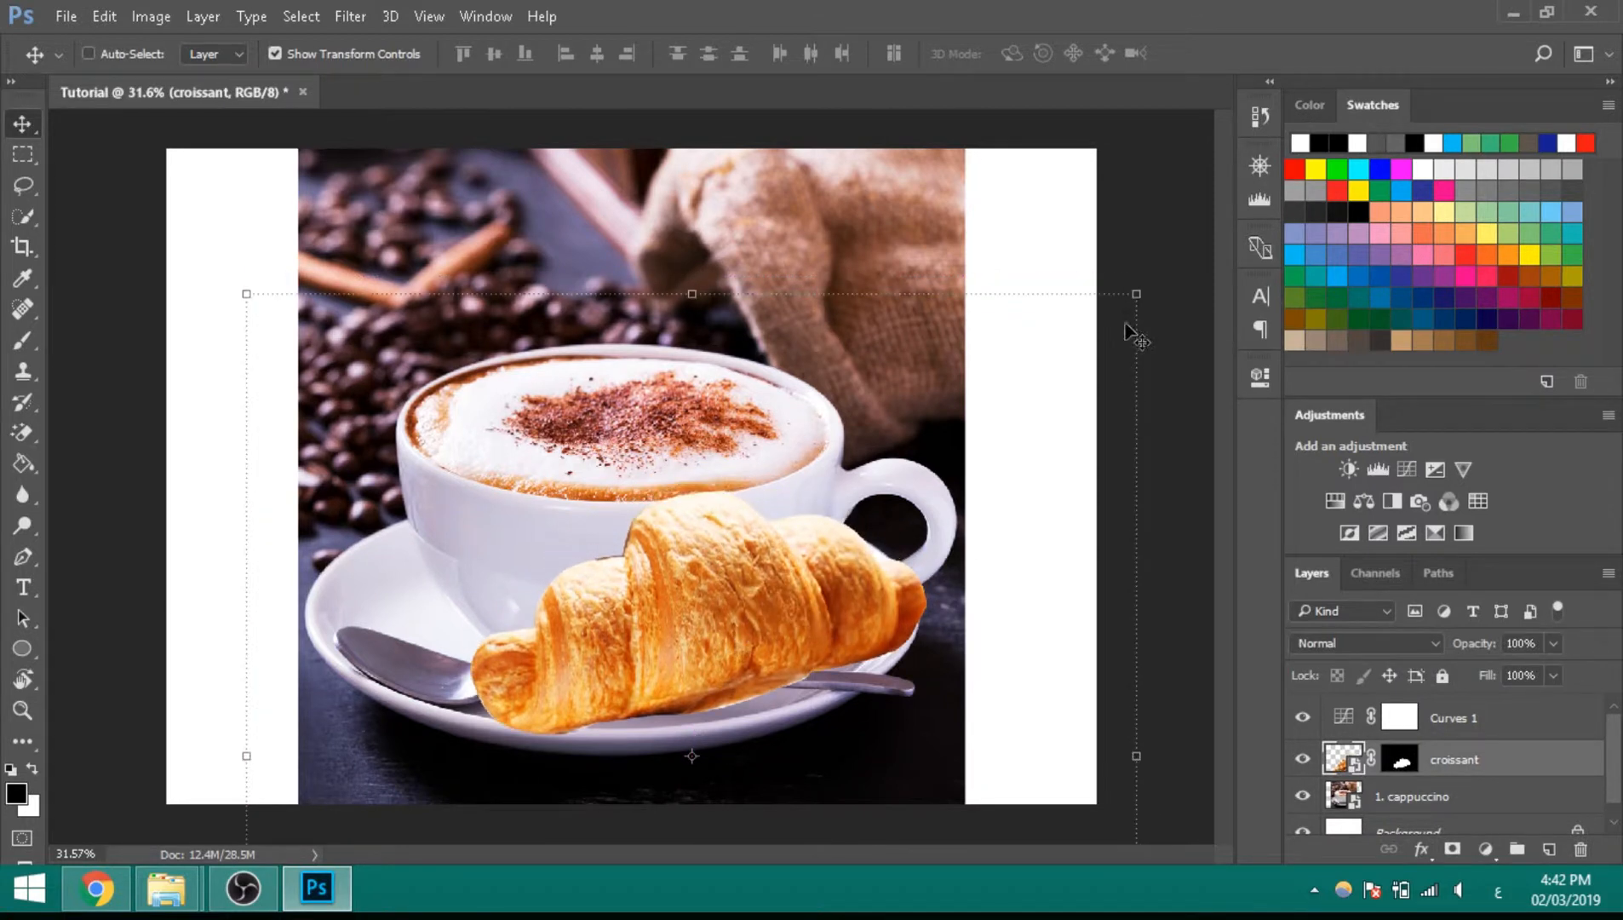
ctrl+click(1131, 228)
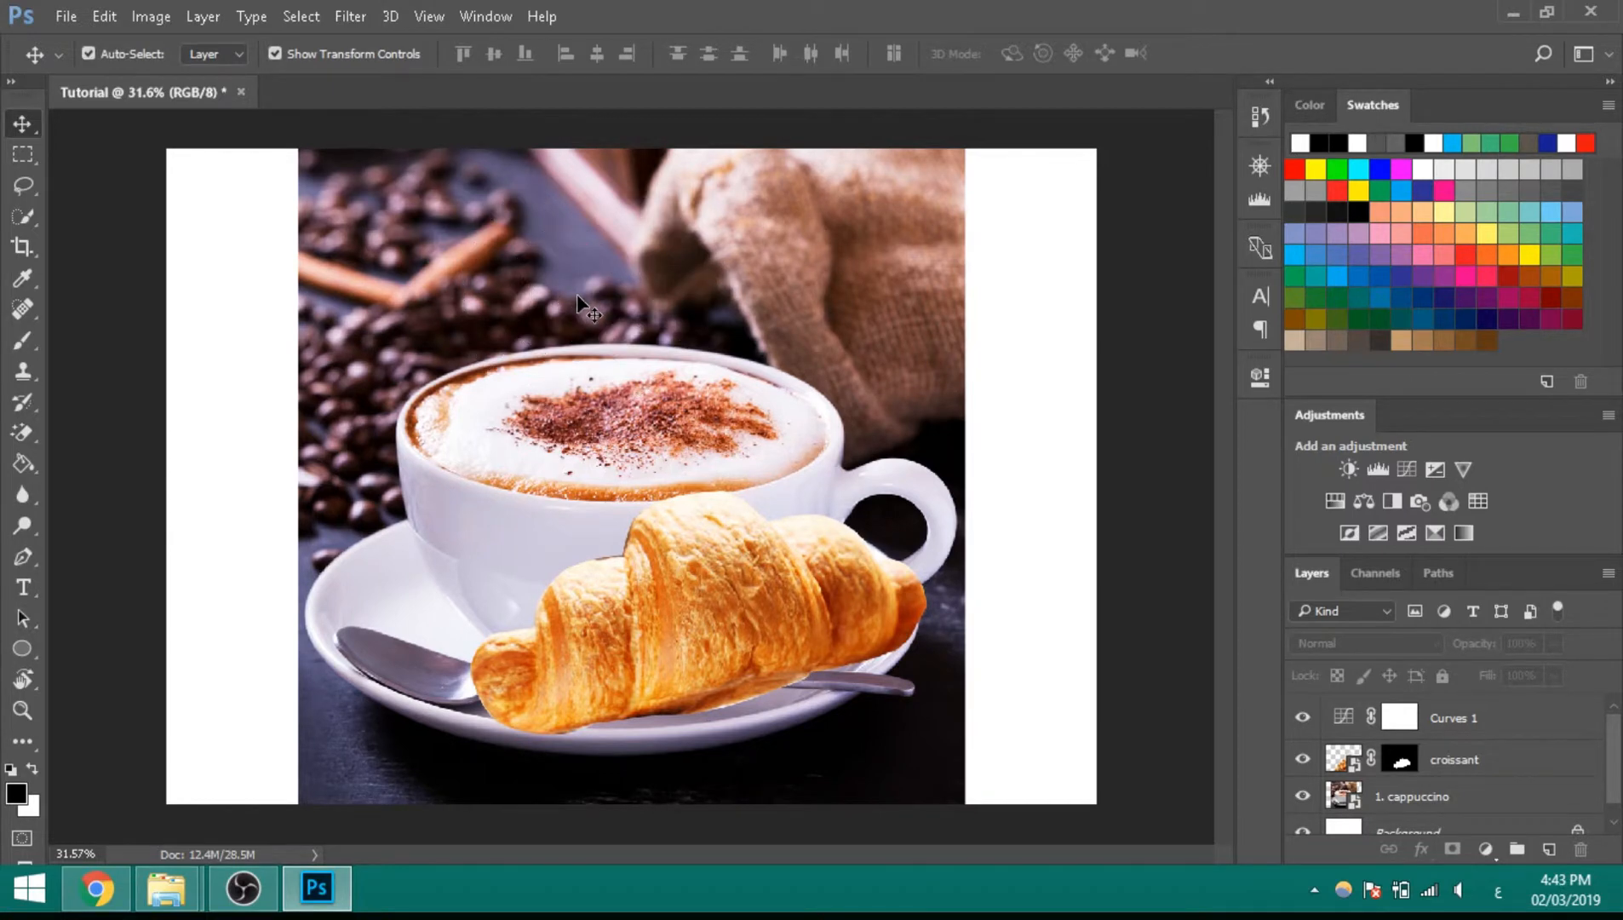
Step: Save the document as a Photoshop file named Tutorial in Documents, with Layers and Maximize Compatibility on
key(ctrl+s)
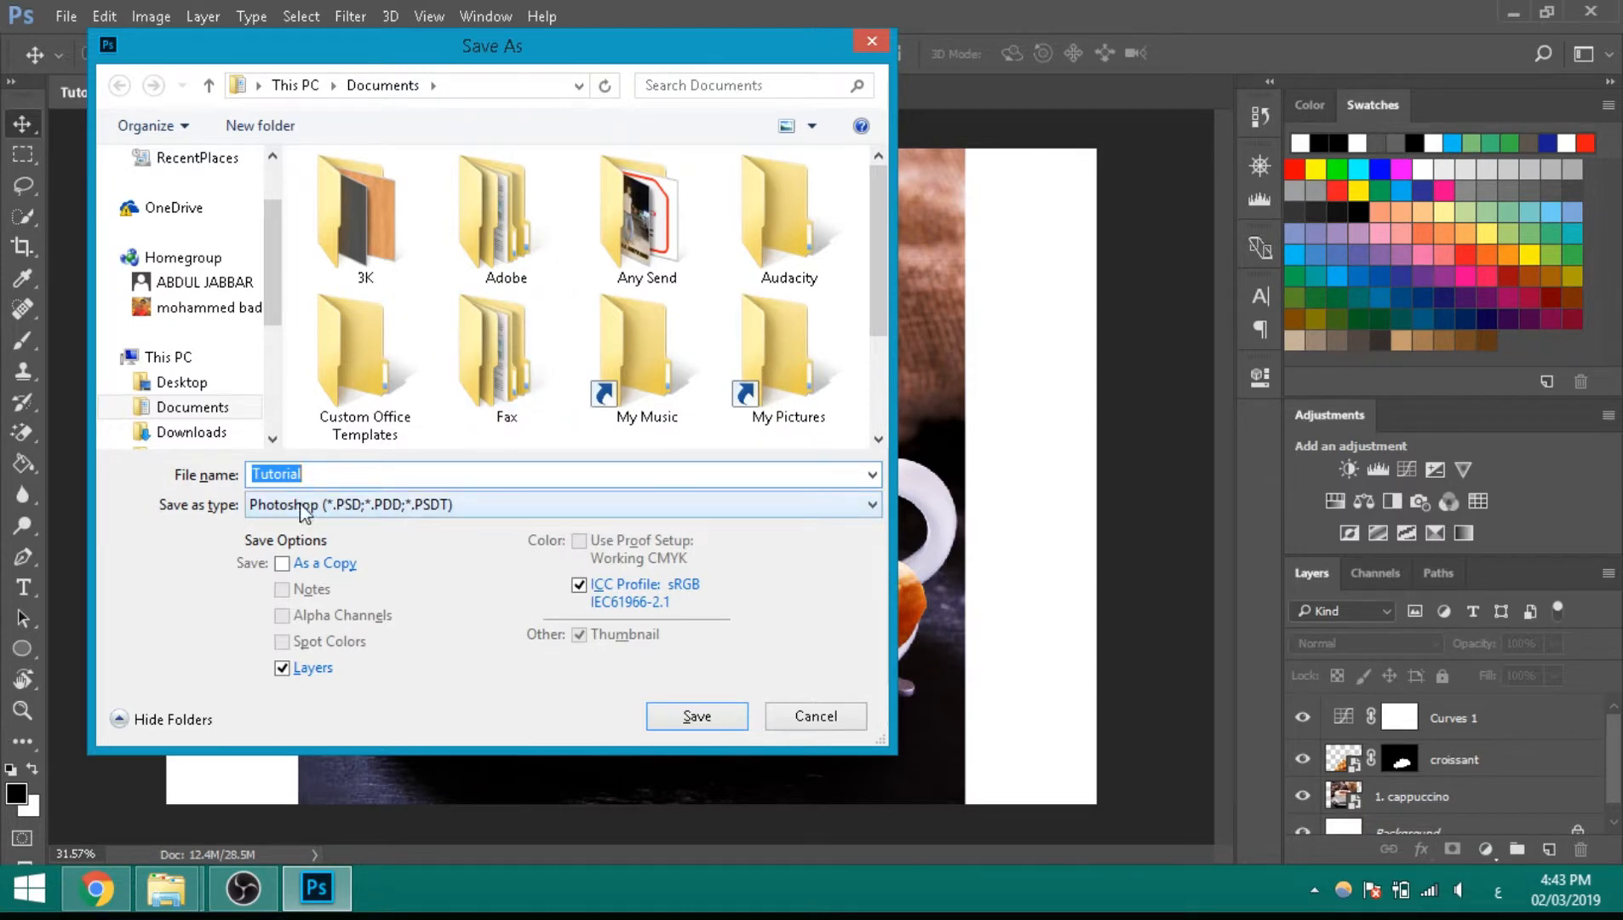
click(696, 717)
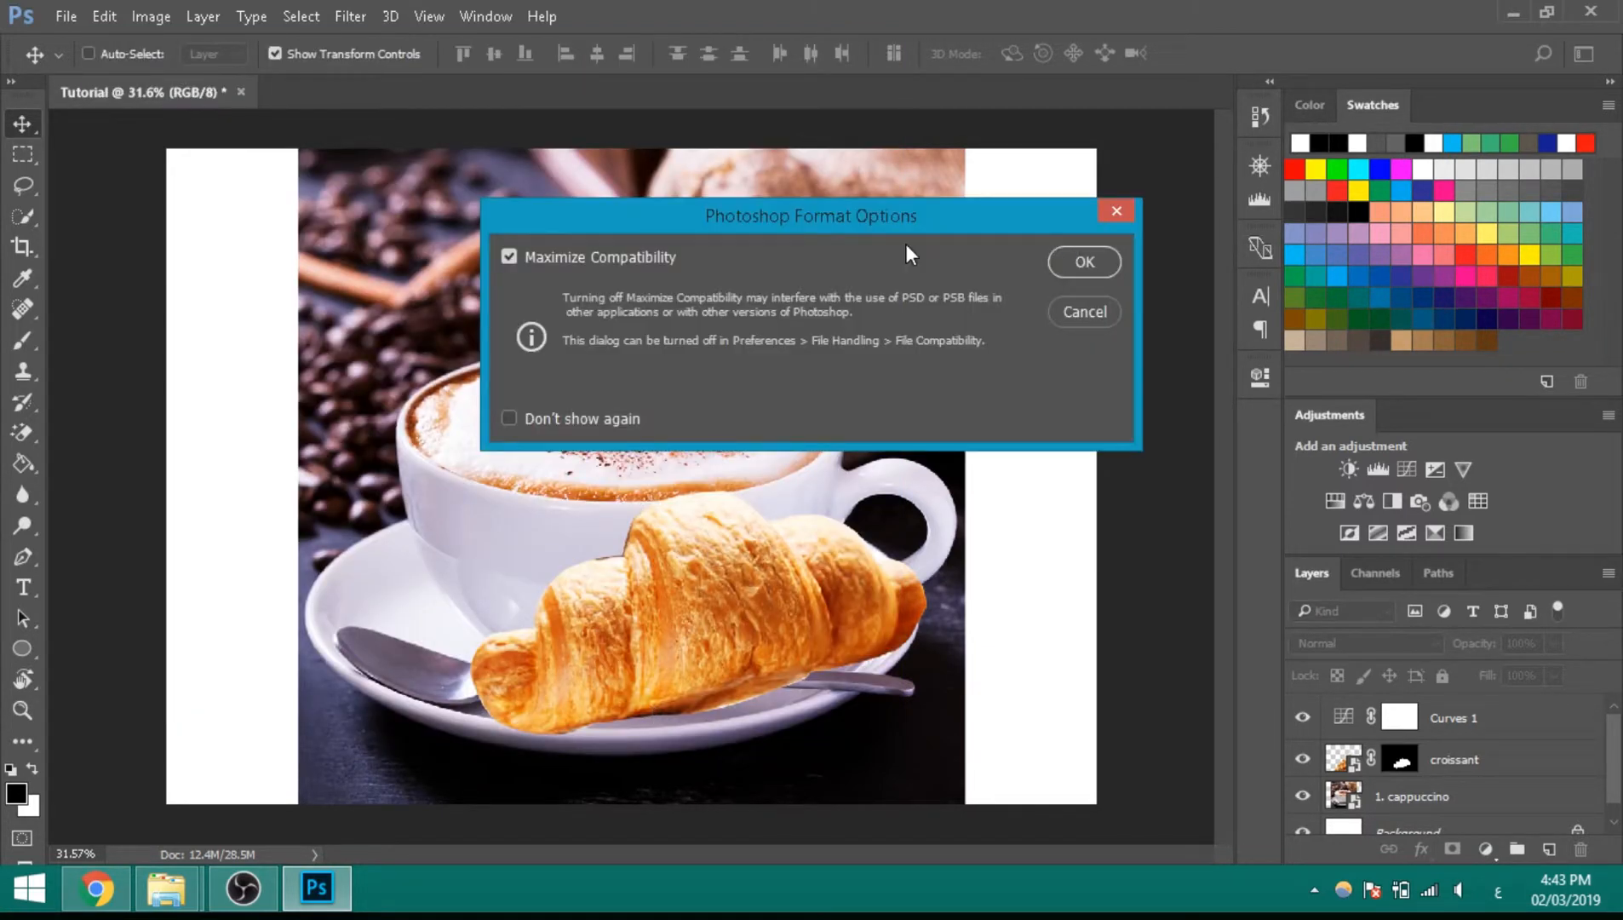
click(1064, 258)
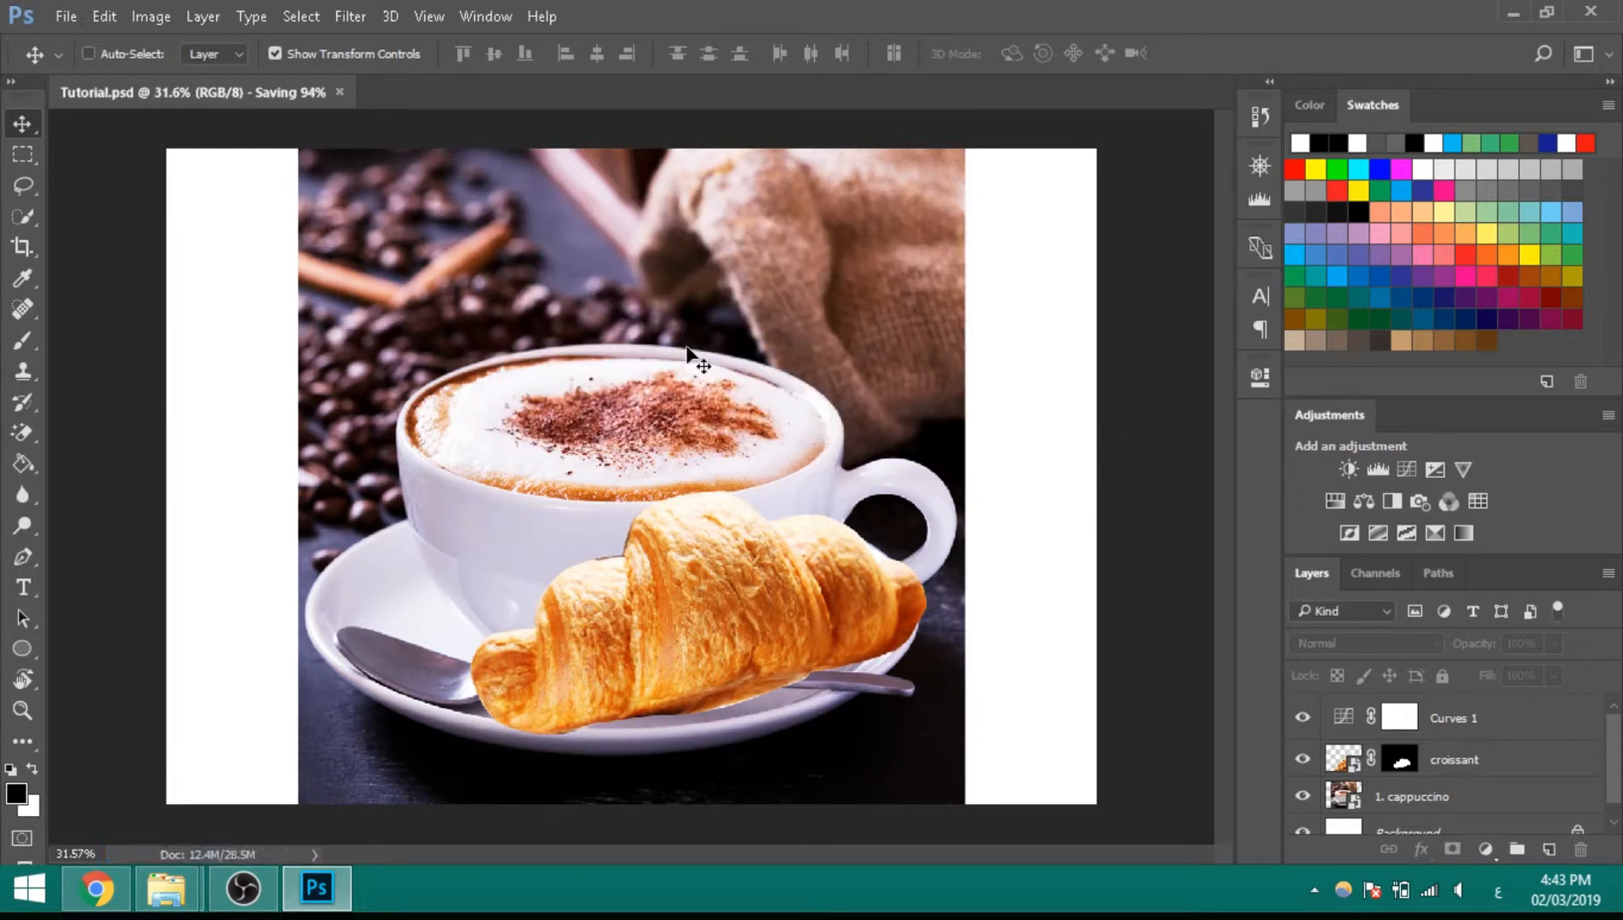
click(682, 520)
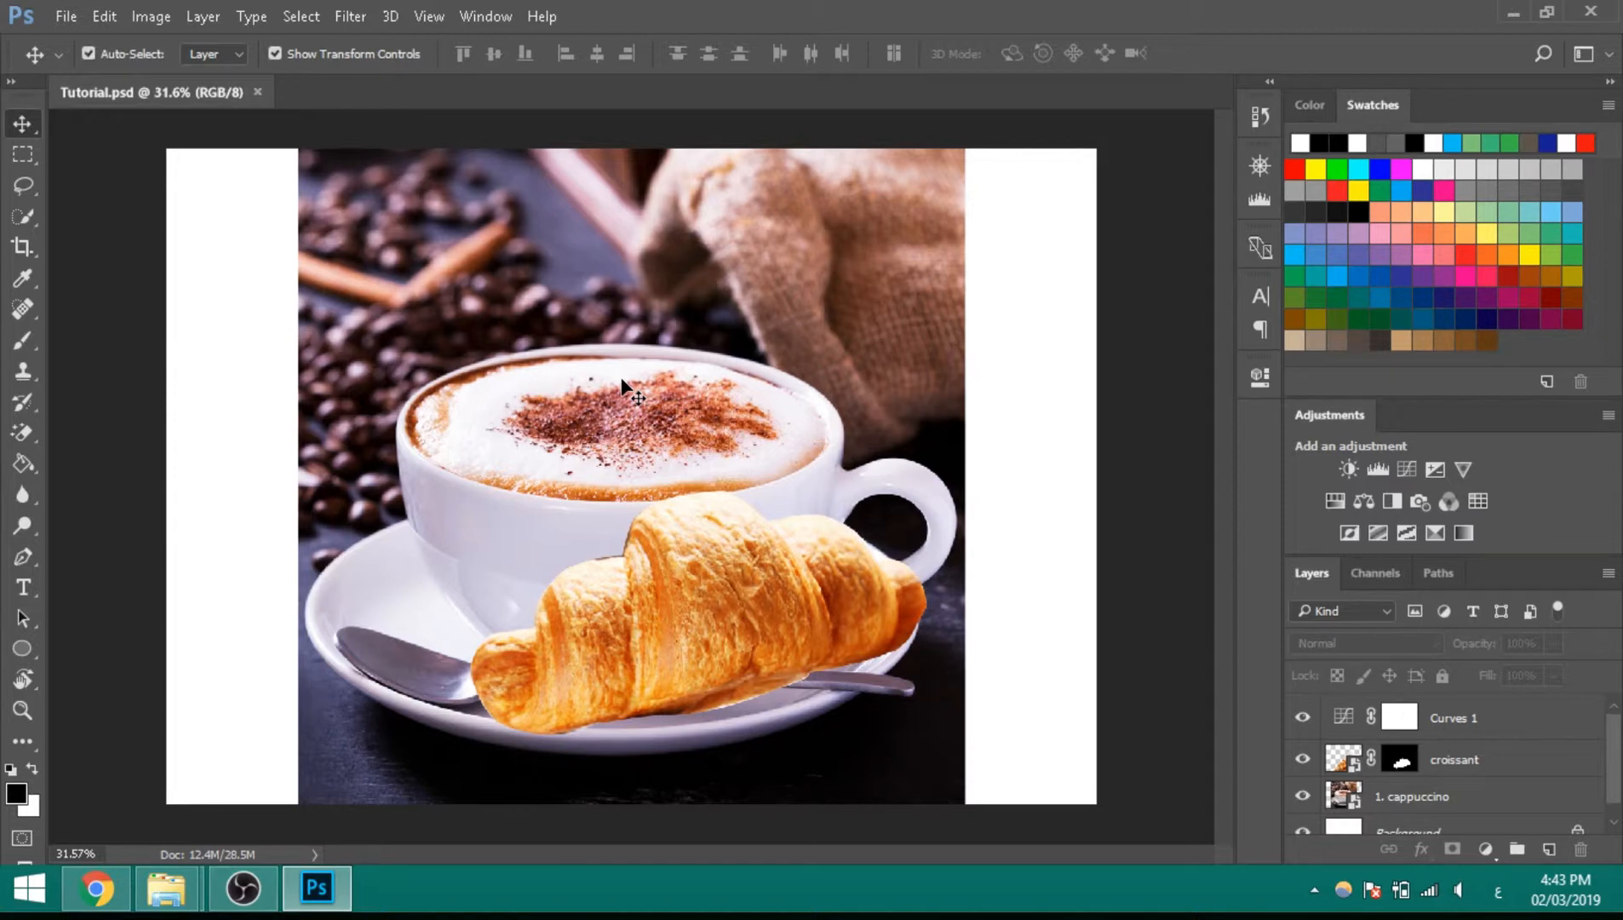
key(ctrl+shift+s)
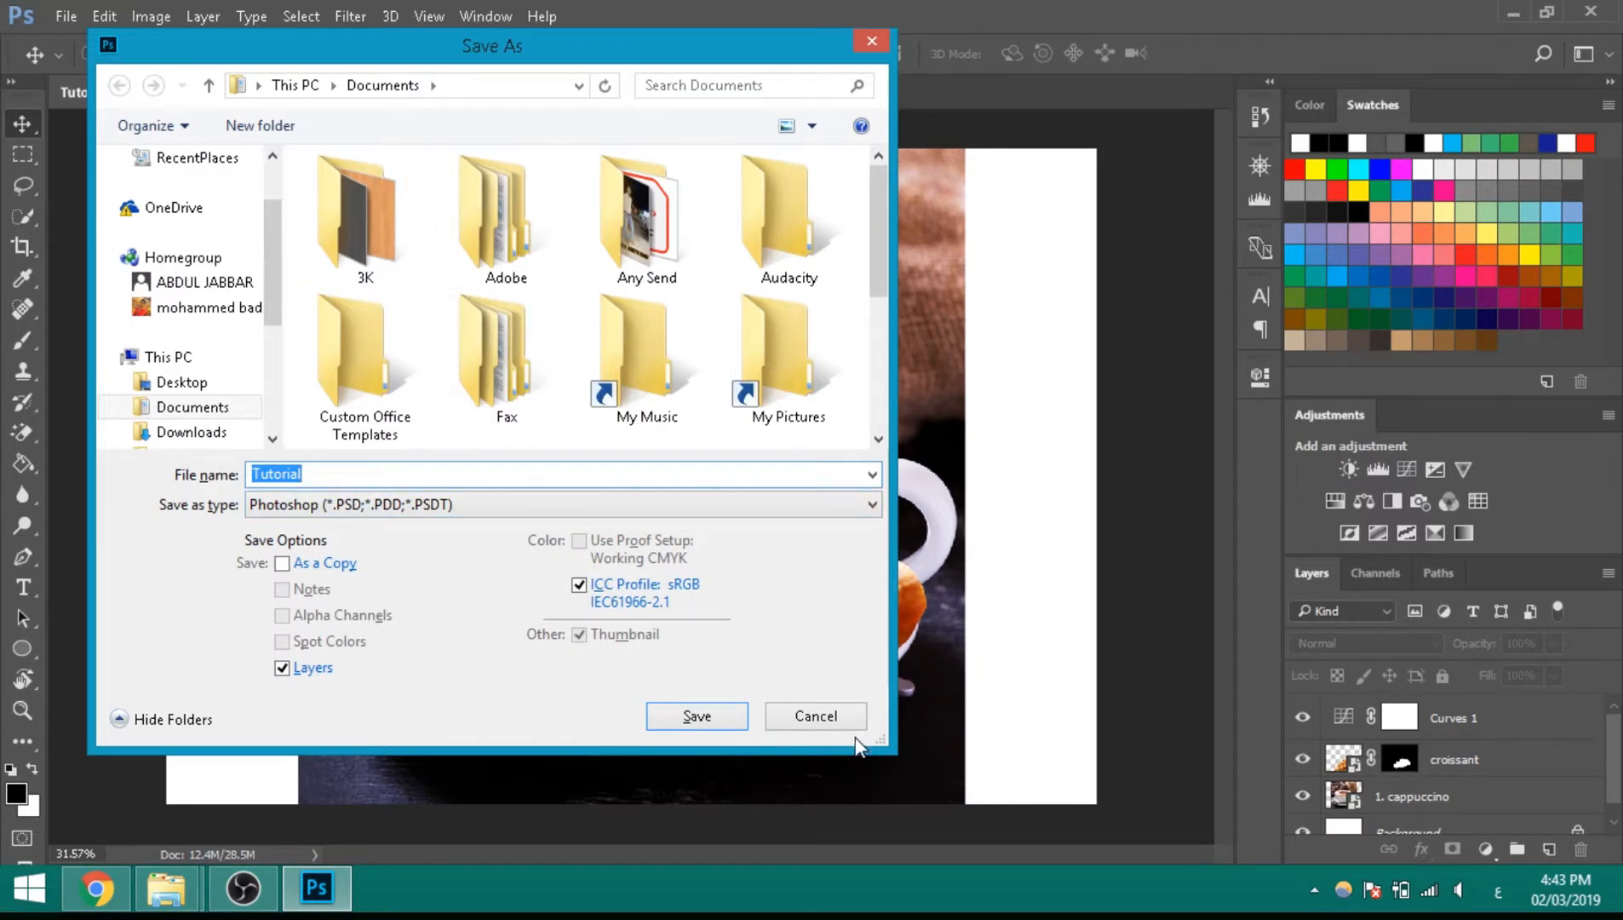
click(833, 724)
key(ctrl)
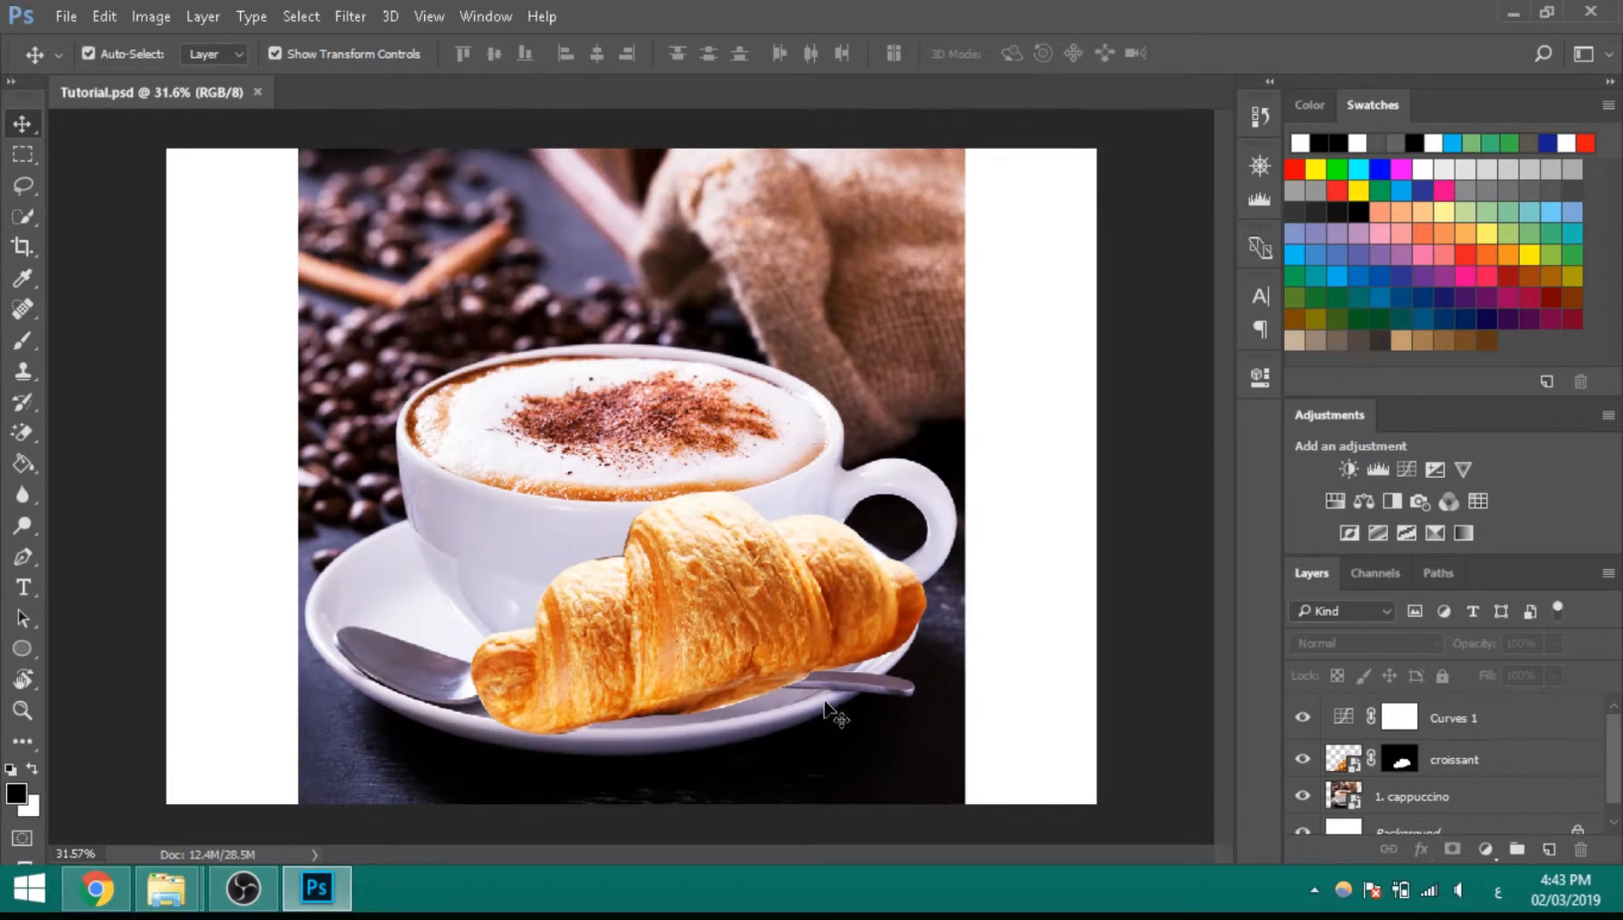
Step: Save a JPEG copy named Tutorial in Documents at quality 8 (High) with the Baseline ("Standard") format option
key(ctrl+shift+s)
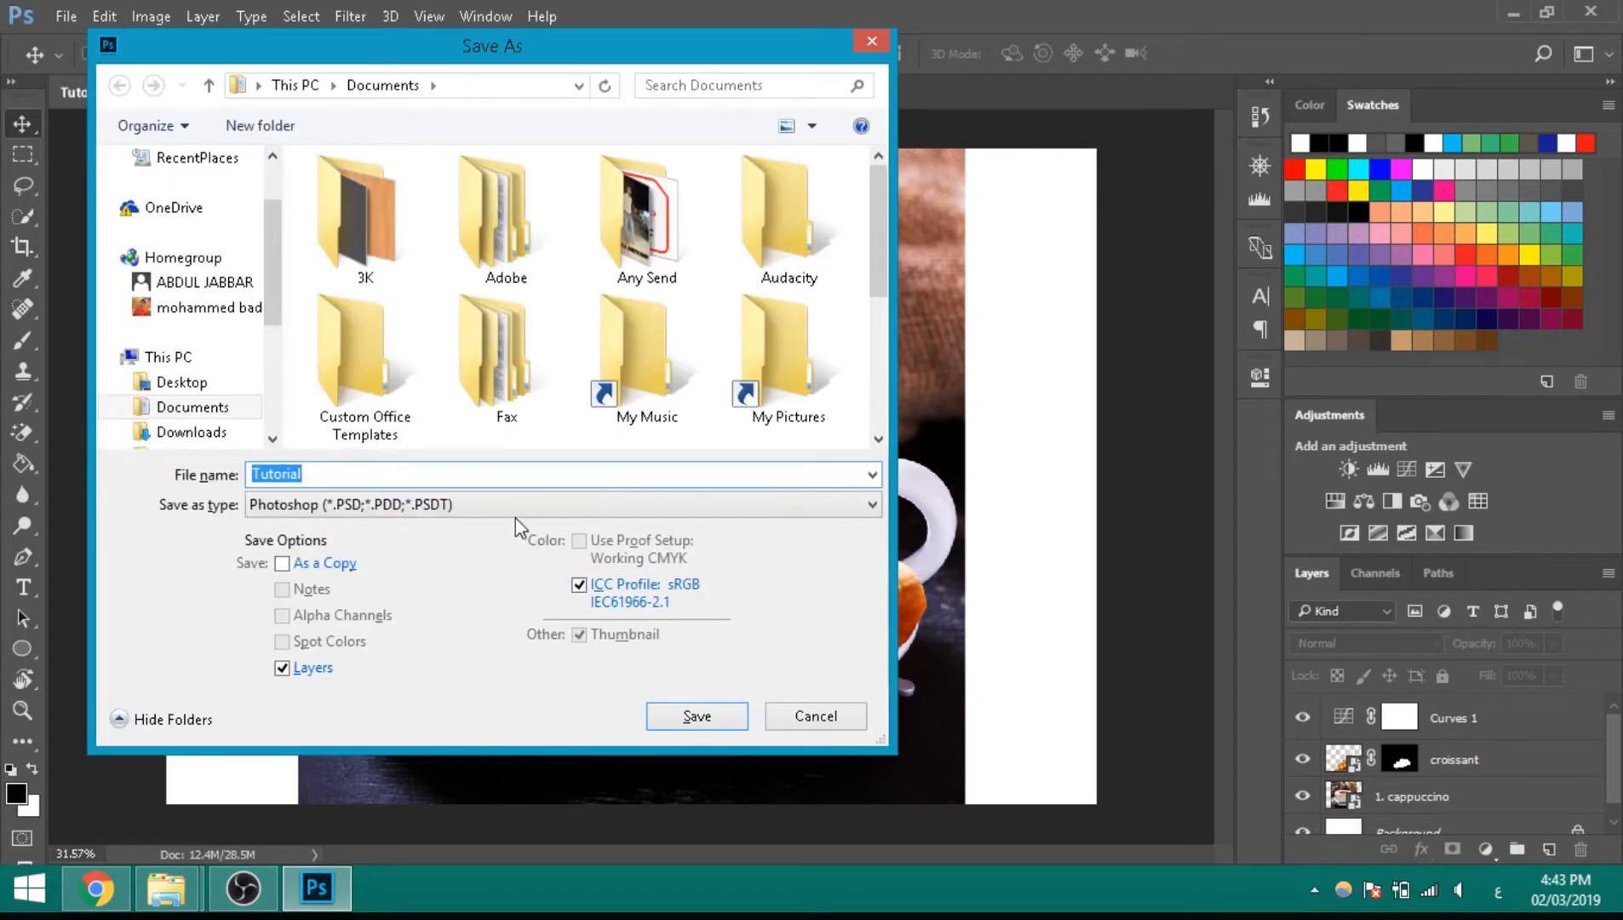
click(517, 506)
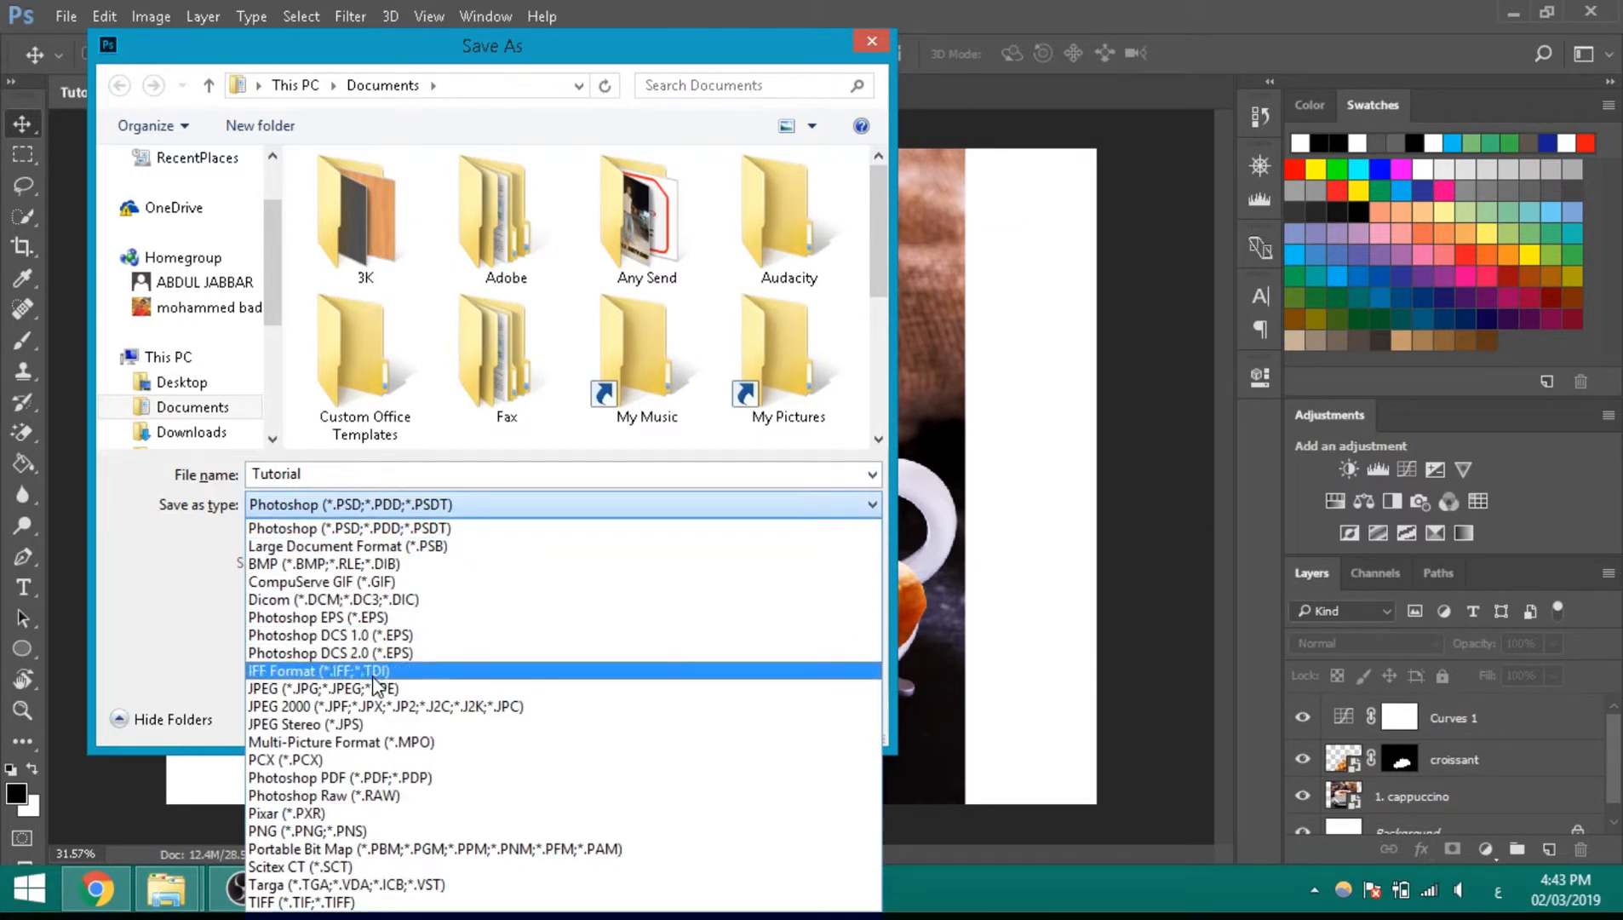
click(375, 690)
click(446, 505)
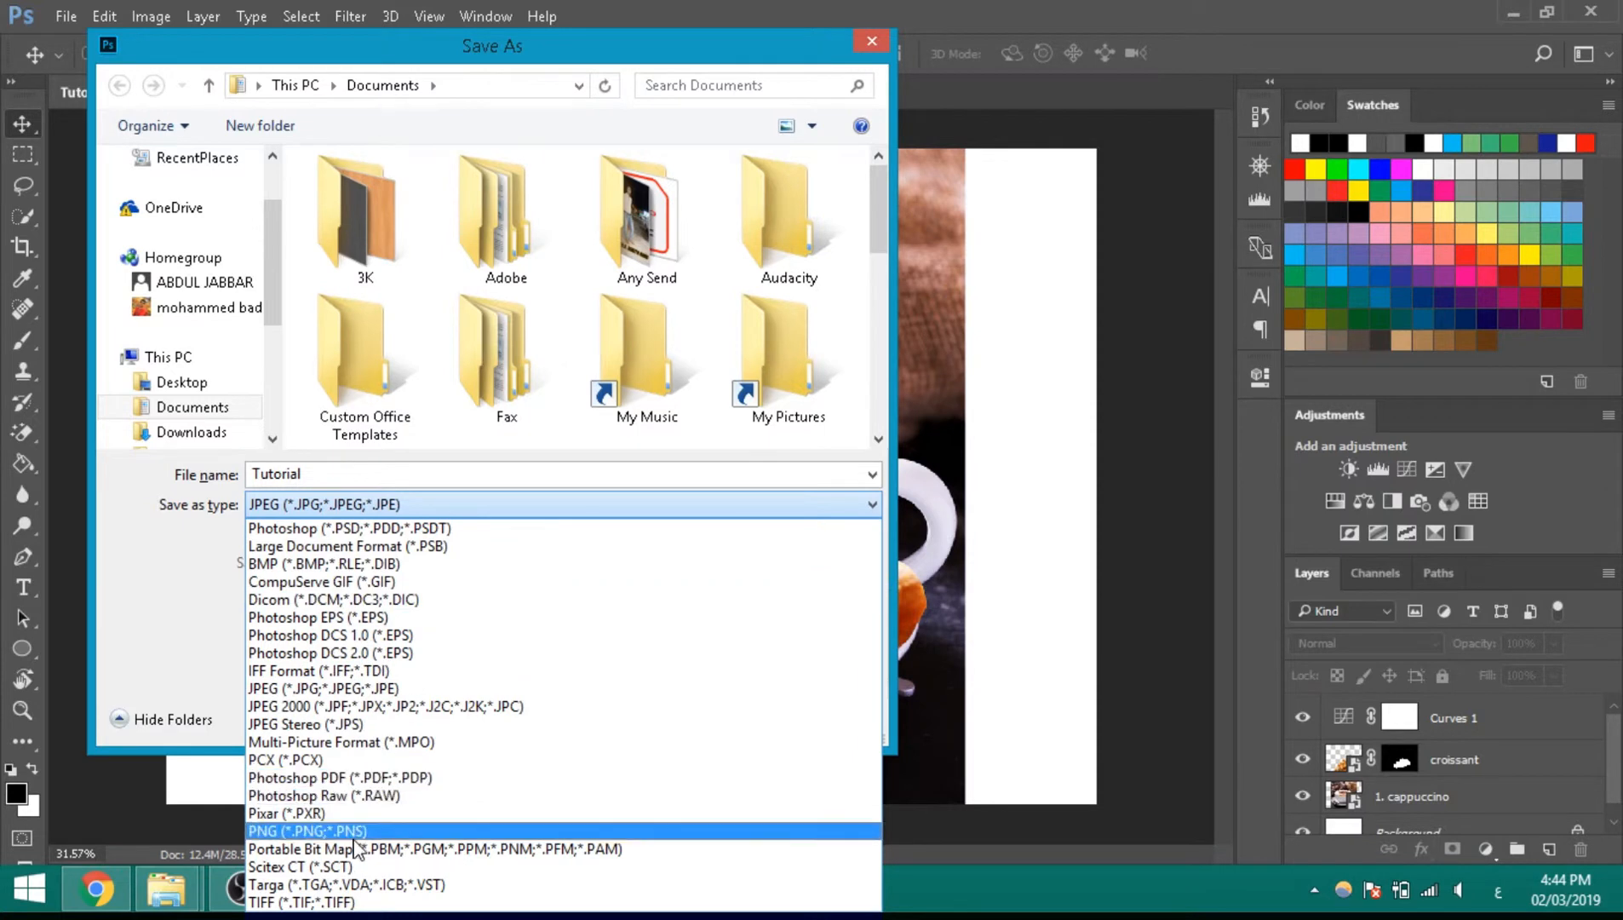
click(213, 558)
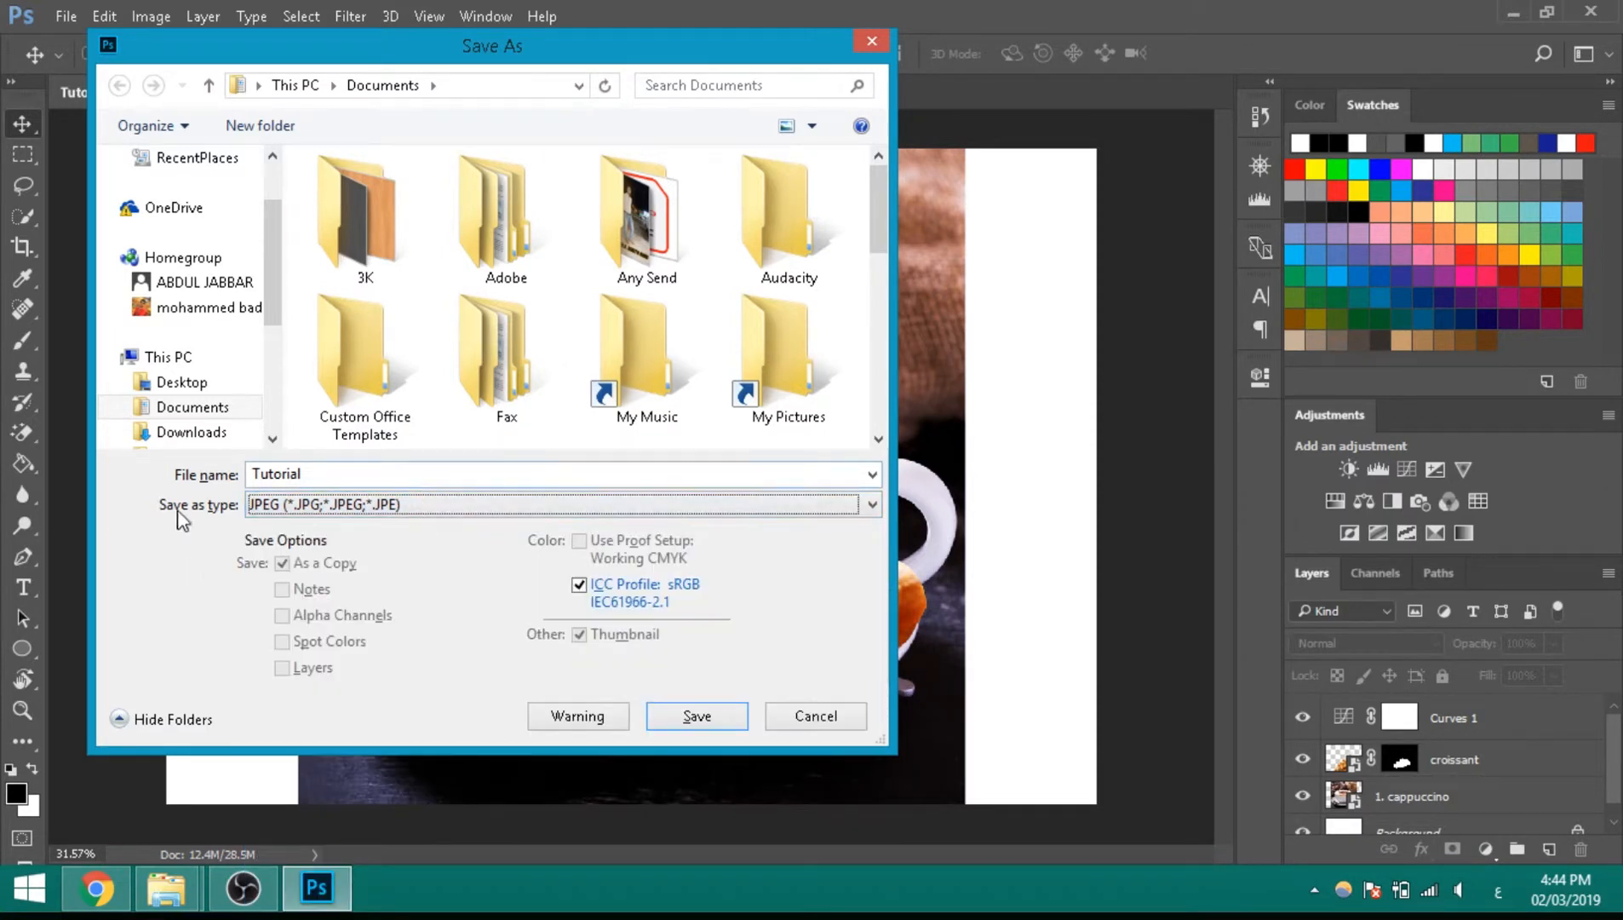
click(688, 718)
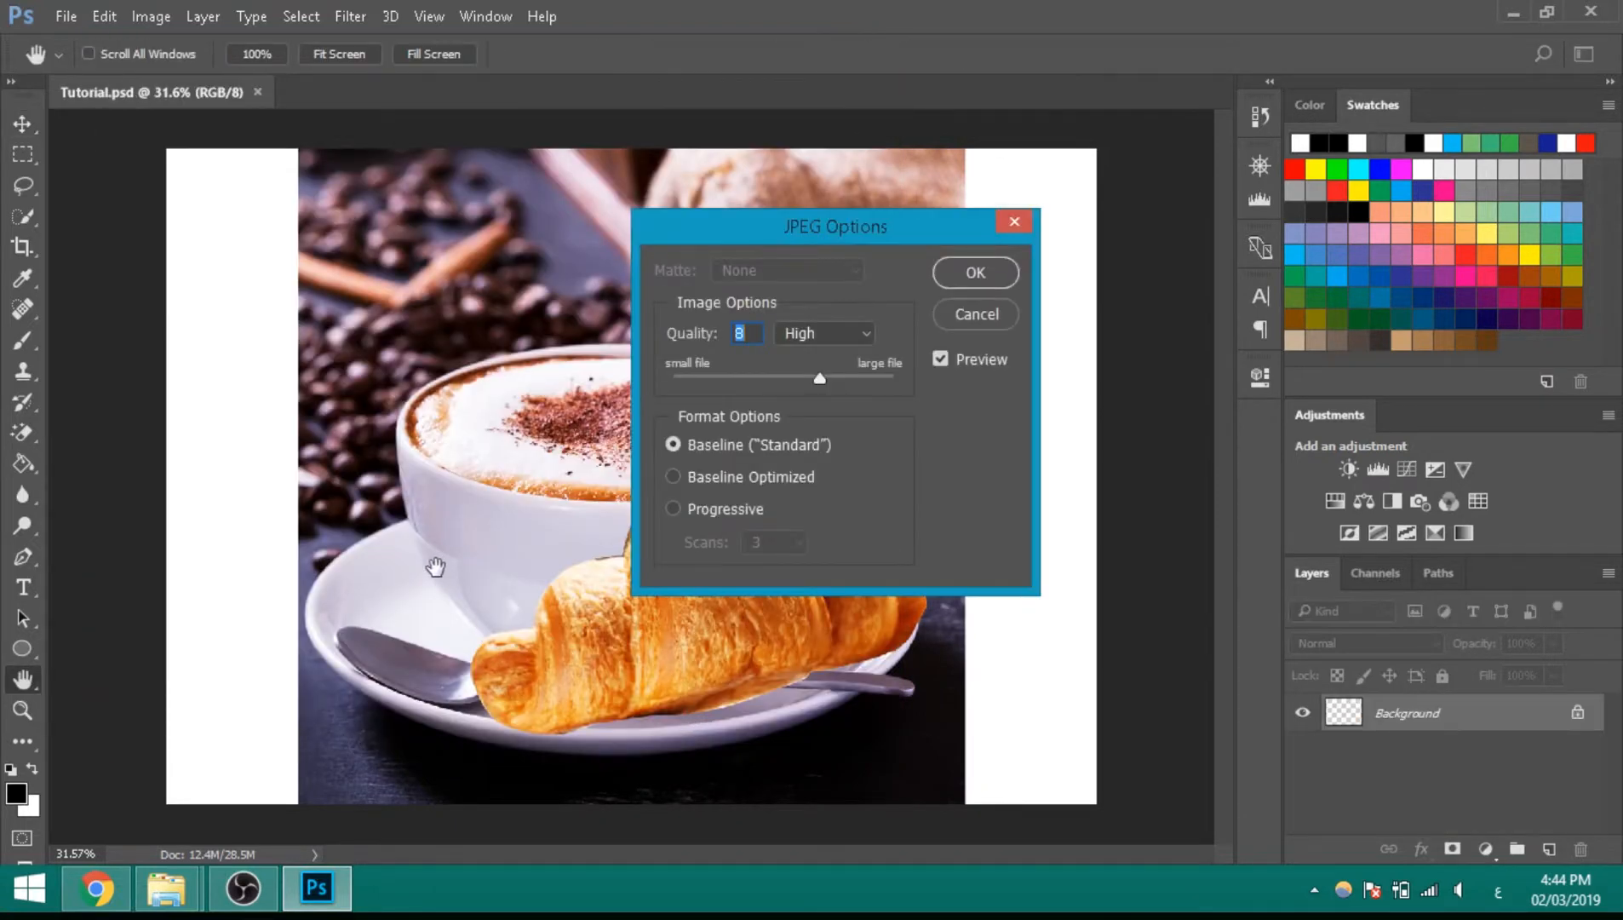
click(988, 275)
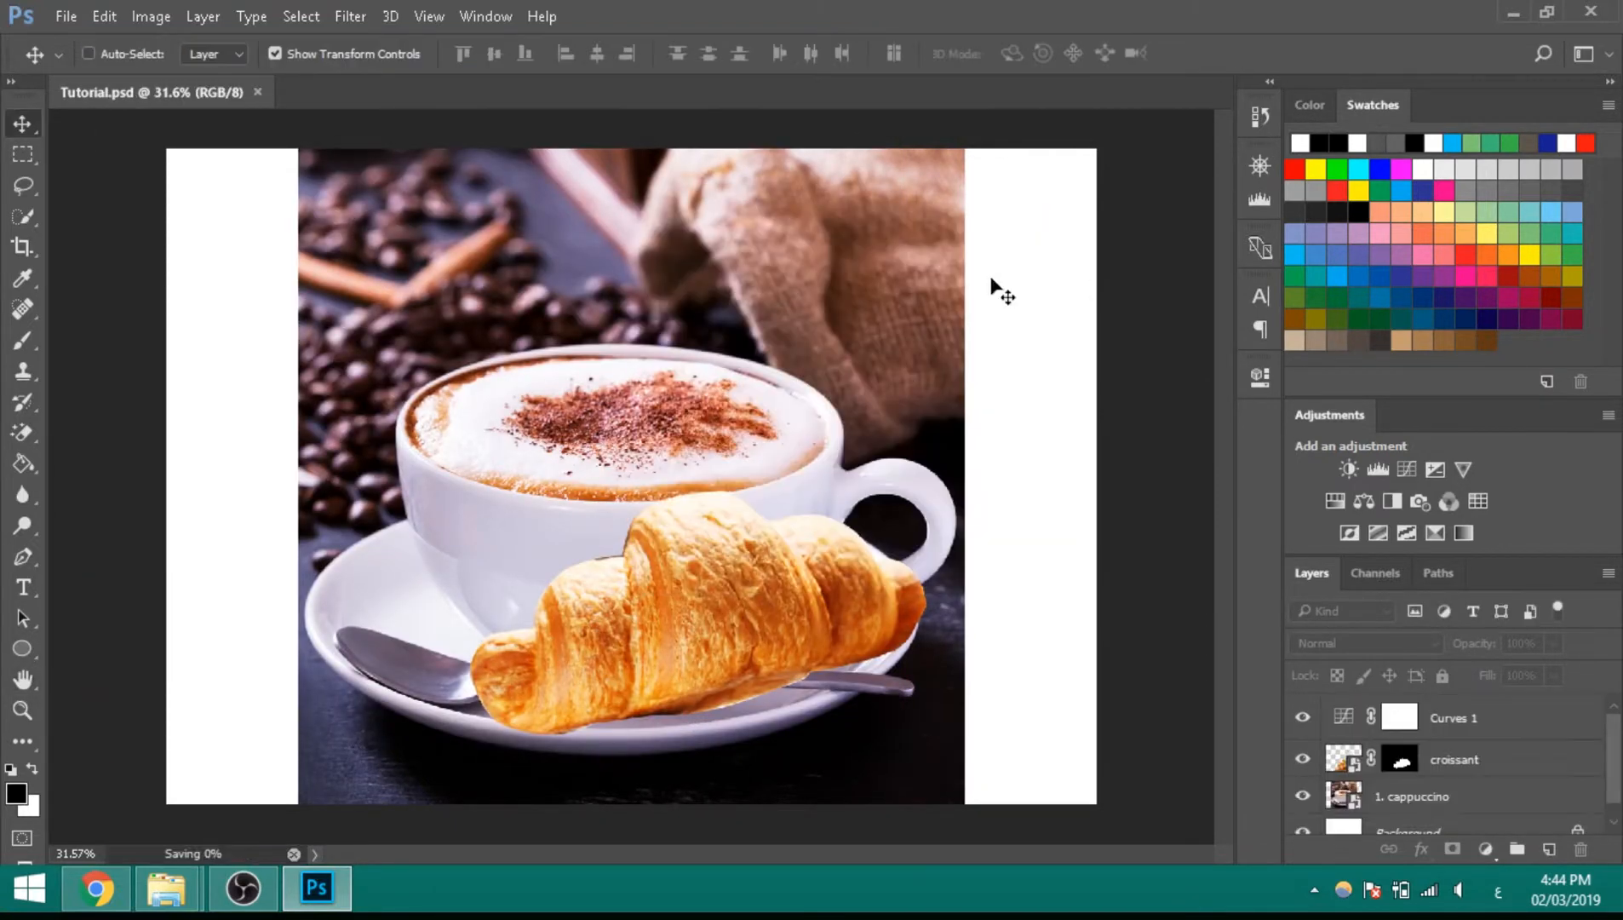
Step: Open the Documents folder in File Explorer, view the exported Tutorial JPEG, and return to Photoshop
mouse_move(161, 905)
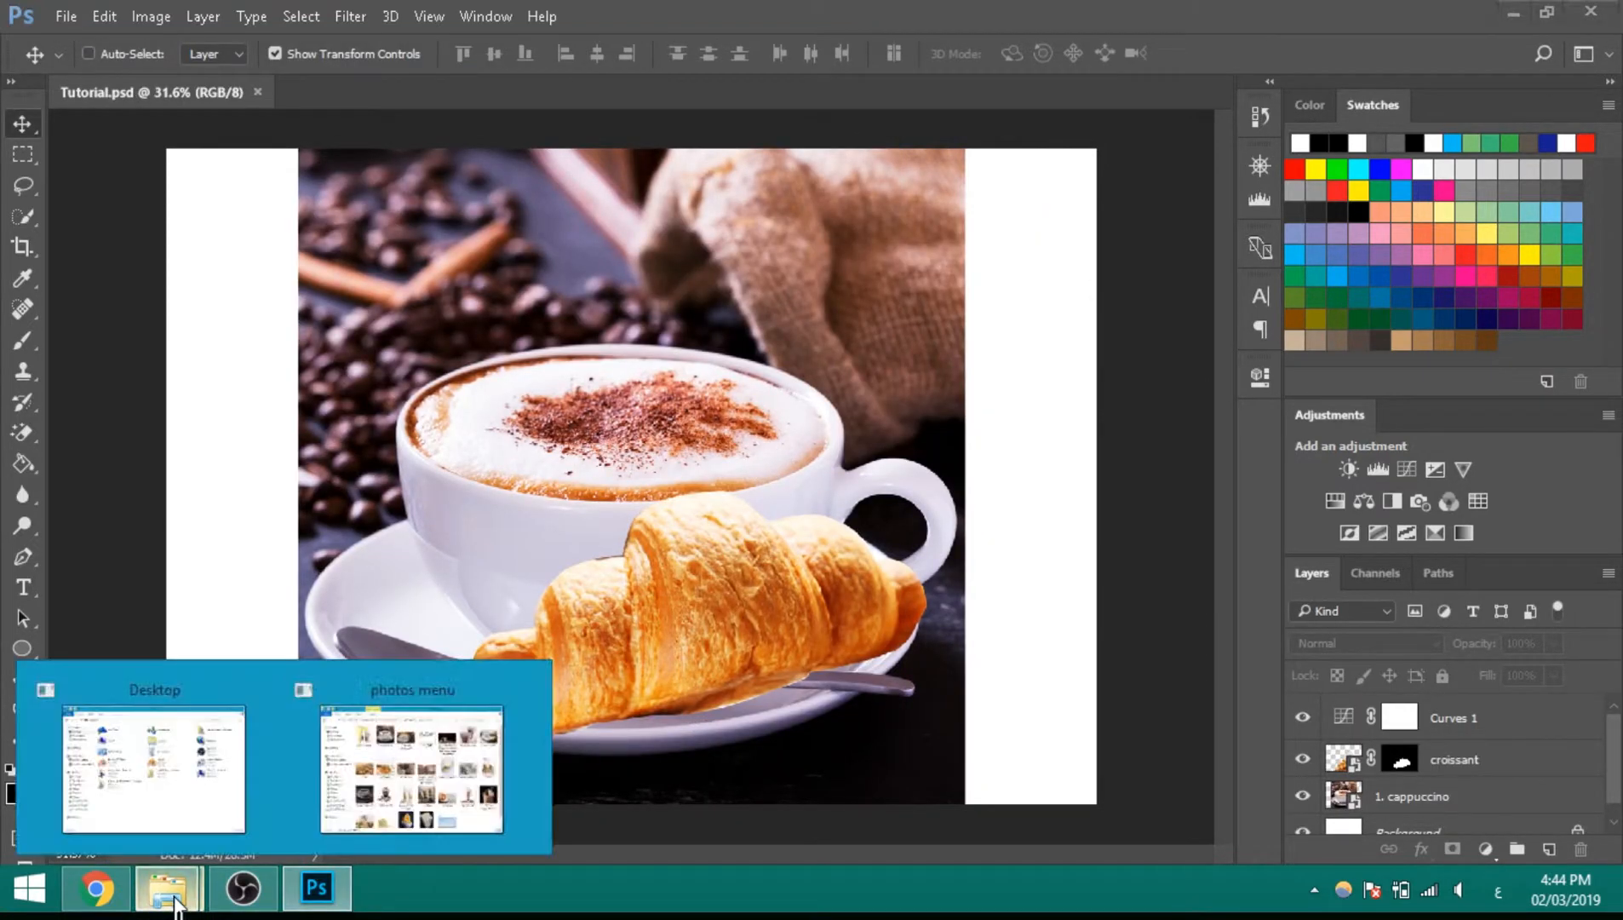
click(371, 763)
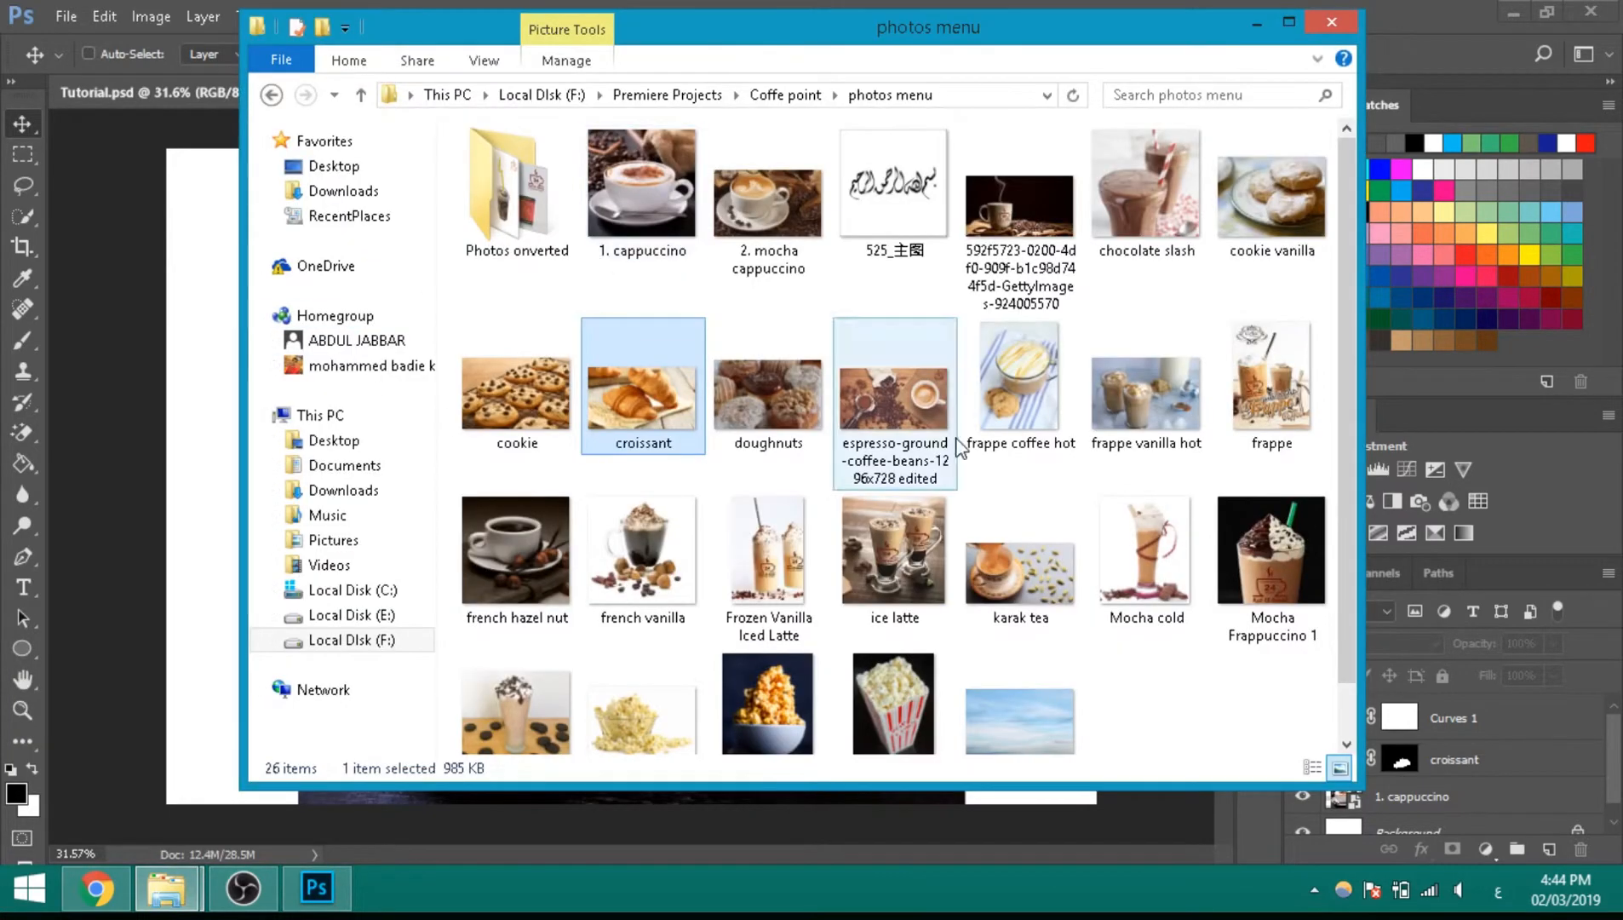
click(332, 465)
scroll(784, 400, down, 3)
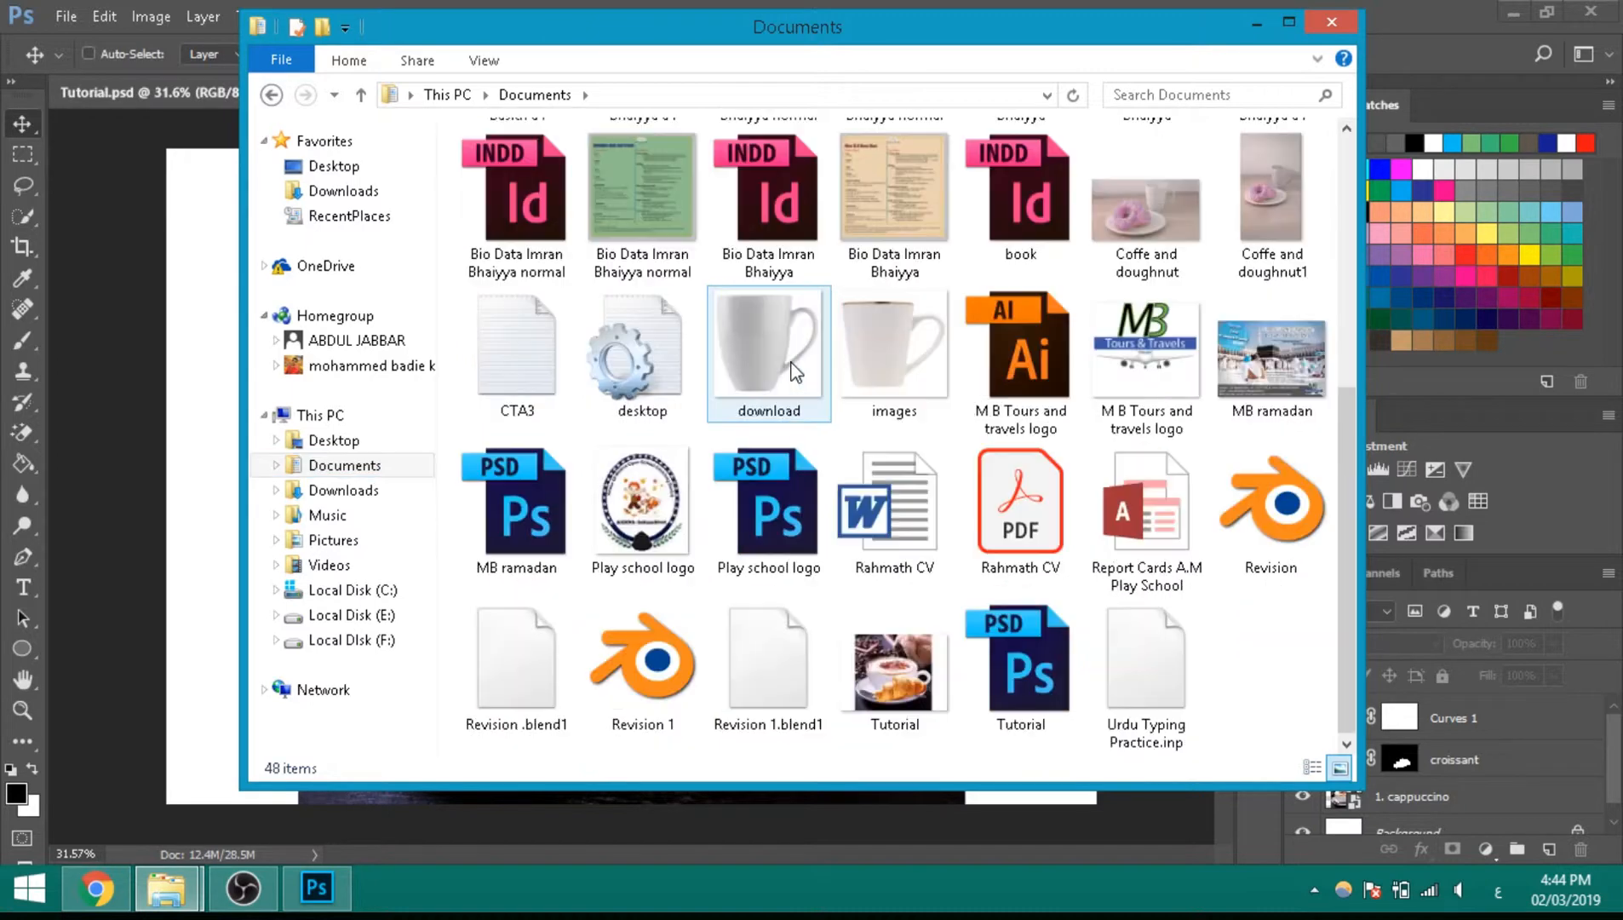
double_click(894, 686)
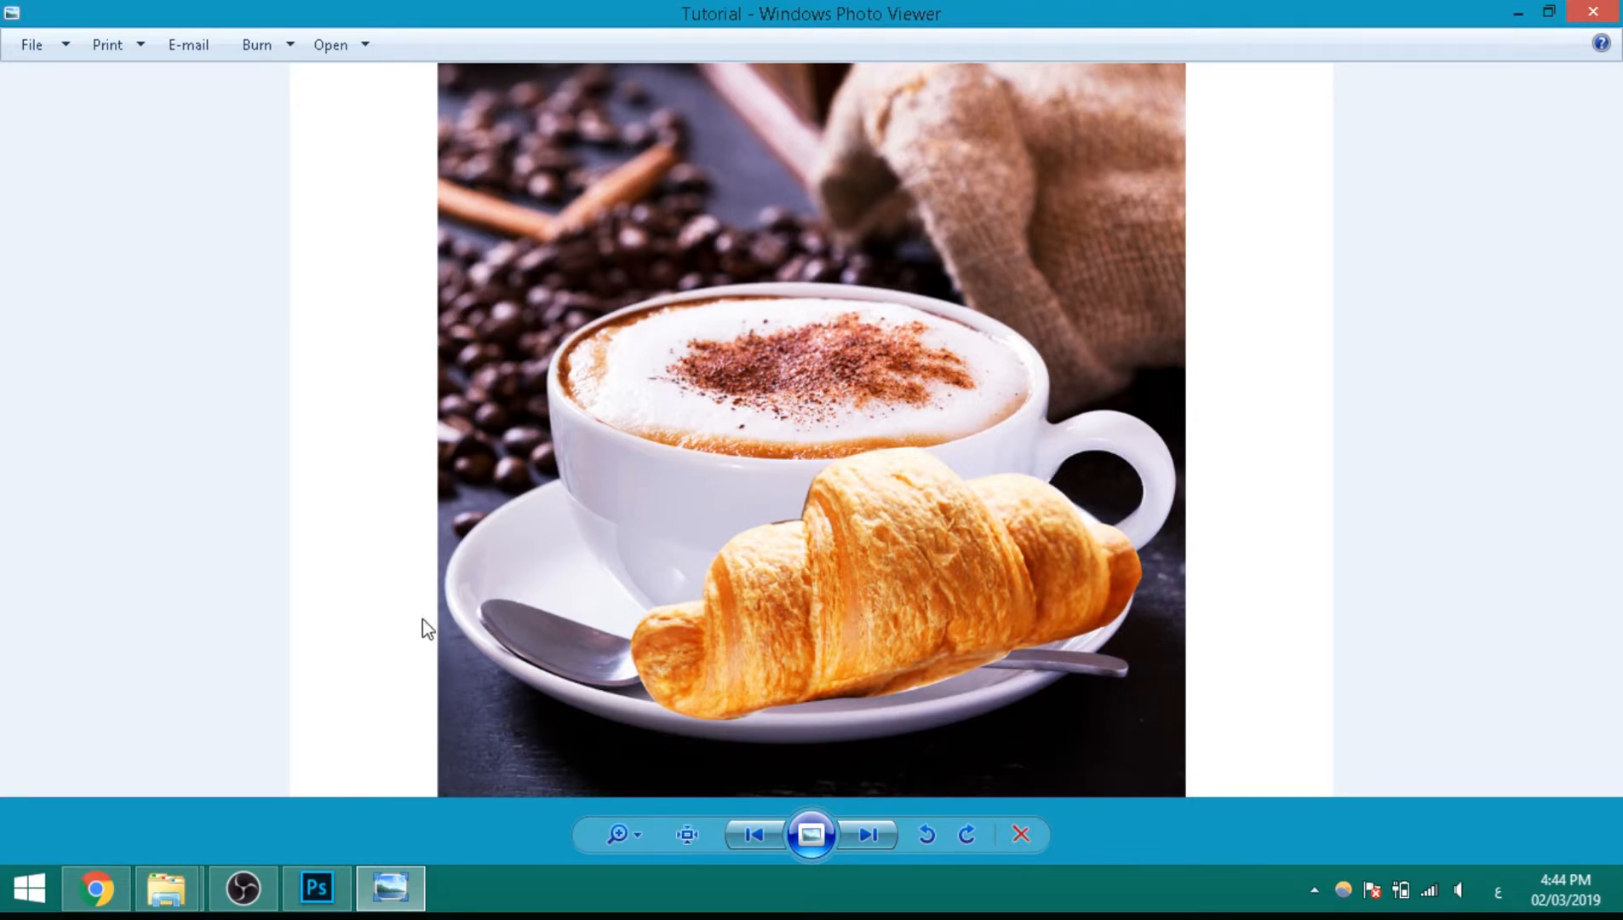
click(1519, 11)
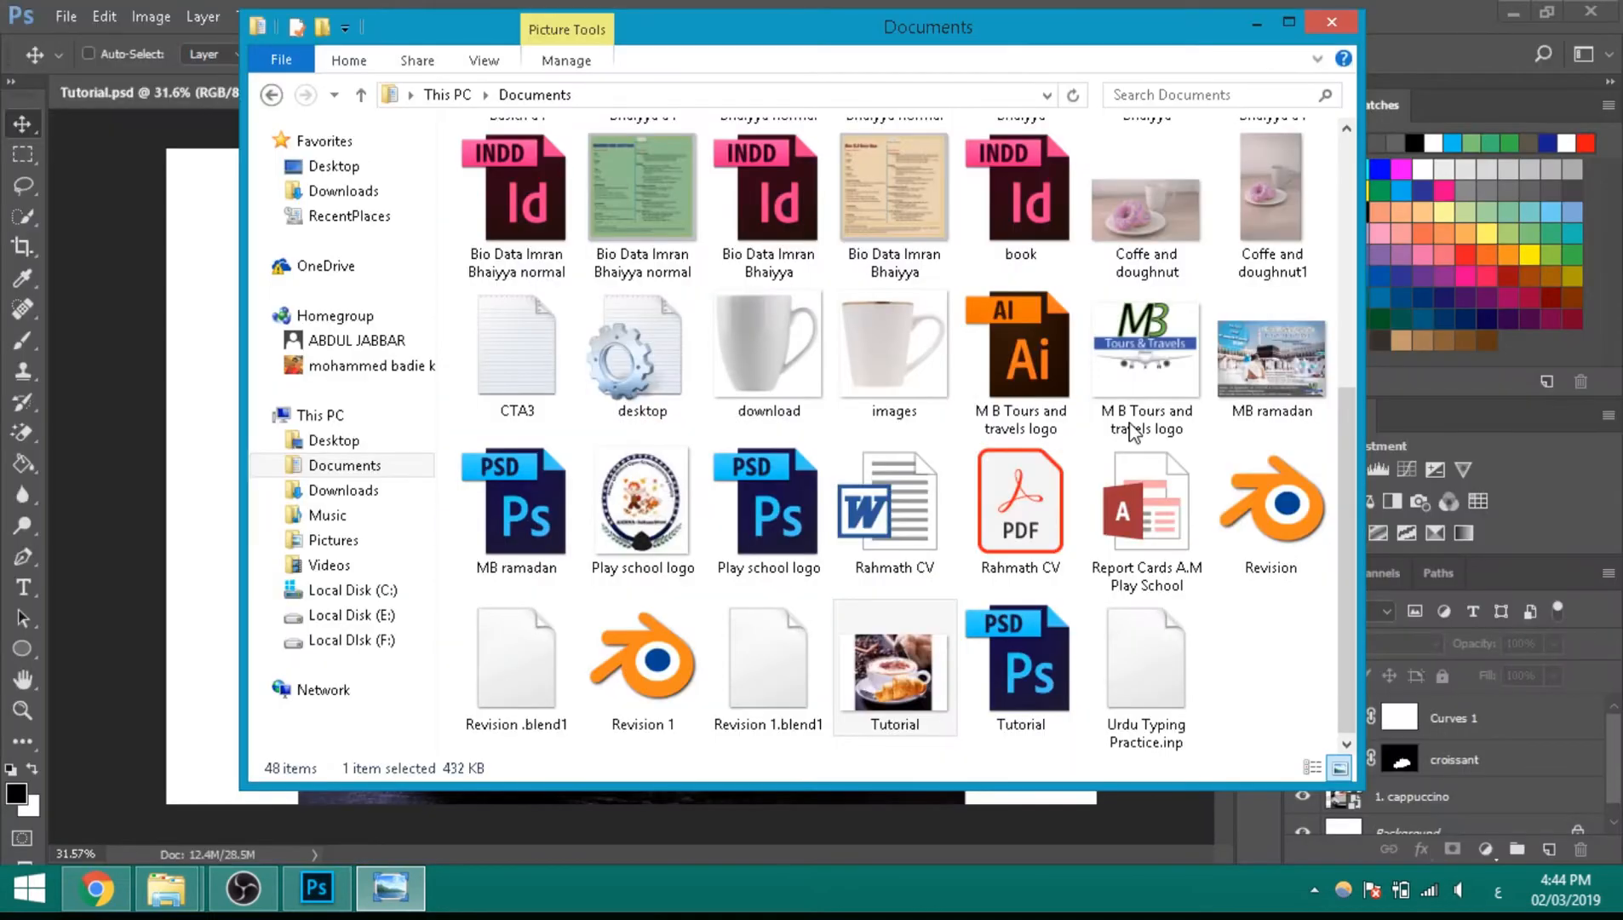
click(1245, 14)
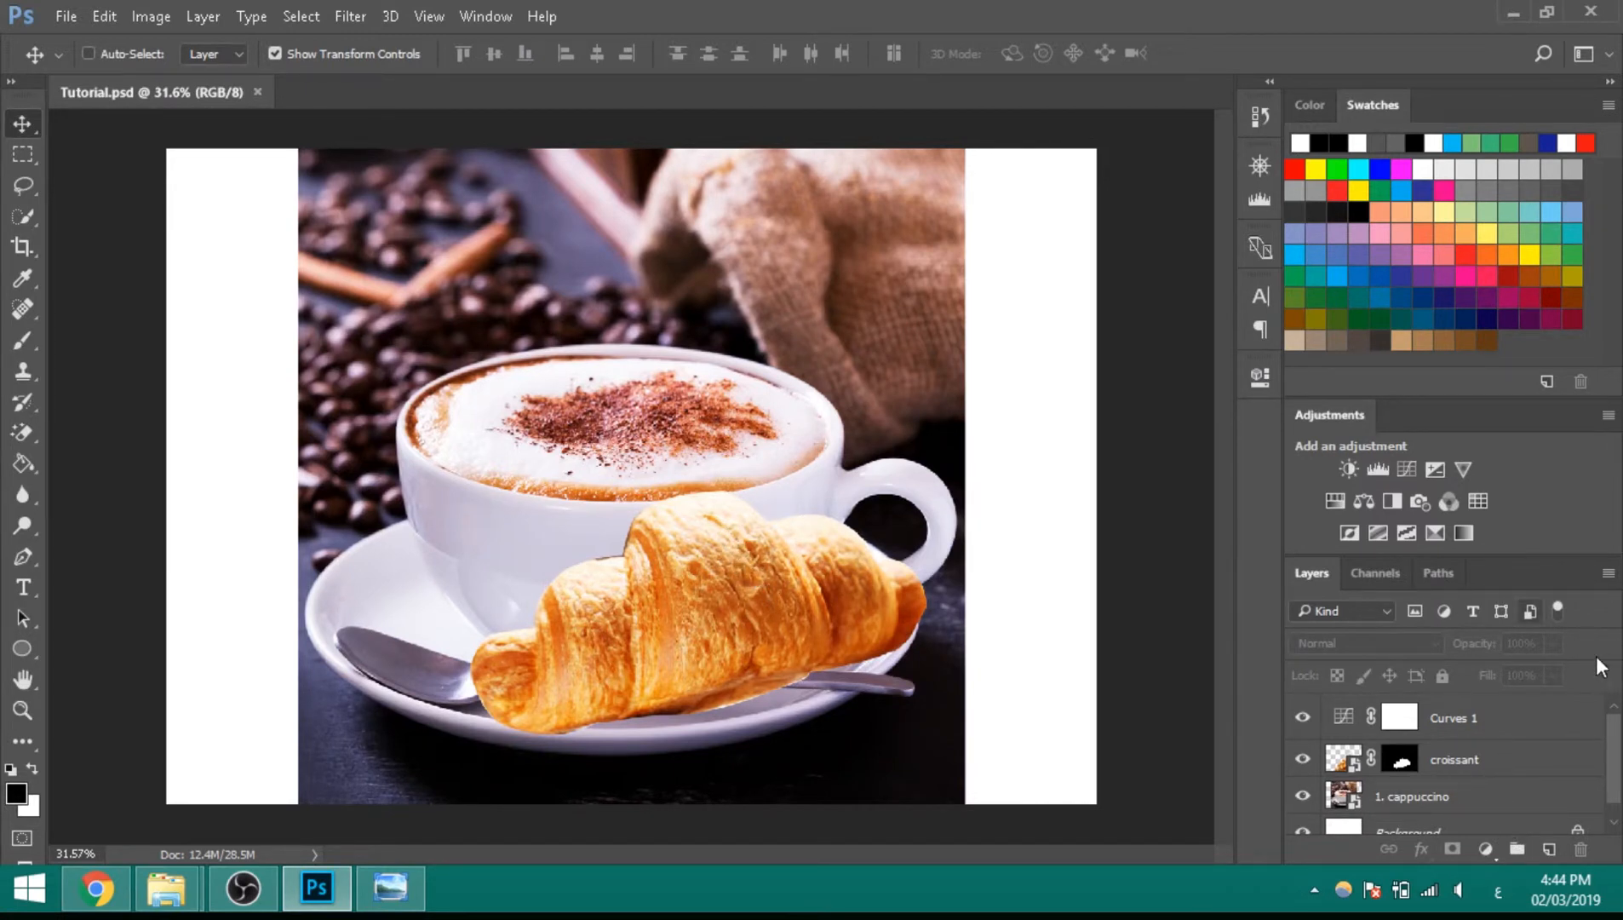
Step: Unlock the white Background layer and delete it from the document
scroll(1517, 766, down, 1)
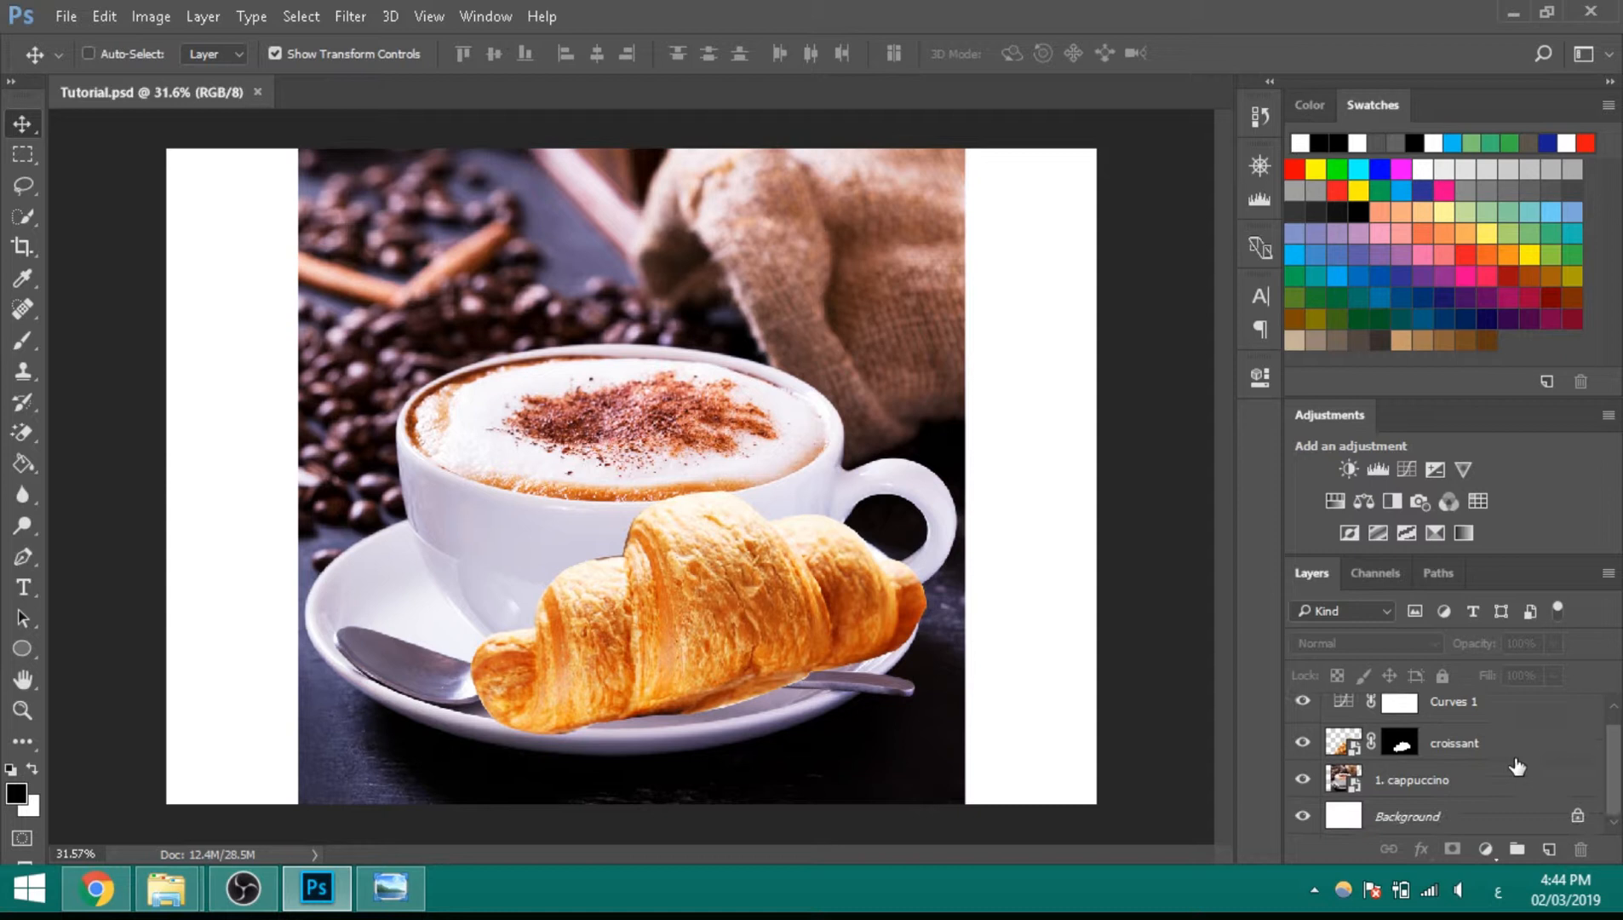
click(1458, 819)
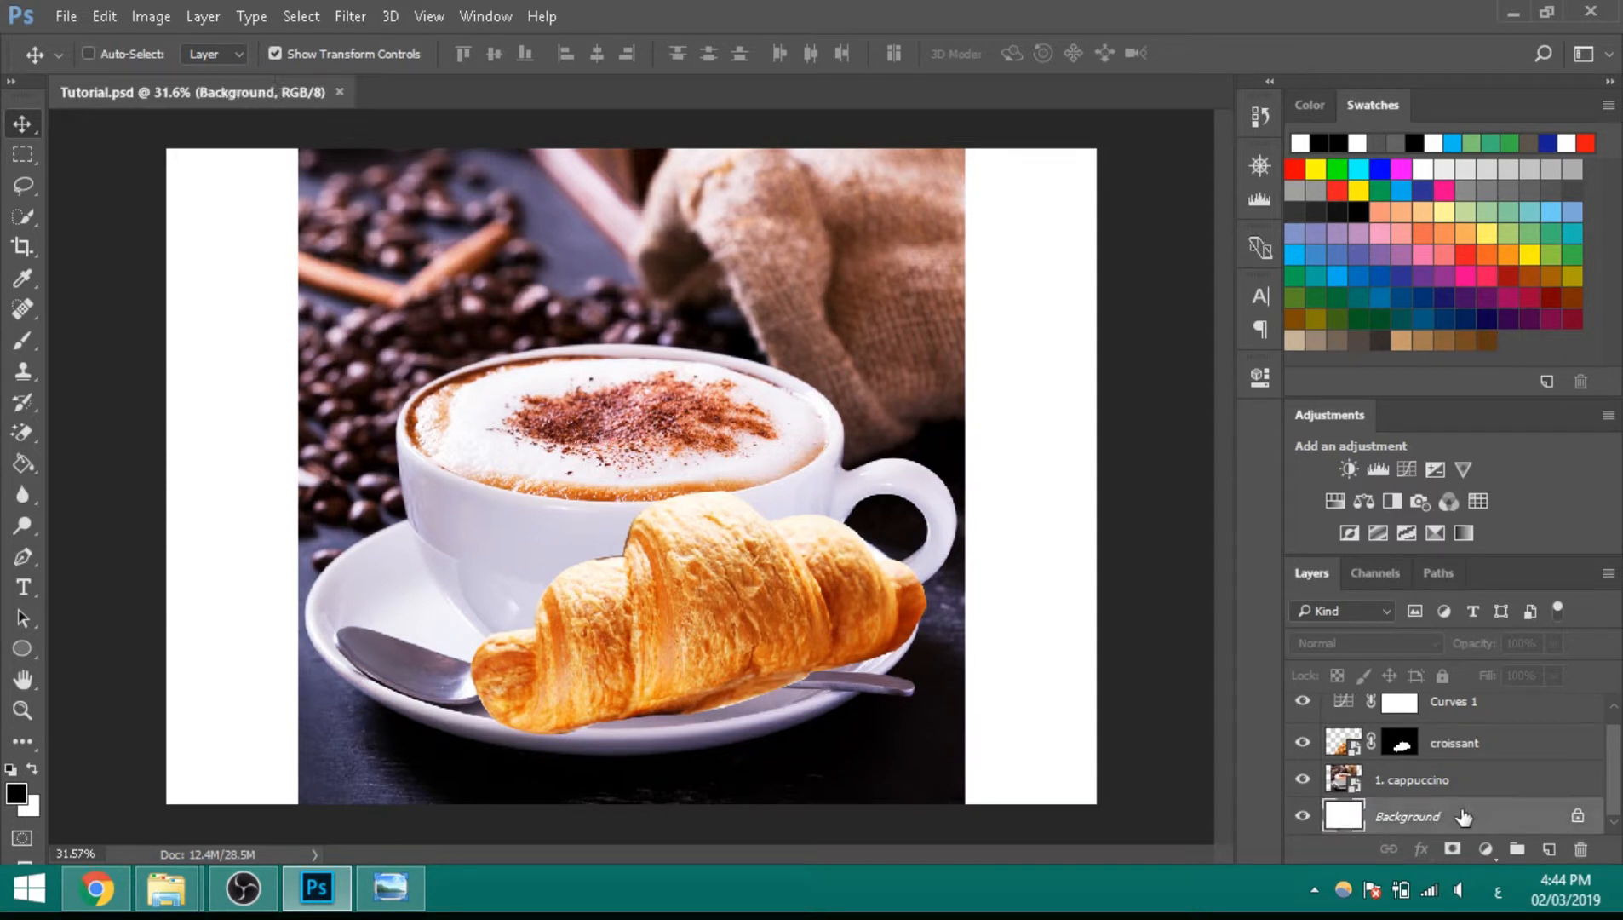
click(1579, 817)
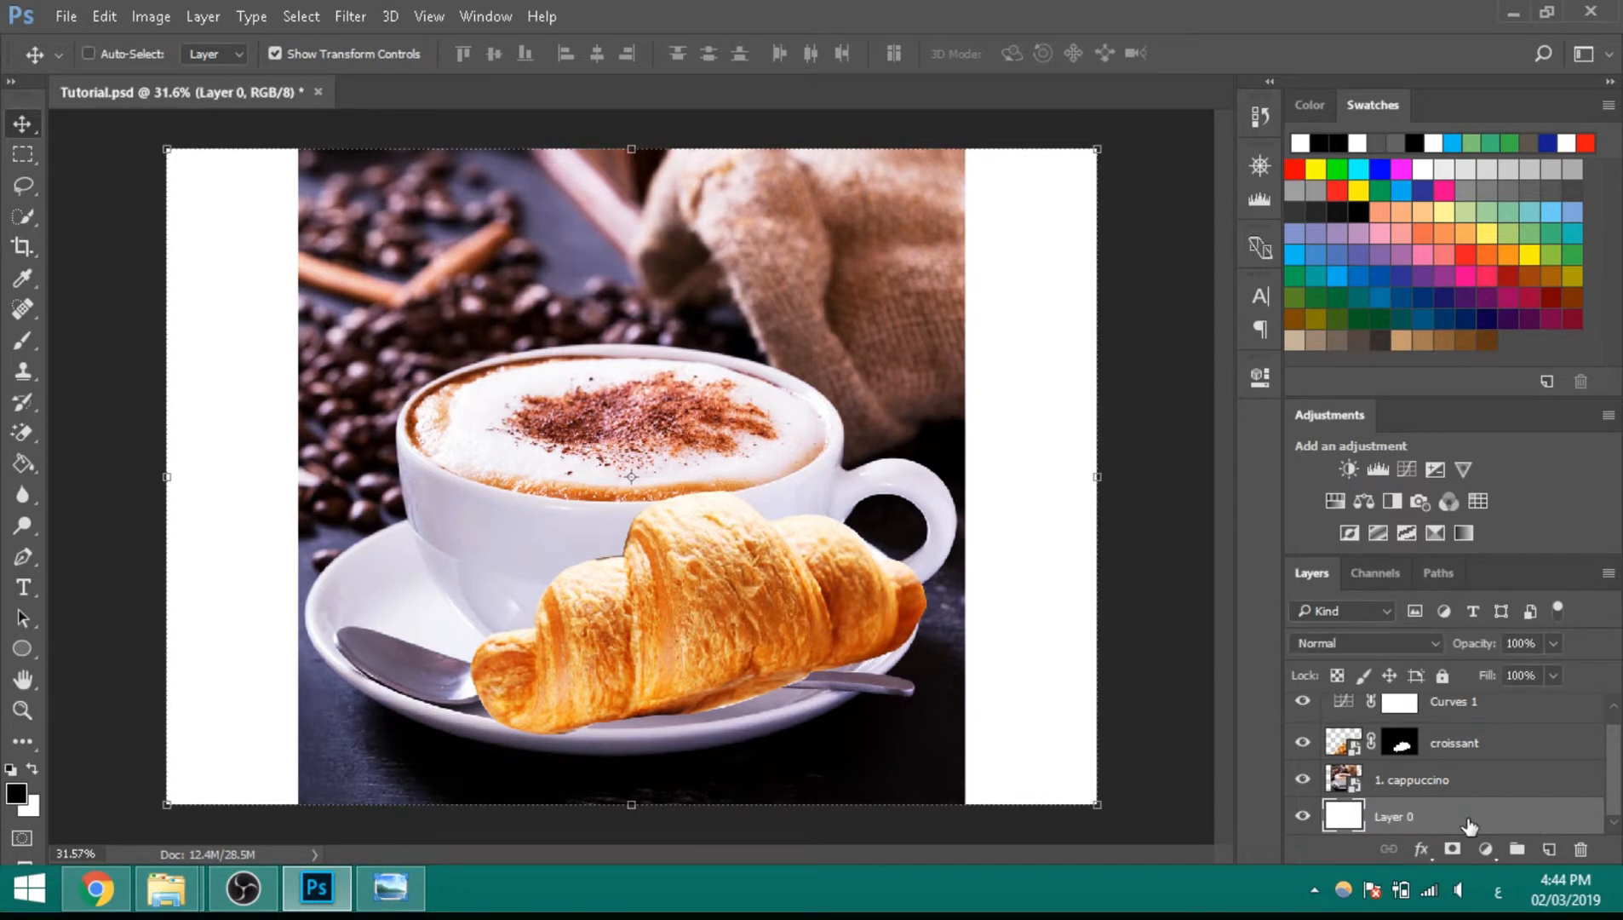
key(Delete)
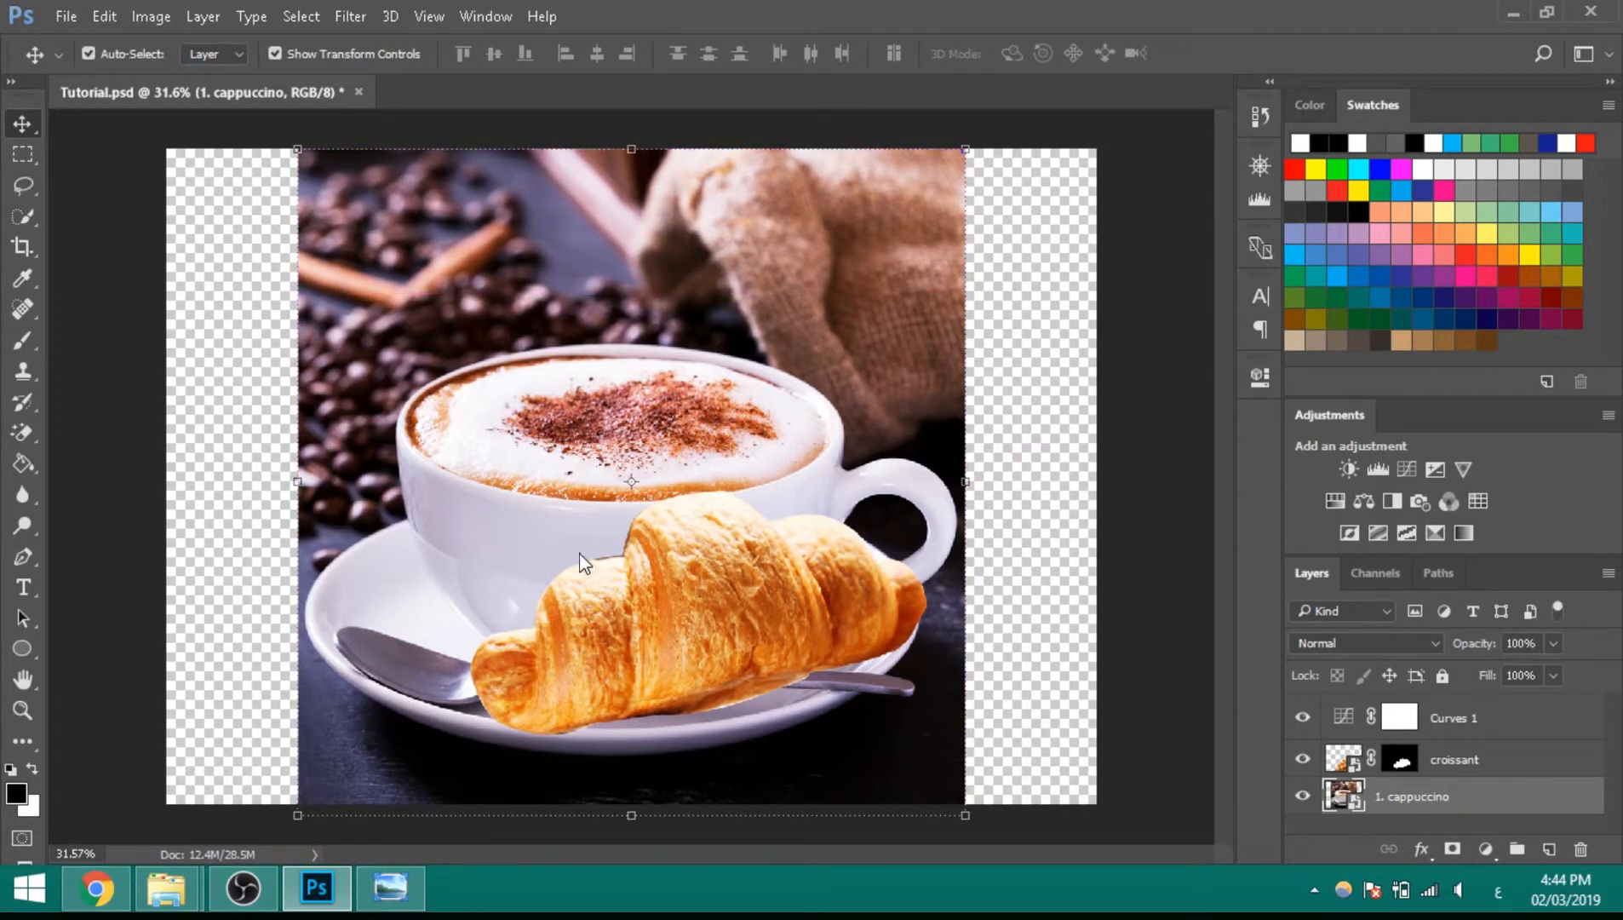
Step: Try to save the document without its white background as a JPEG copy named Tutorial in Documents
key(ctrl+shift+s)
click(385, 514)
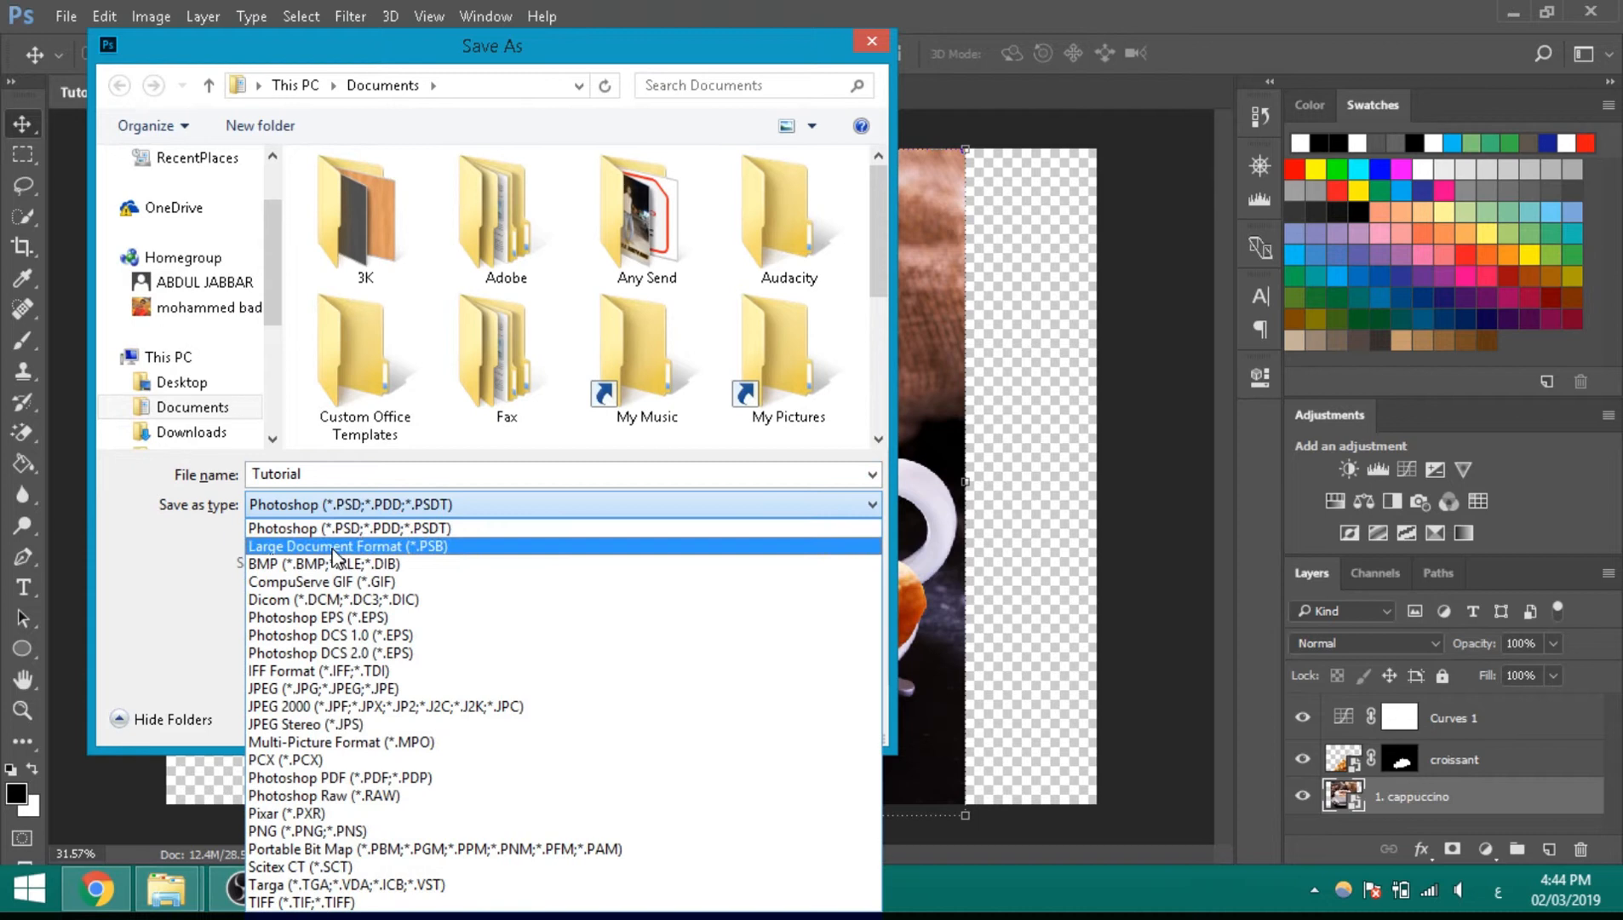
click(345, 690)
click(713, 718)
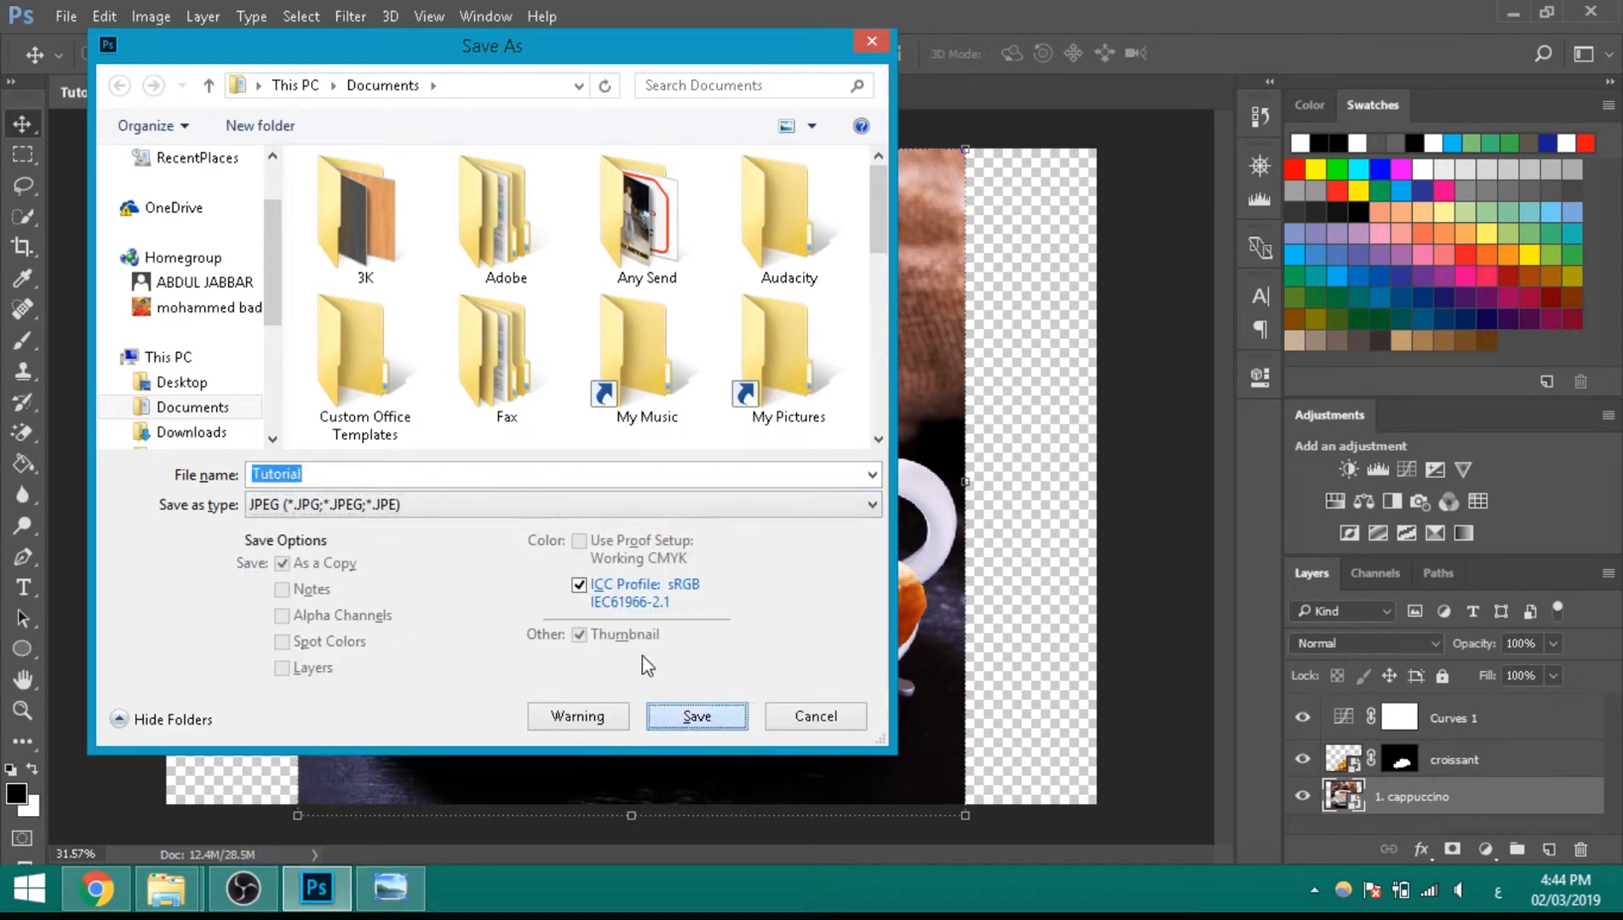
click(869, 444)
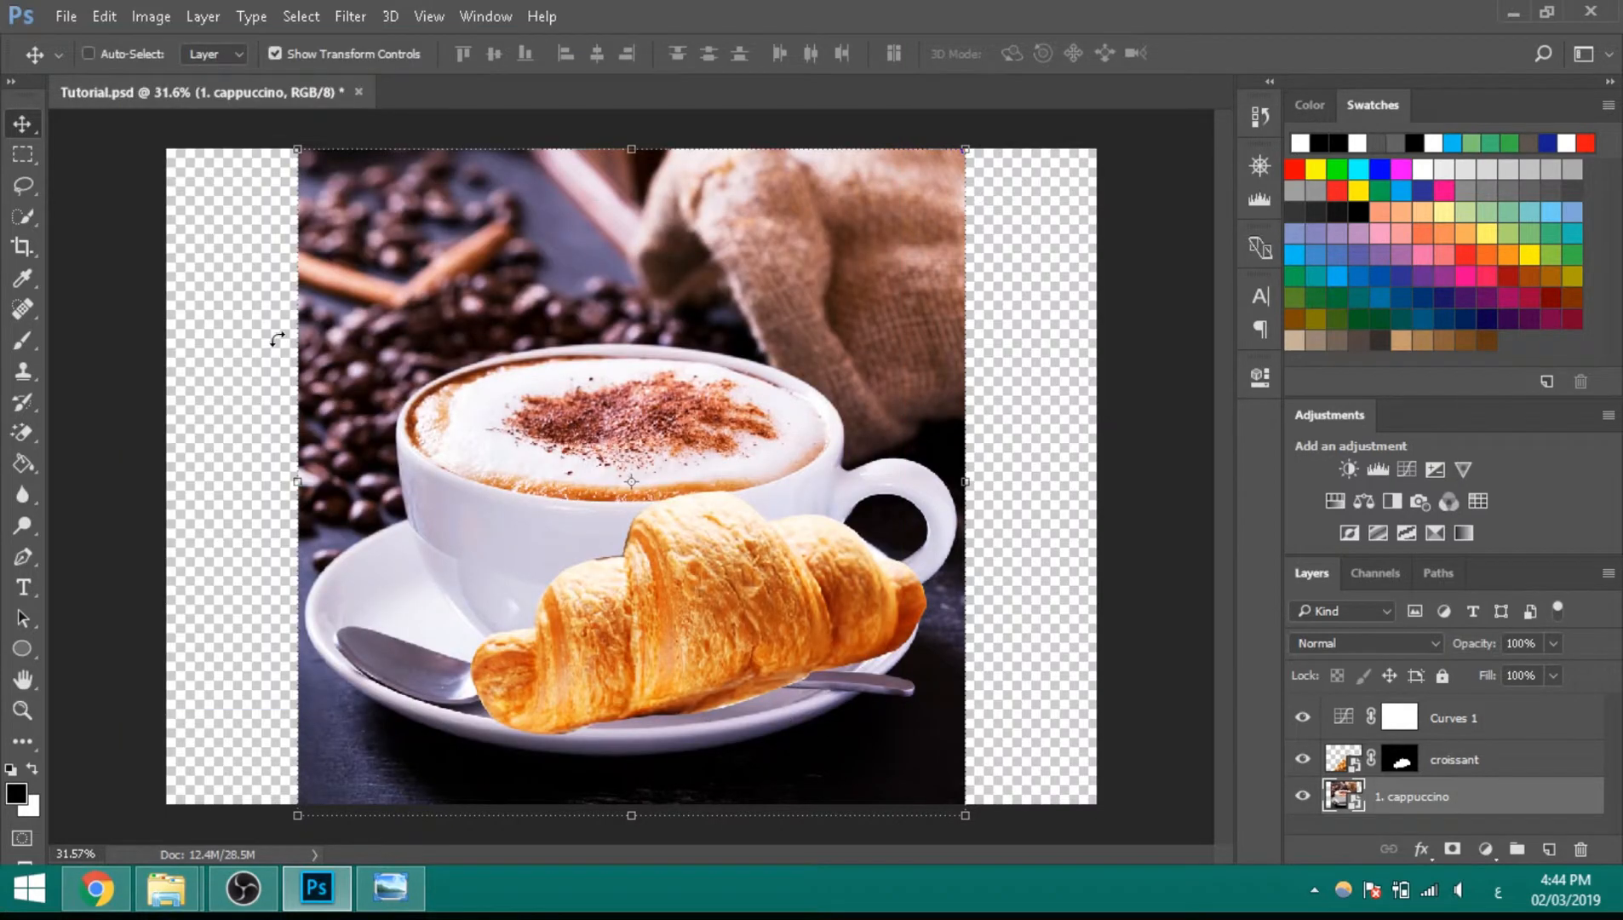
Step: Deselect all layers, draw a freehand Lasso selection over the coffee beans and the cup's foam, and deselect it
ctrl+click(238, 270)
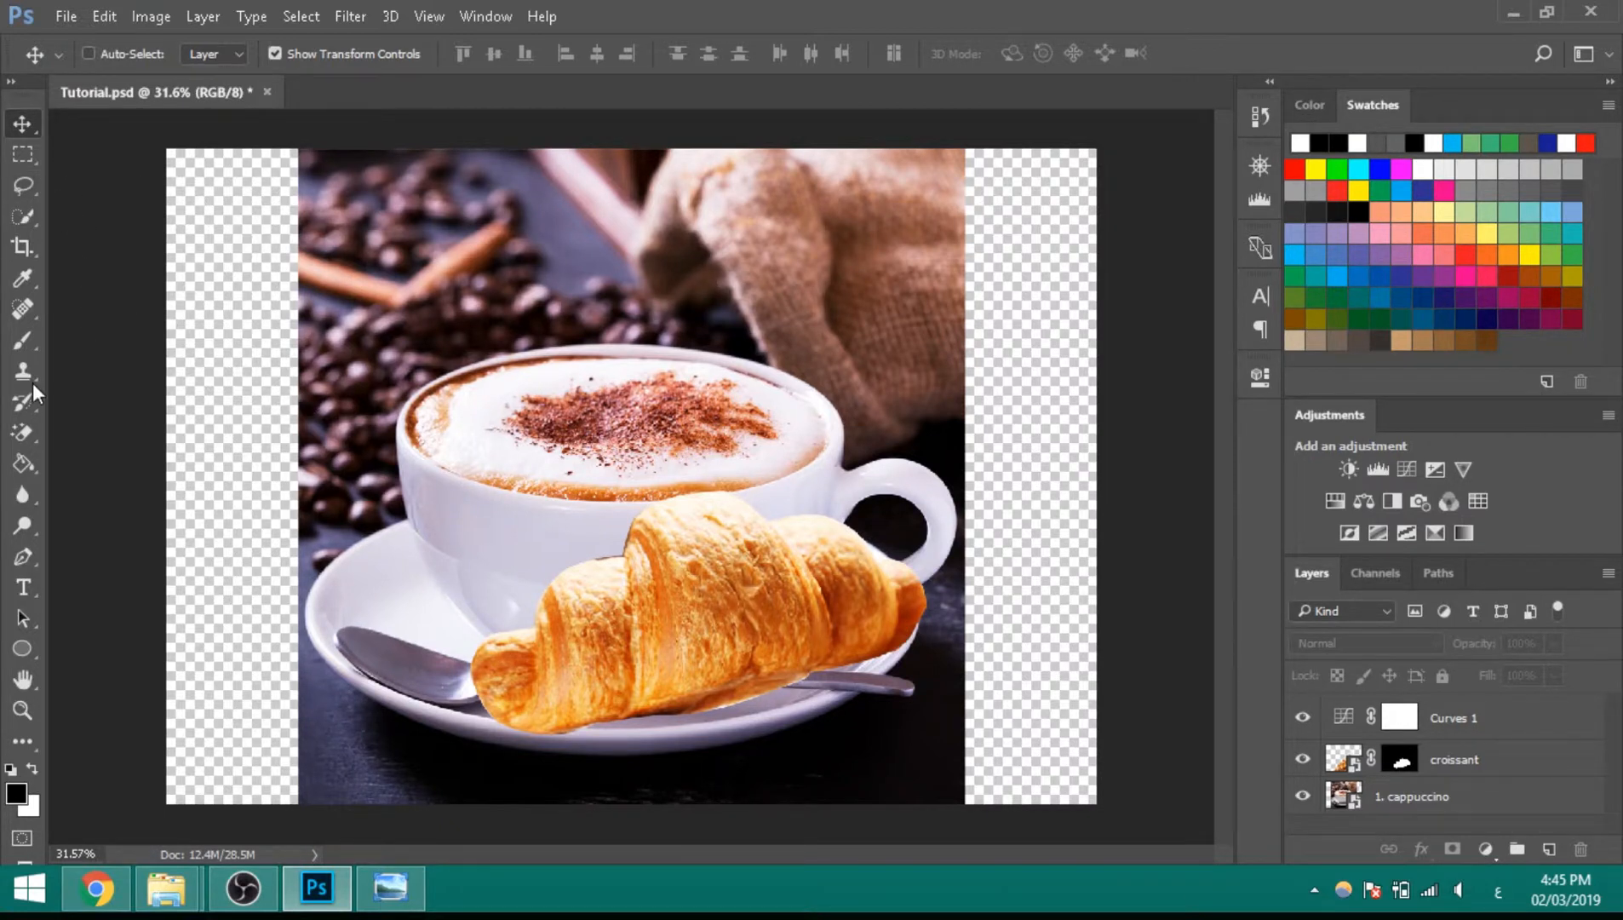
click(13, 560)
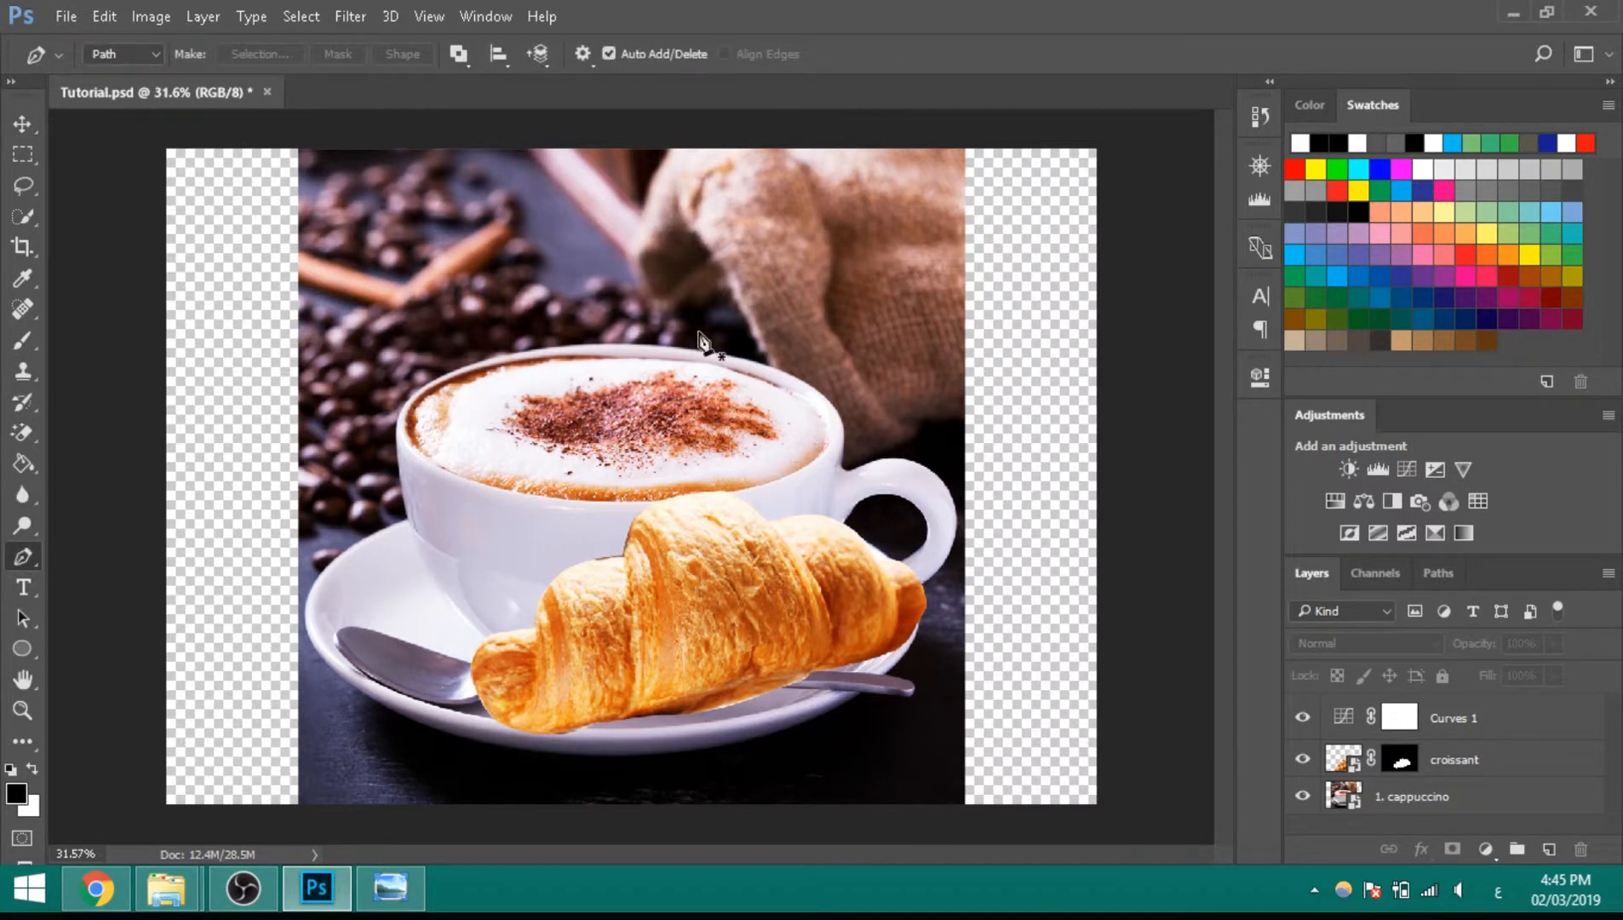
key(v)
click(22, 187)
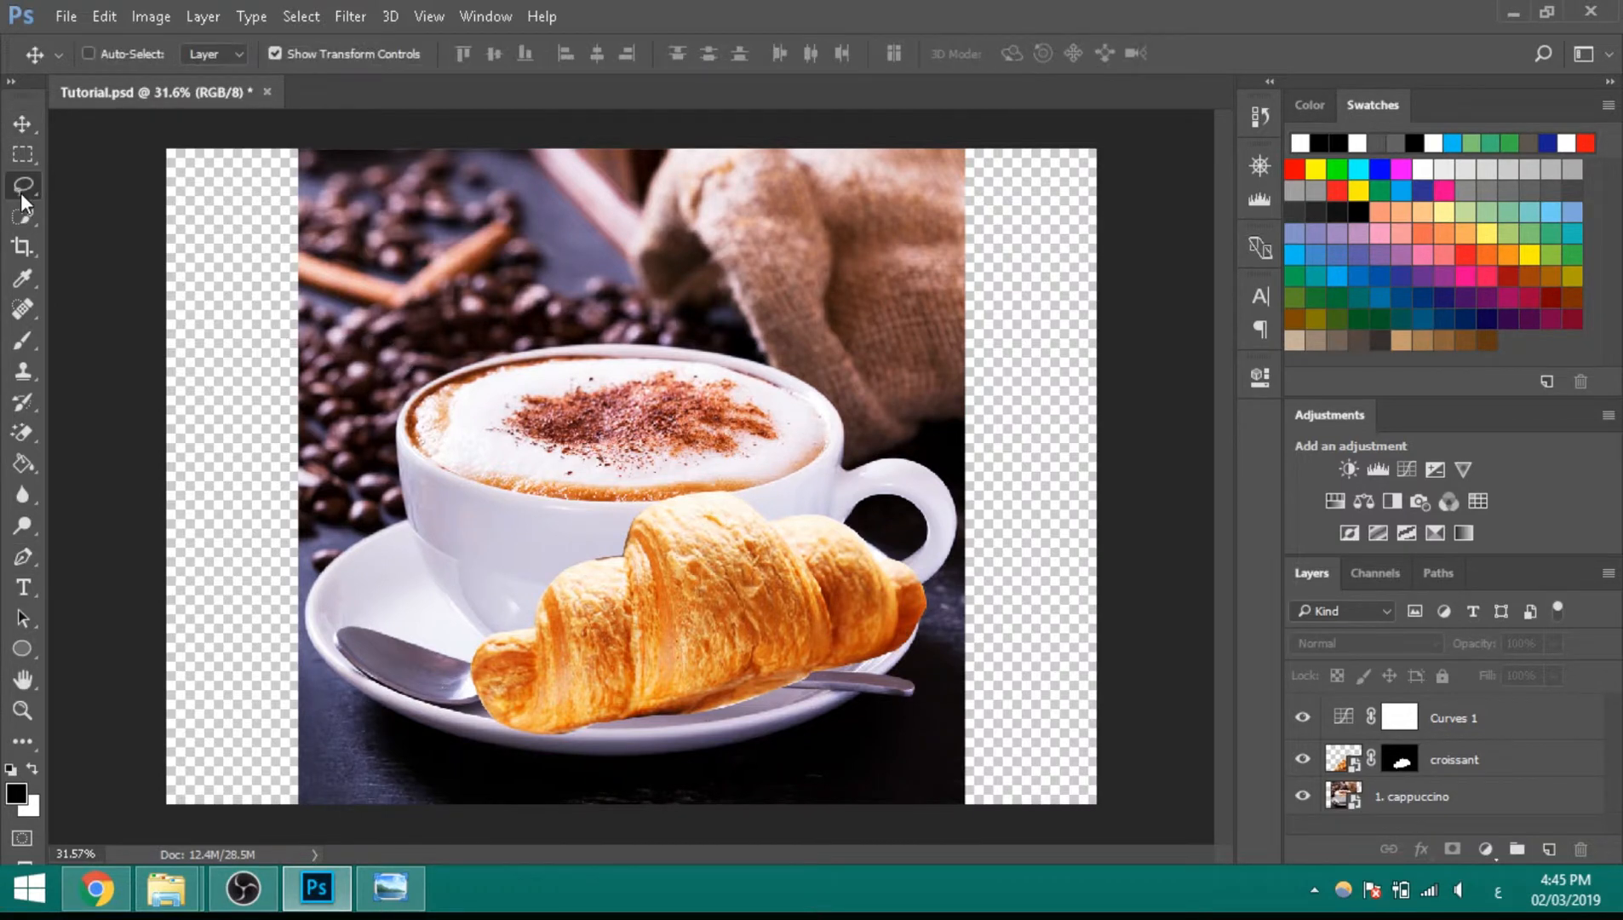
mouse_move(341, 270)
mouse_down()
mouse_move(710, 404)
mouse_move(350, 333)
mouse_move(342, 271)
mouse_up()
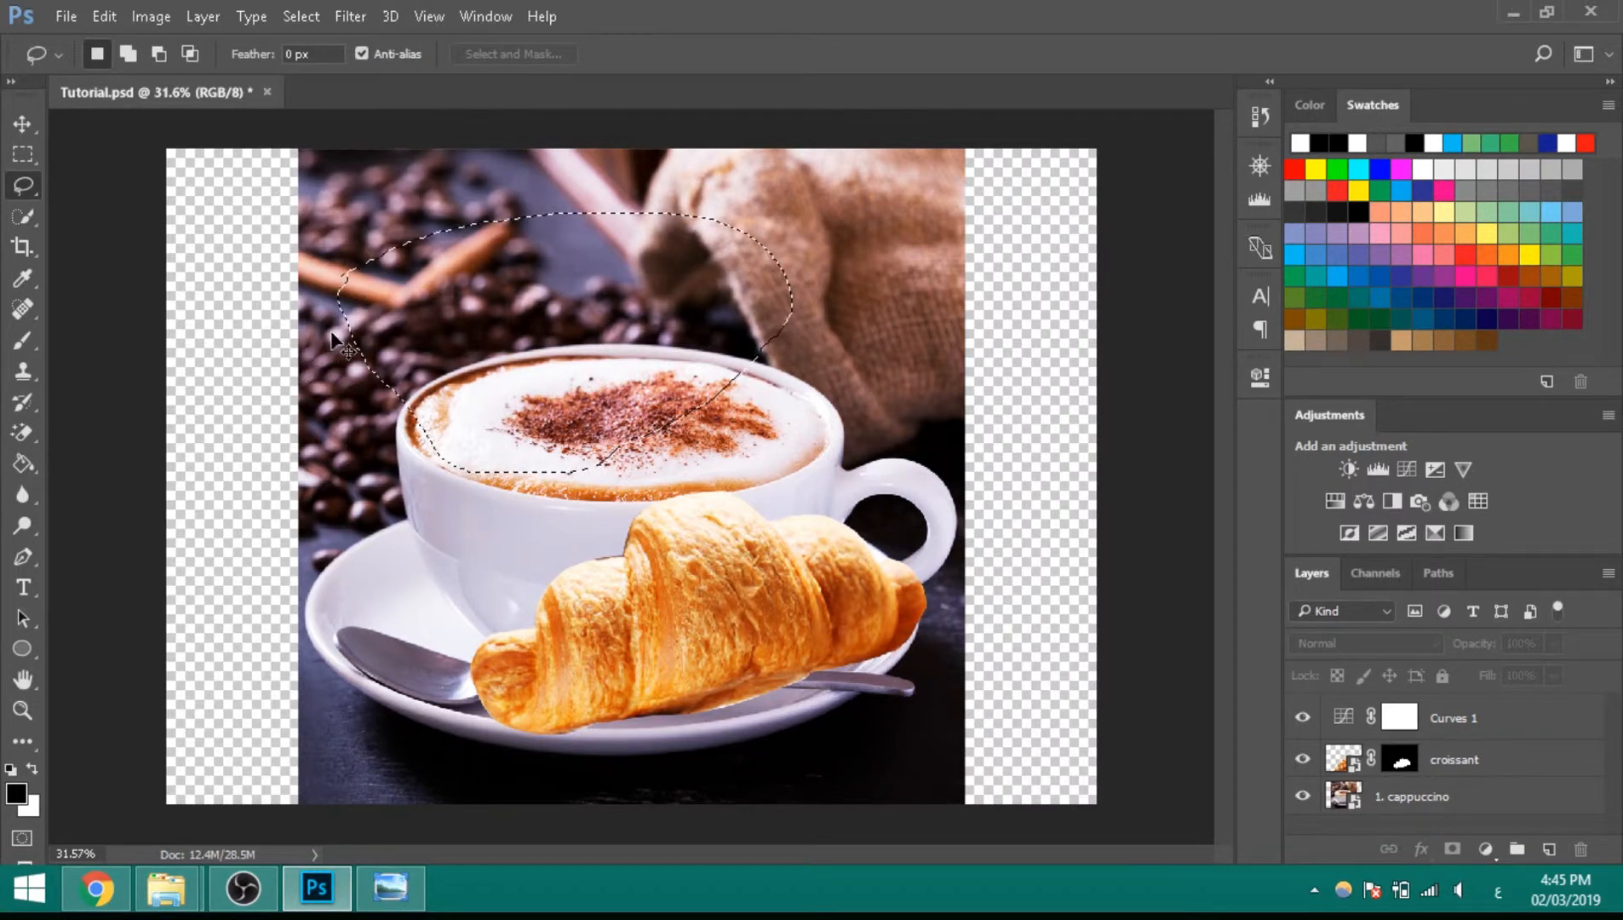
key(ctrl+d)
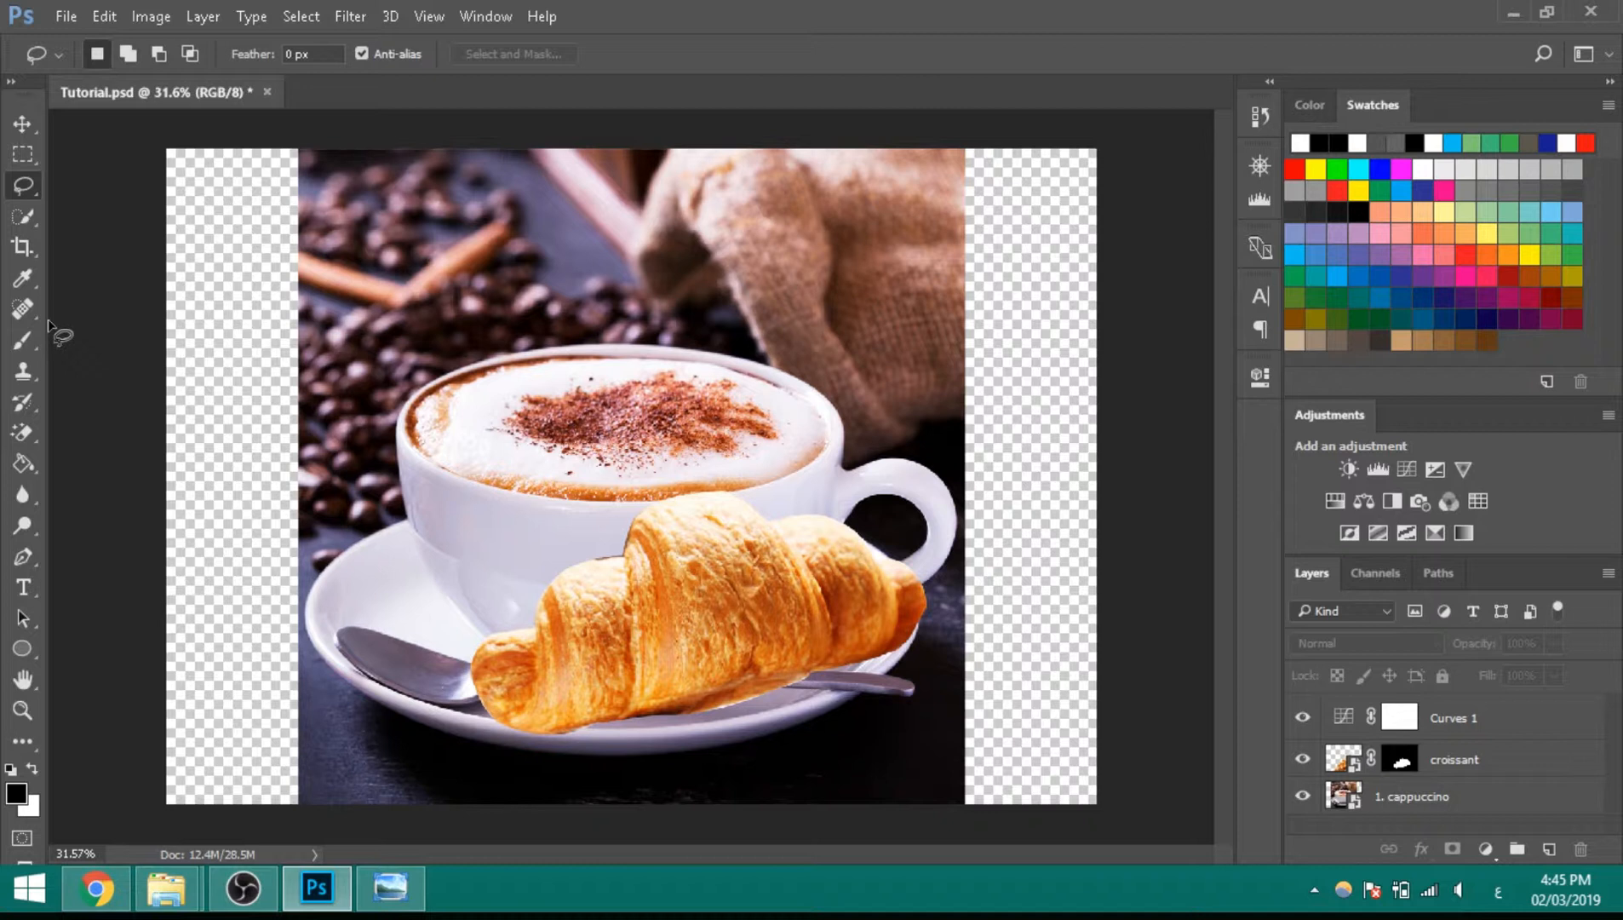
Step: Try the Magic Eraser tool on the cappuccino cup without a selected layer, and return to the Move tool
click(27, 441)
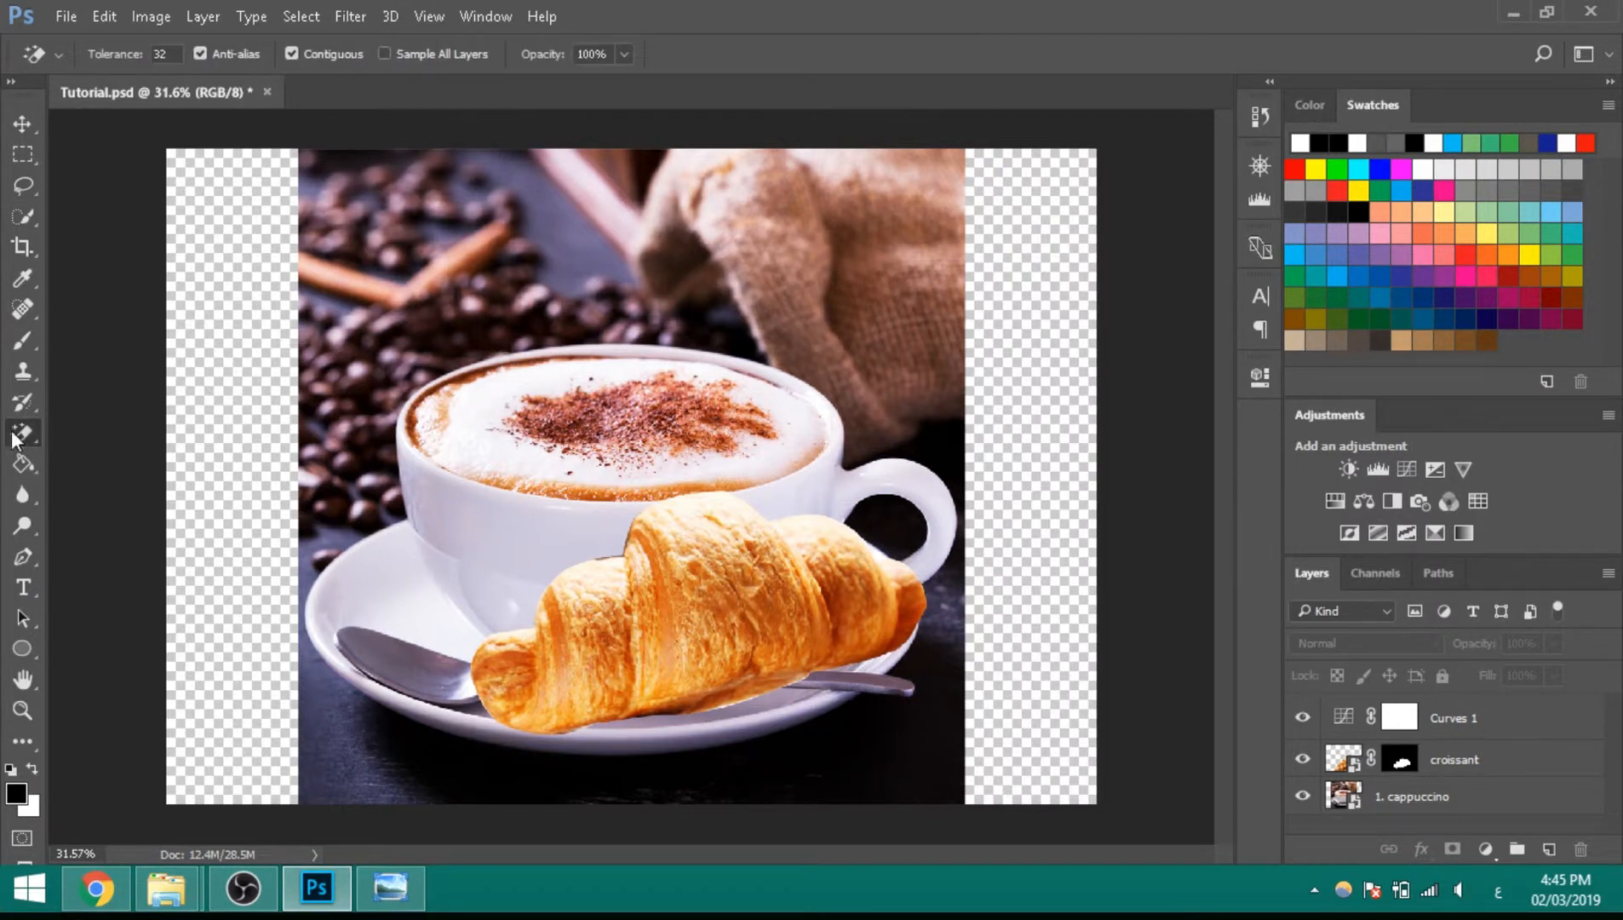
click(611, 496)
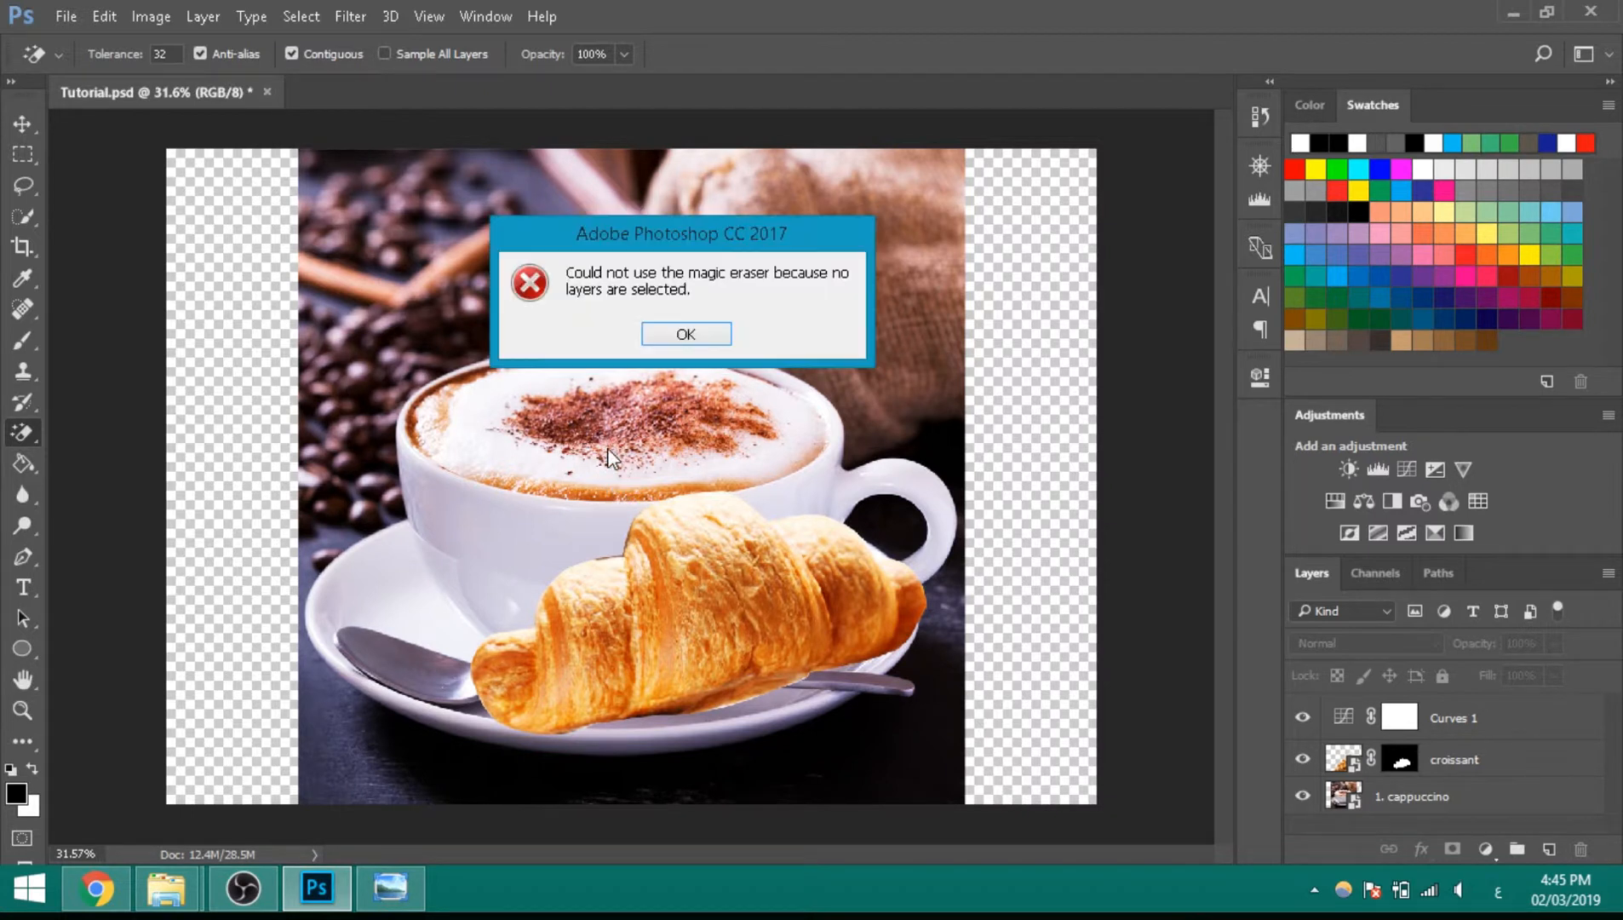
click(691, 334)
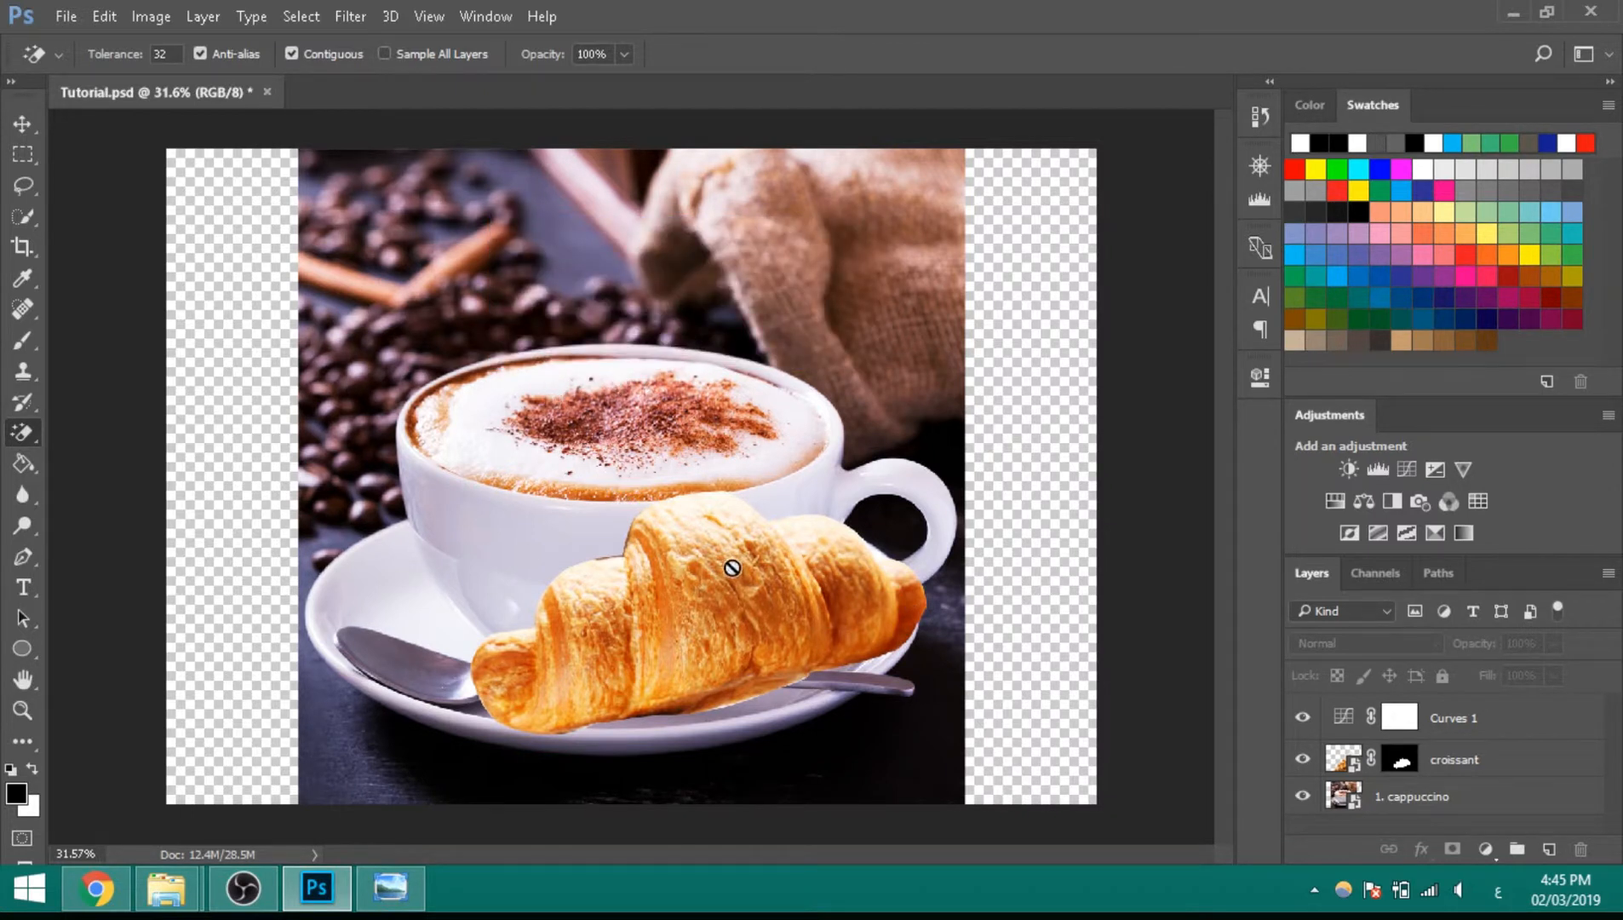
click(22, 124)
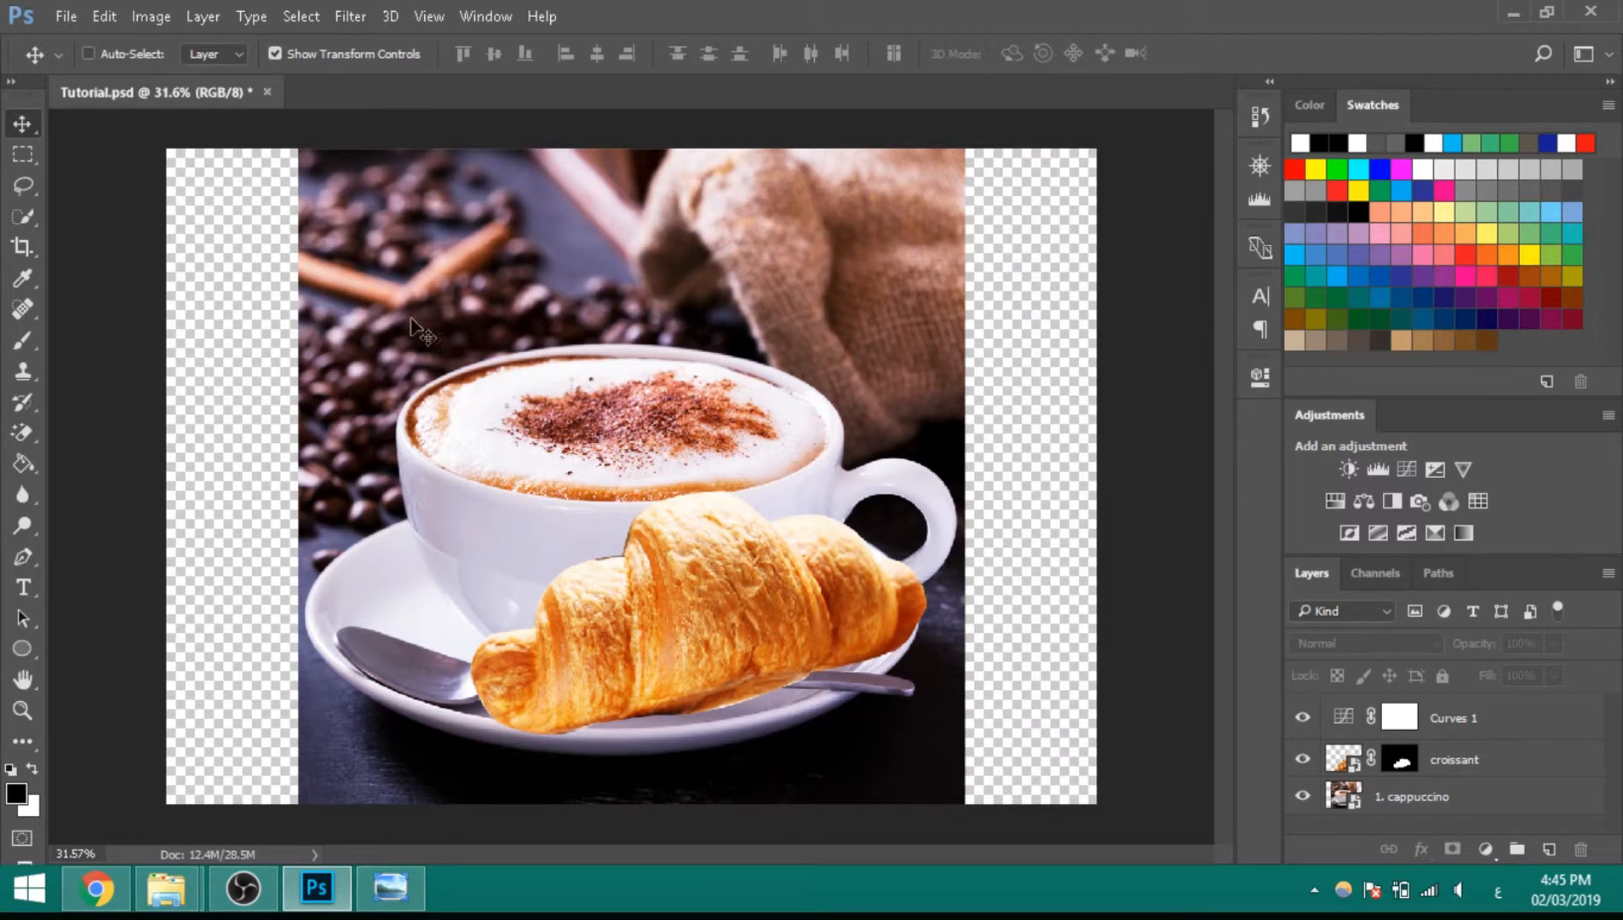
Step: Rasterize the 1. cappuccino layer and deselect all layers
right_click(1479, 798)
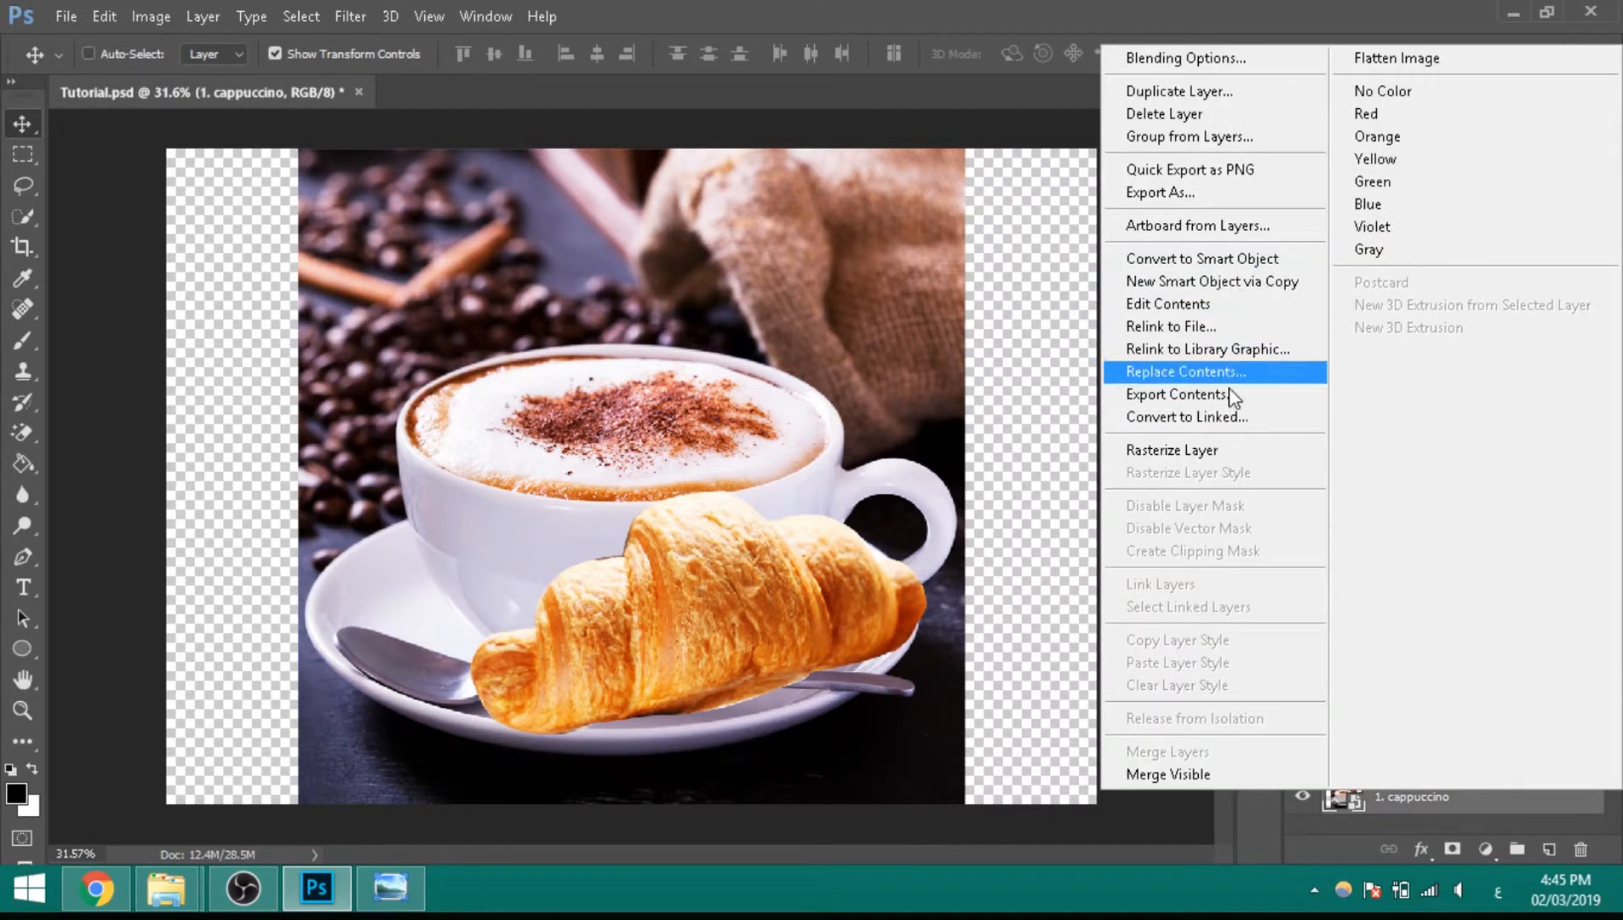
click(1219, 447)
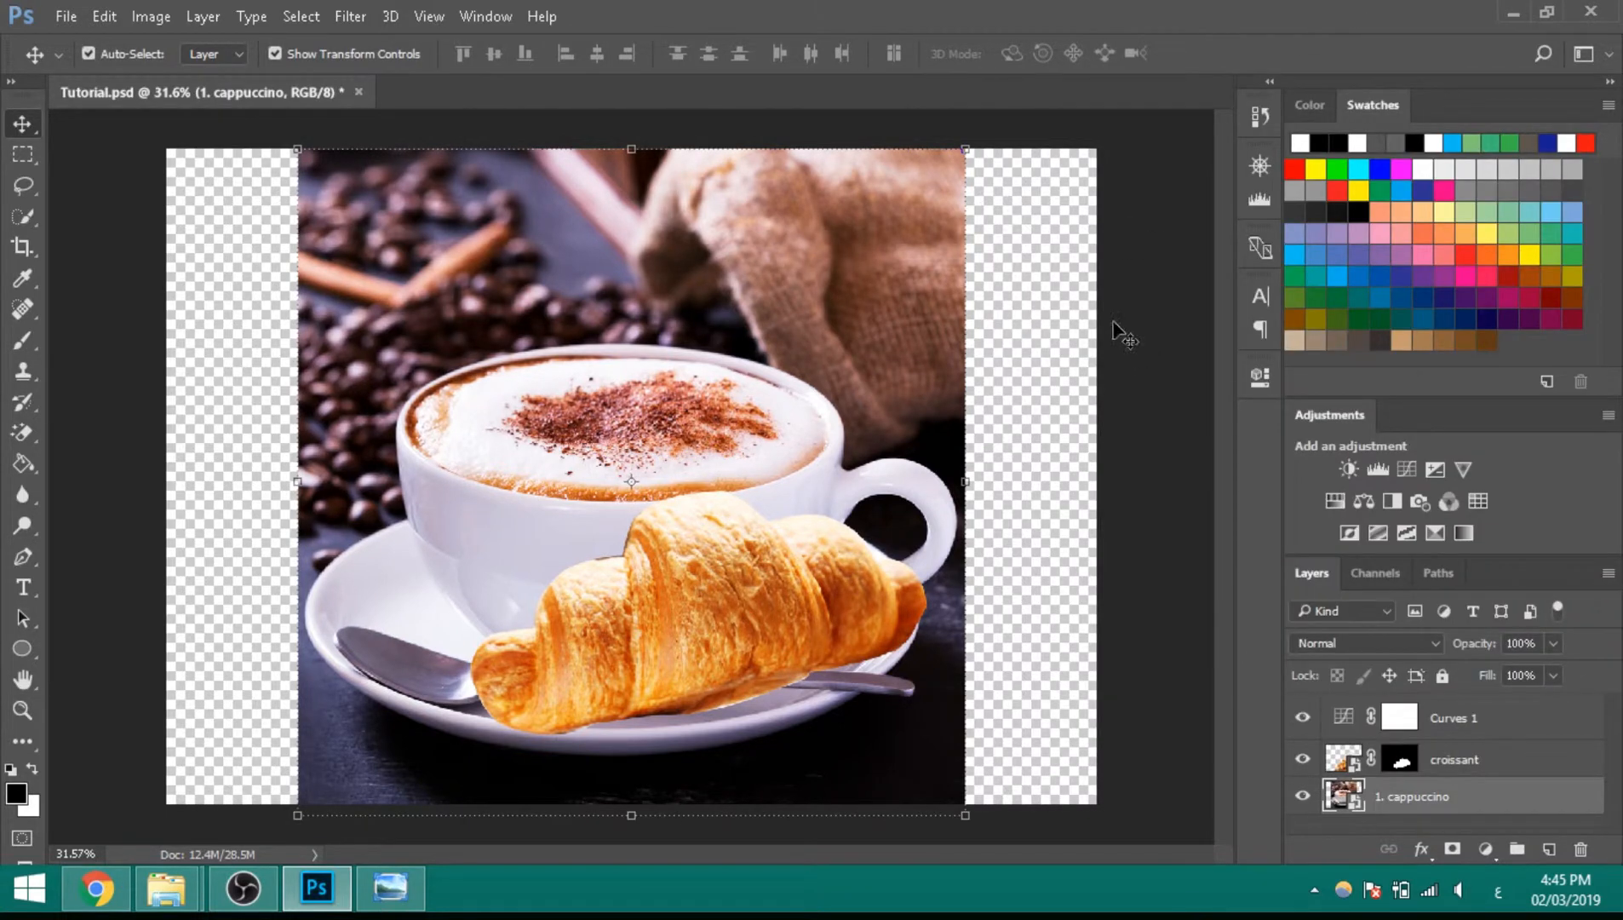
click(1123, 334)
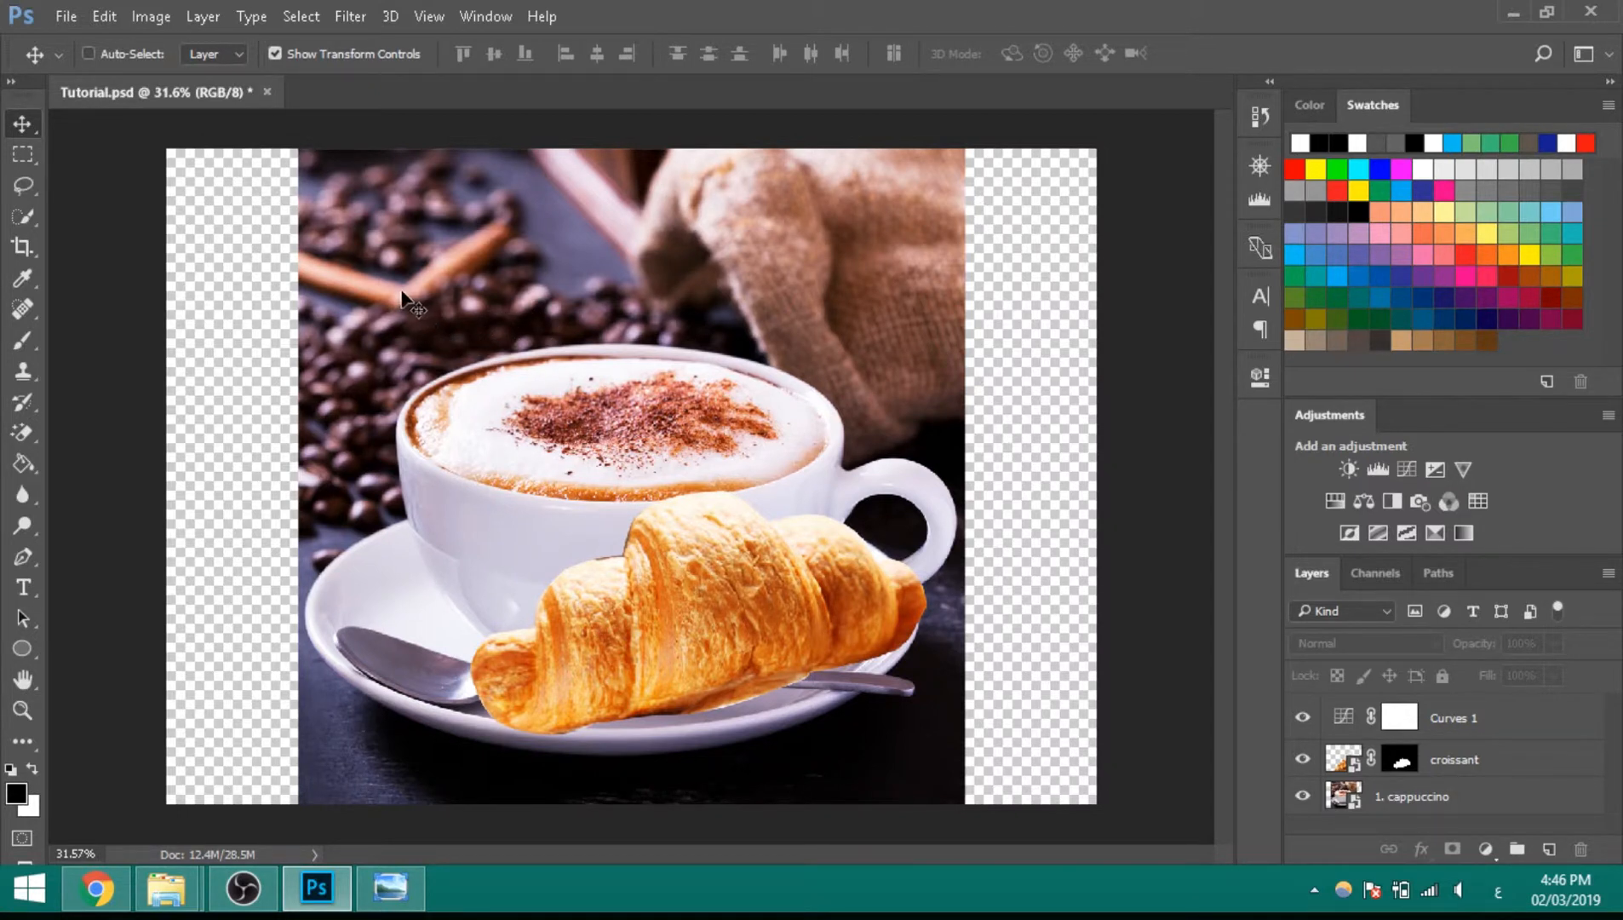
Step: Try a paragraph text box with placeholder text across the upper part of the photo, select all its text, and discard the text edit
key(t)
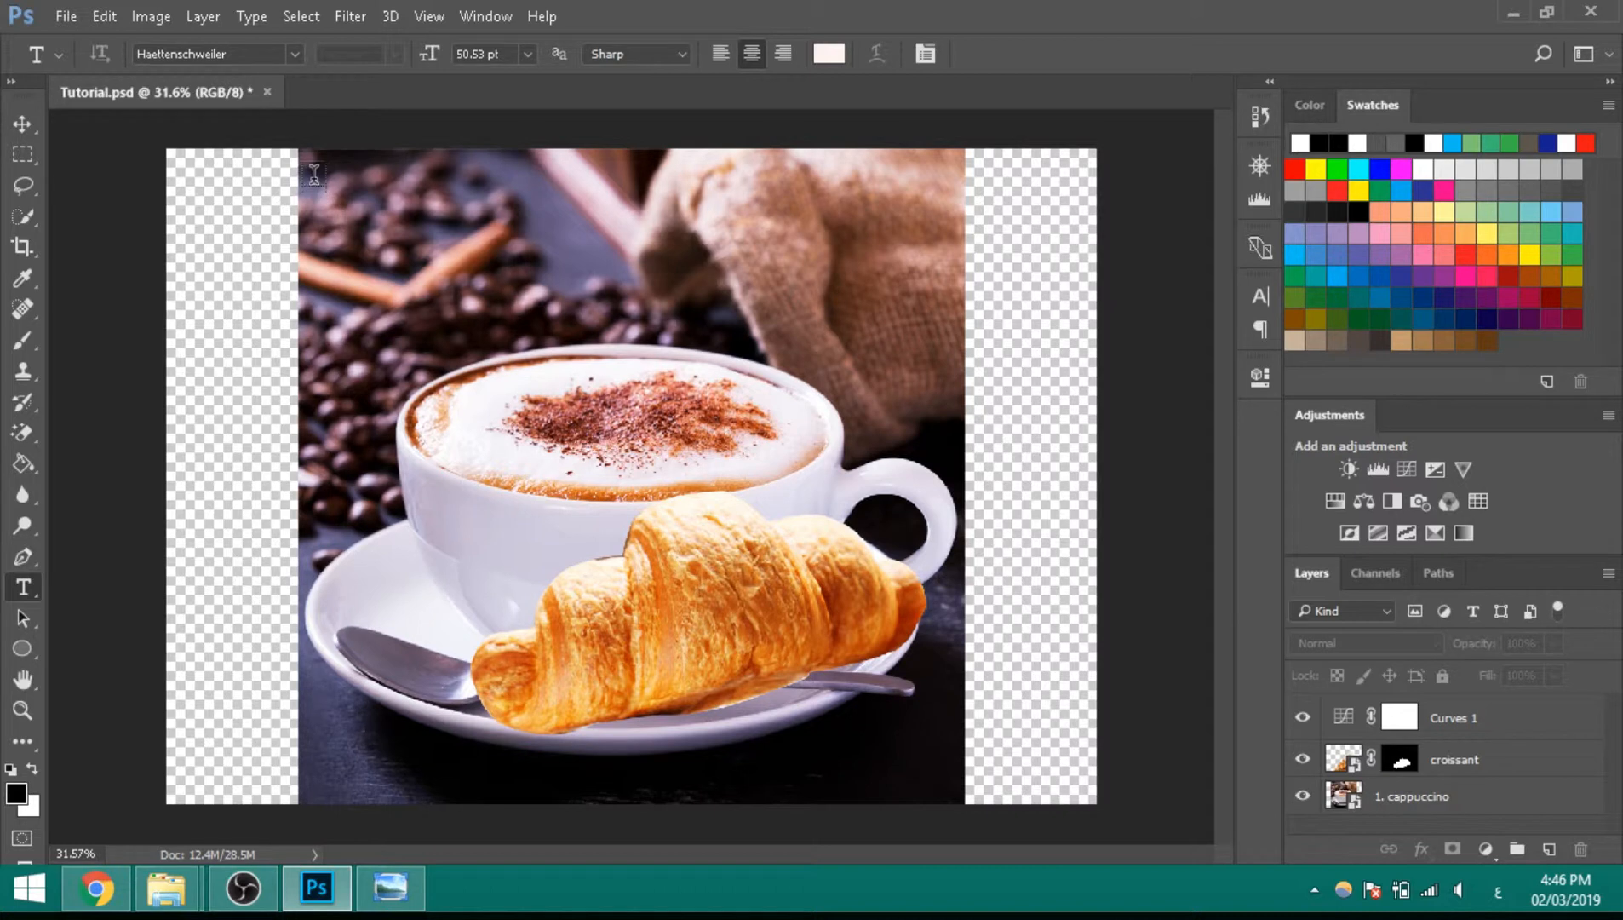
drag(314, 173, 942, 377)
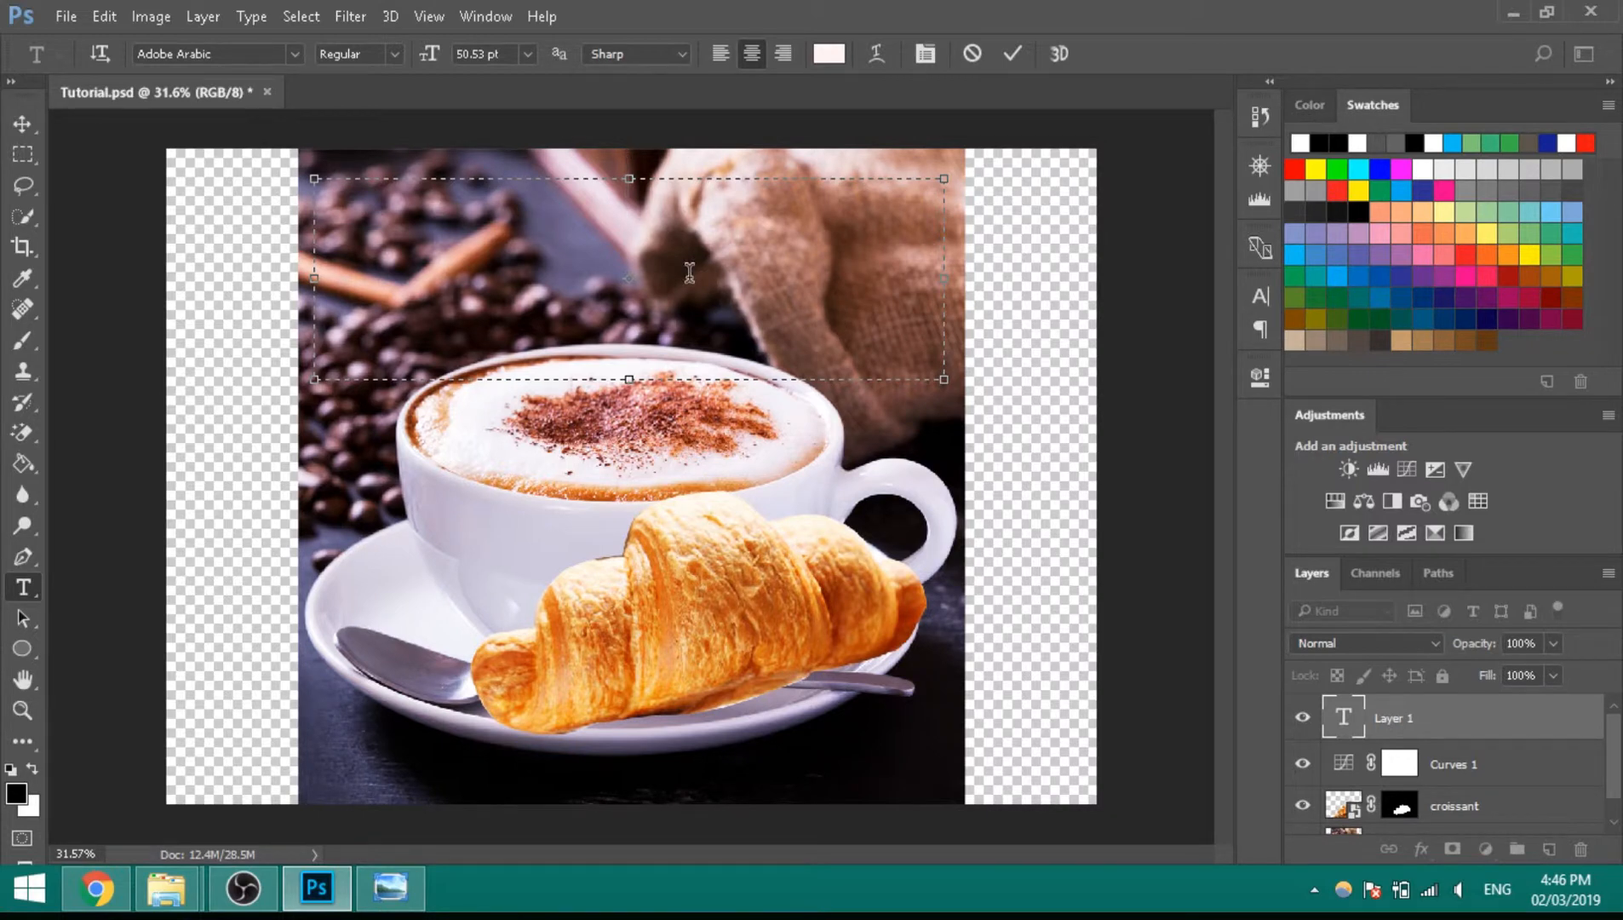
text(asdfadfadsfadfafjfj adjlasdkjfa df;kdfjadlk fjlkjdfakl;kjasdfadf)
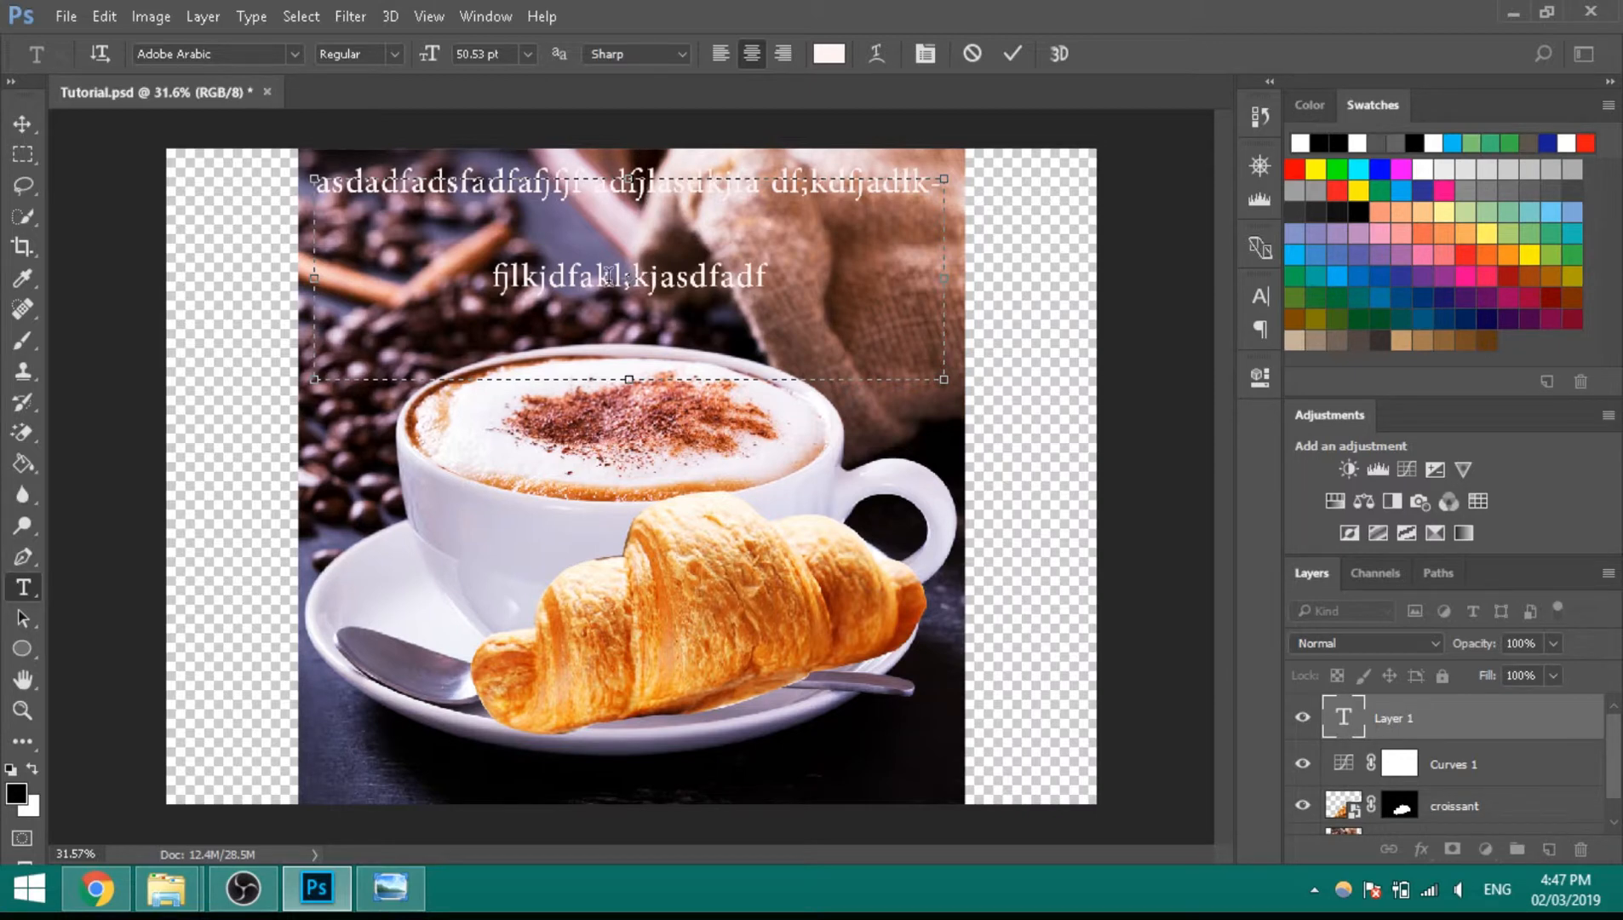
click(609, 276)
key(ctrl+a)
click(971, 55)
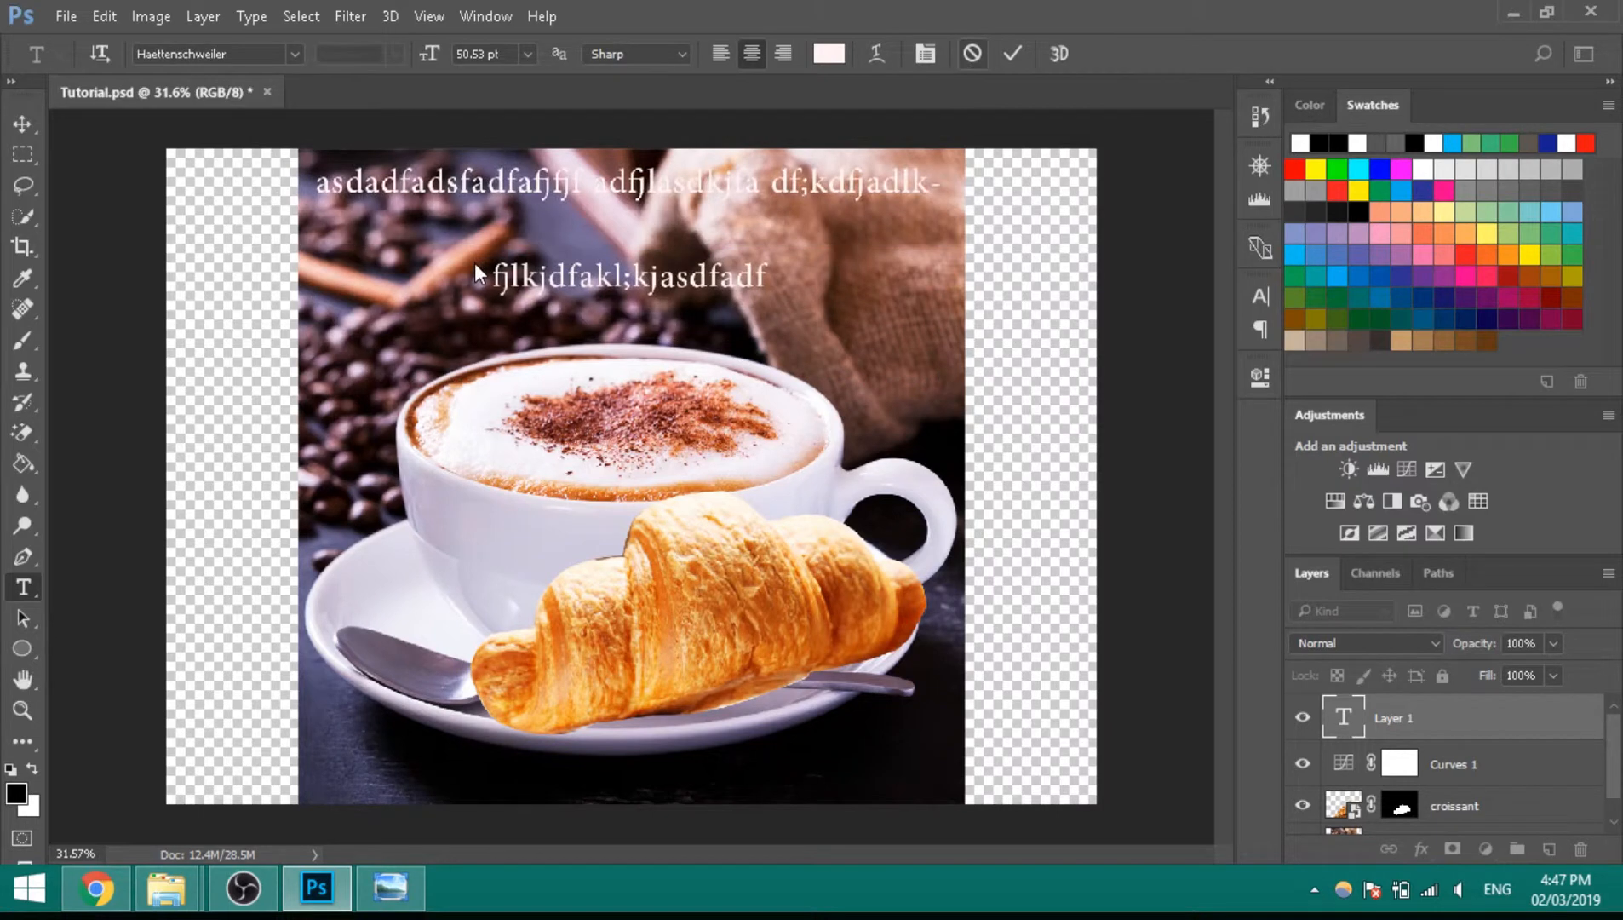
Step: Discard the placeholder paragraph text and add the title "Tutorial" as point text over the coffee beans at the photo's upper left
key(Escape)
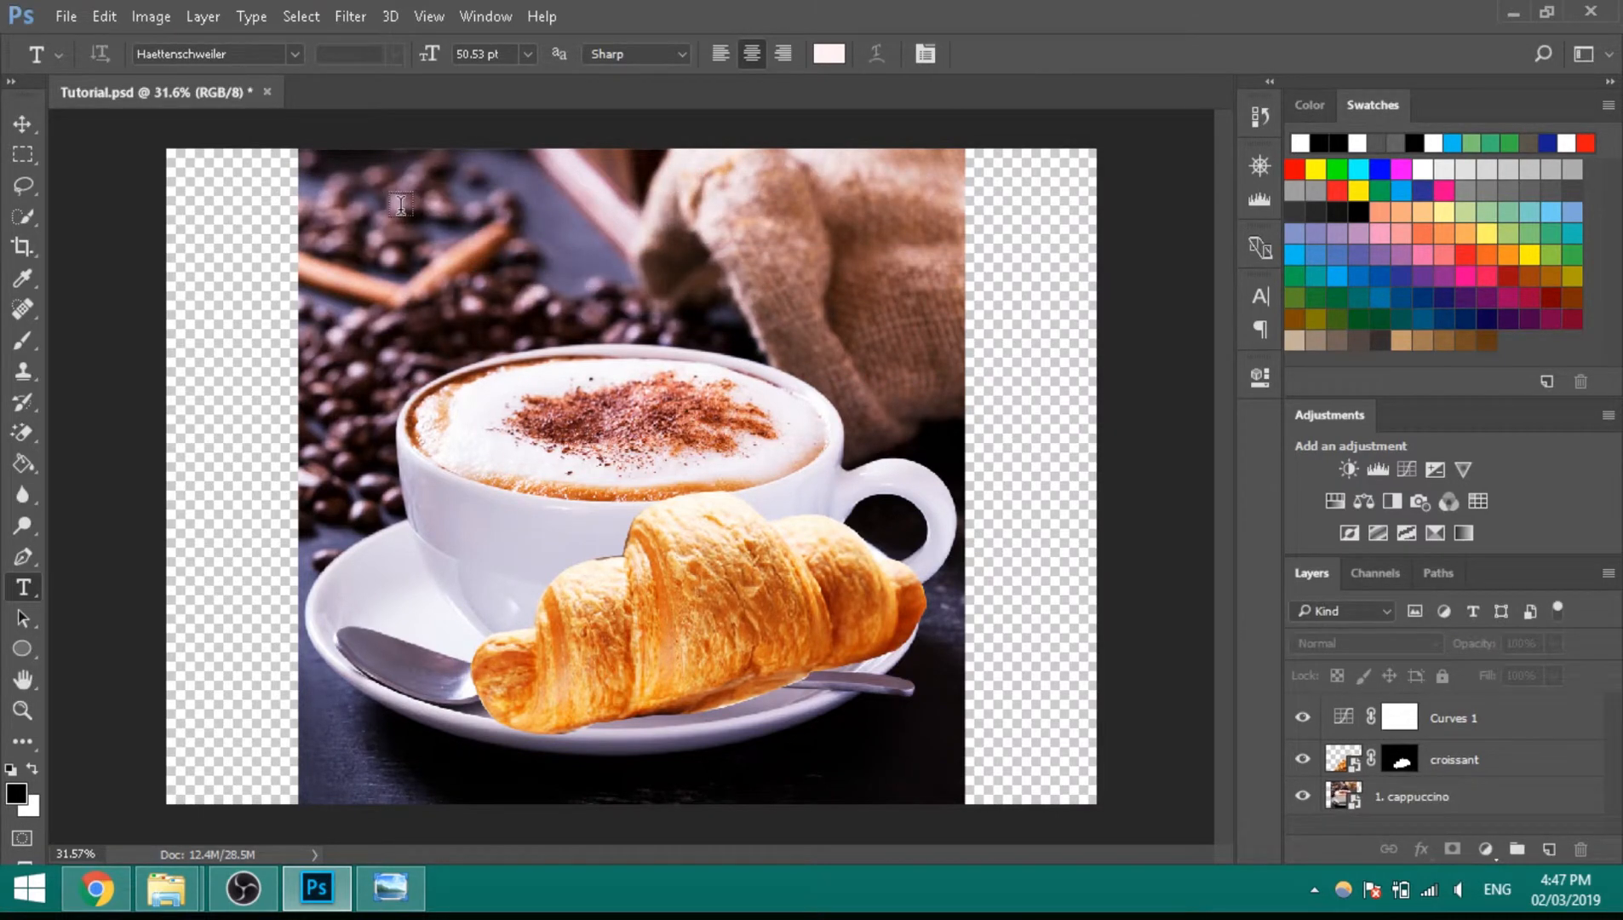
click(401, 204)
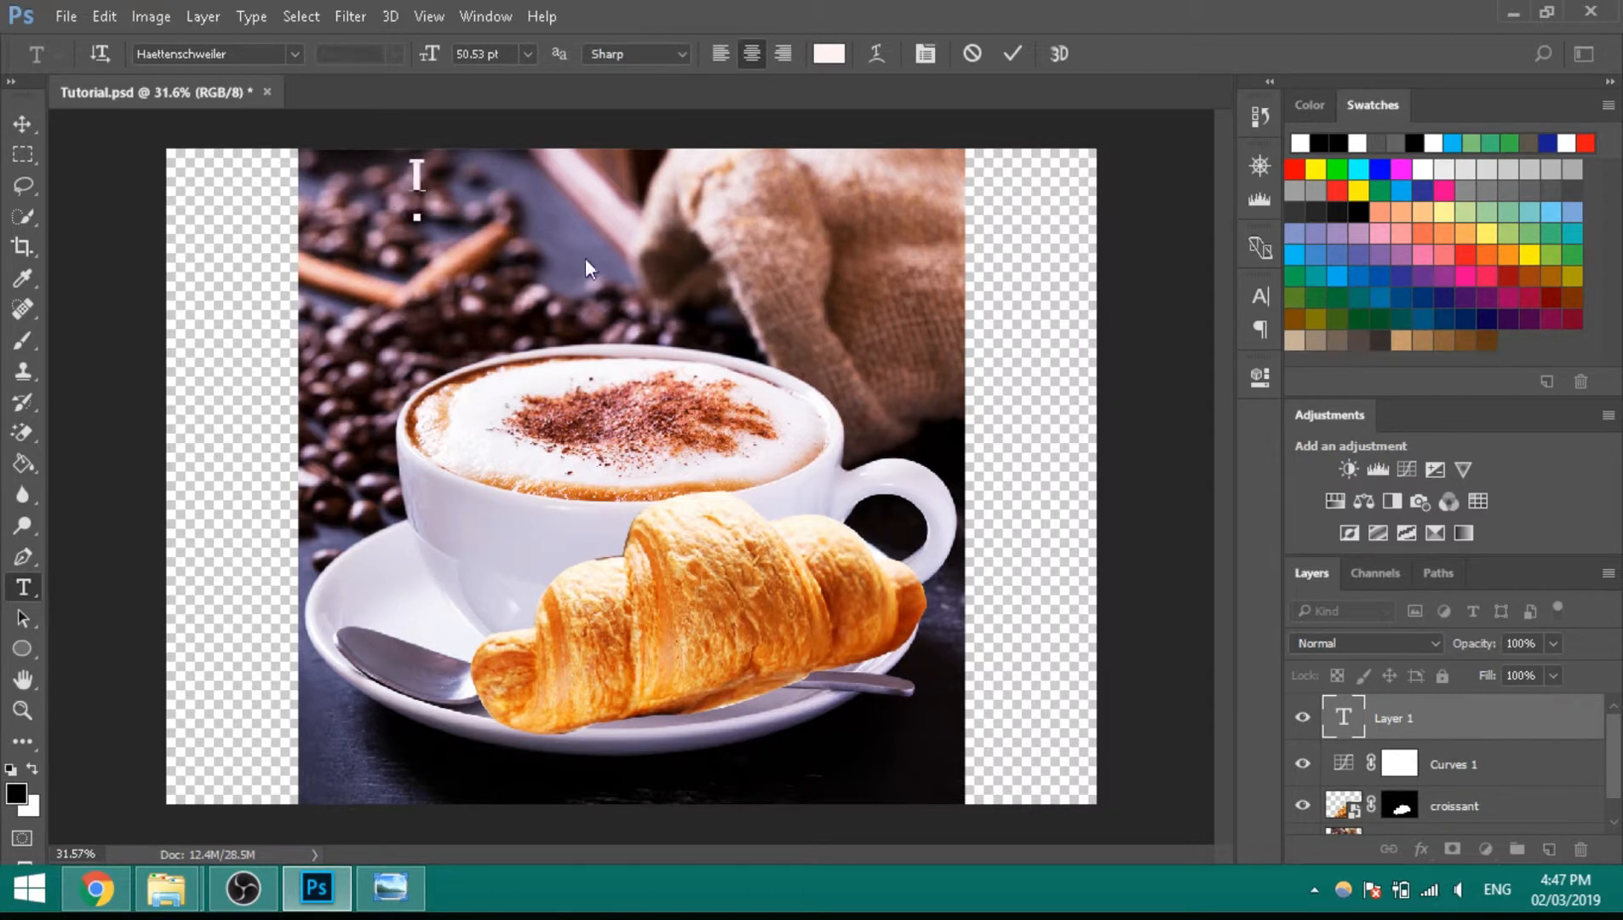
text(Tutorai)
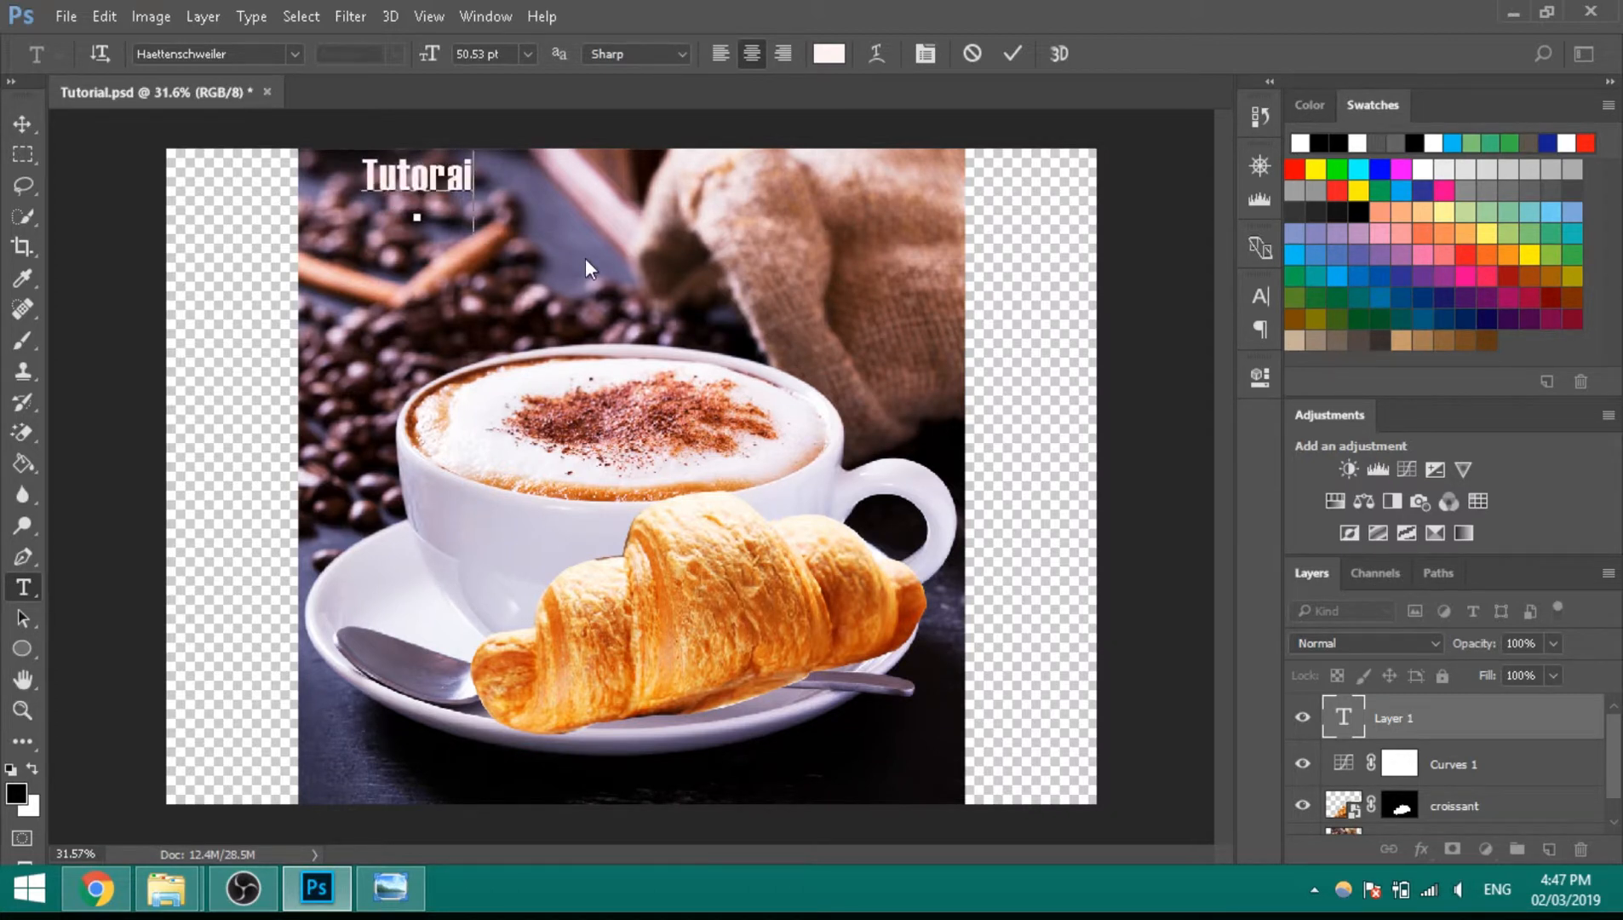
key(BackSpace)
key(BackSpace)
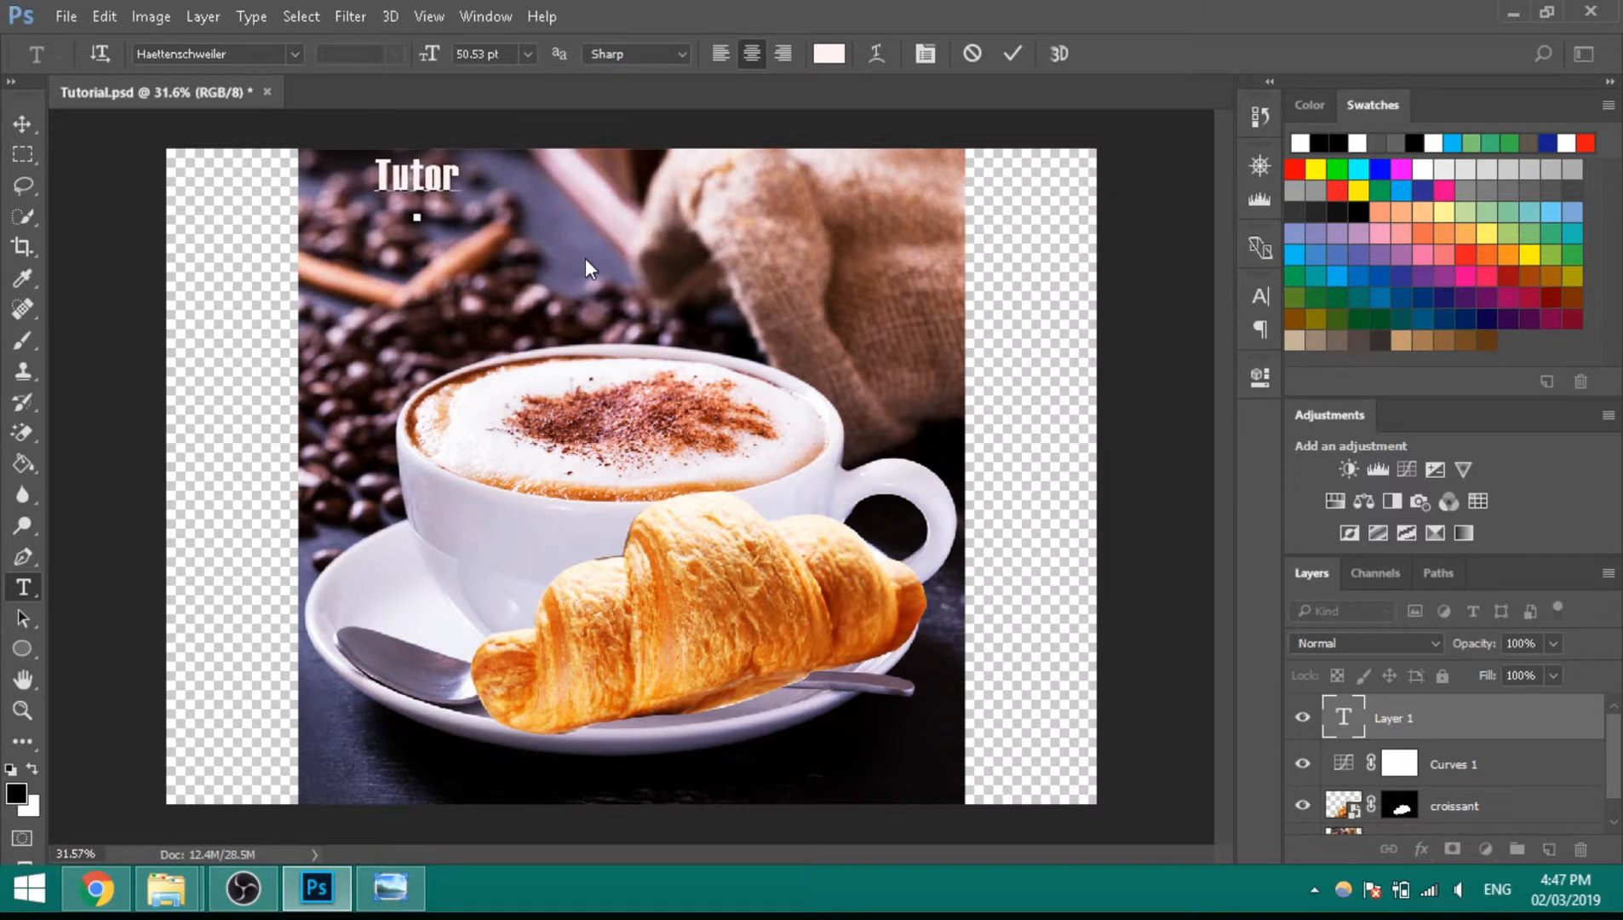
text(ial)
key(ctrl+Return)
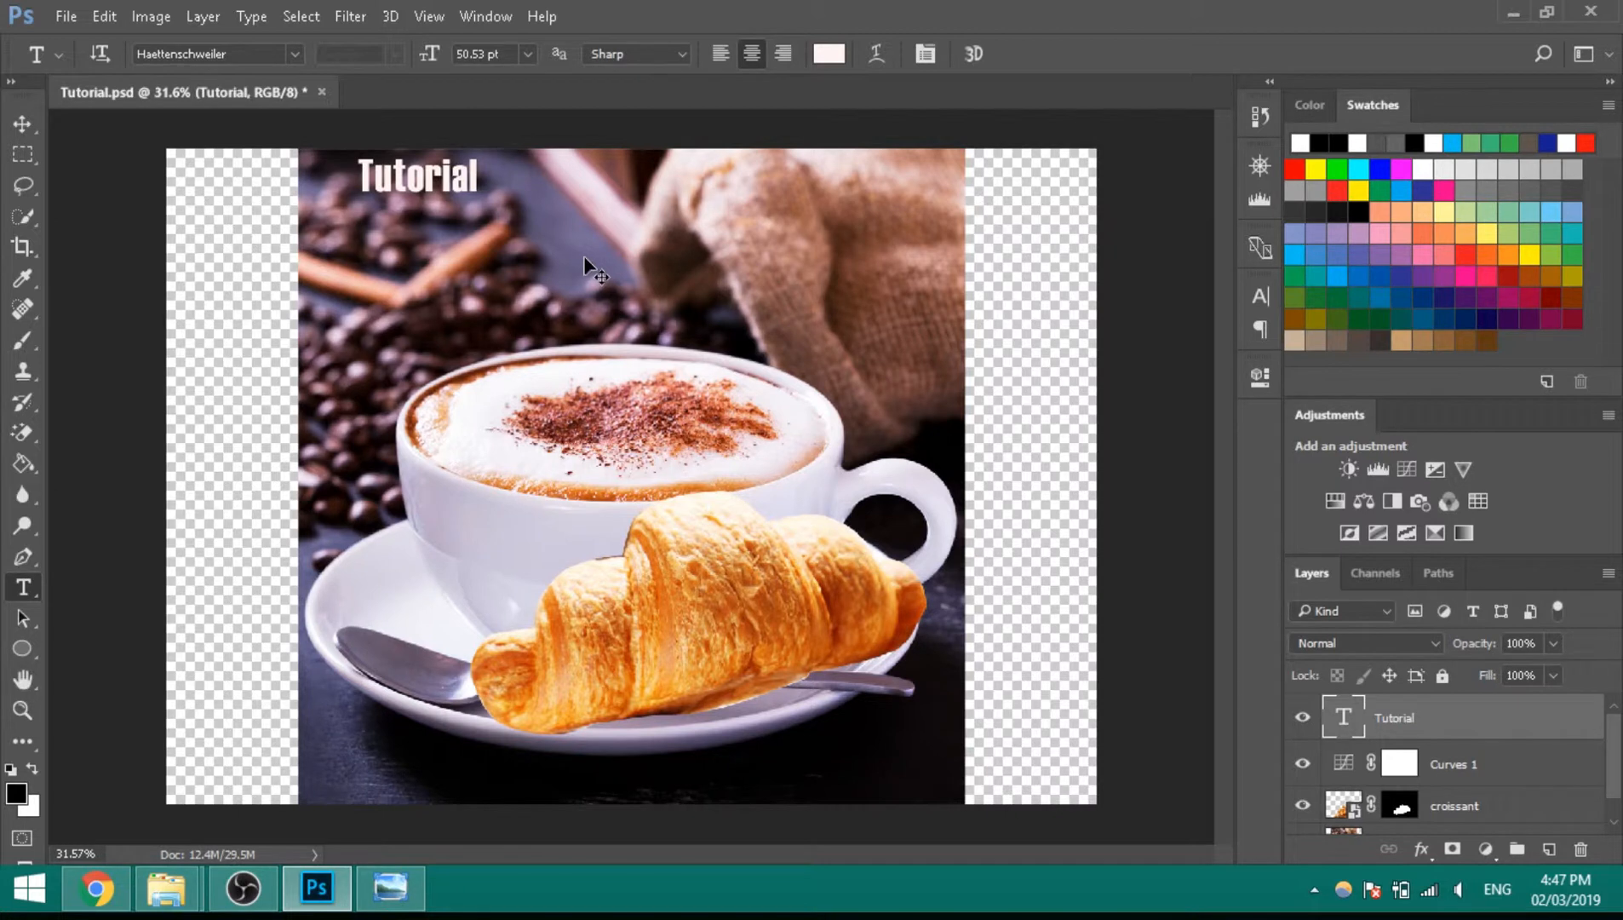
Step: Move the "Tutorial" text toward the horizontal centre of the photo, slightly lower, above the cup
key(v)
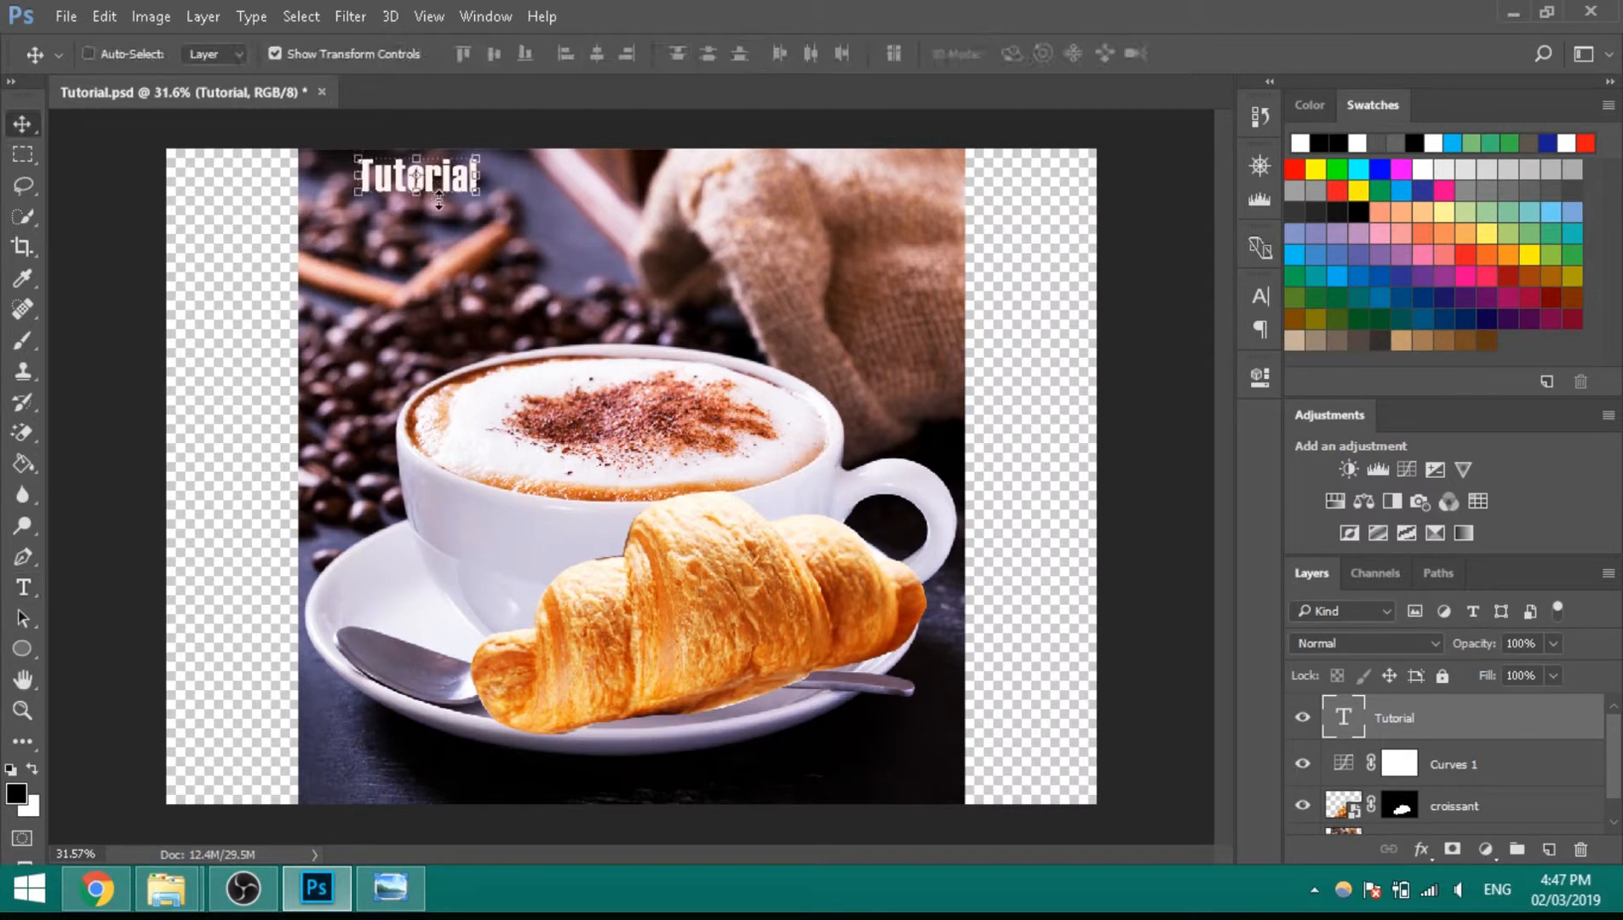
drag(439, 201, 631, 242)
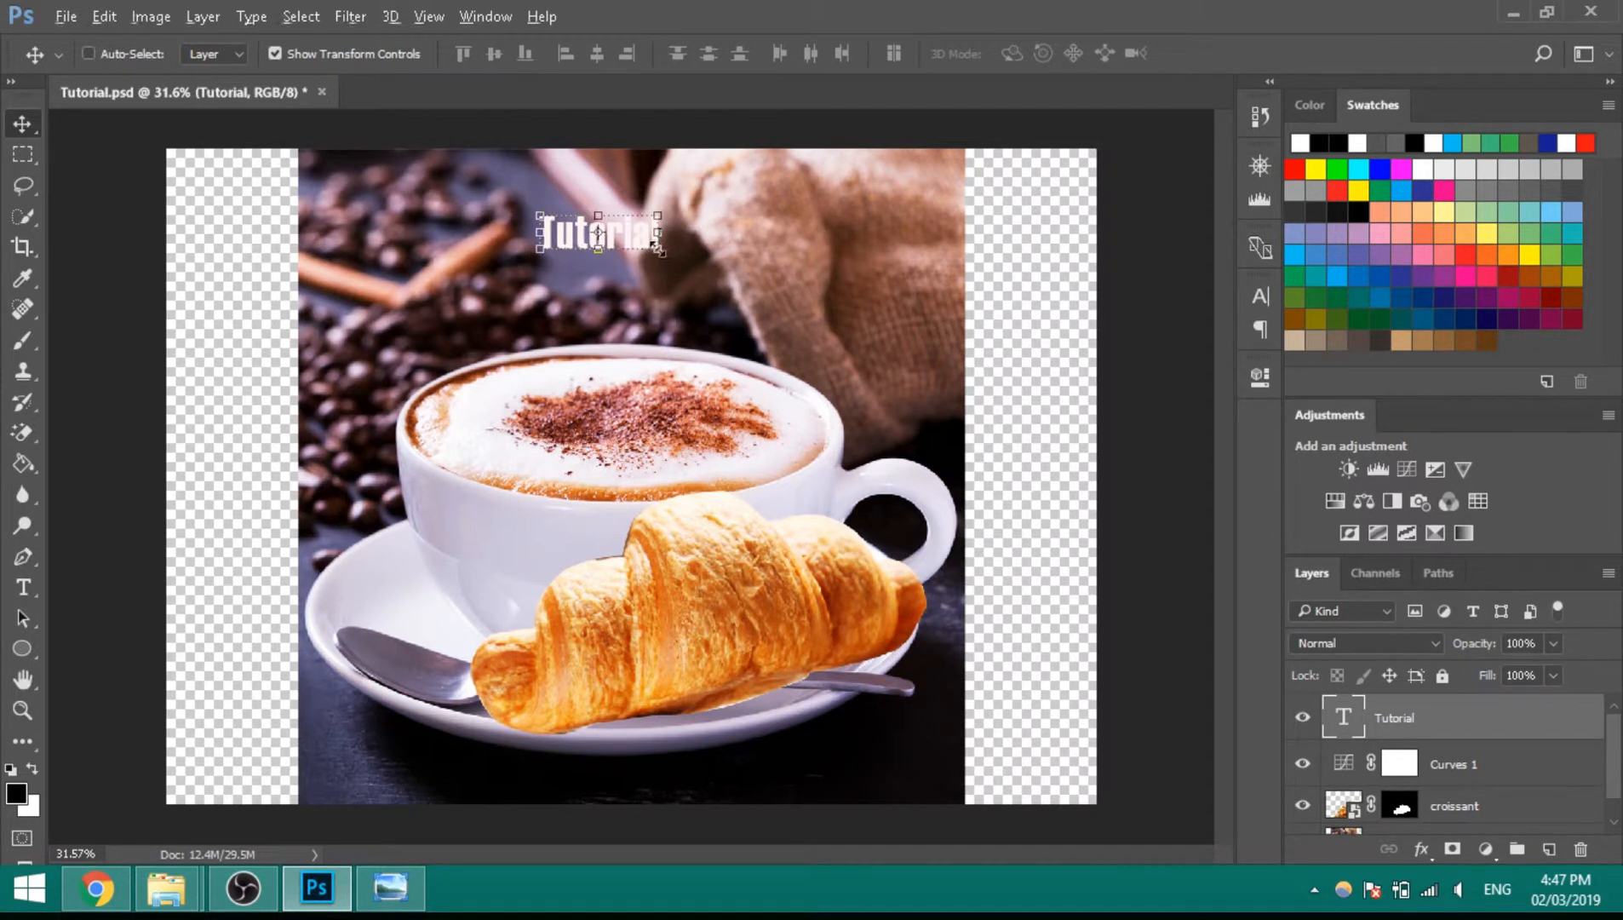
key(ctrl)
Step: Hide the Move tool's transform controls and scale the "Tutorial" text proportionally to about 225% with Free Transform
click(273, 53)
key(ctrl+t)
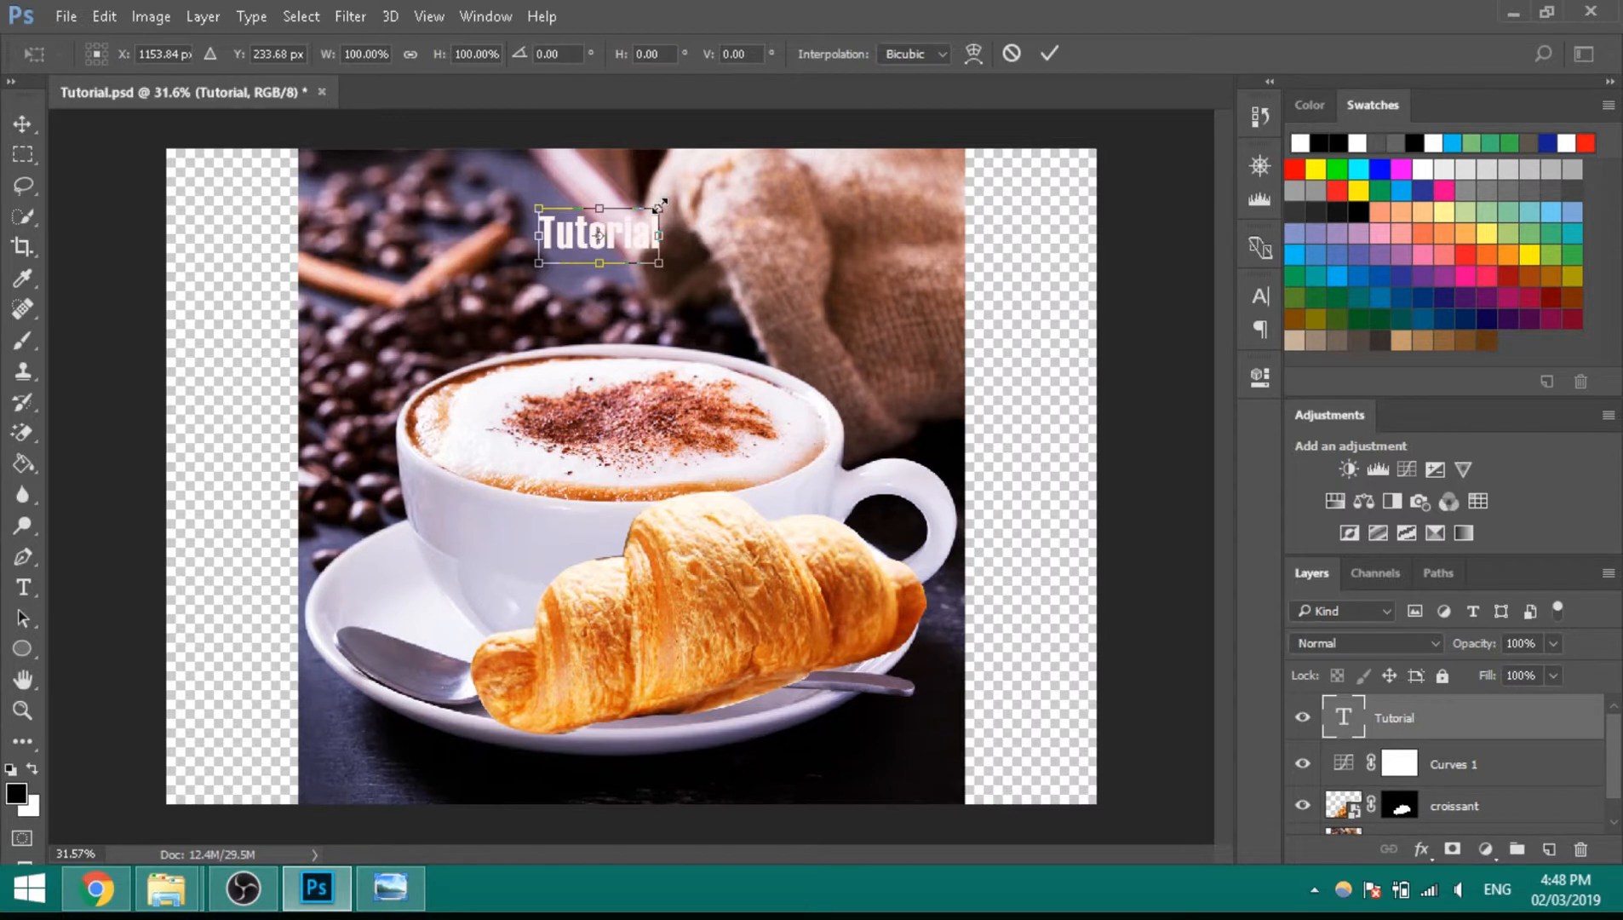
drag(661, 205, 809, 140)
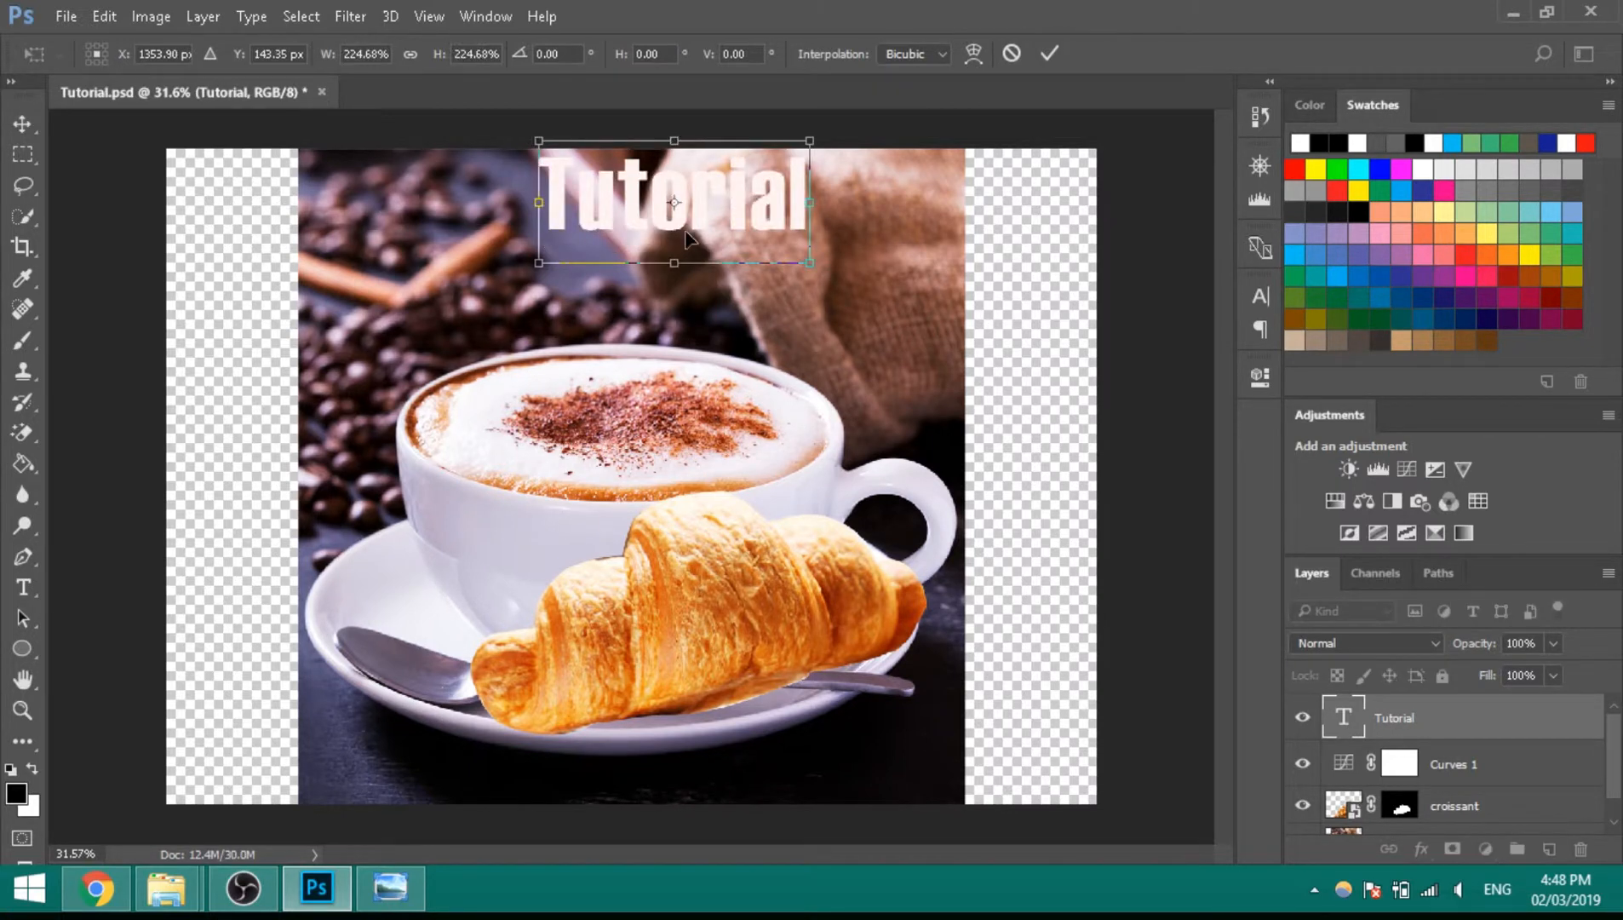
key(Return)
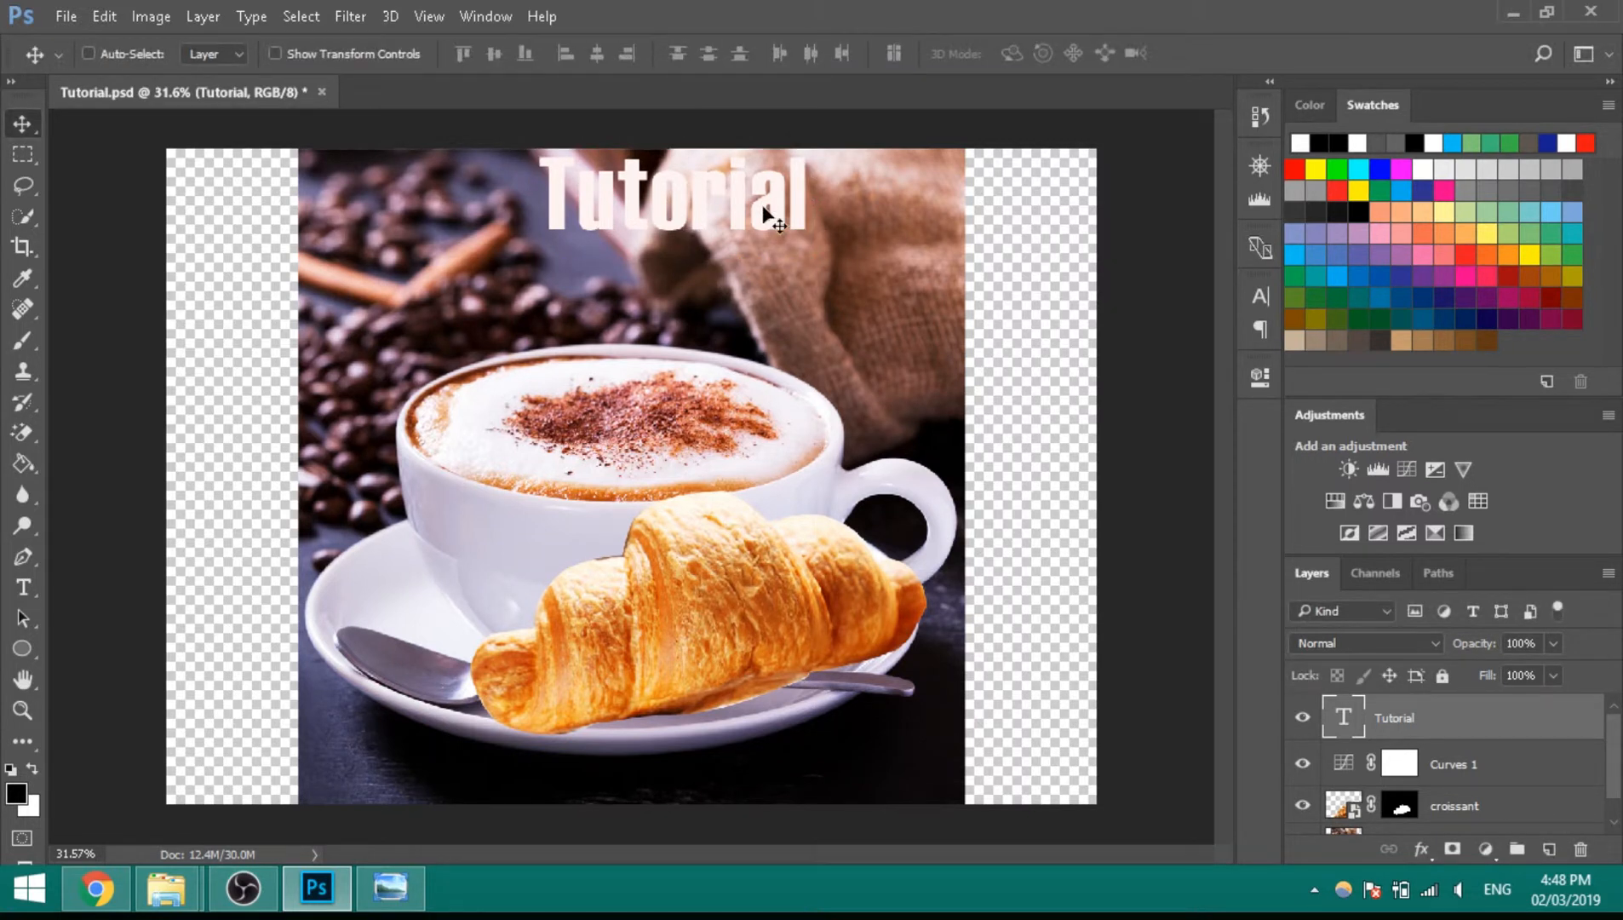
Step: Select the whole "Tutorial" text, set its font size to 120 pt and commit the edit
double_click(773, 218)
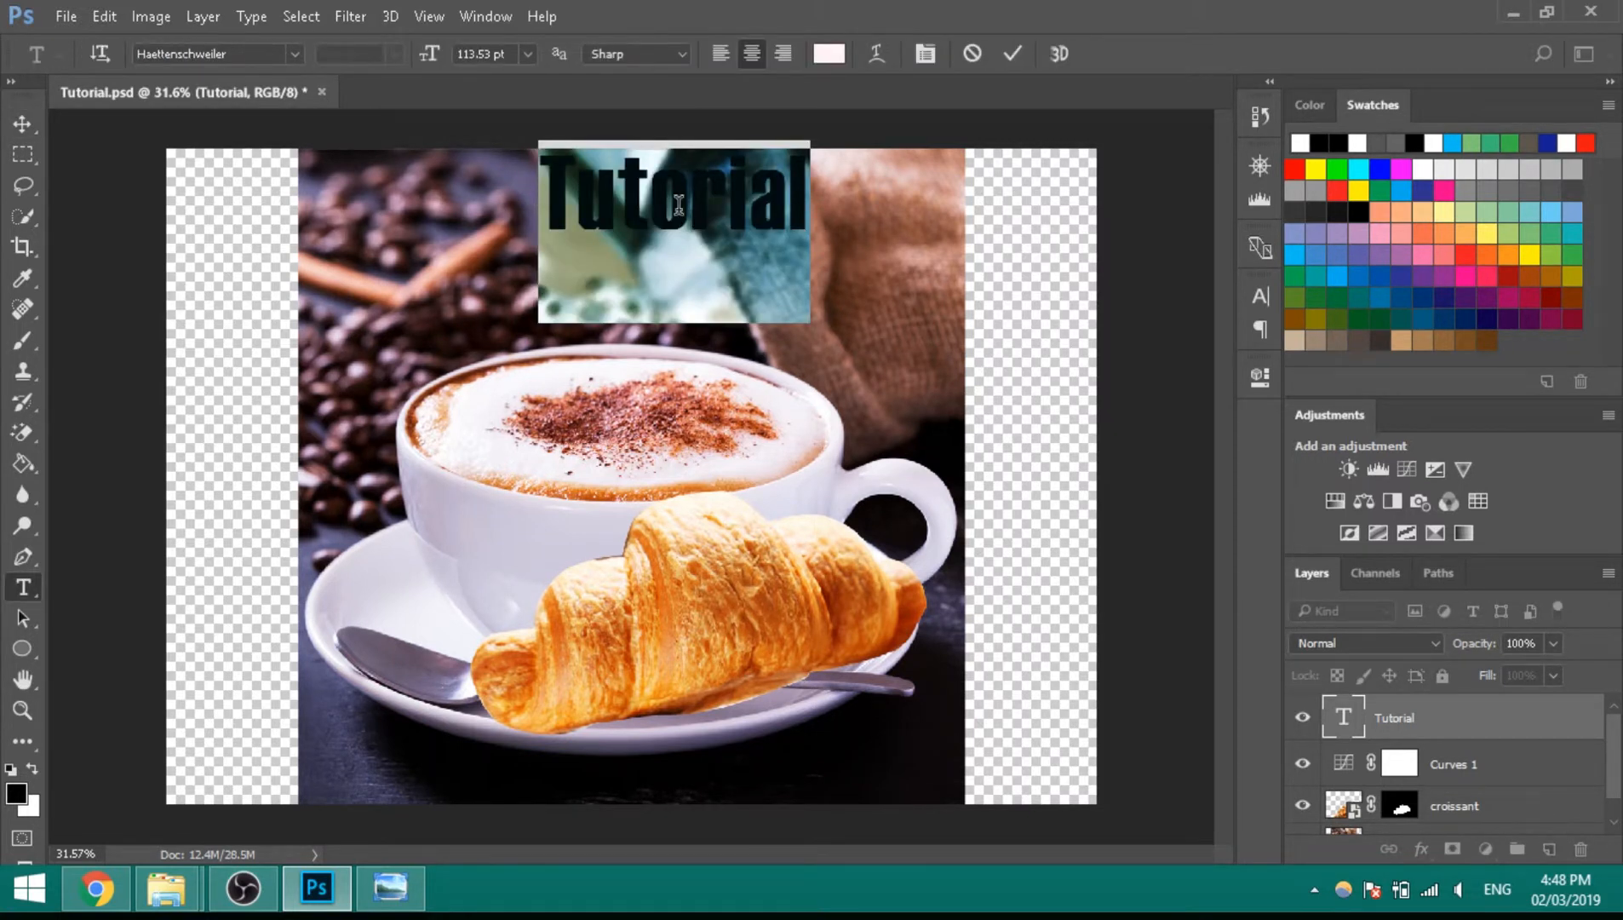
click(433, 55)
text(120)
key(Return)
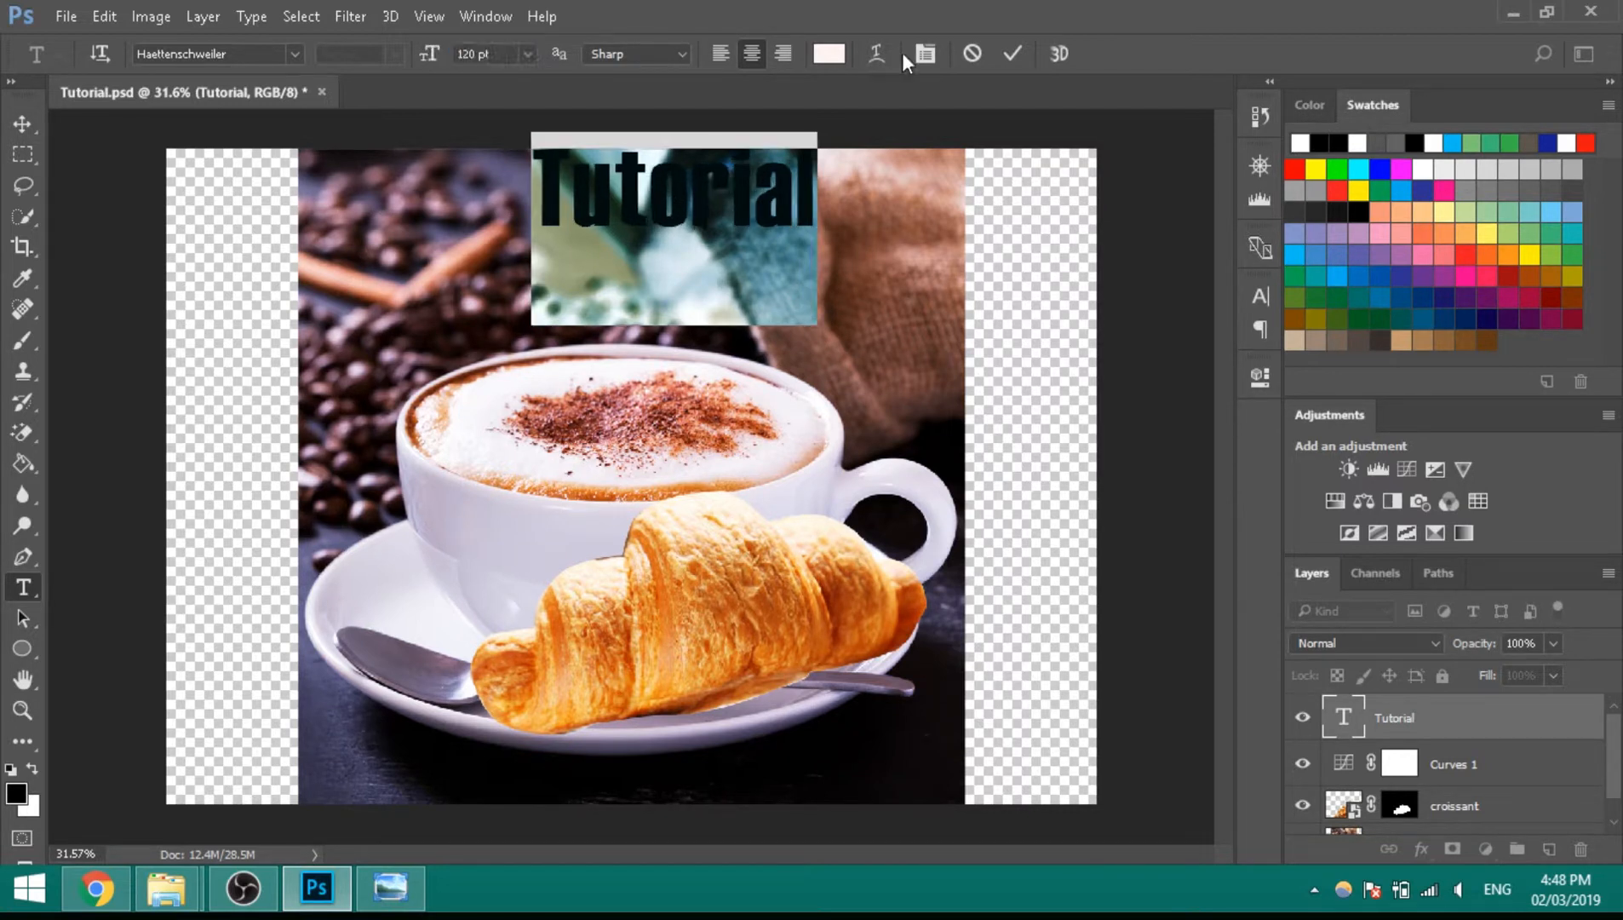
click(1011, 54)
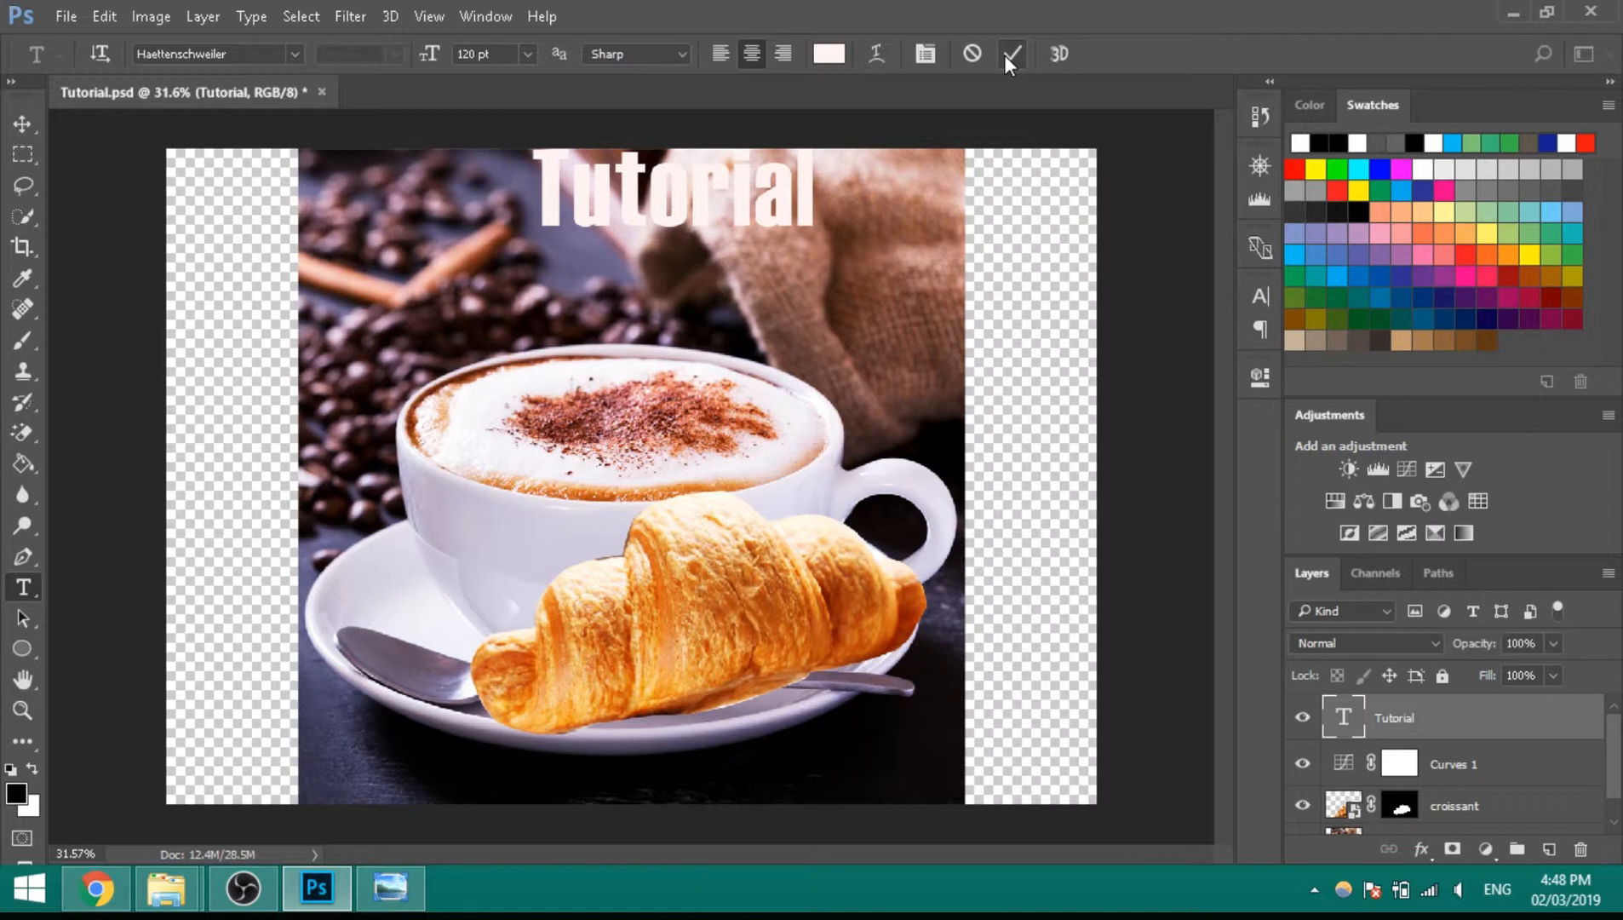
Step: Nudge the "Tutorial" text in large increments down and left until it sits fully inside the photo, centred above the cup
key(v)
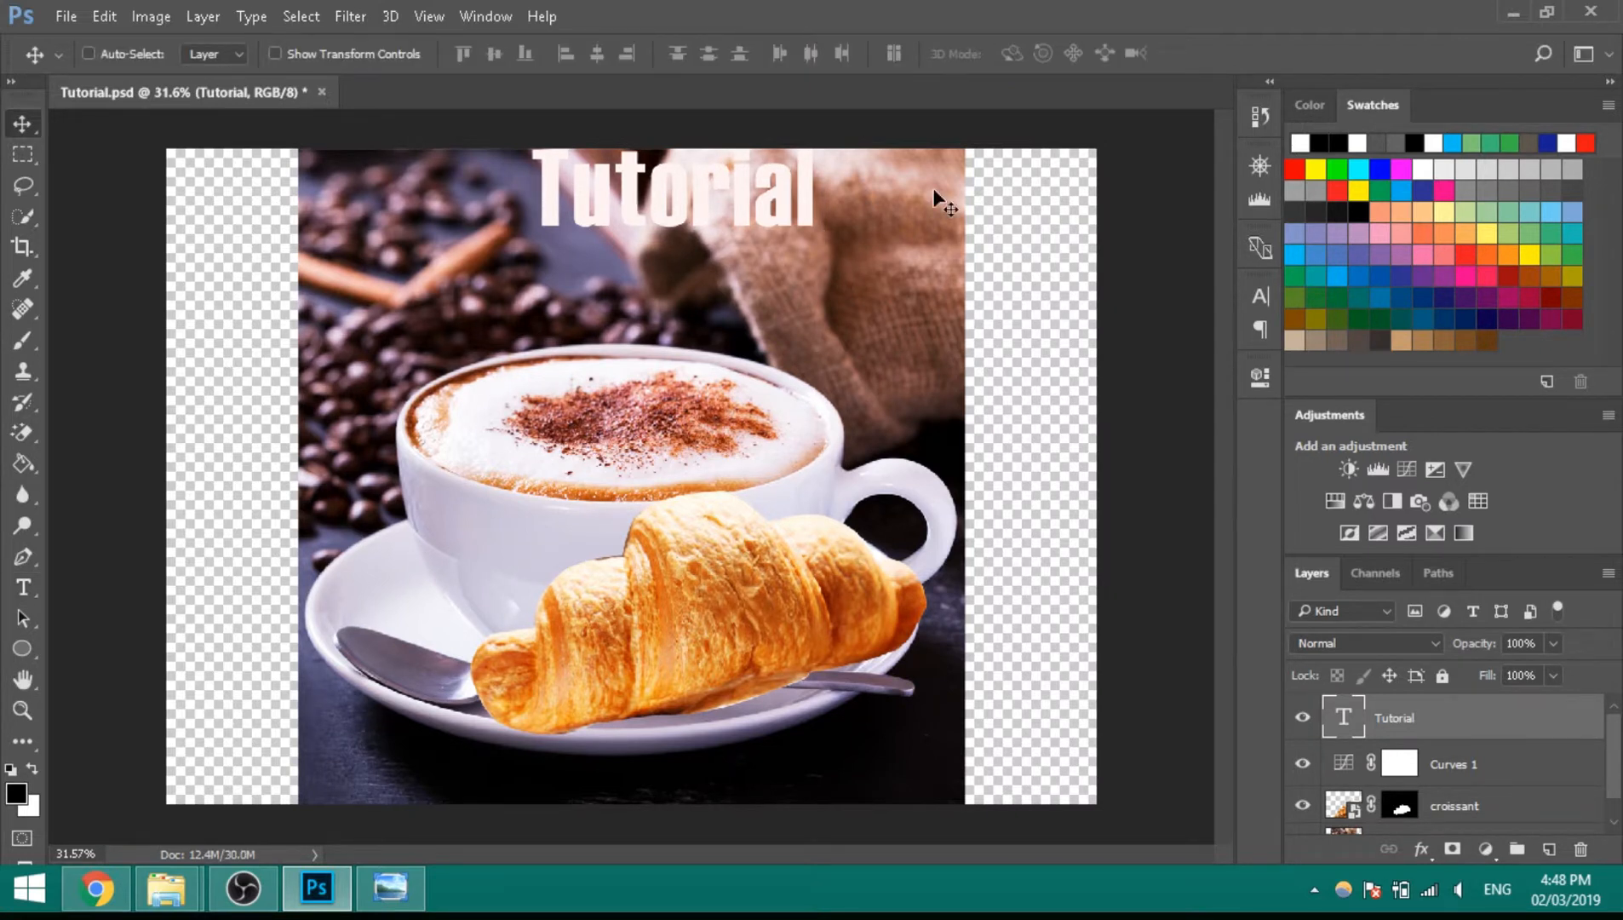
key(shift+Down)
key(shift+Down)
key(shift+Down)
key(shift+Down)
key(shift+Down)
key(shift+Down)
key(shift+Down)
key(shift+Down)
key(shift+Down)
key(shift+Down)
key(shift+Down)
key(shift+Left)
key(shift+Left)
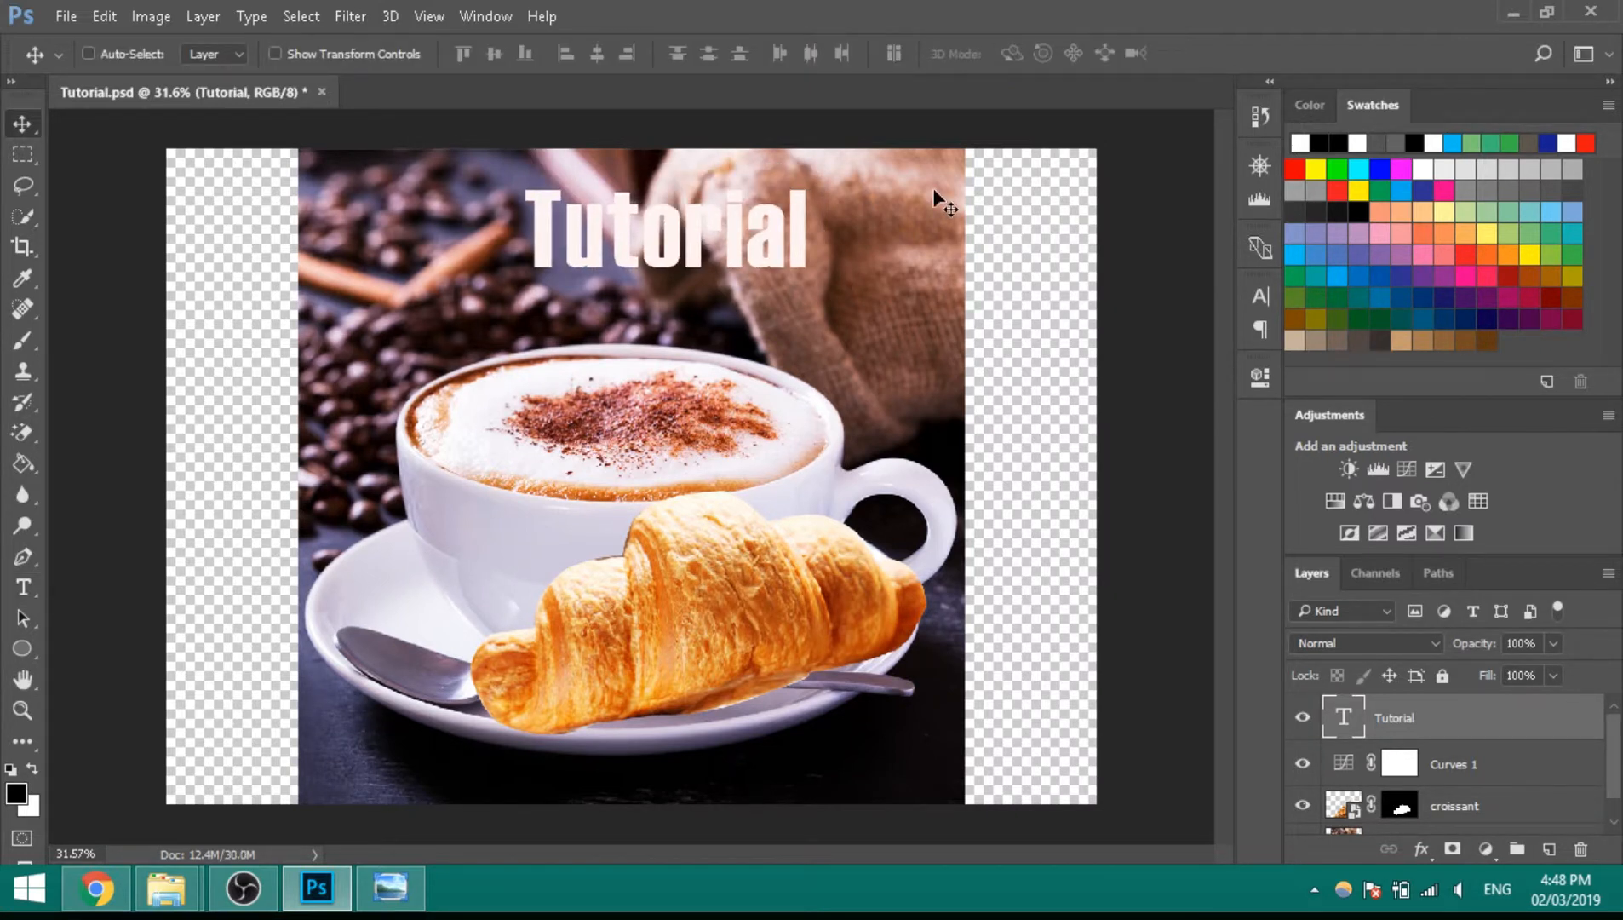
key(shift+Left)
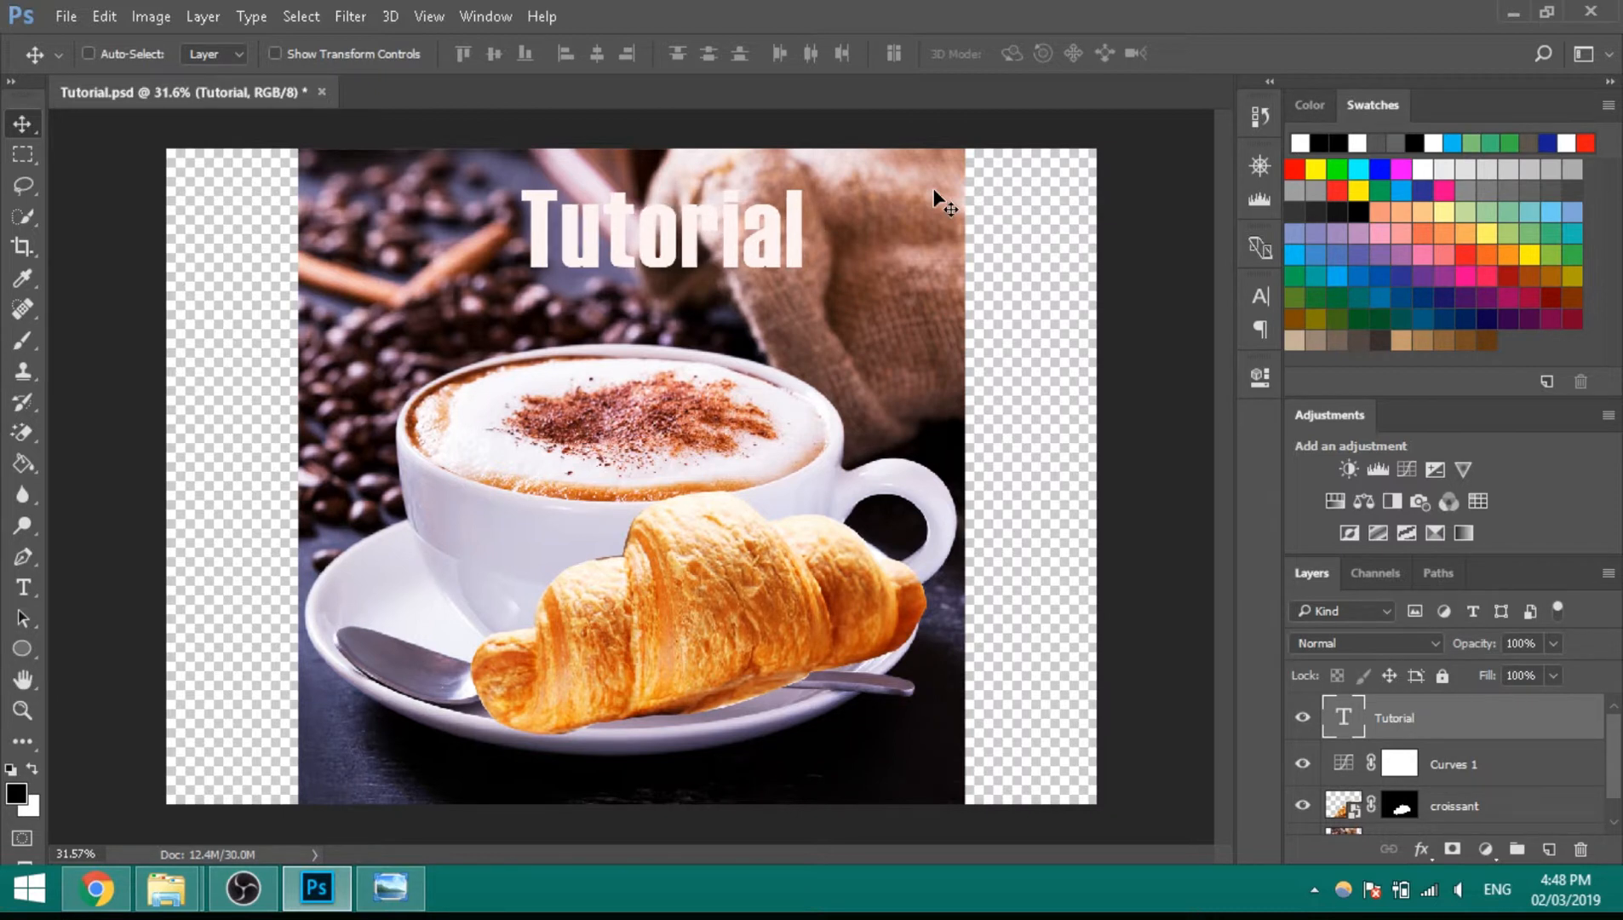
key(shift+Left)
key(shift+Left)
key(shift+Left)
key(shift+Up)
key(shift+Up)
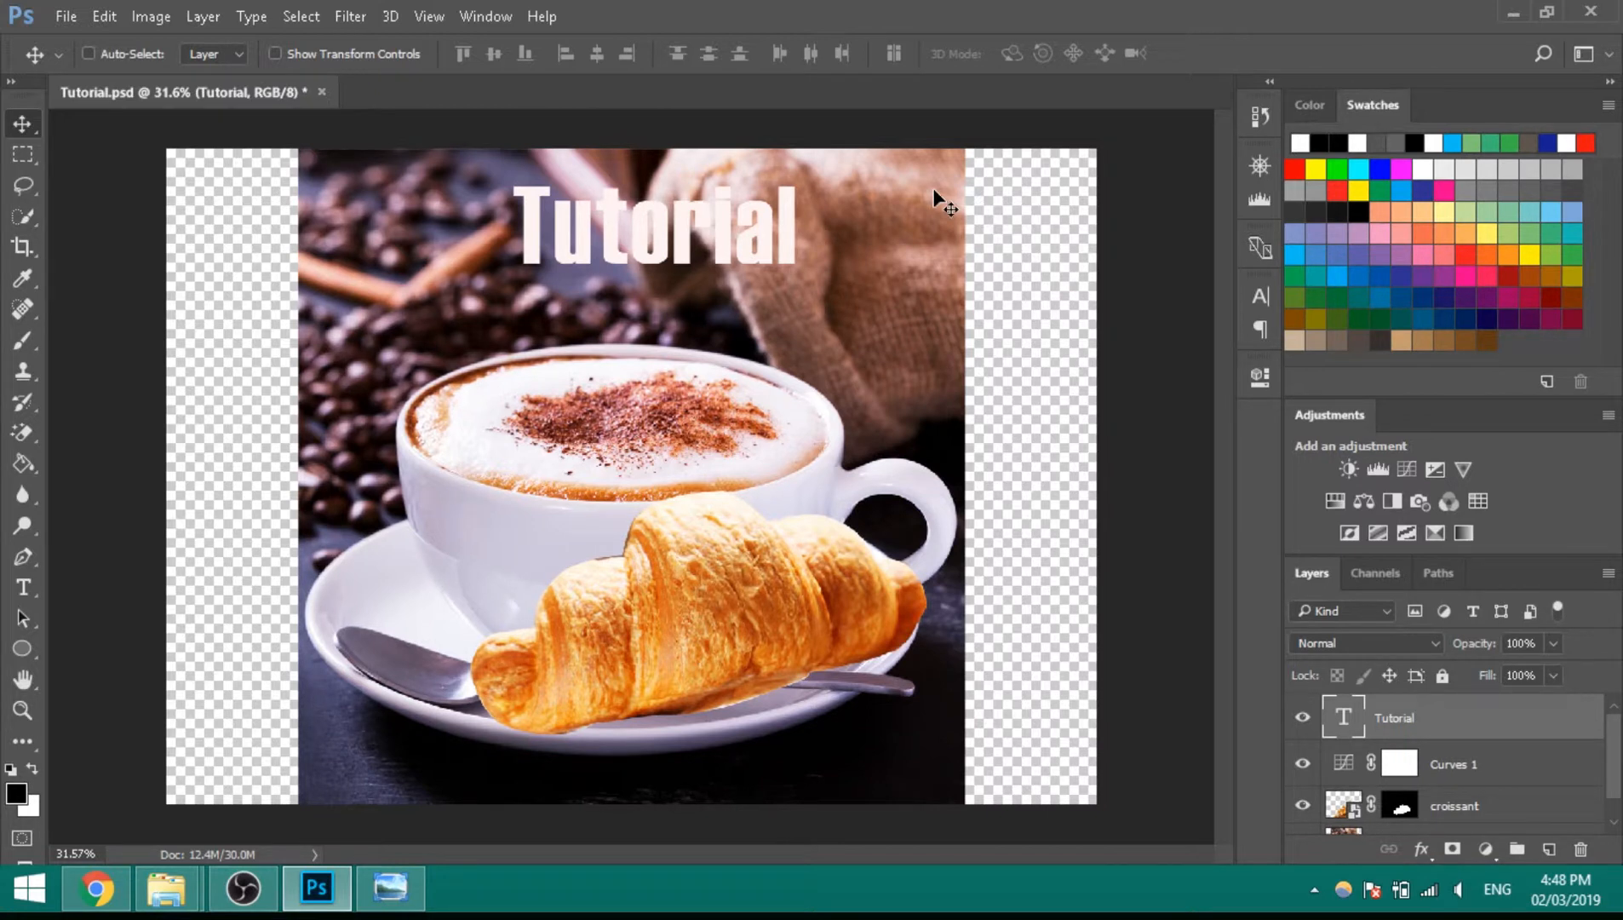
key(shift+Left)
key(shift+Left)
key(shift+Left)
key(shift+Left)
key(shift+Left)
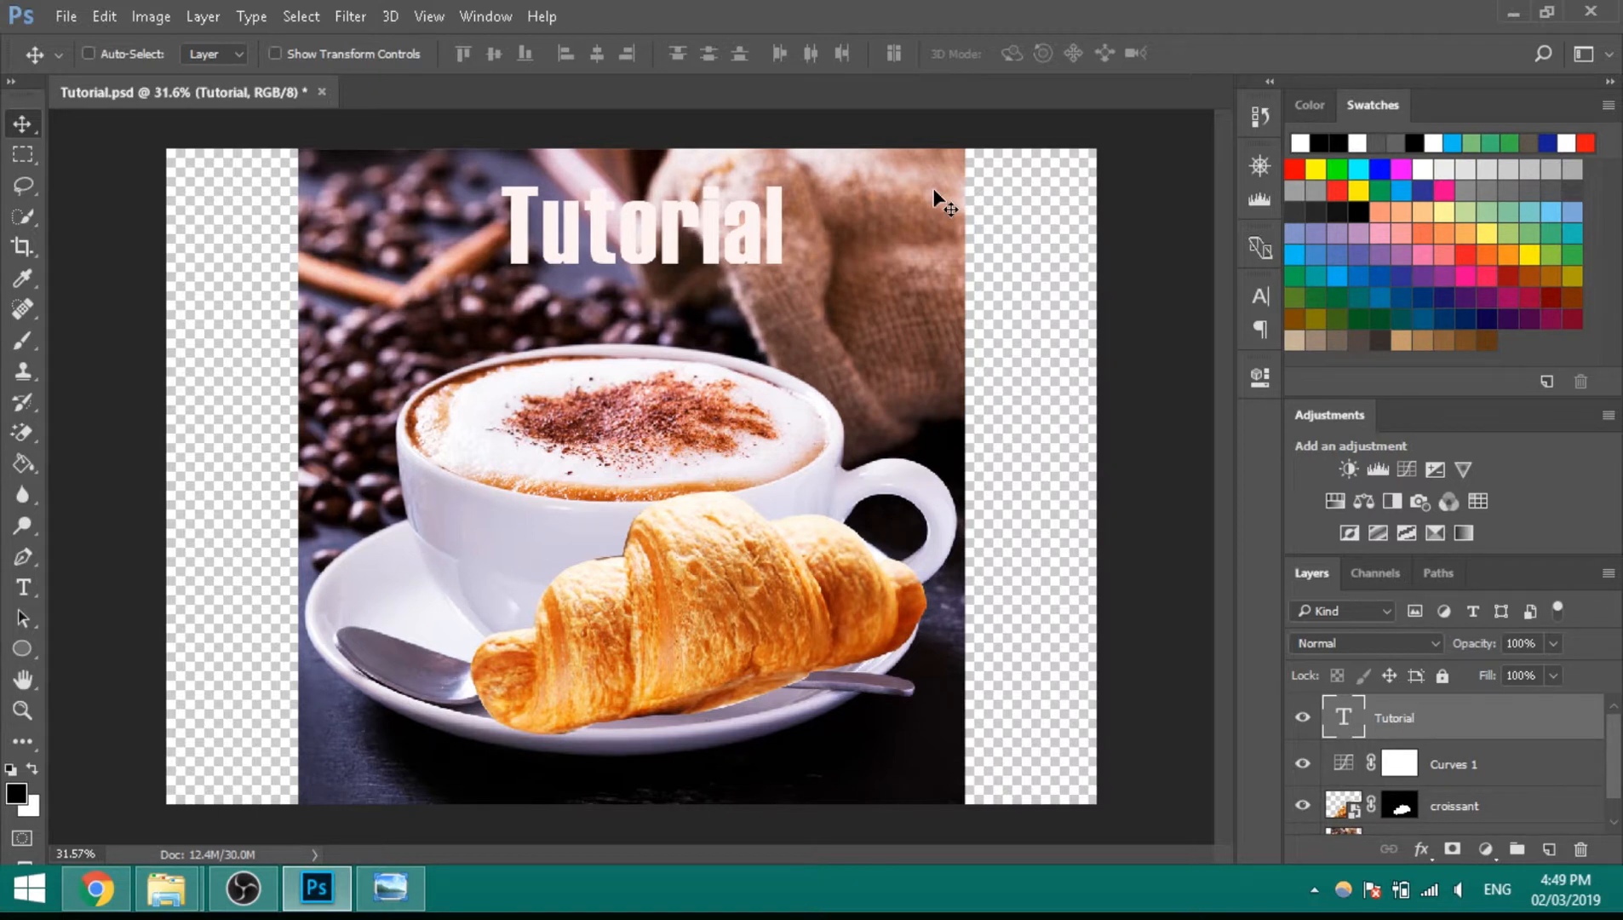
key(shift+Left)
key(shift+Left)
key(shift+Left)
key(shift+Left)
key(shift+Left)
key(shift+Left)
key(shift+Left)
key(shift+Left)
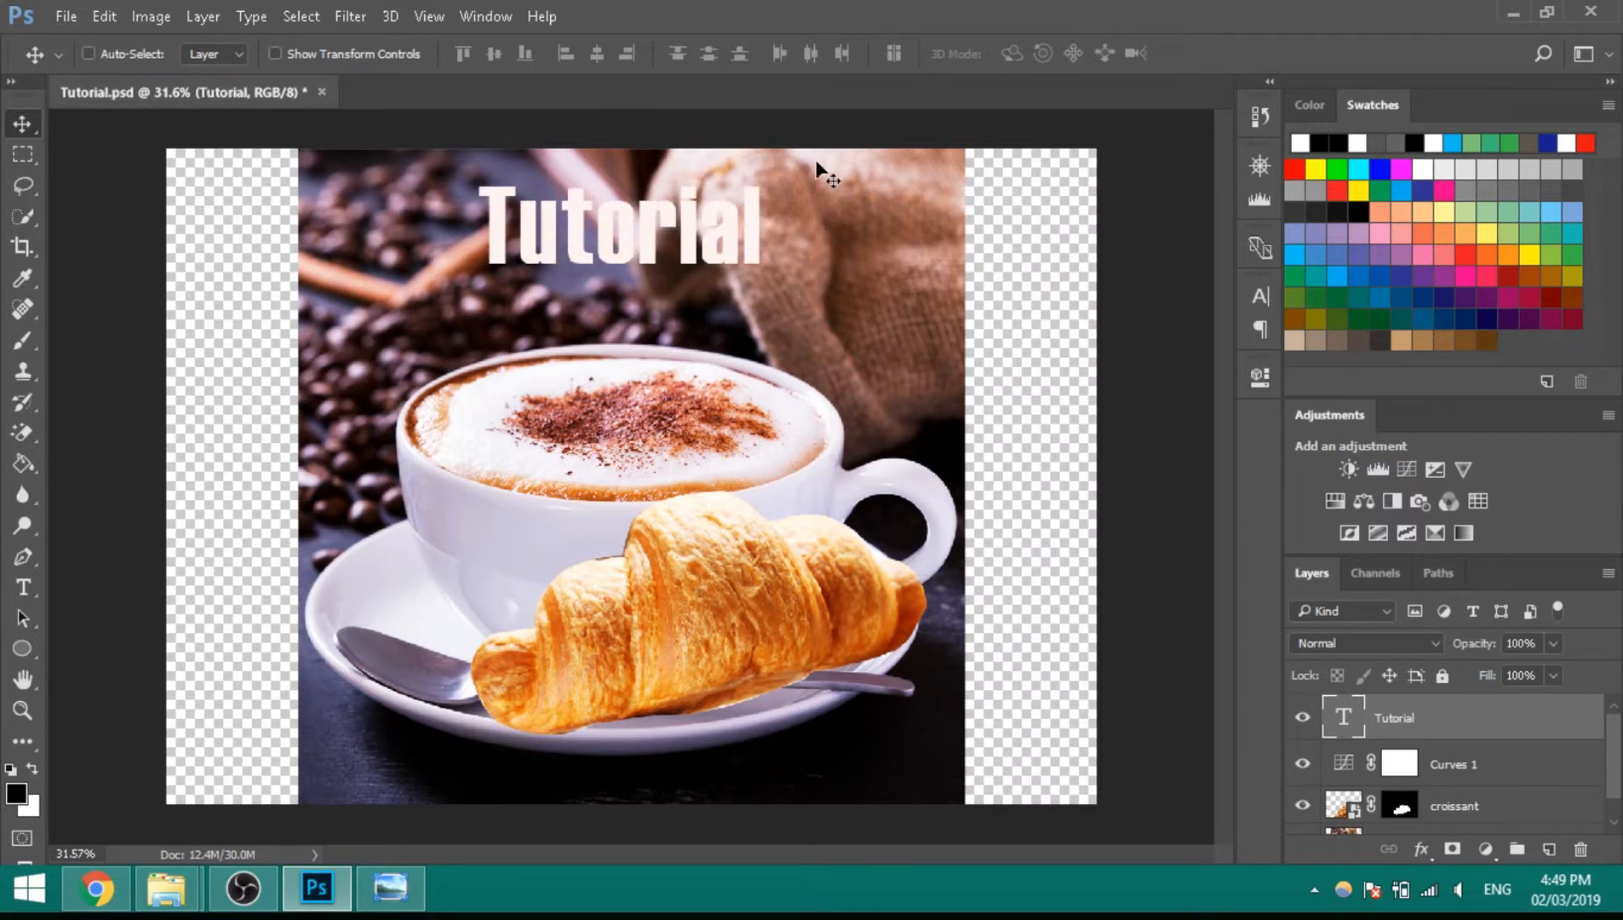
Step: Show the transform controls, enlarge the "Tutorial" text about its centre to about 206 pt, and shift it slightly down
click(275, 54)
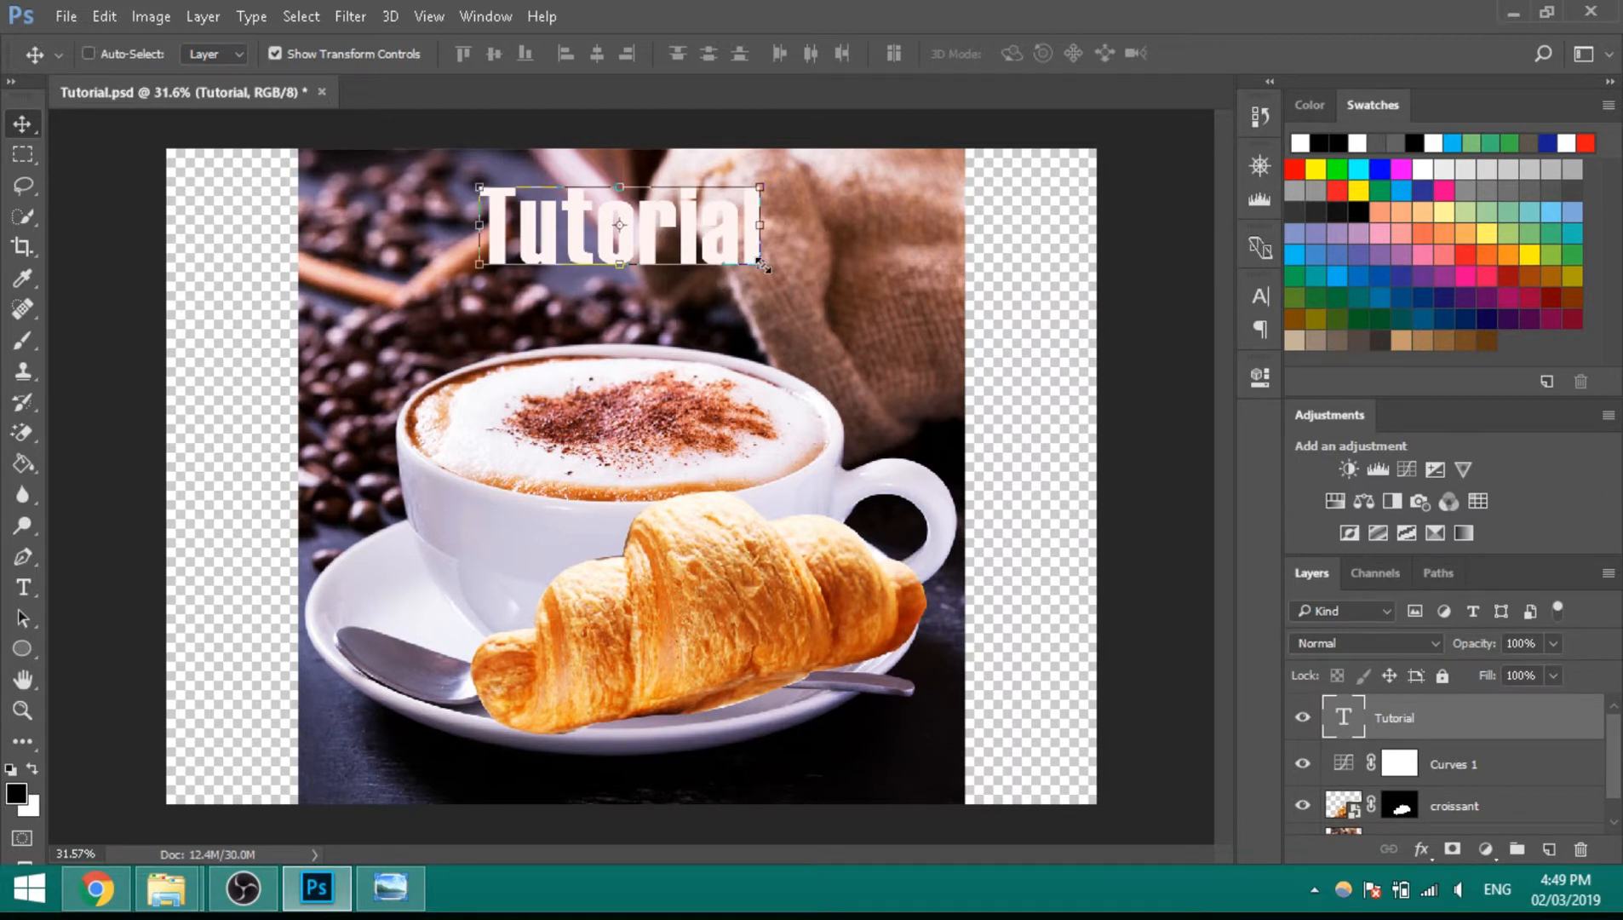
drag(762, 265, 796, 298)
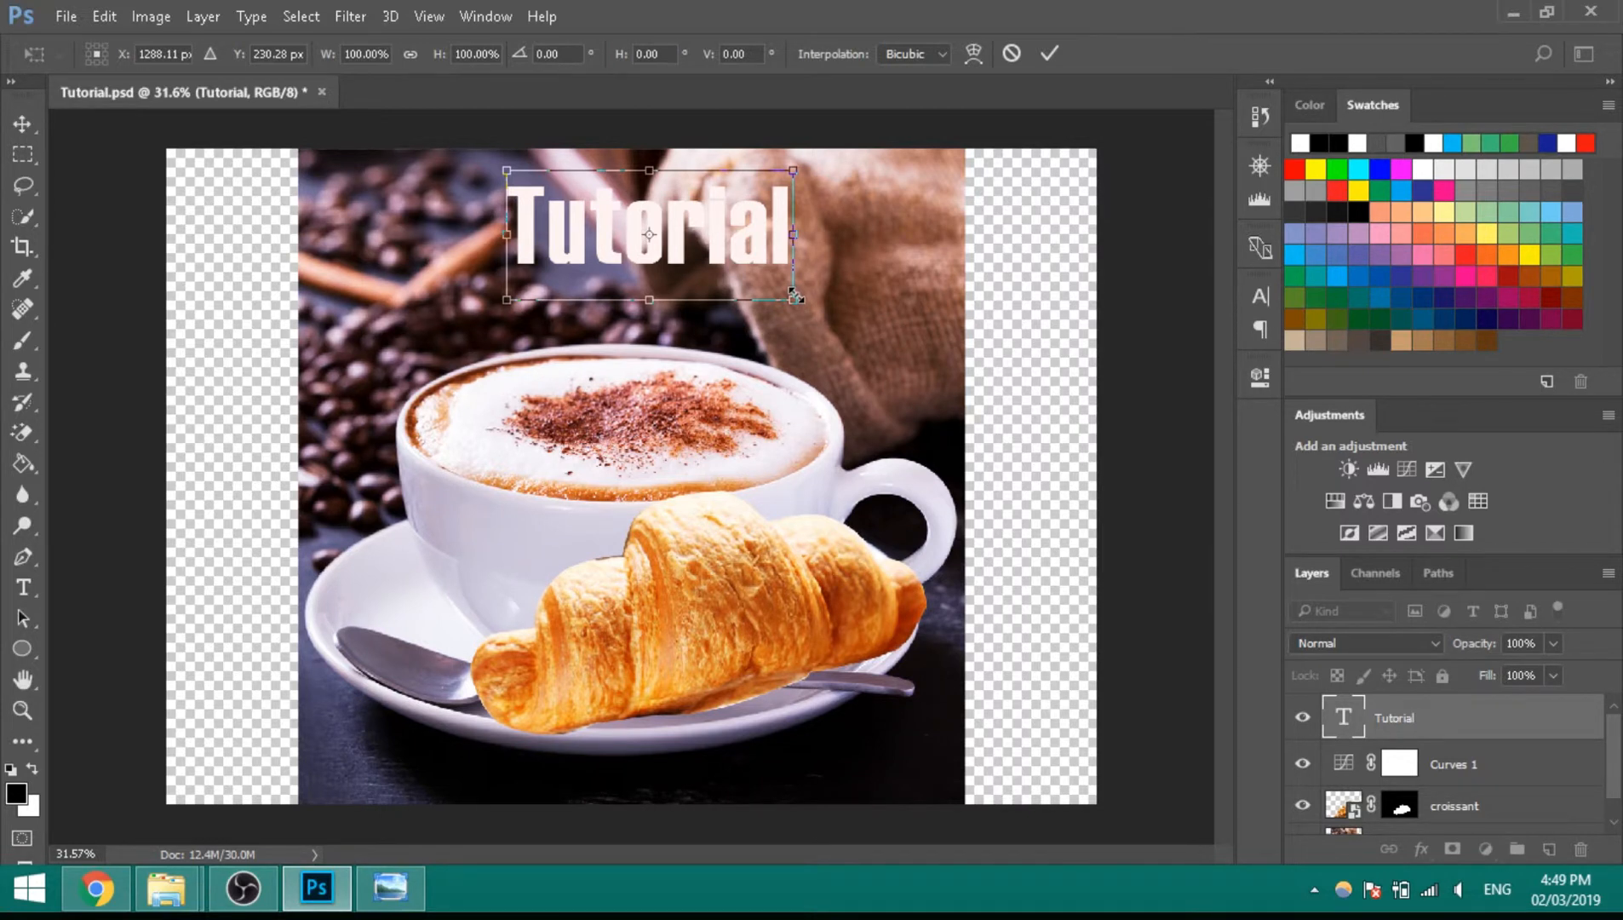
drag(794, 296, 896, 365)
key(Return)
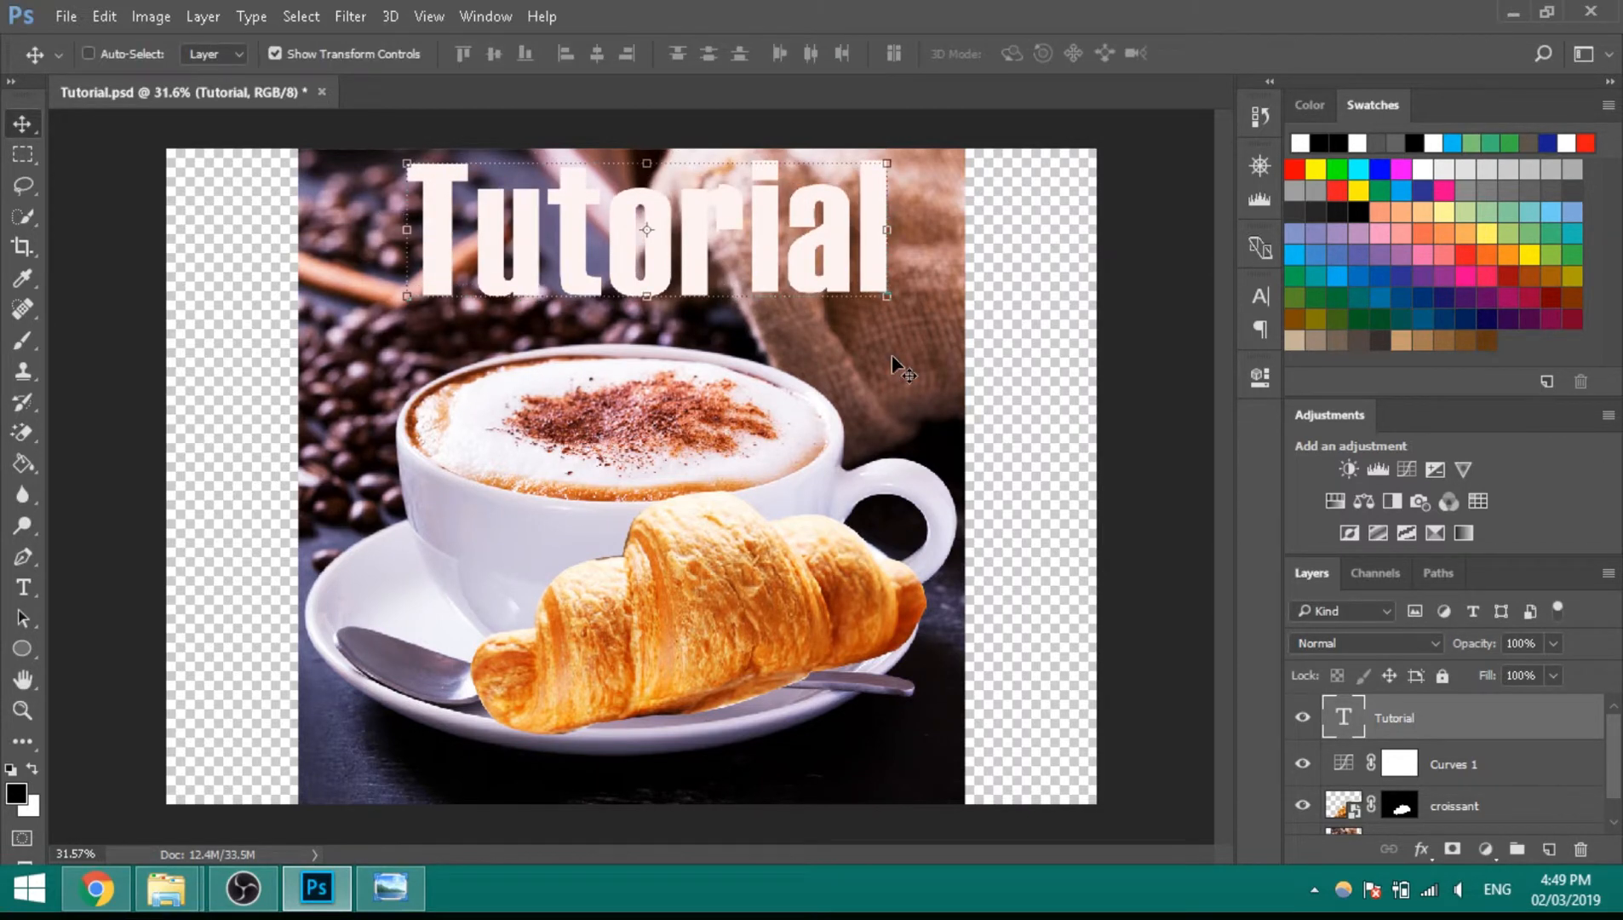
drag(593, 226, 593, 234)
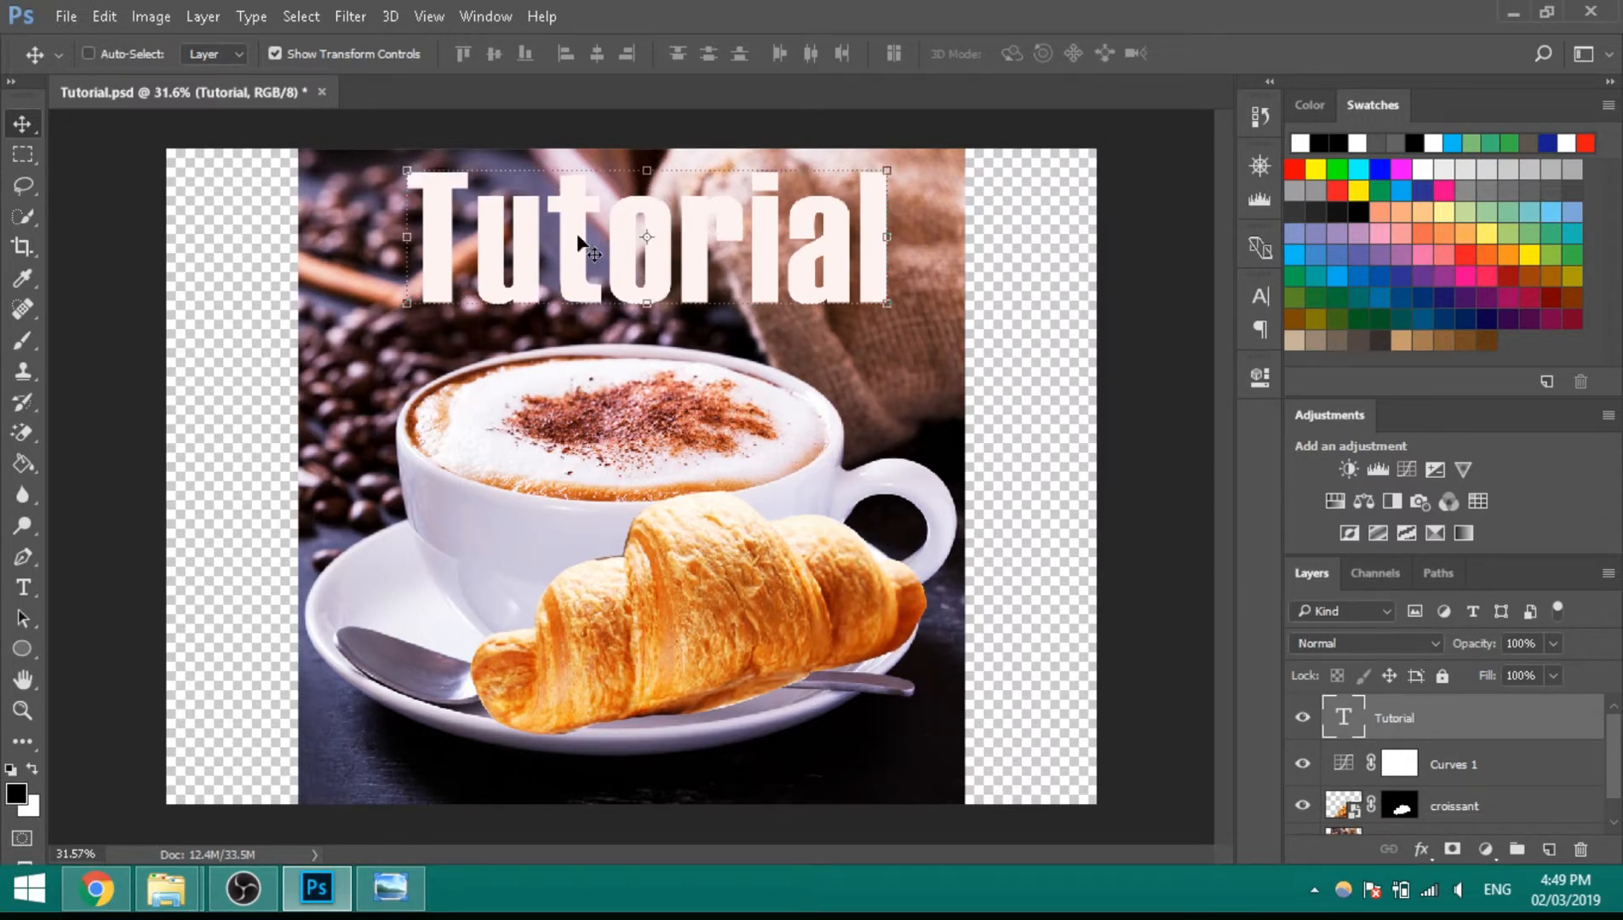
Step: Select the whole "Tutorial" text, change its colour to dark blue 131389 and commit the edit
double_click(587, 237)
click(592, 239)
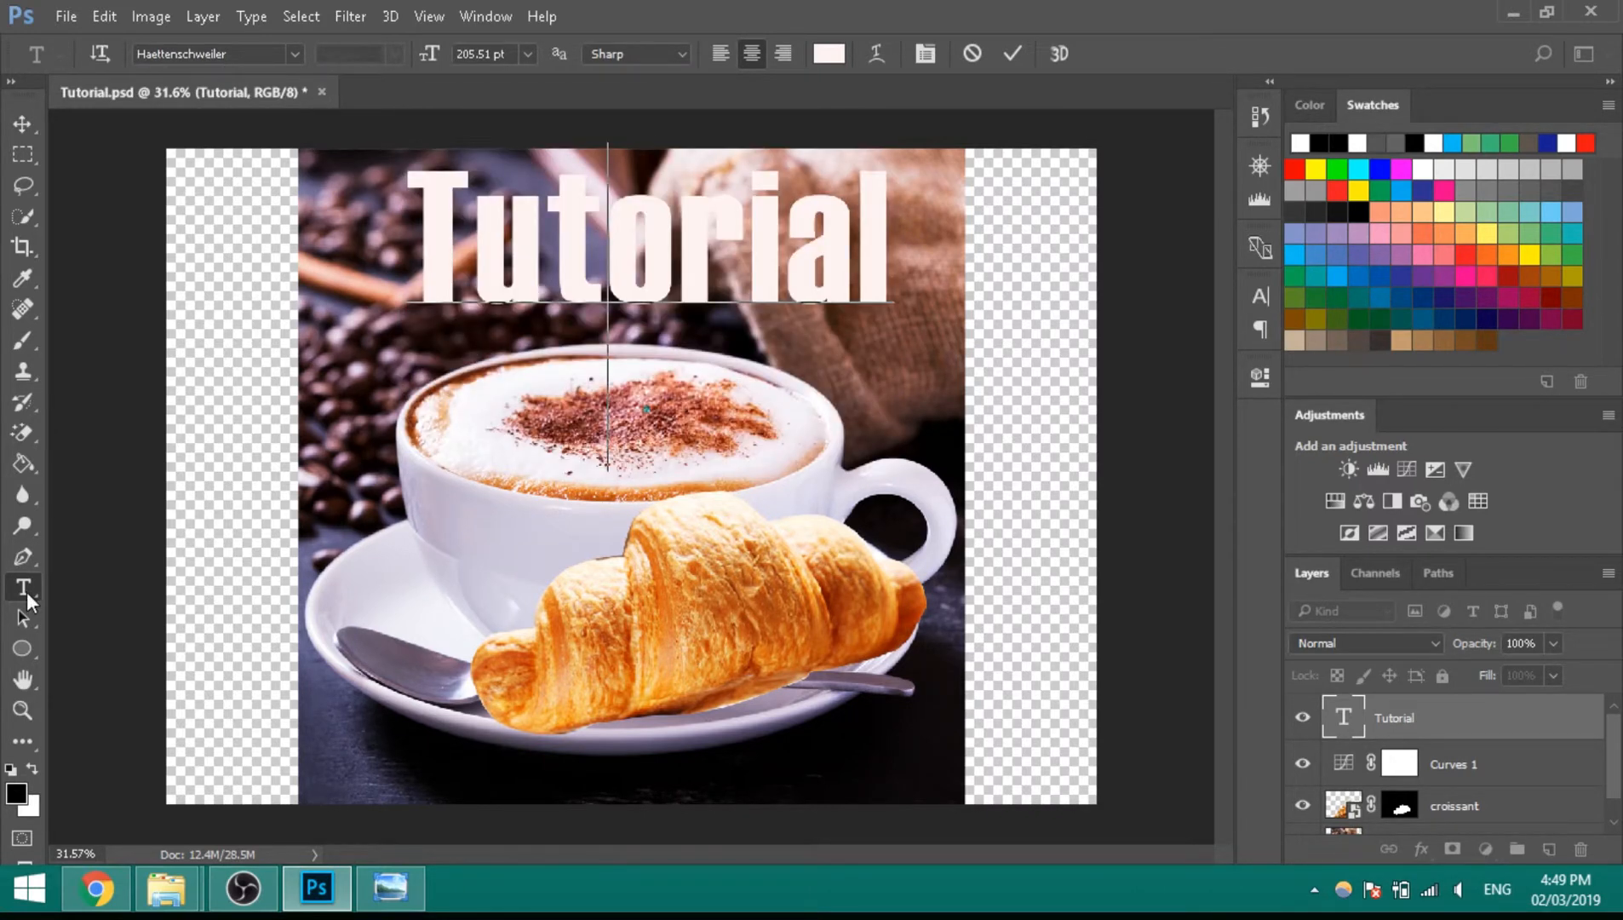
double_click(597, 230)
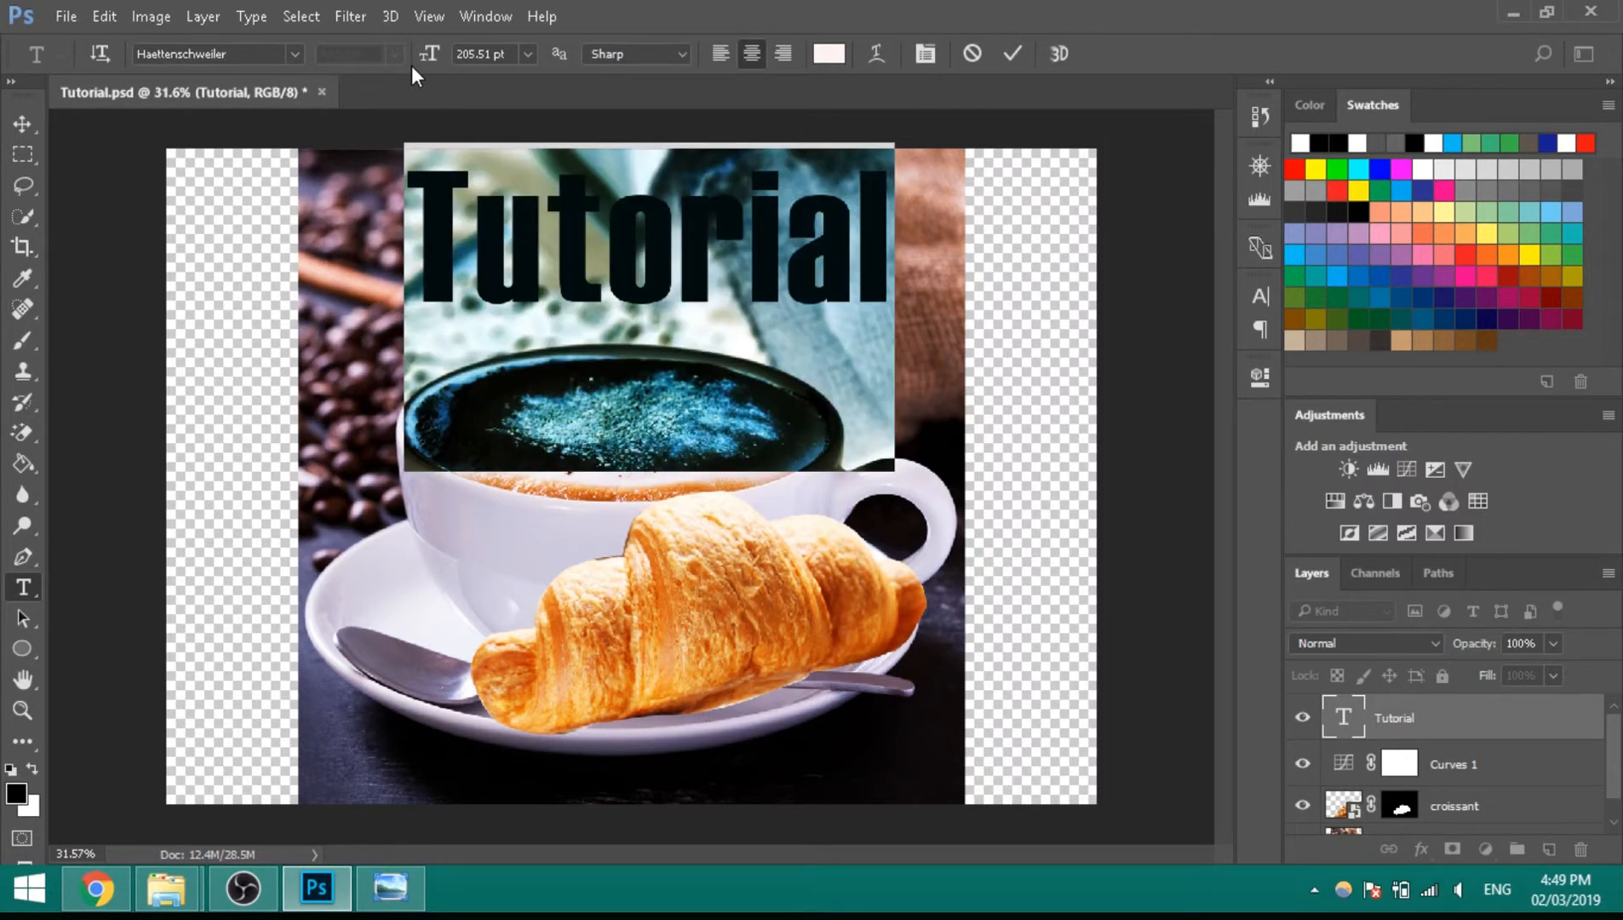
click(830, 55)
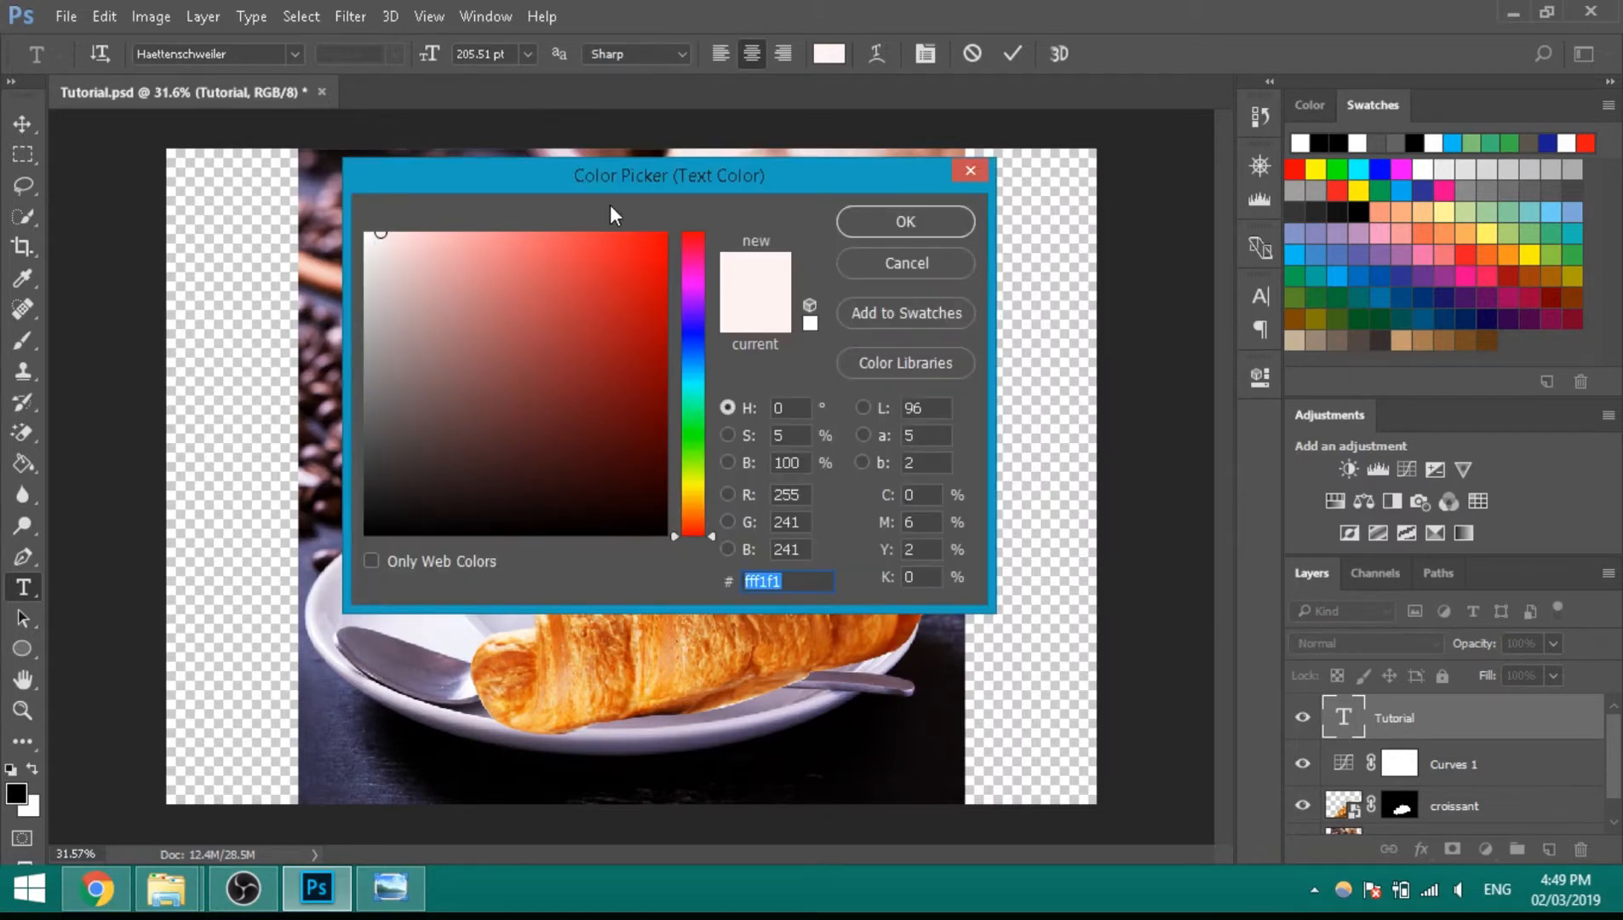
click(692, 241)
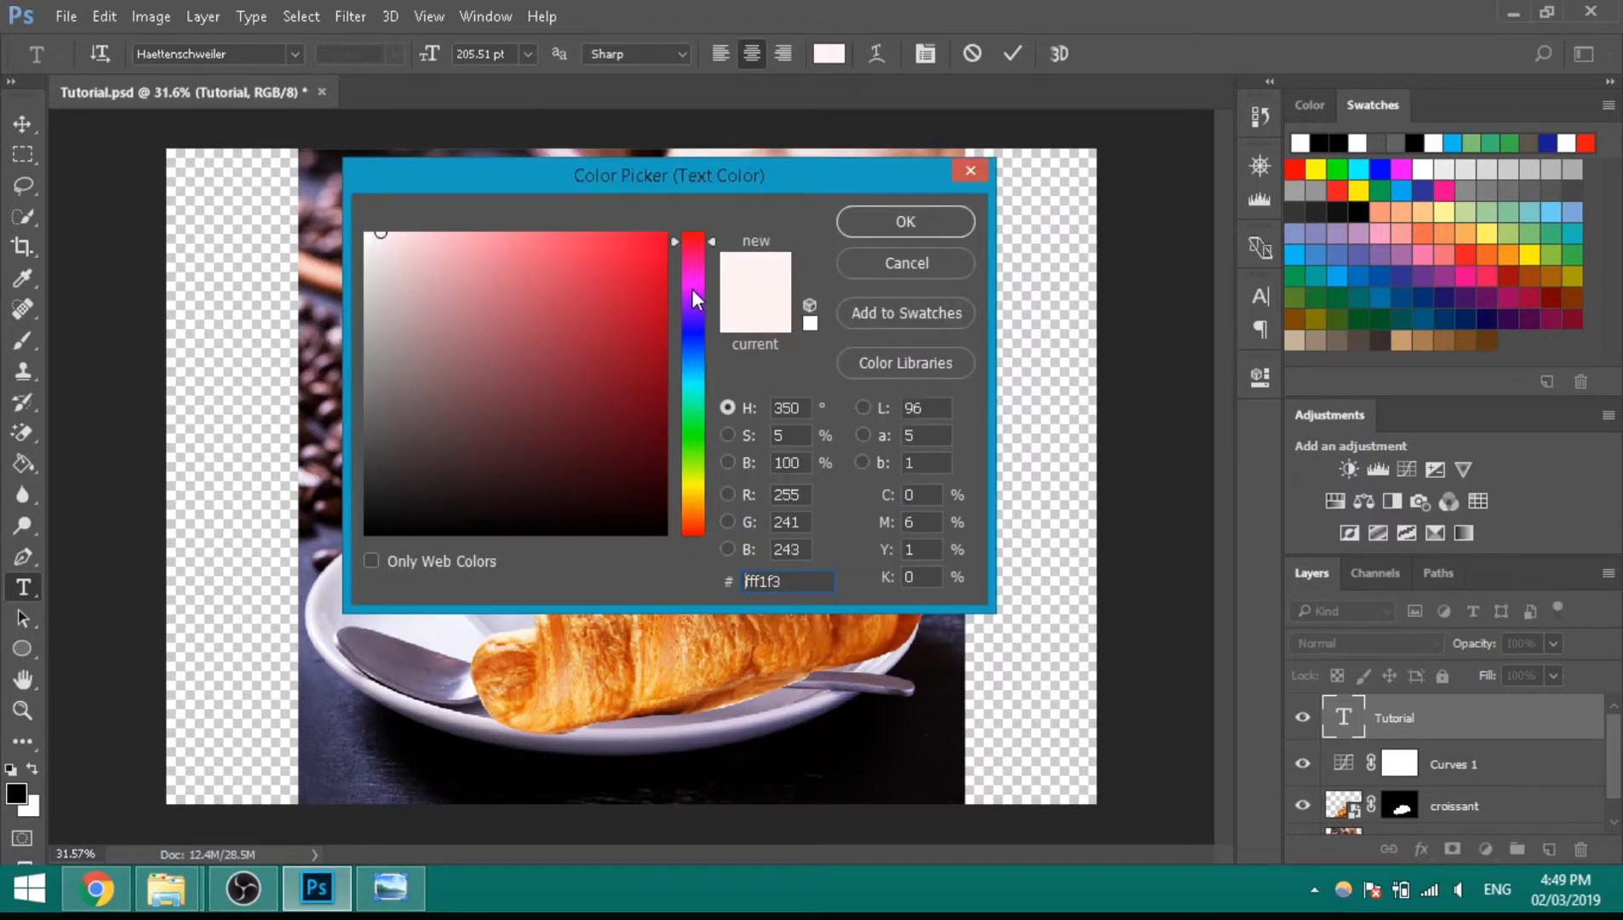
drag(692, 290, 709, 335)
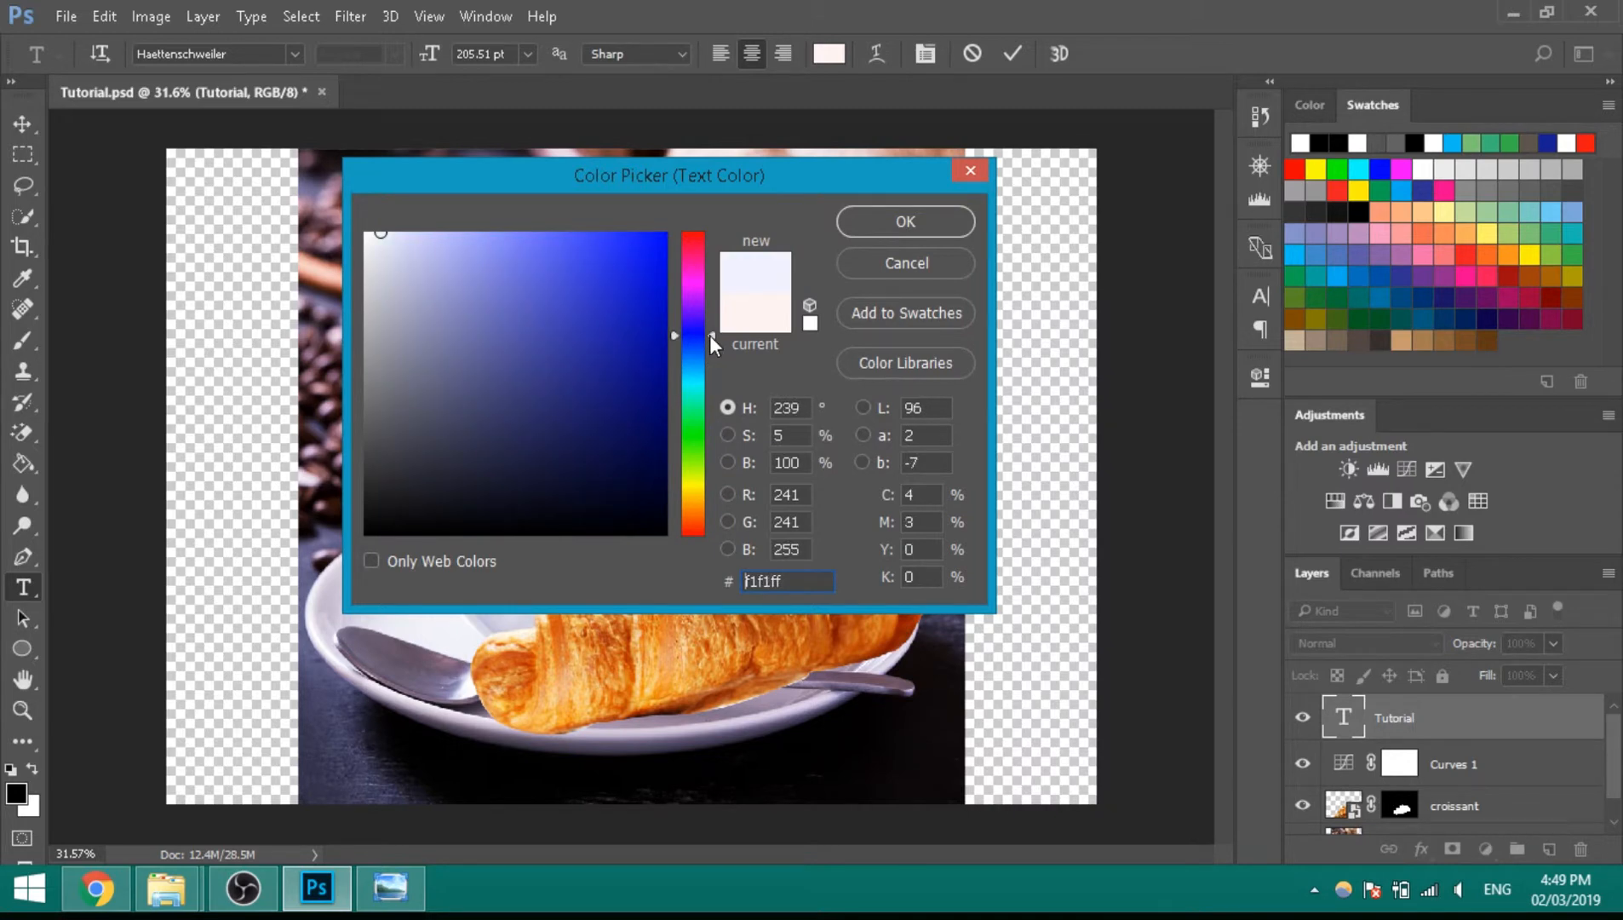
click(623, 369)
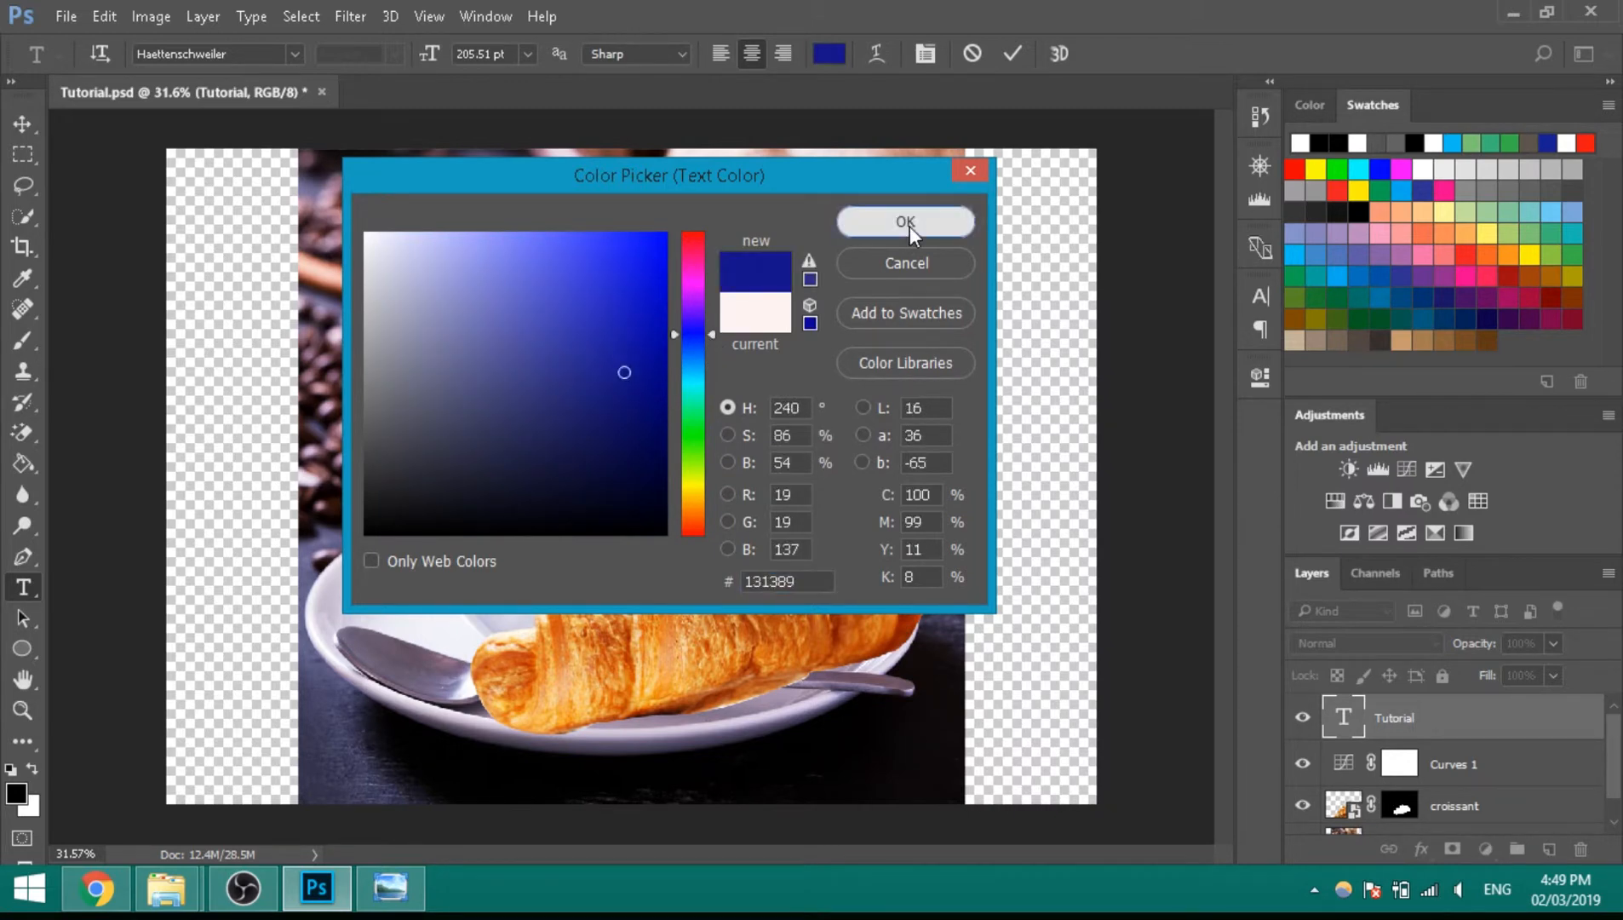
click(909, 226)
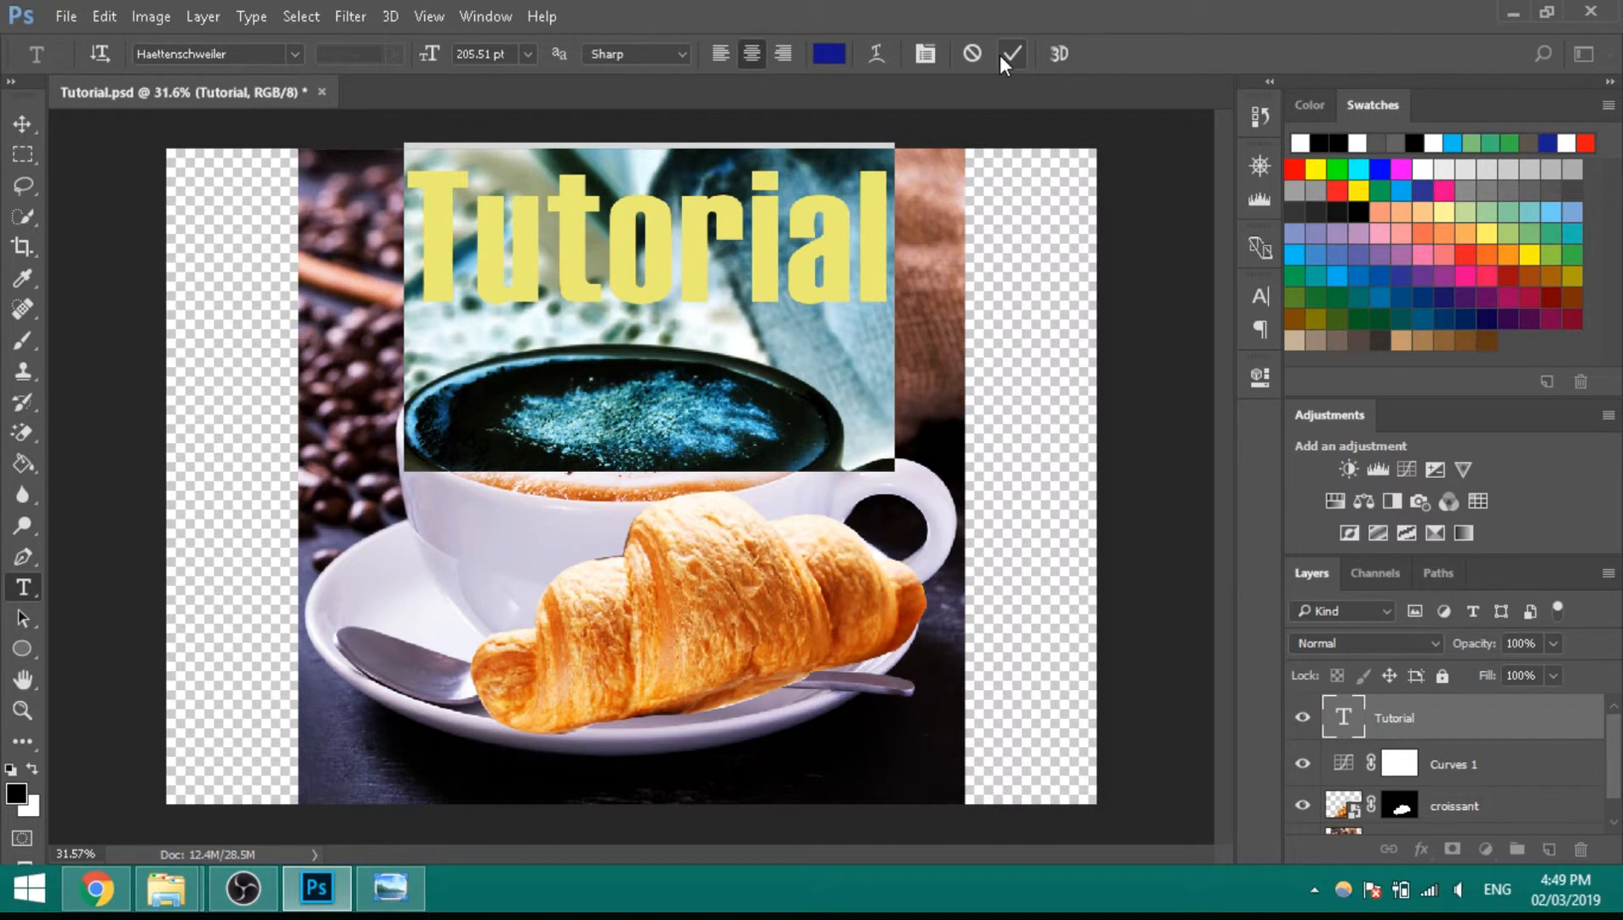
click(1001, 58)
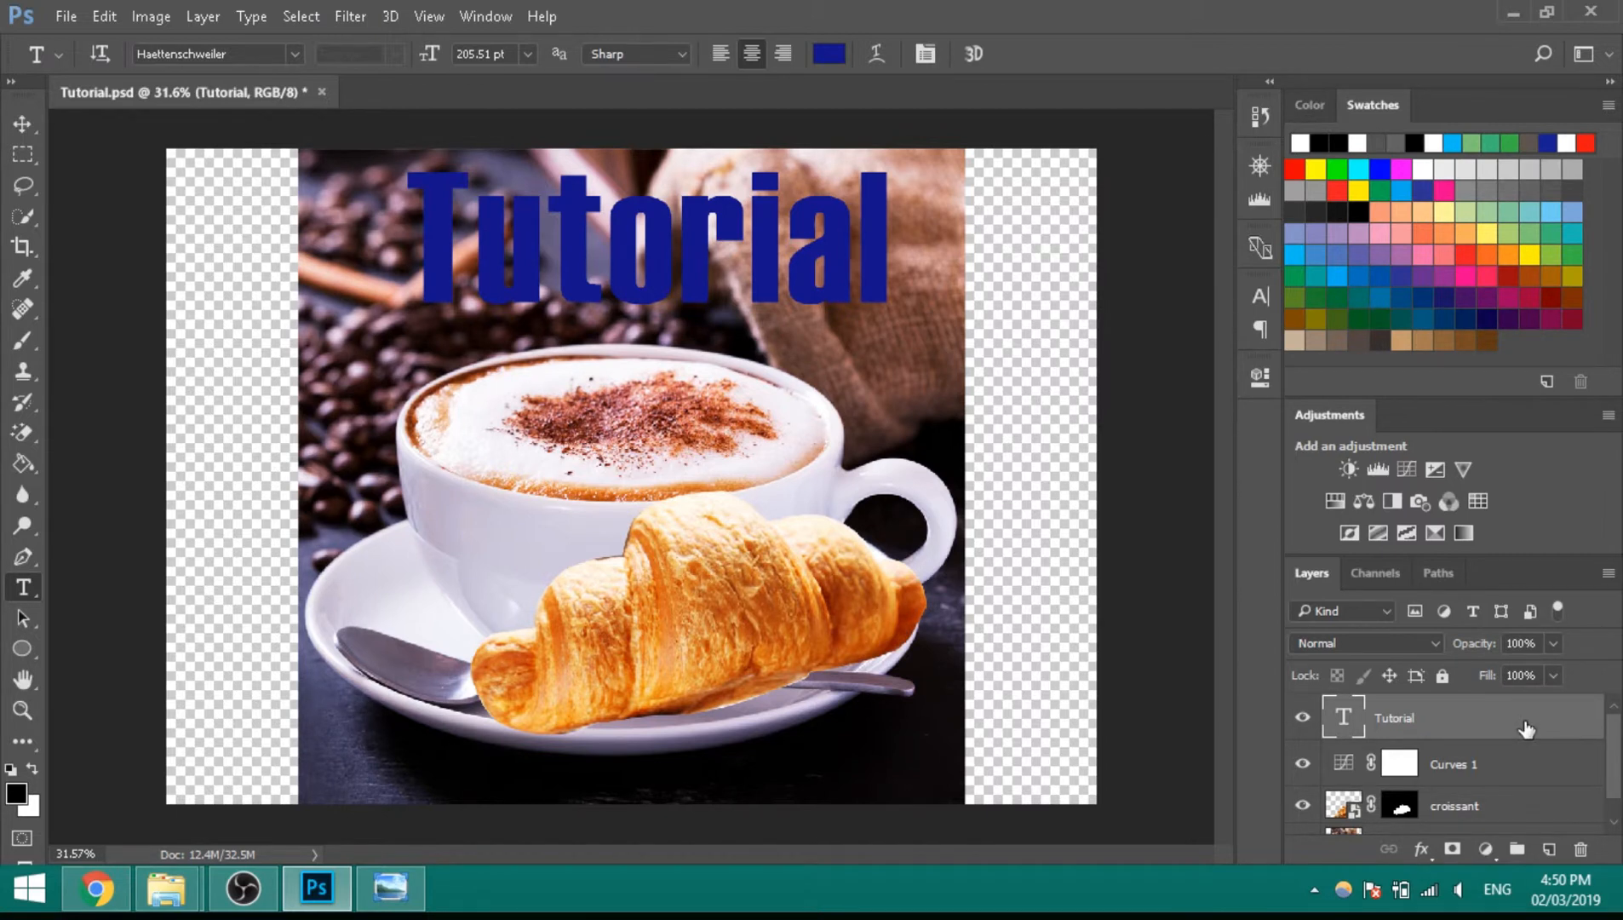
Step: Open the "Tutorial" text's layer style, enable Bevel & Emboss, Outer Glow and Drop Shadow without a stroke, and keep the preview on
double_click(672, 417)
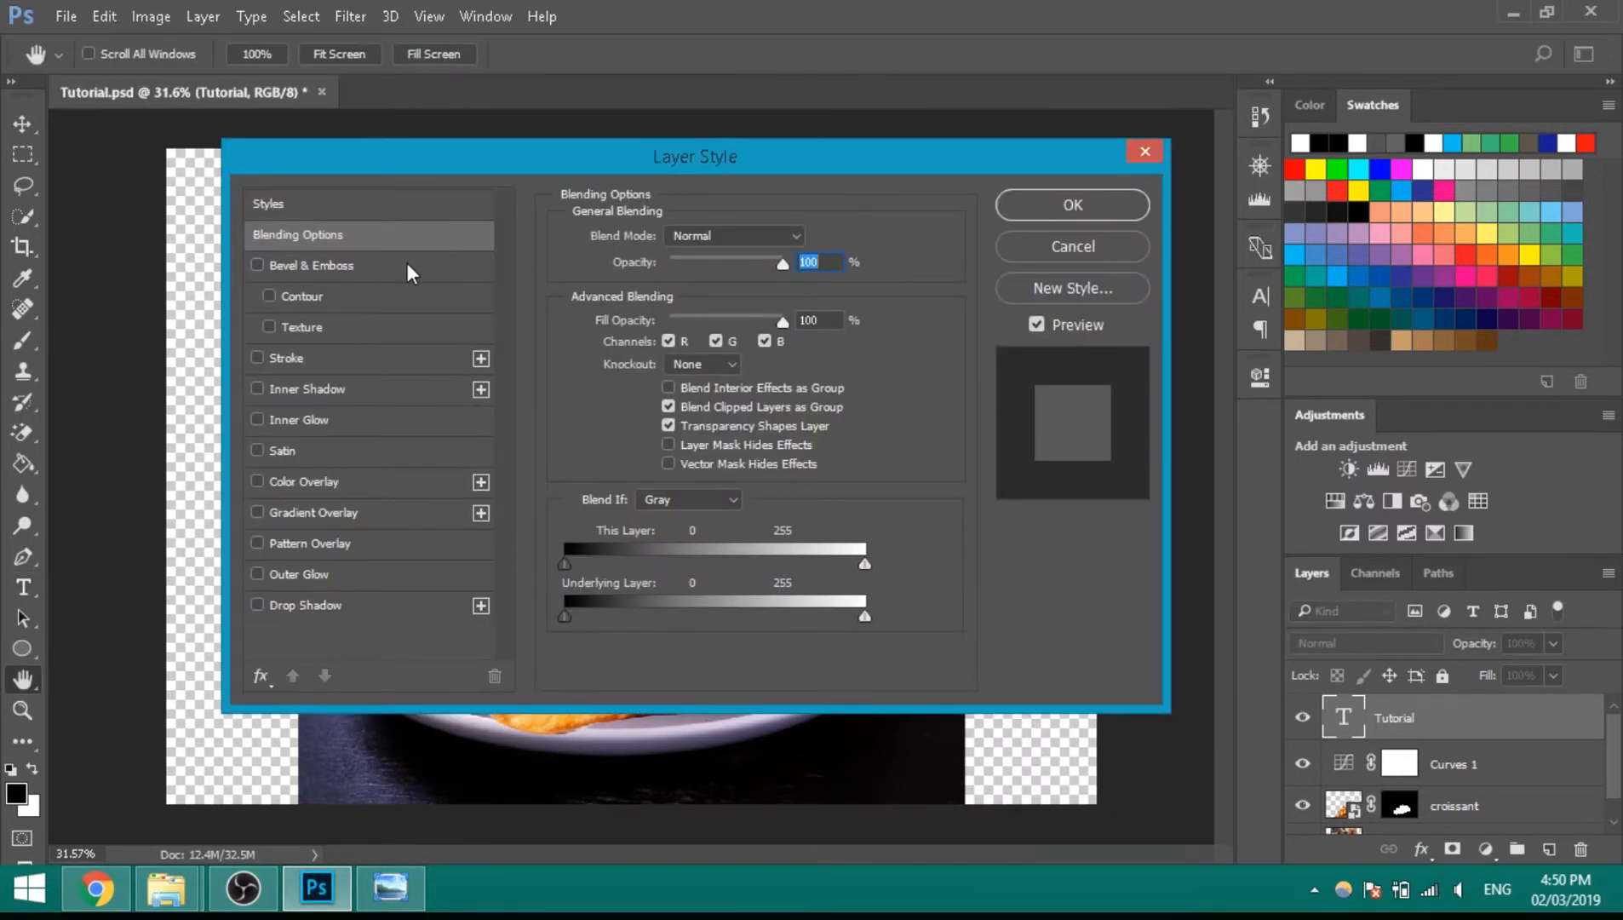
click(256, 265)
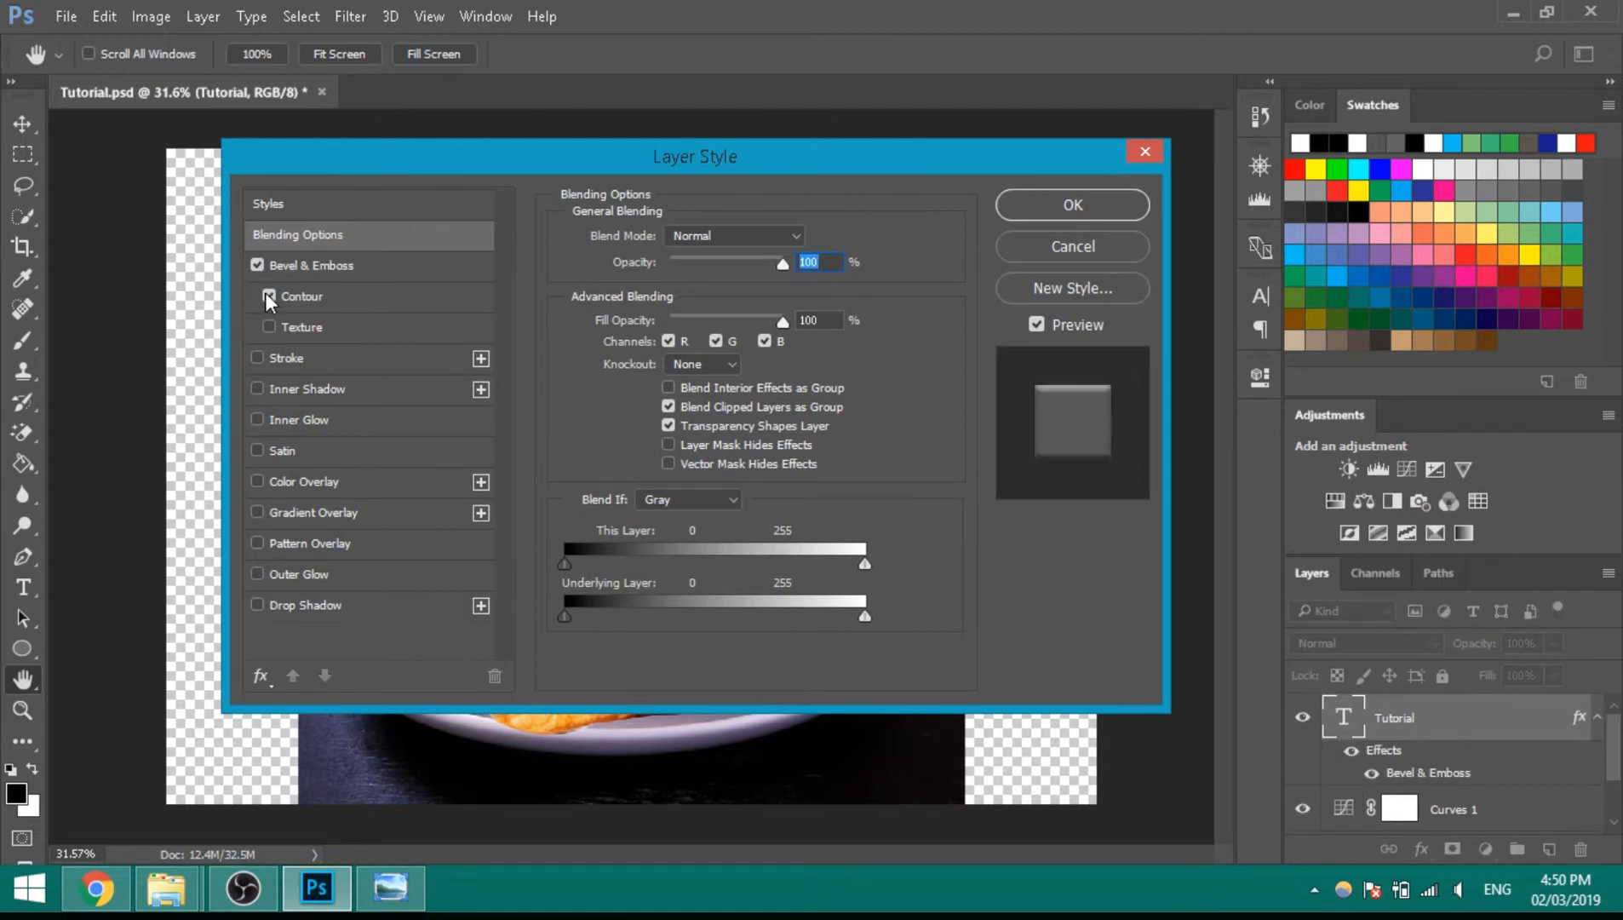
click(257, 357)
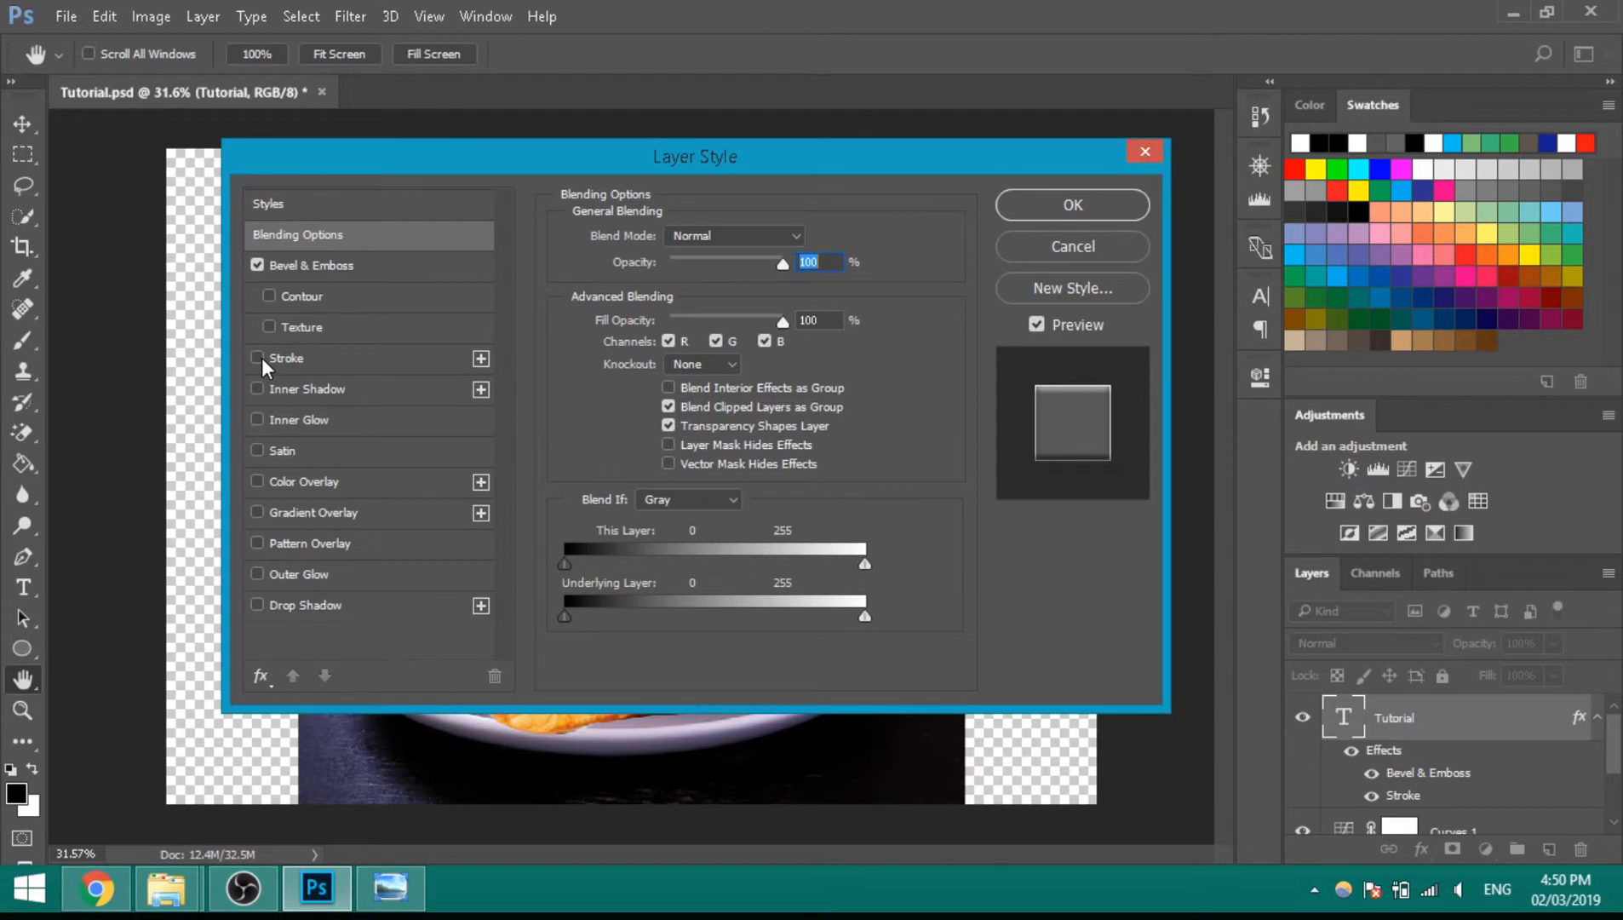
click(256, 605)
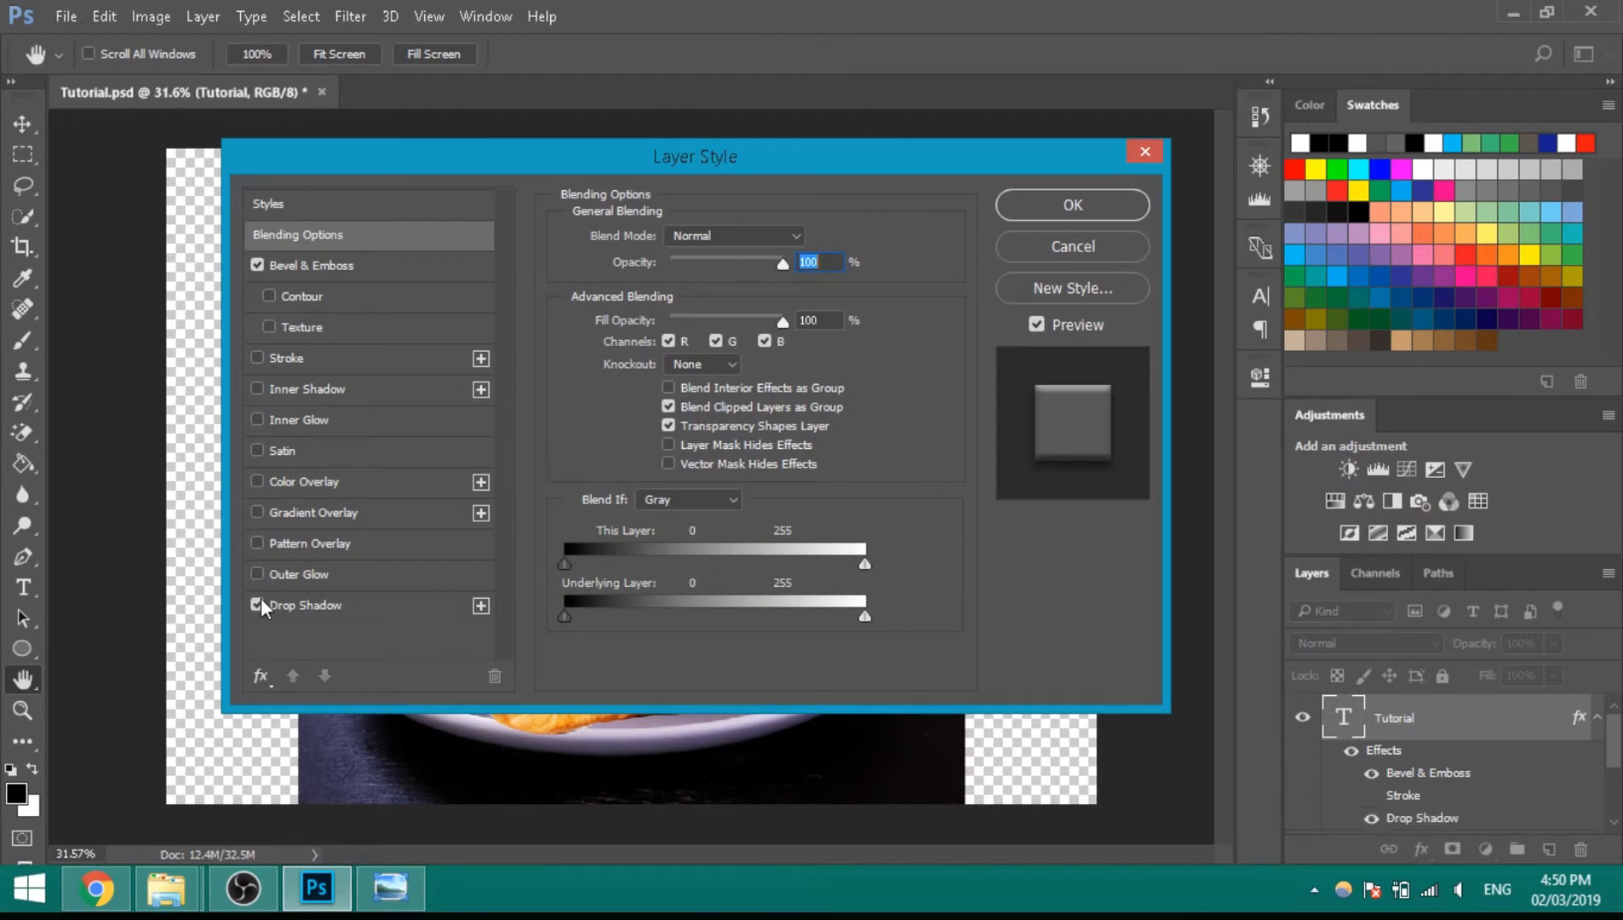
click(260, 569)
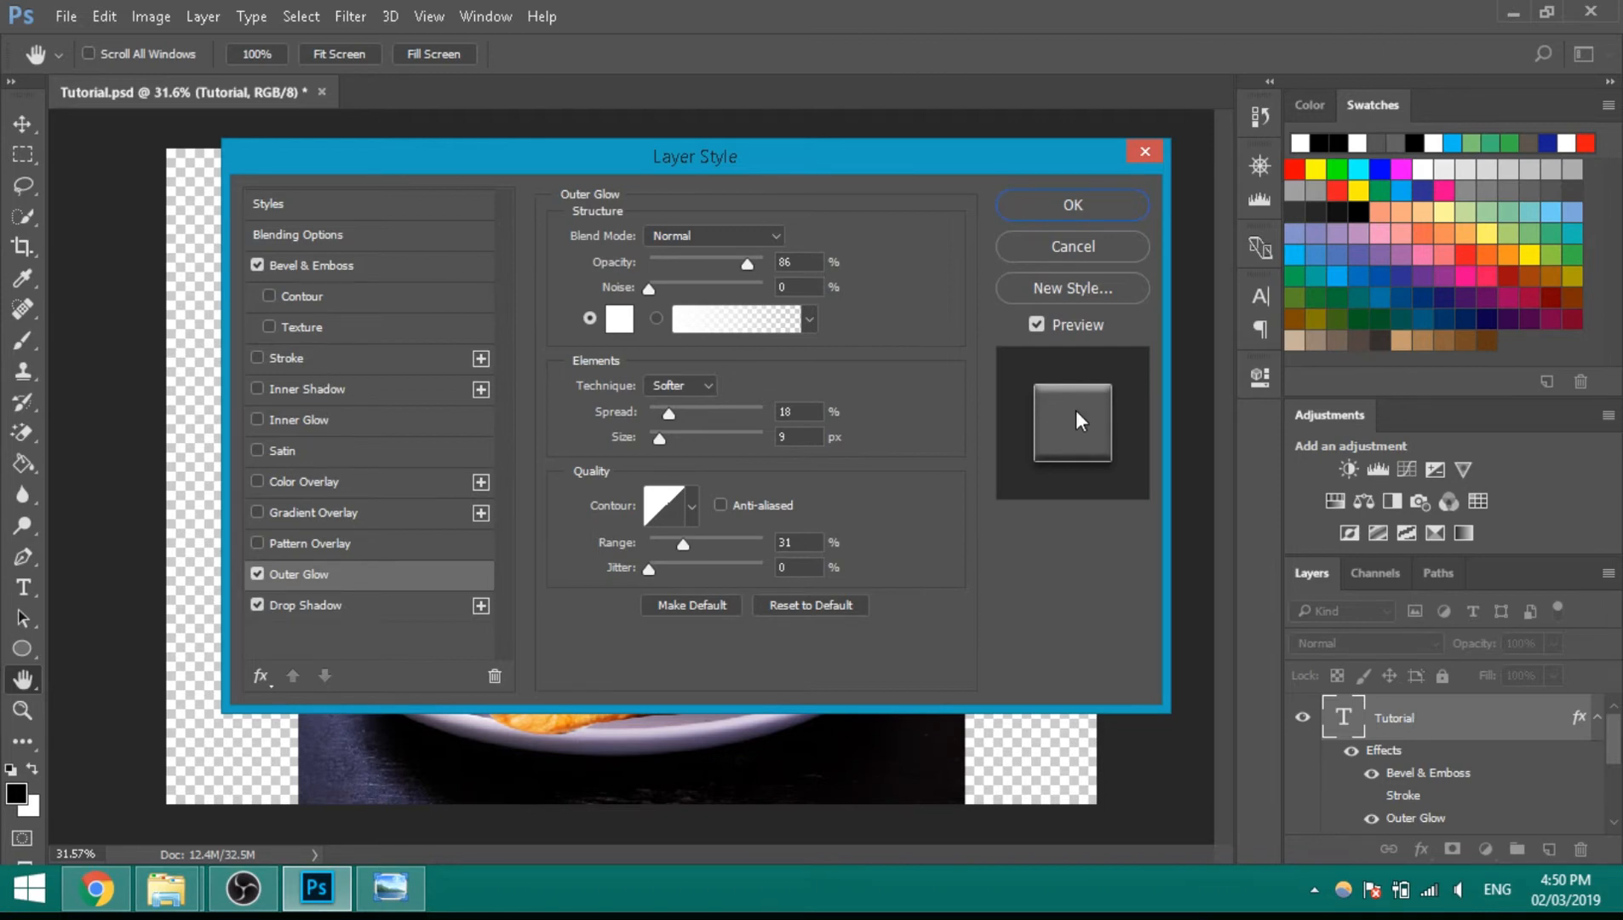
click(1034, 325)
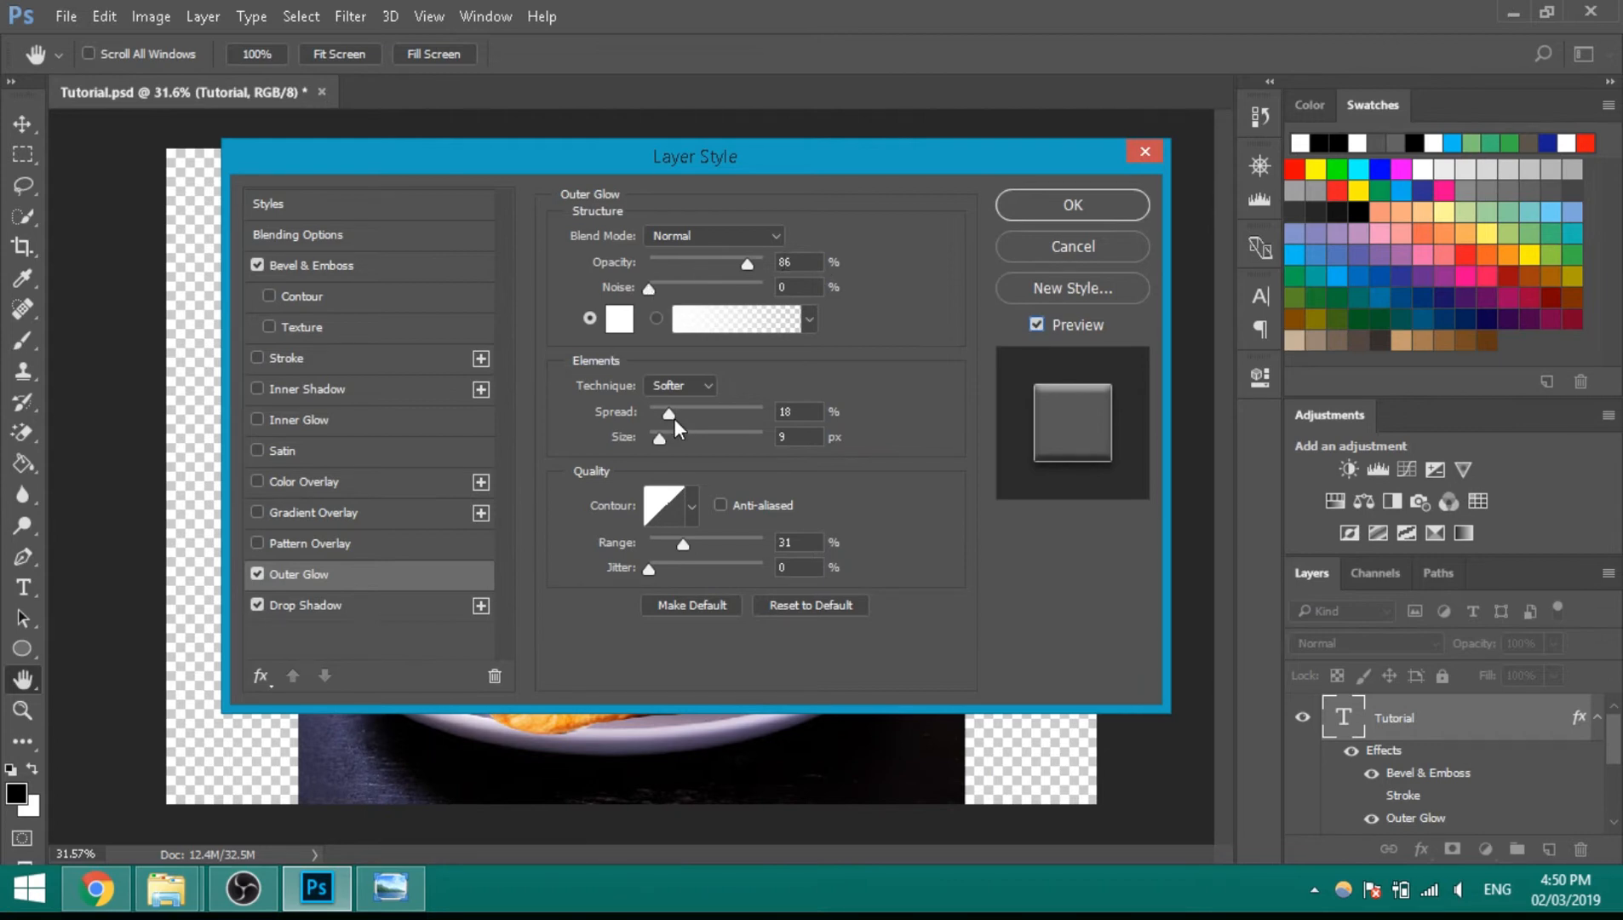
Step: Set the text's outer glow to a spread of 57% and a size of 32 px, keeping the linear contour
drag(673, 416, 698, 415)
drag(744, 160, 741, 356)
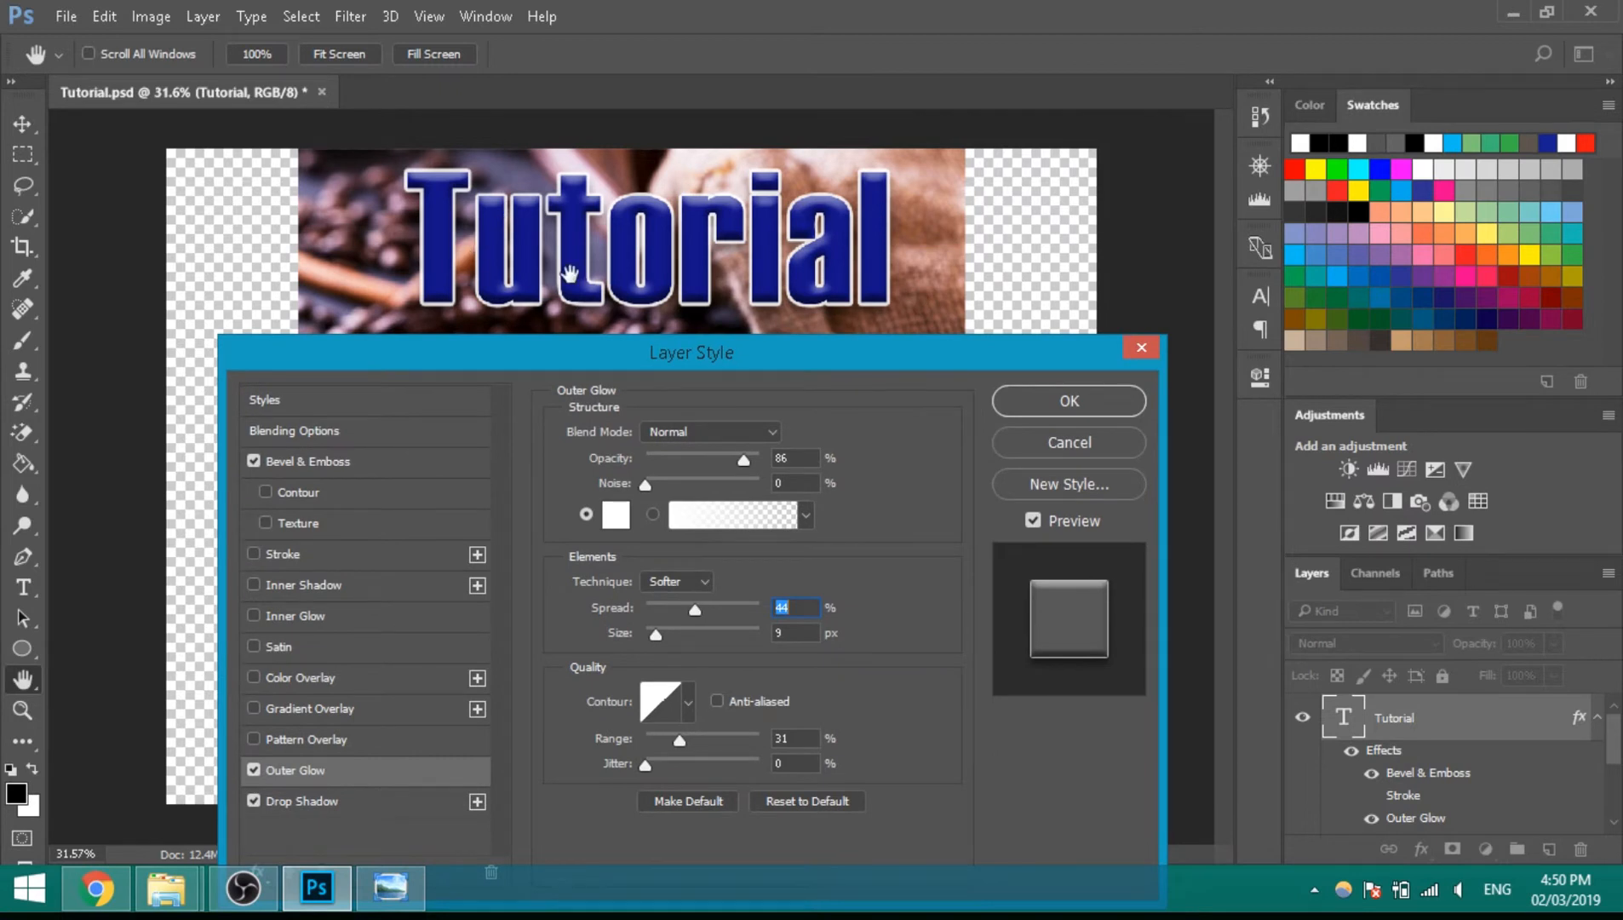
drag(656, 636, 711, 602)
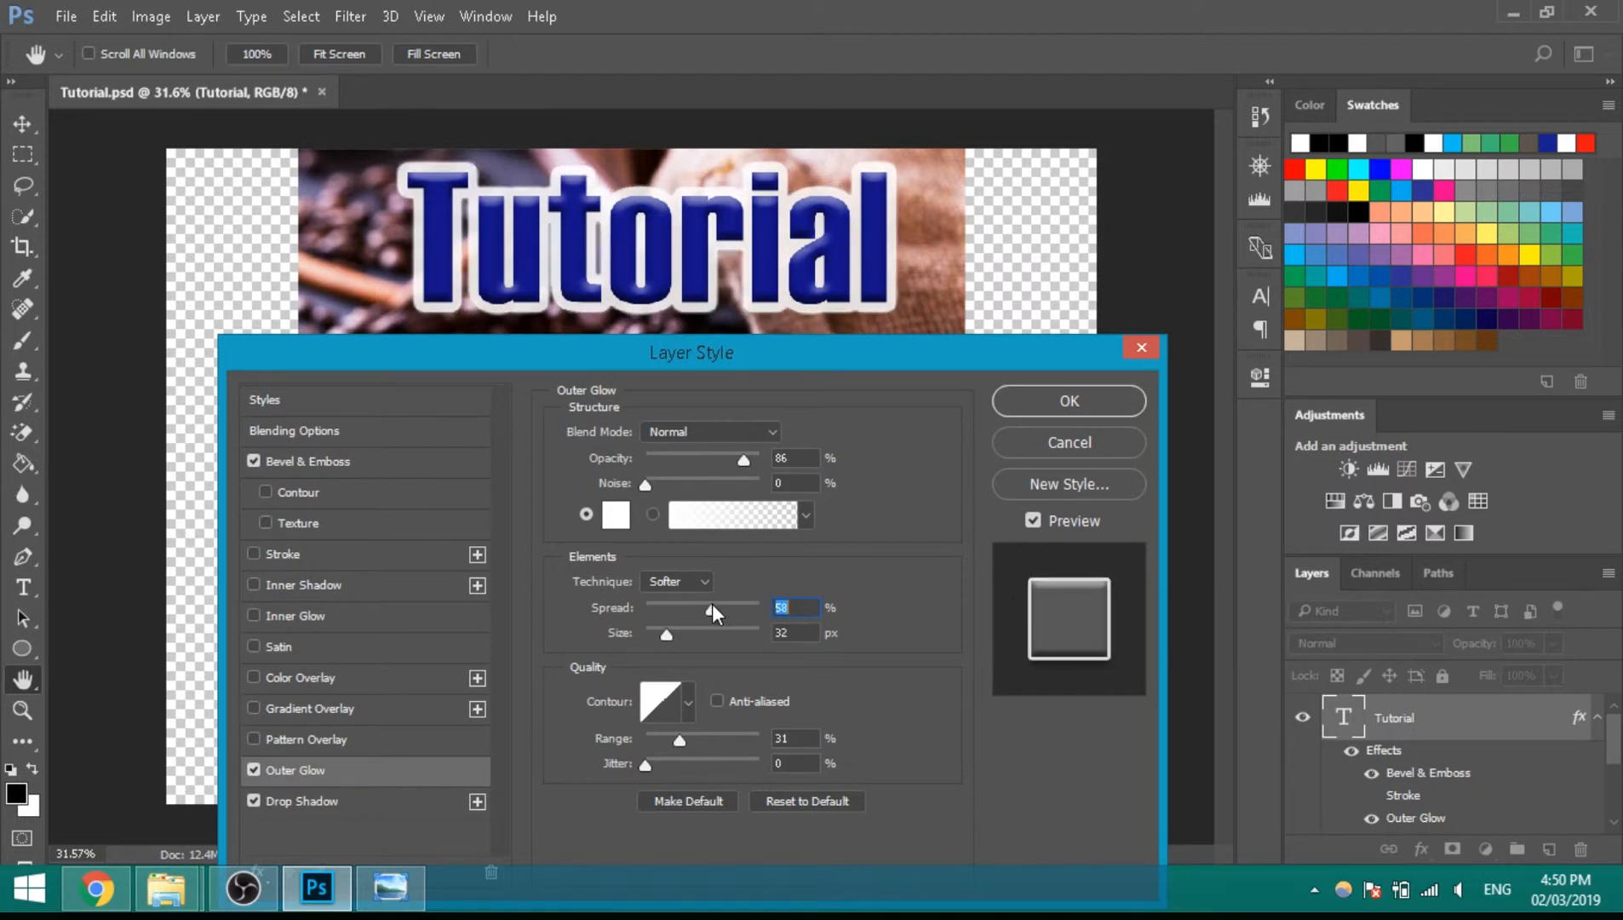
click(690, 704)
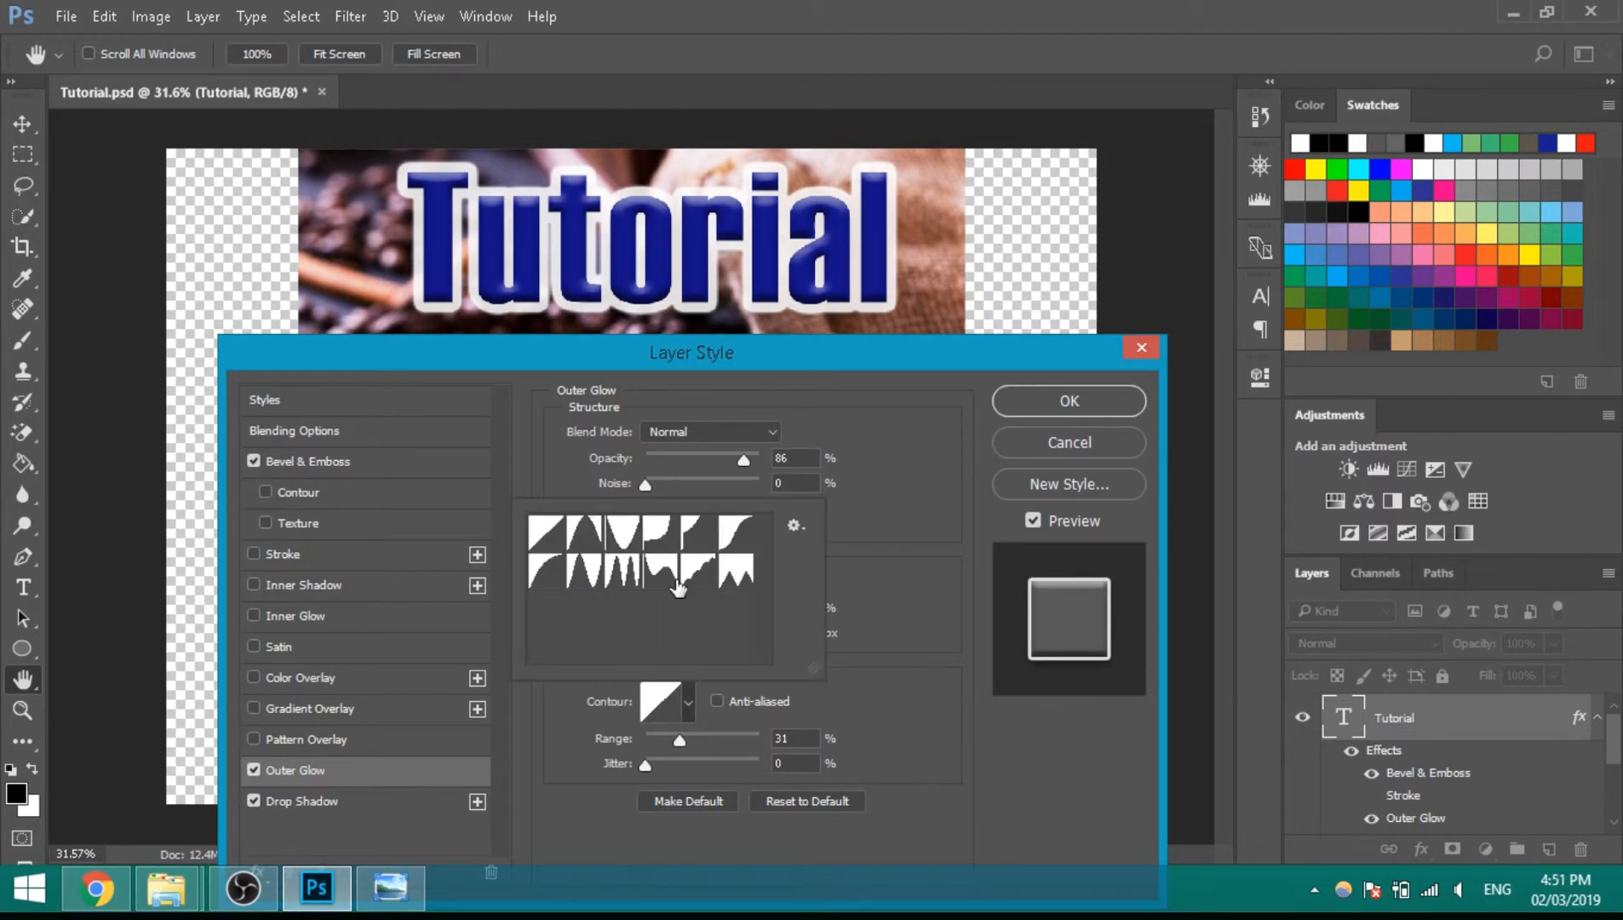
click(741, 543)
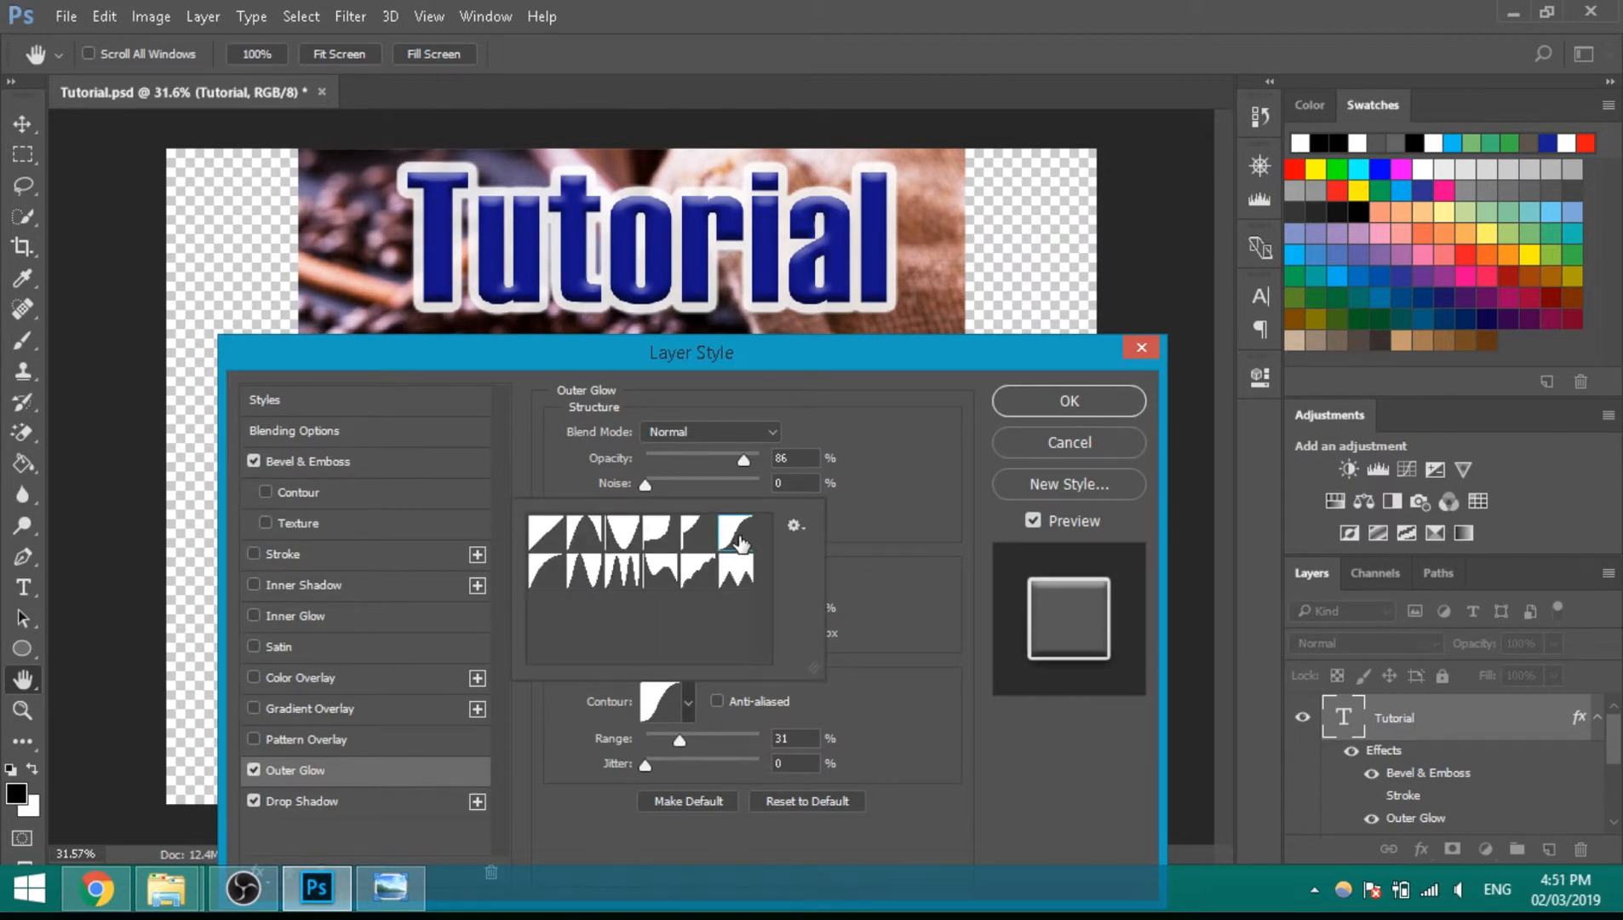
double_click(546, 535)
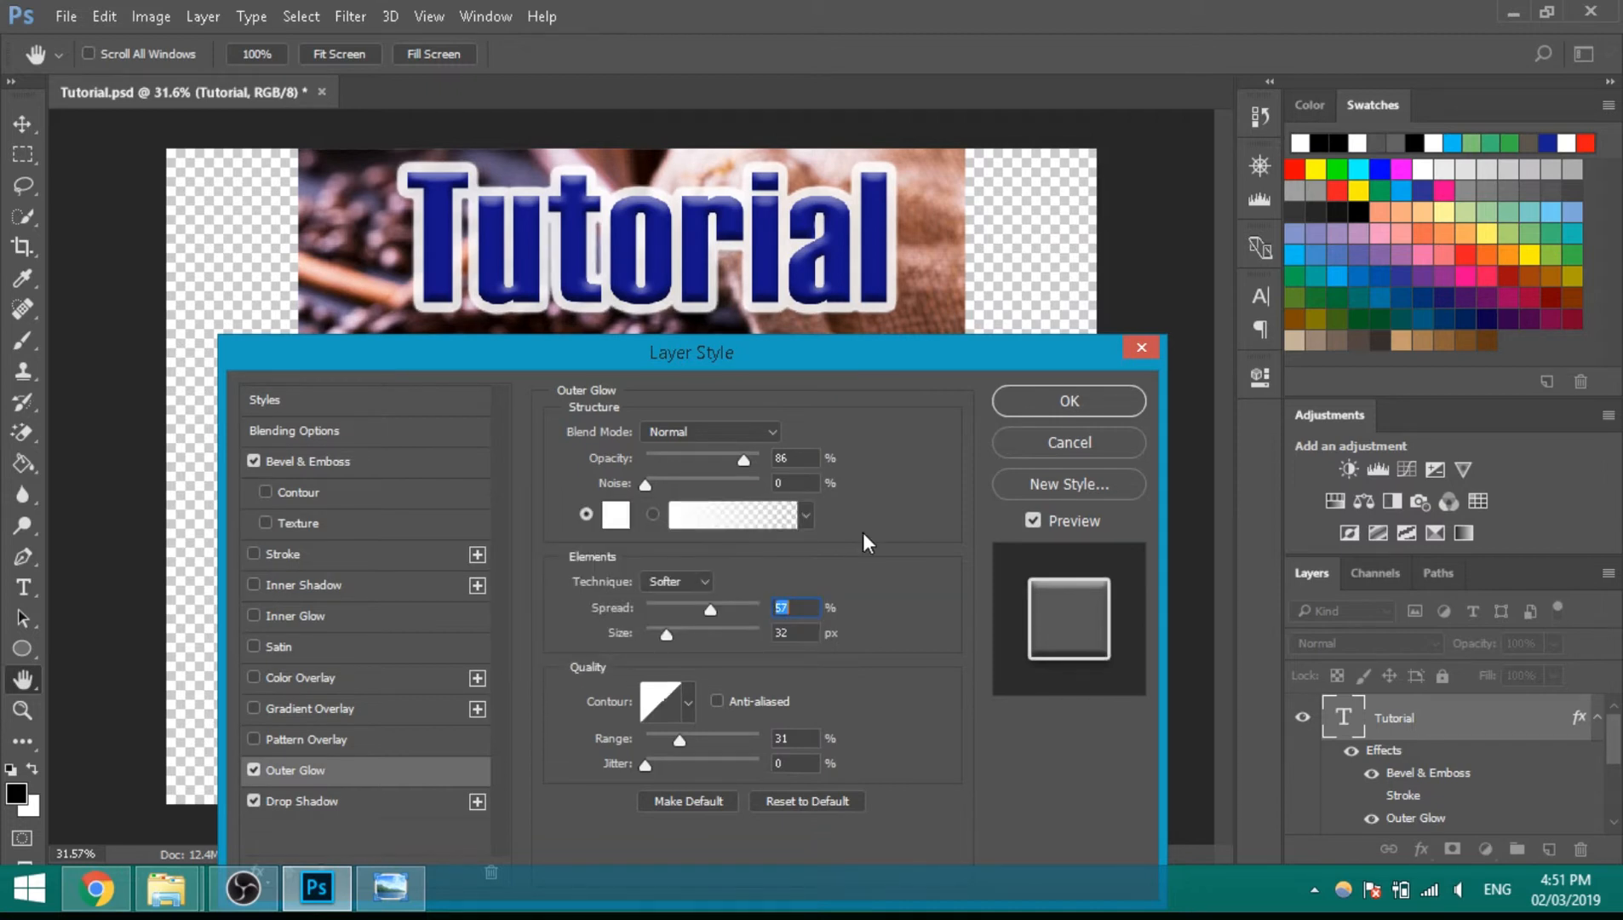
drag(861, 364, 840, 177)
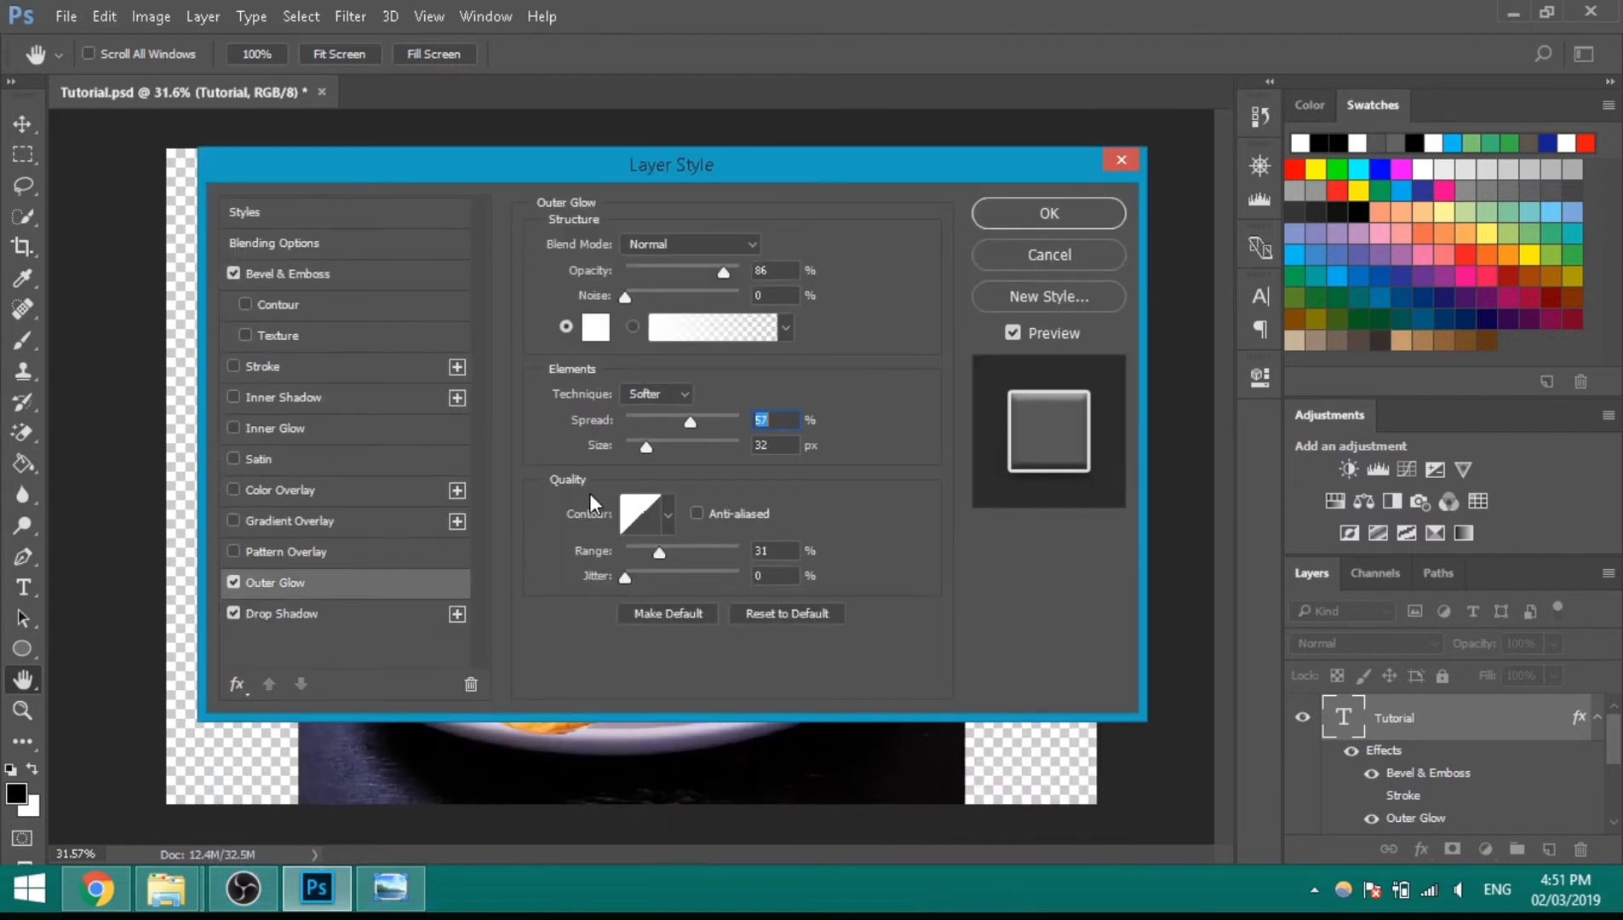
Step: Set the text's drop shadow opacity to 48%, apply the layer style and collapse the layer's effects list
click(271, 615)
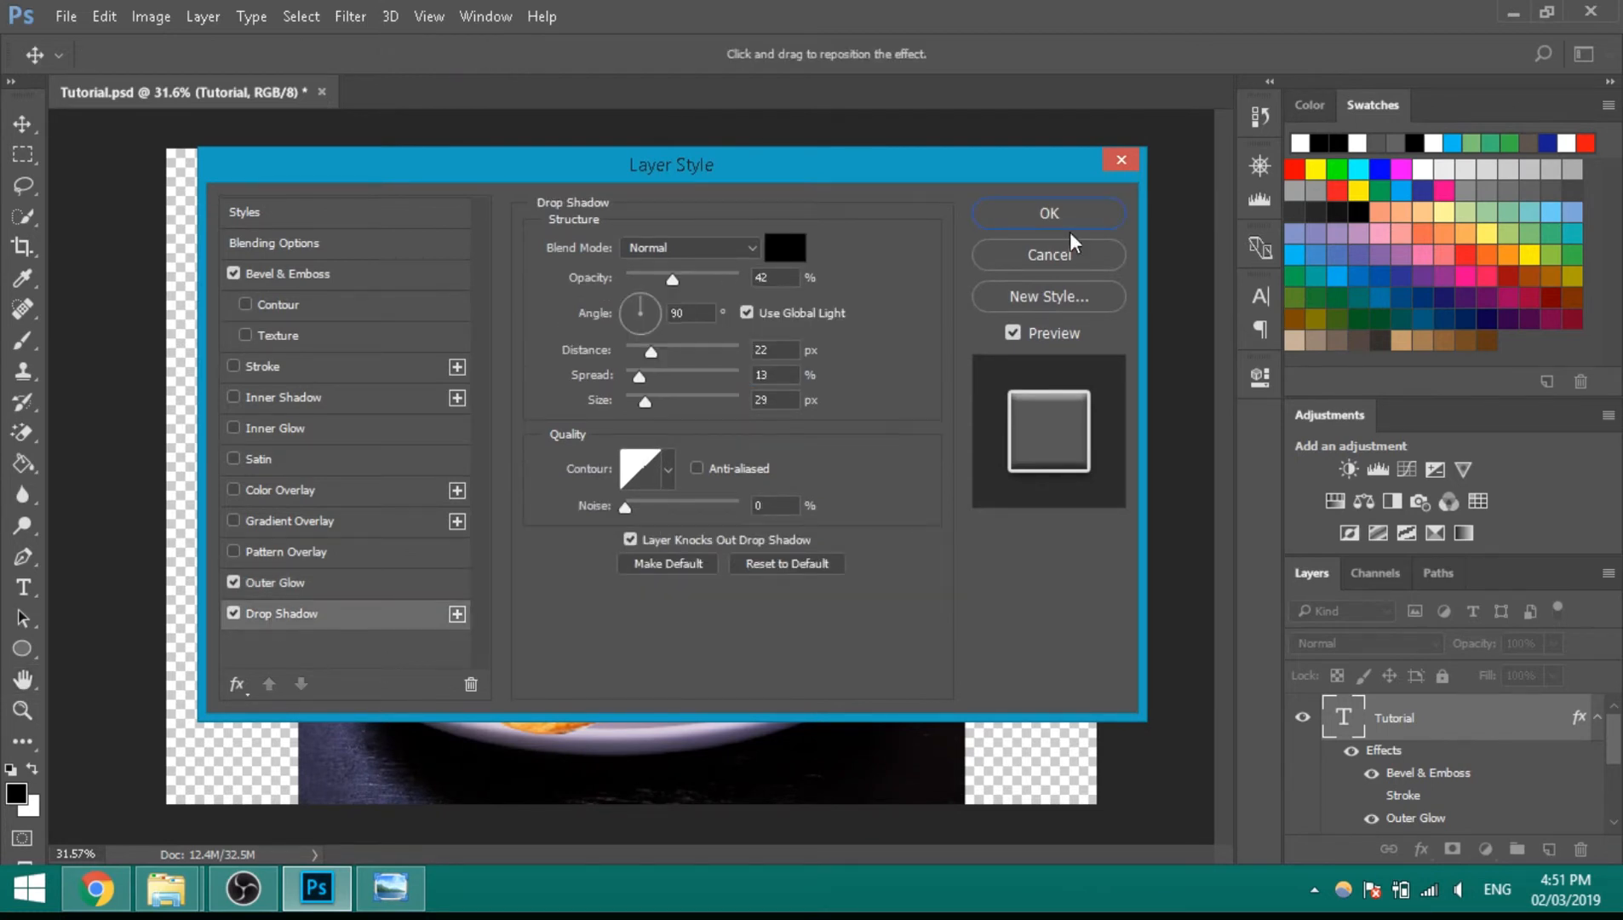
drag(929, 158, 920, 402)
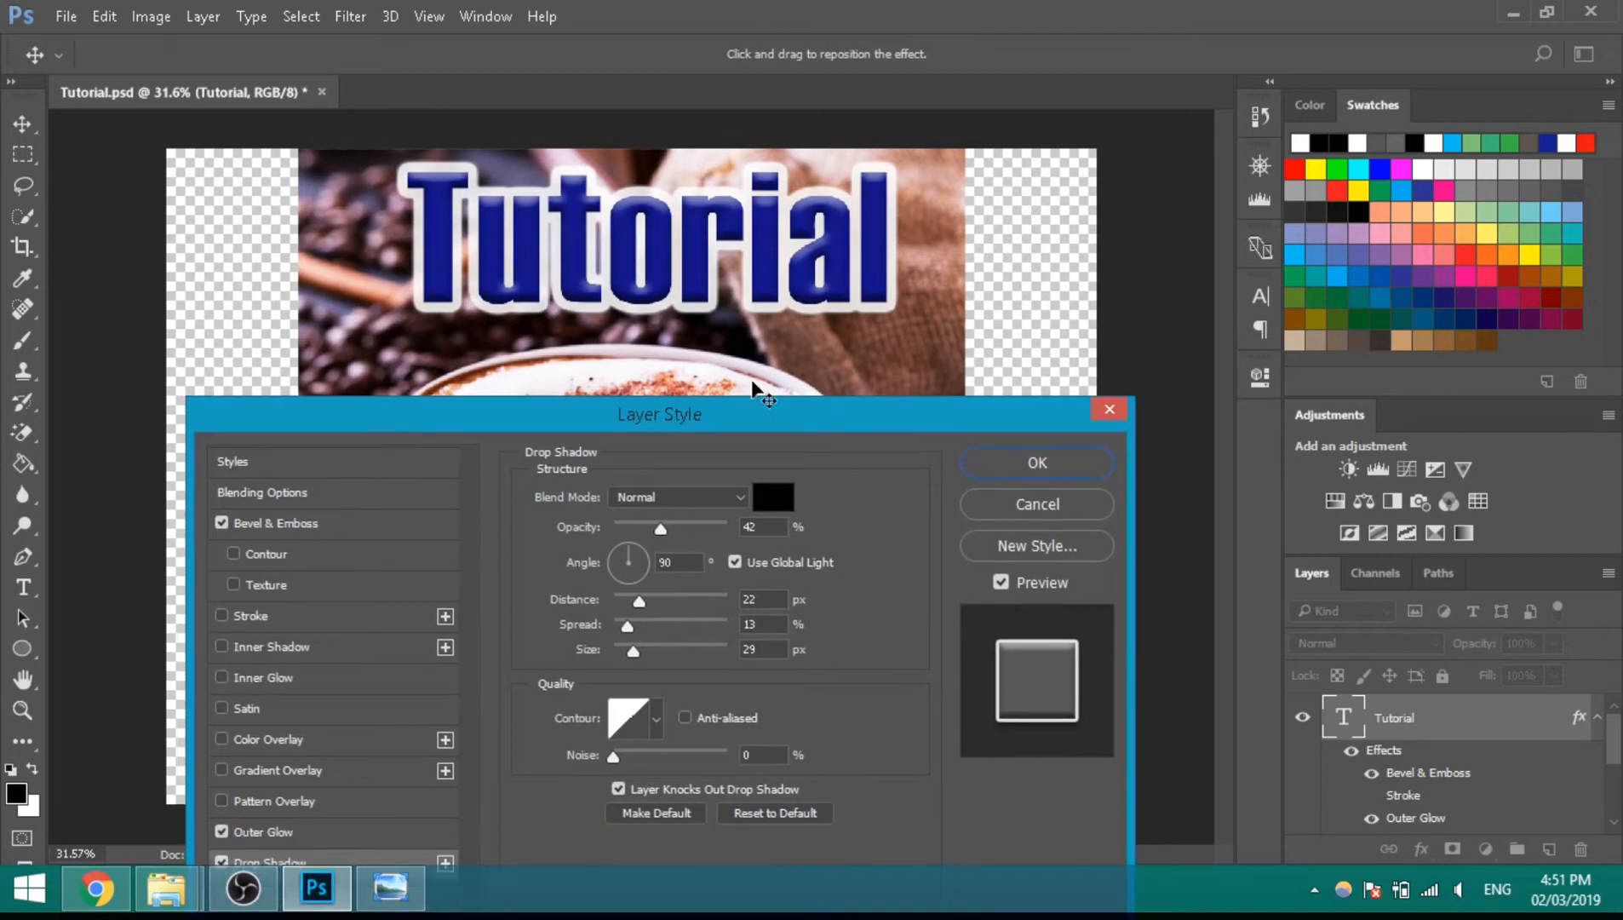
drag(698, 414, 699, 290)
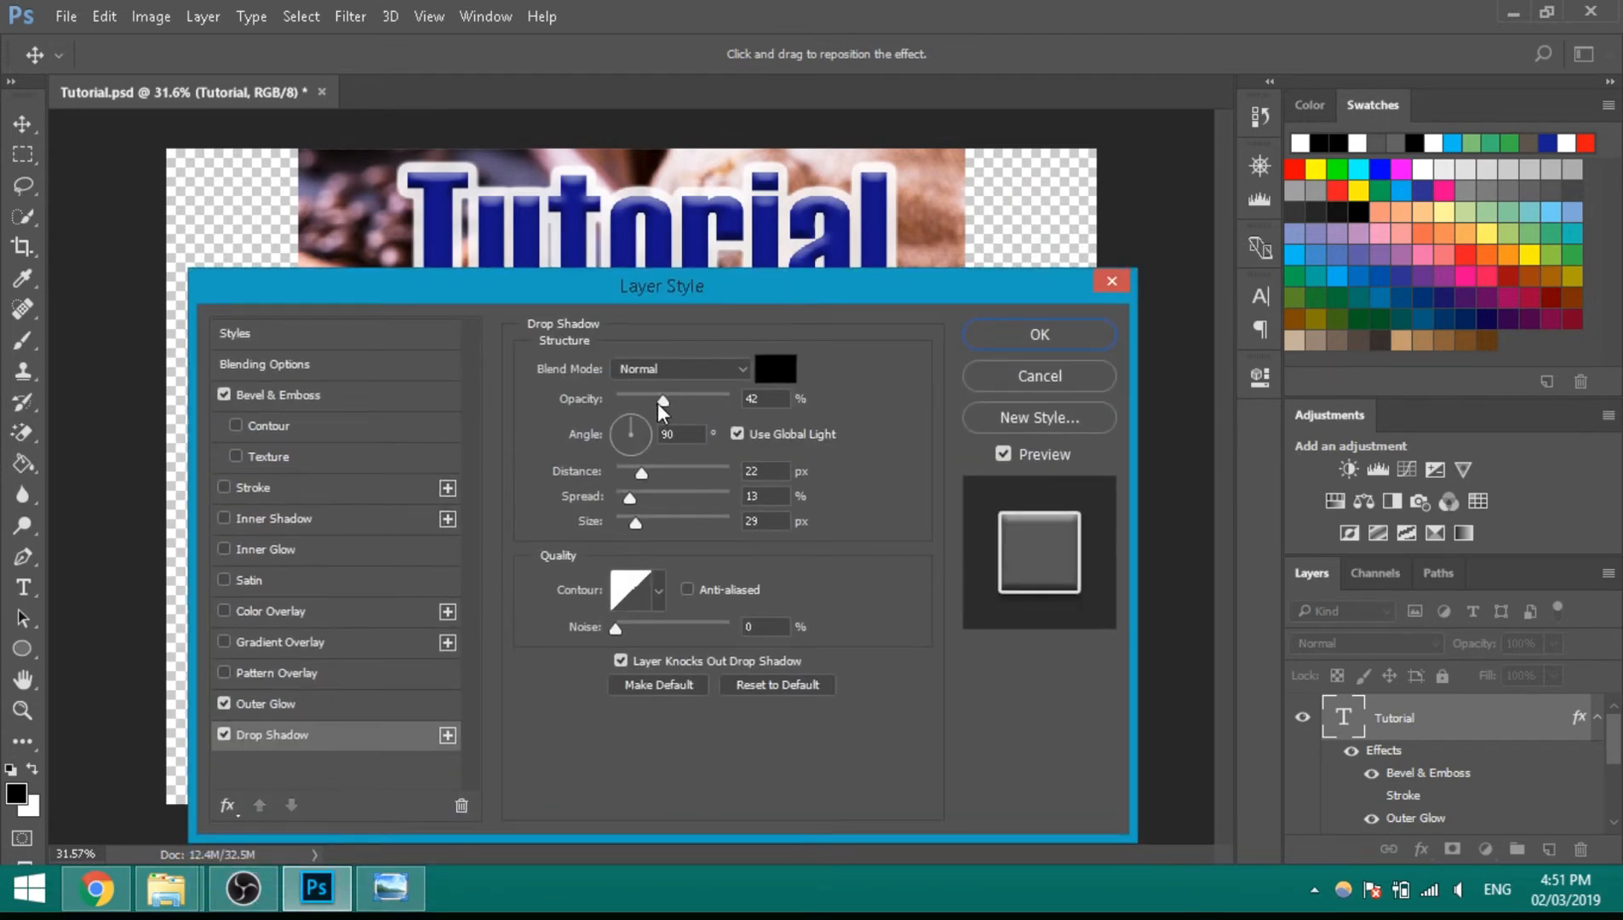
drag(657, 402, 672, 403)
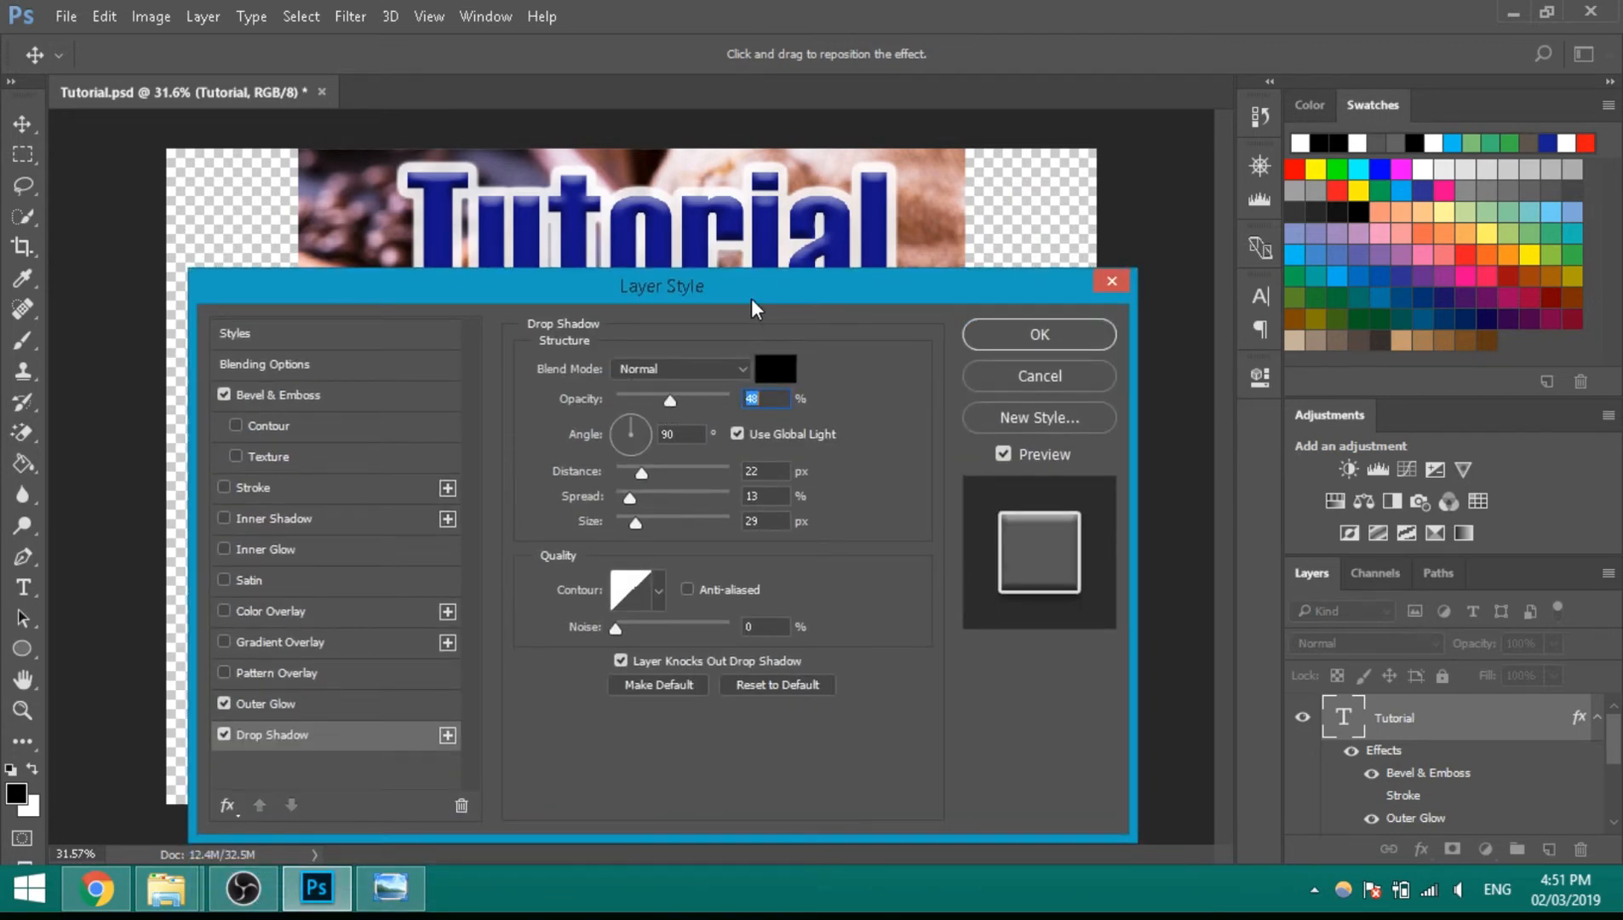
drag(751, 298, 758, 337)
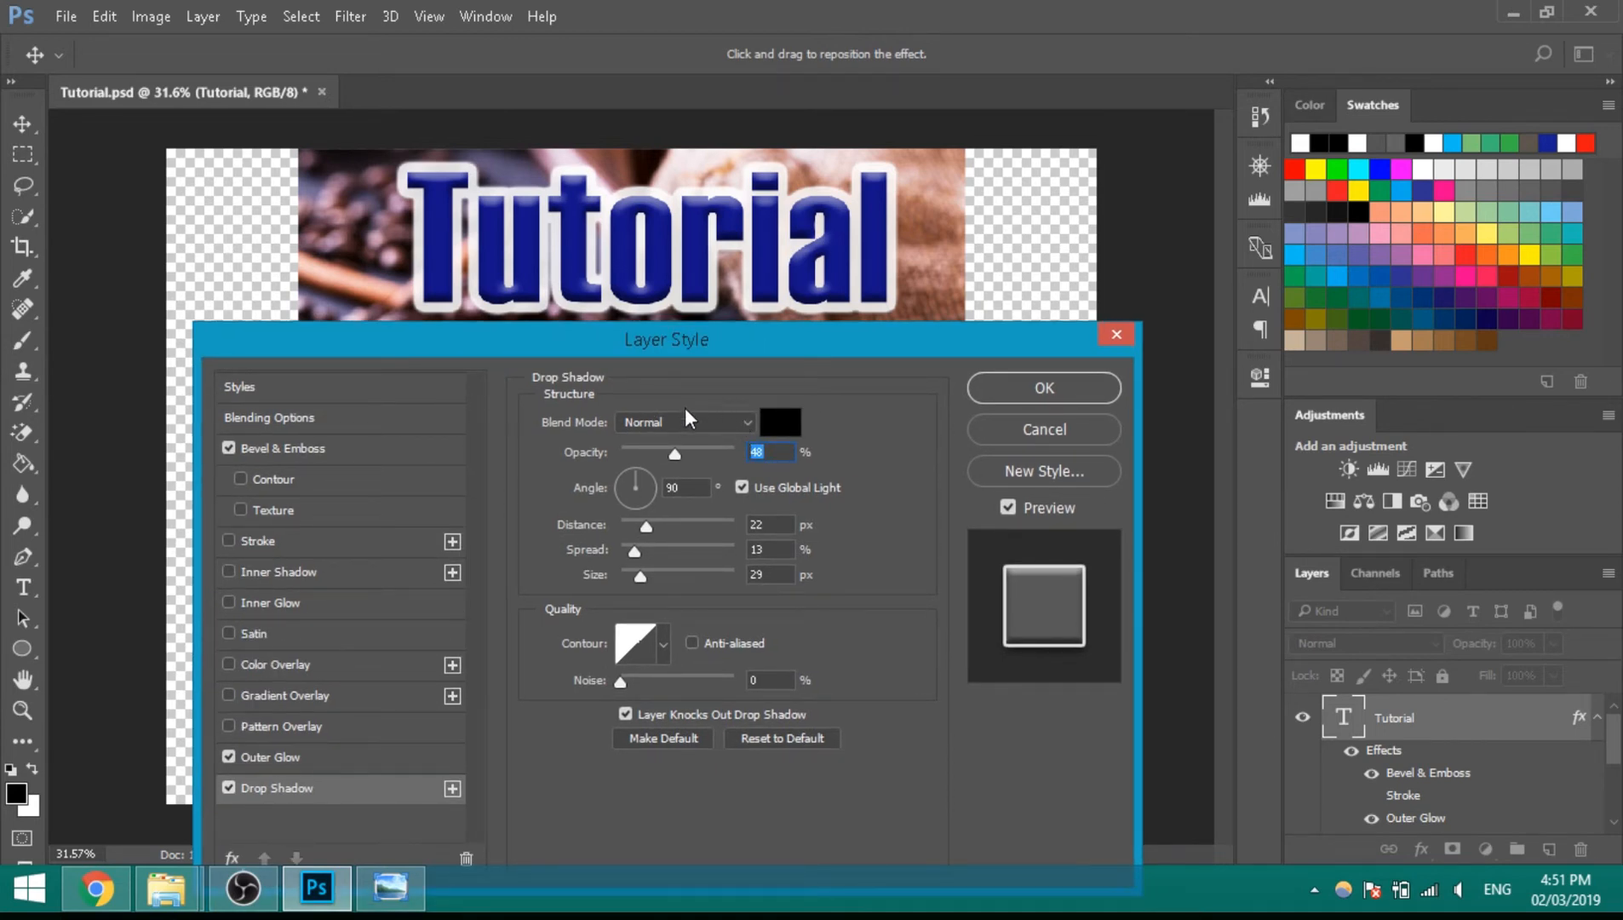
click(1004, 384)
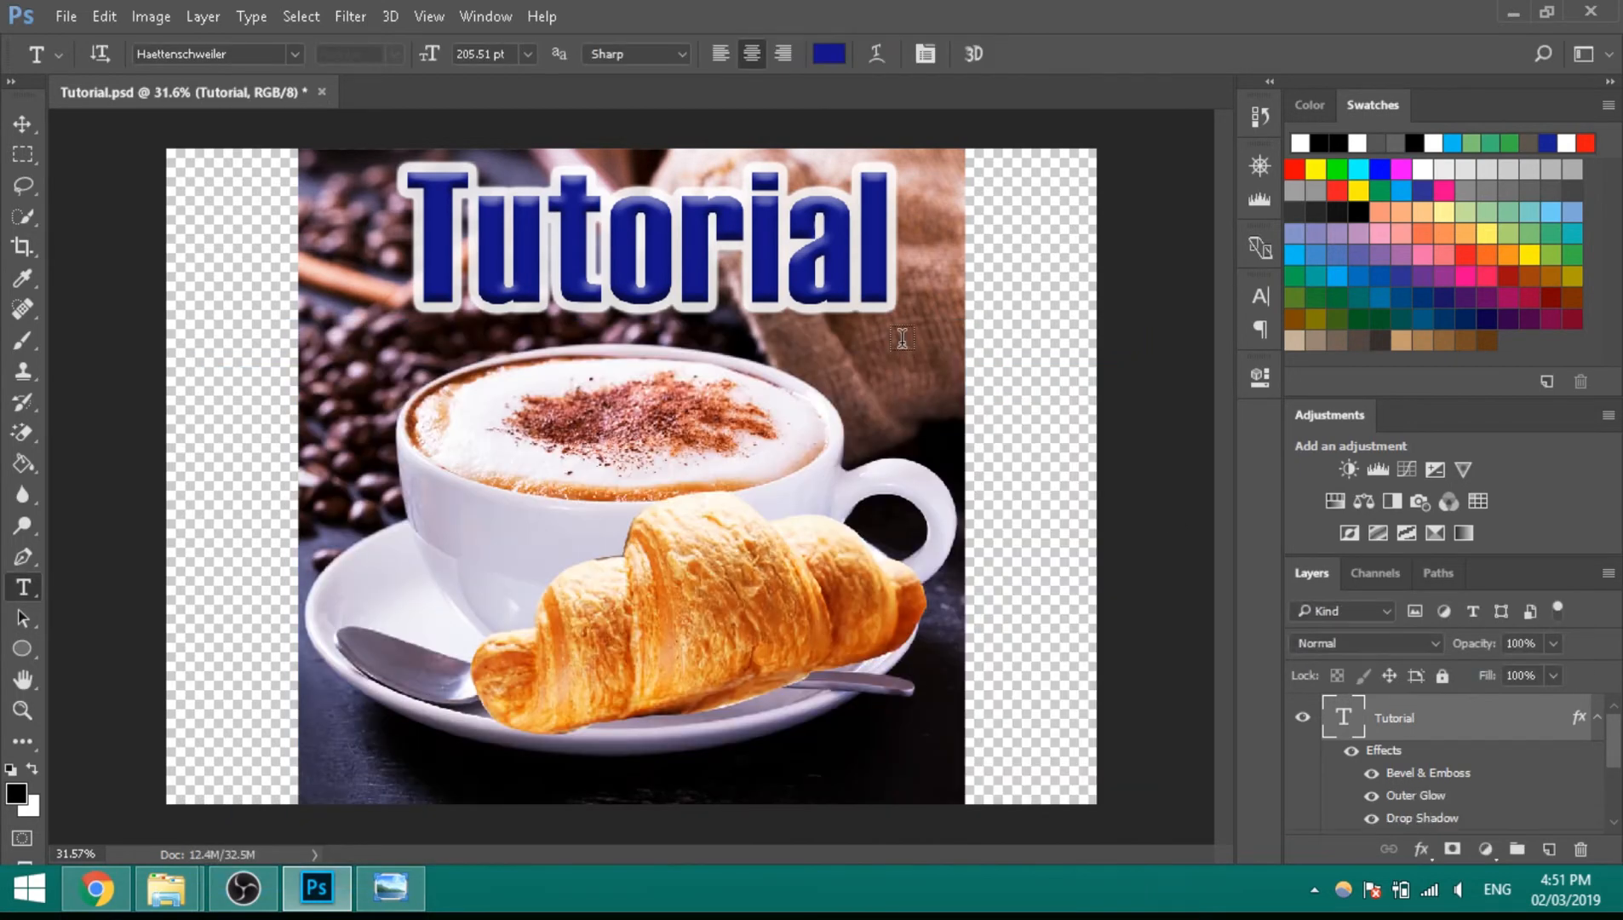
click(1597, 720)
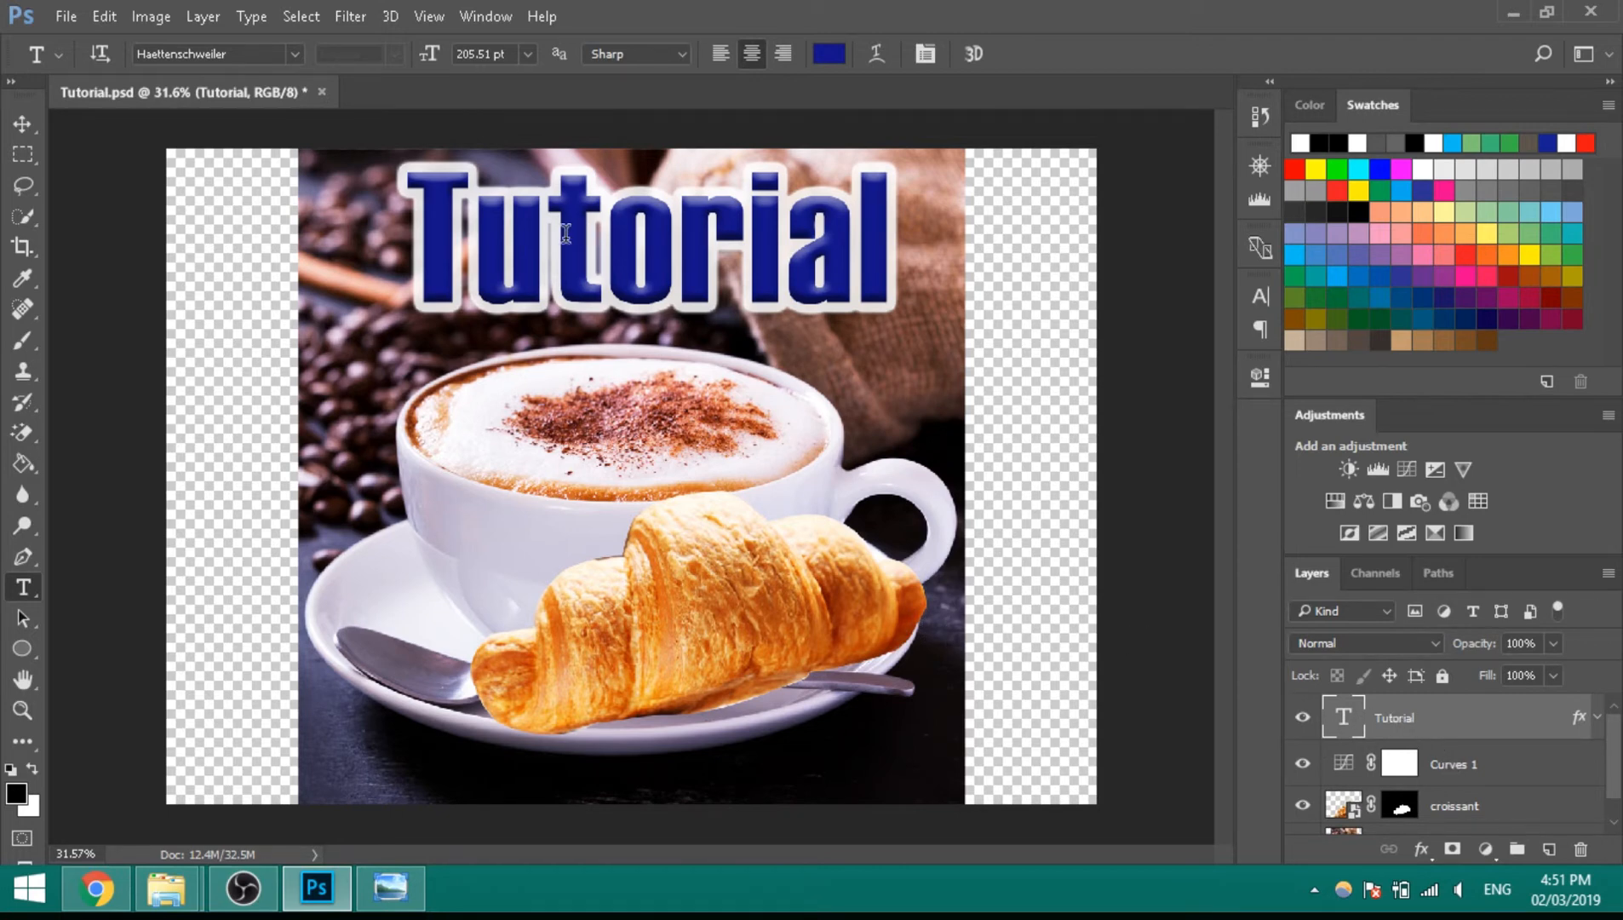
key(v)
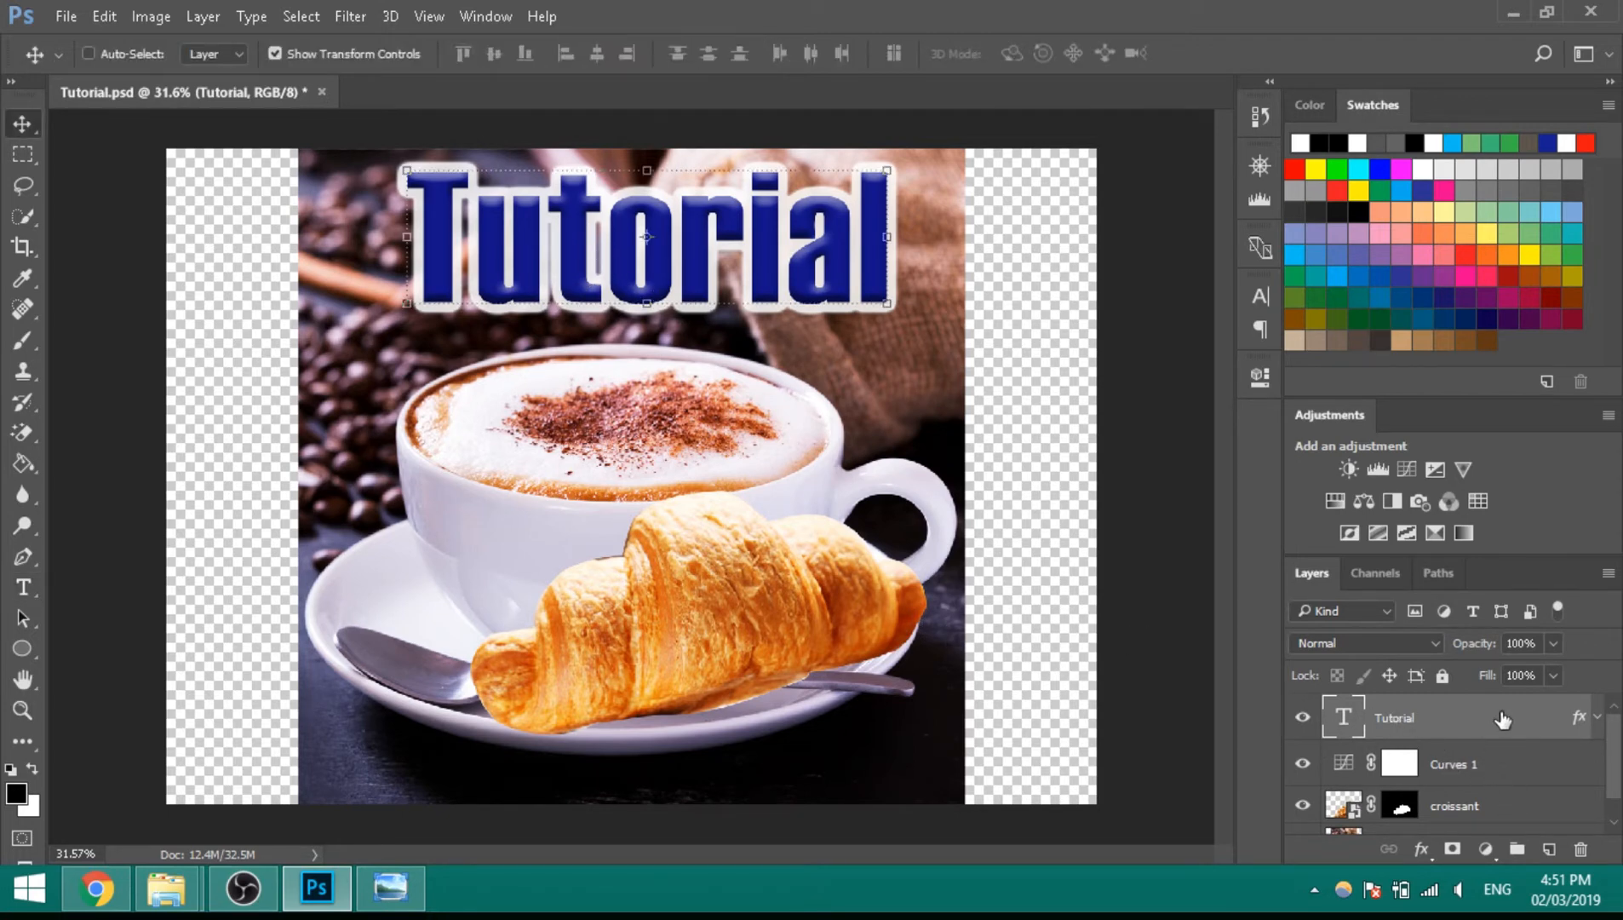
right_click(1503, 720)
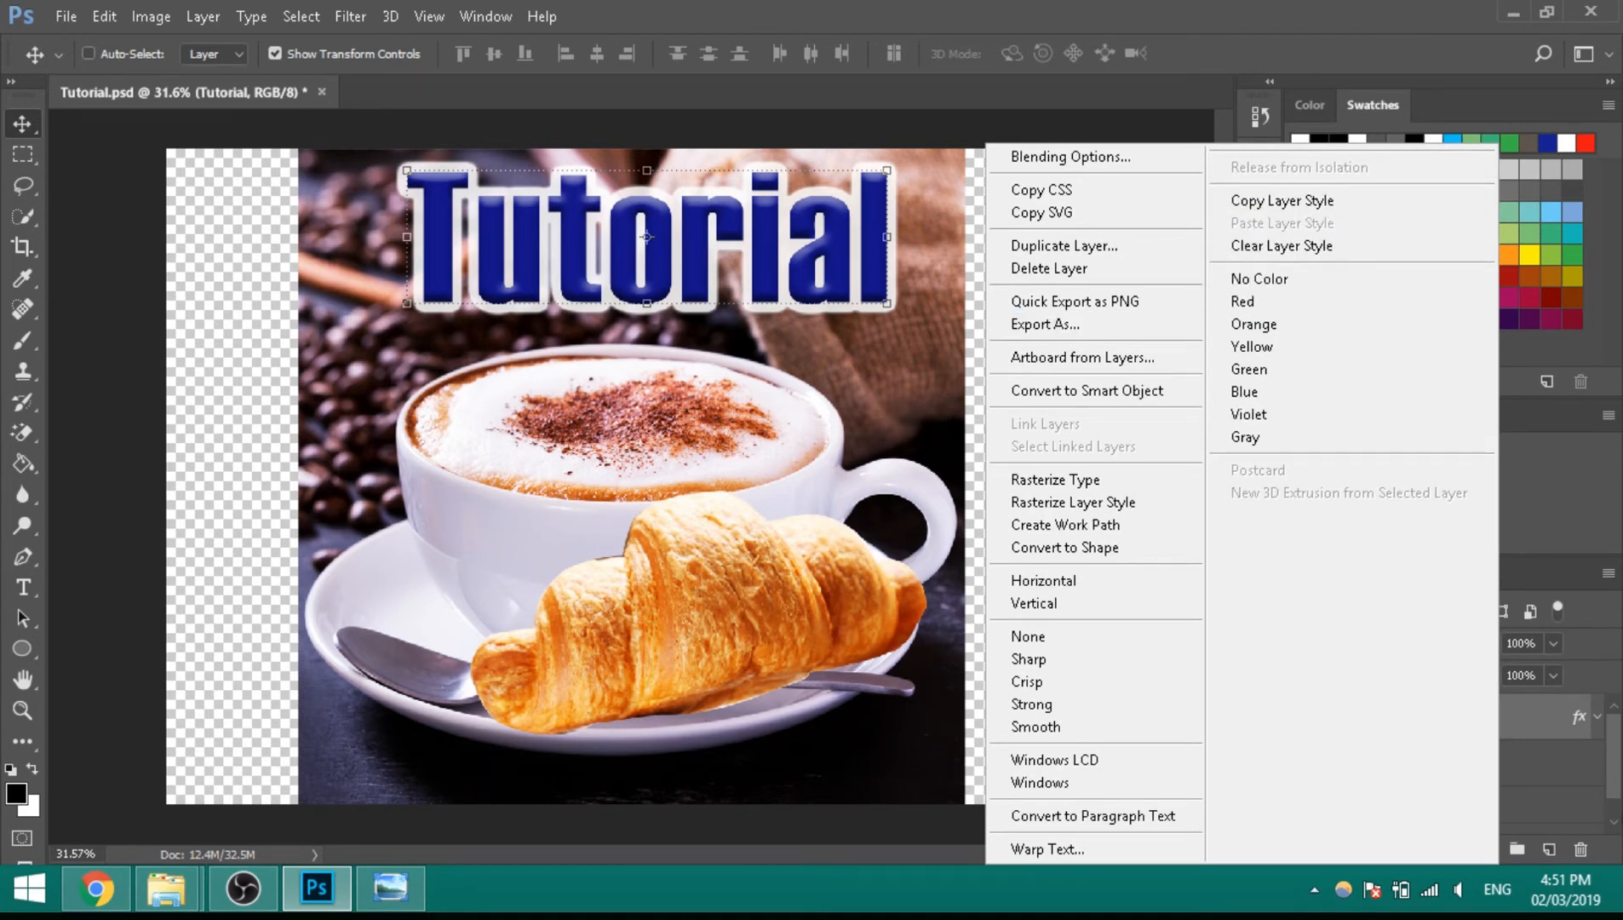
click(1614, 799)
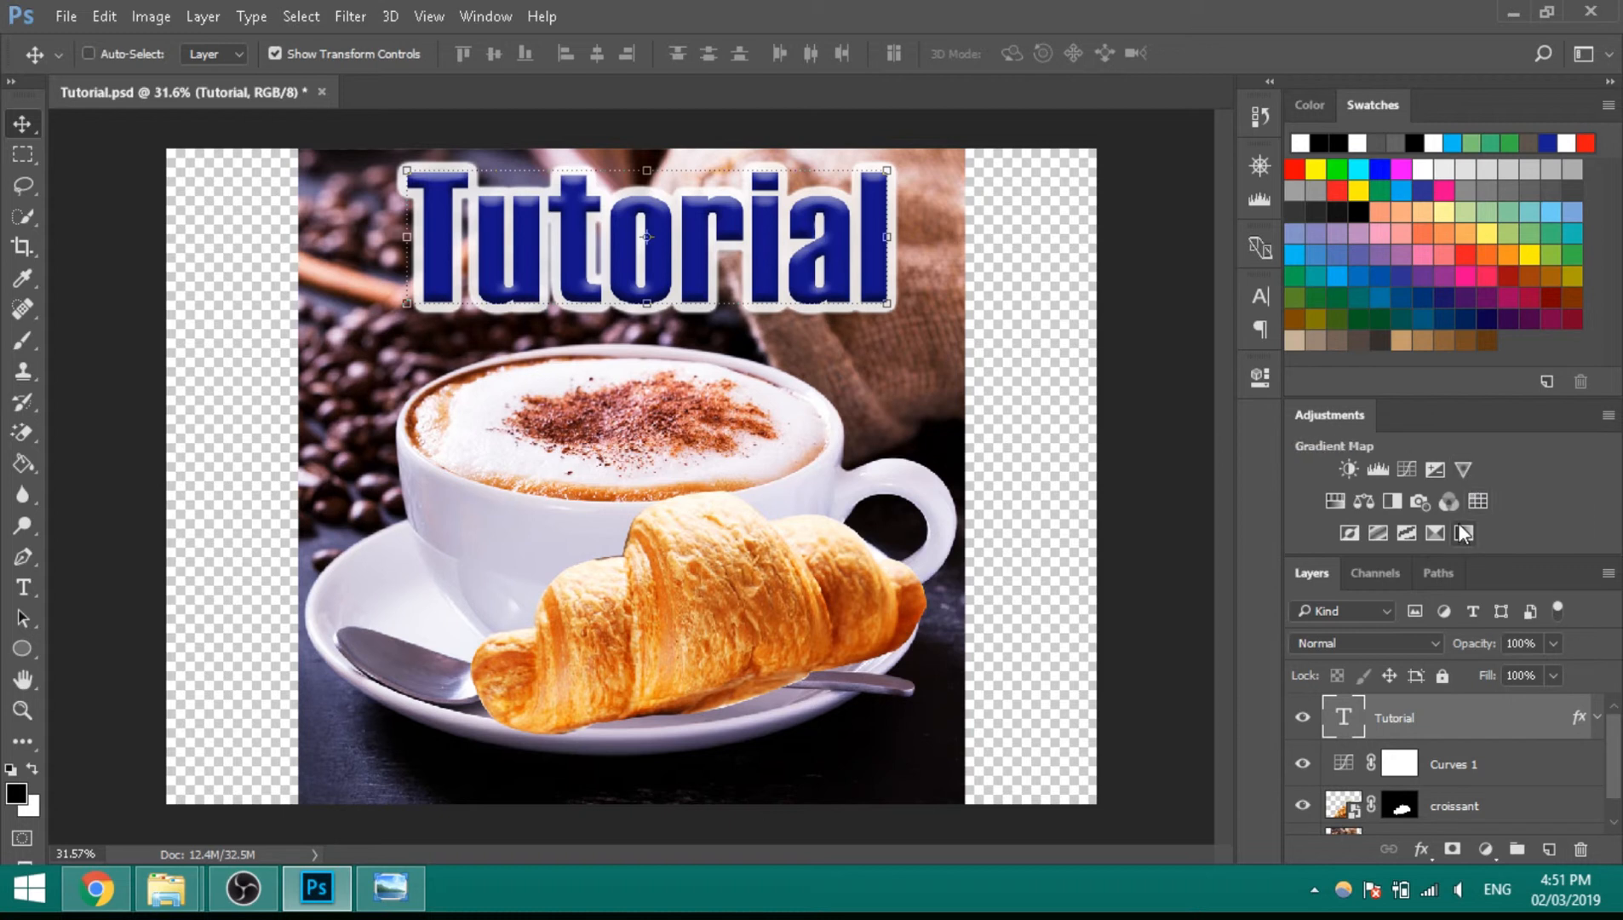
Step: Add a Vibrance adjustment layer, place it directly above the cappuccino layer and raise its saturation to +78
click(1461, 470)
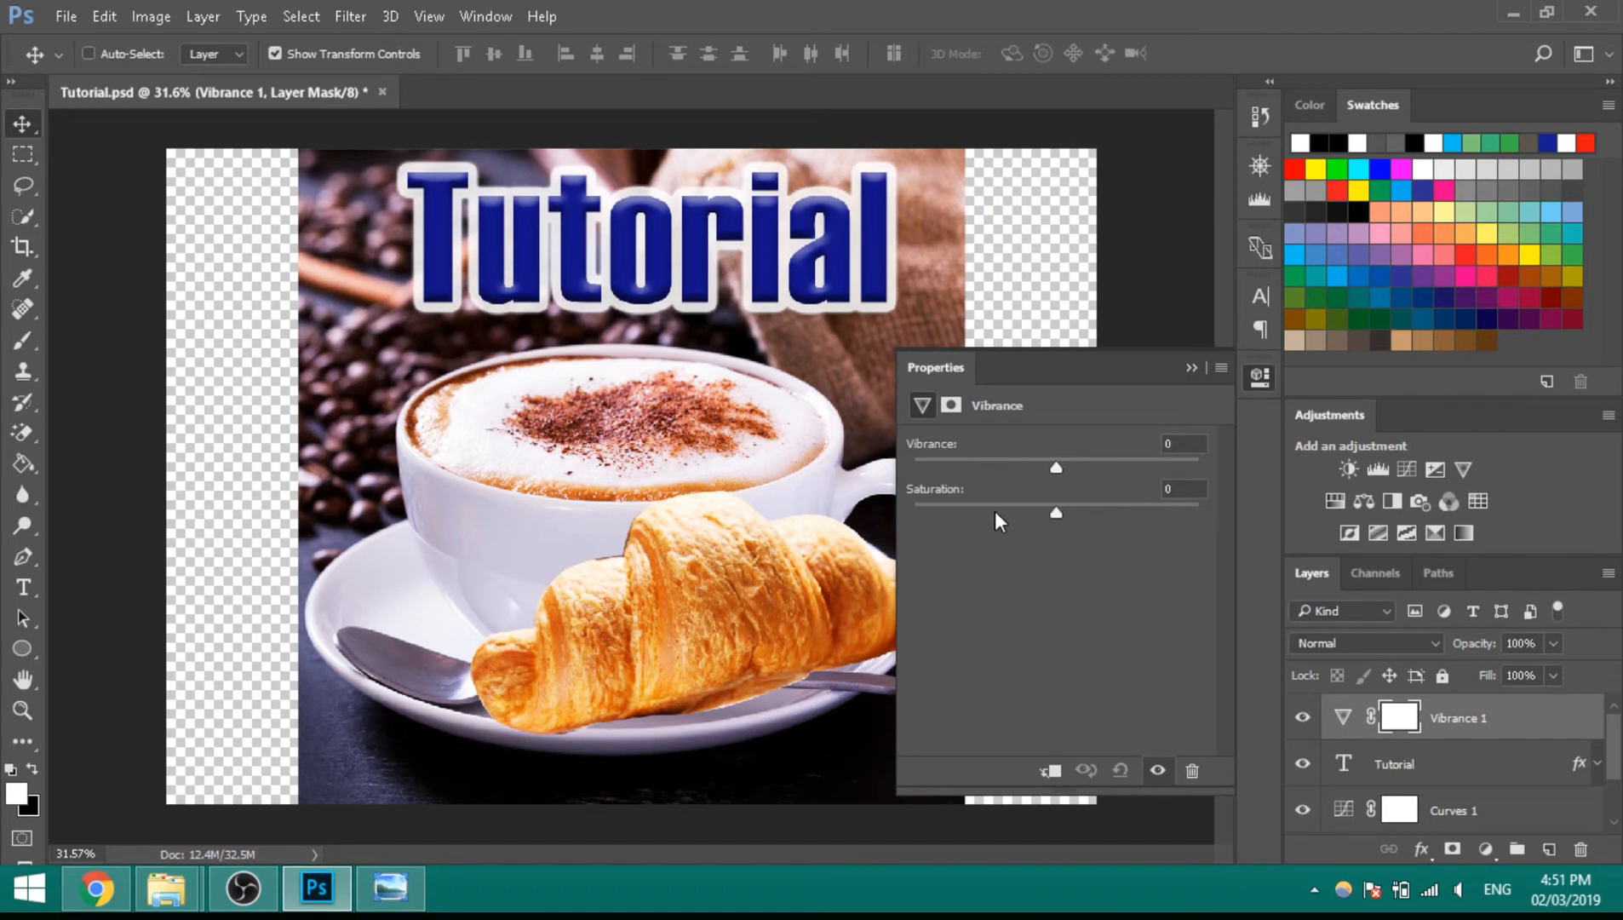
drag(1430, 713, 1425, 830)
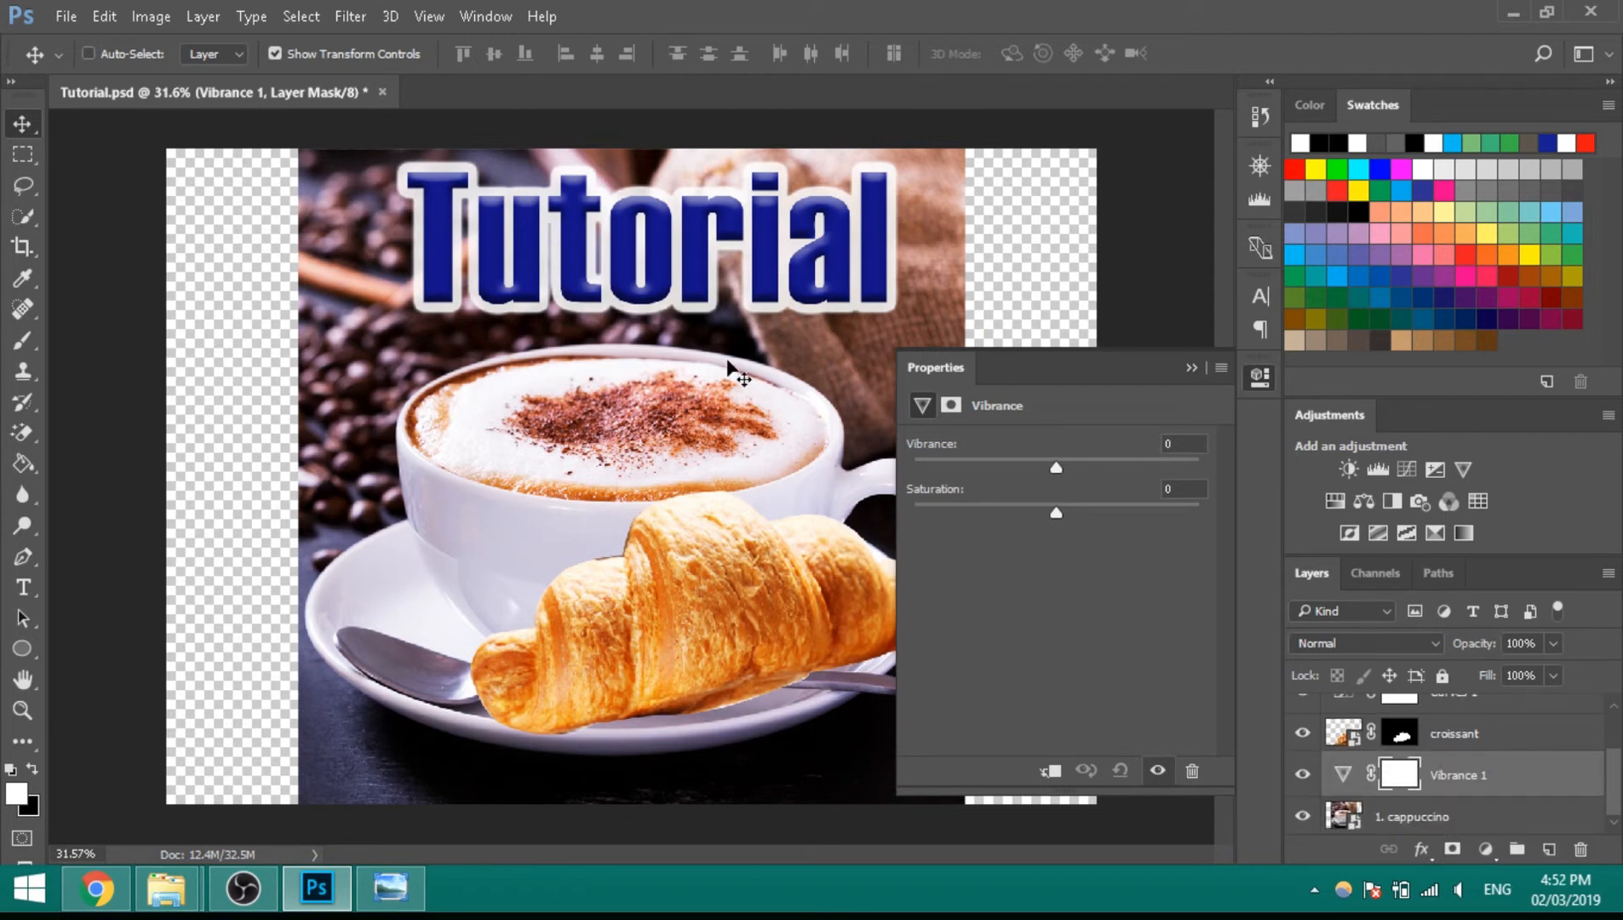
drag(1138, 369, 1145, 361)
drag(1057, 513, 1055, 513)
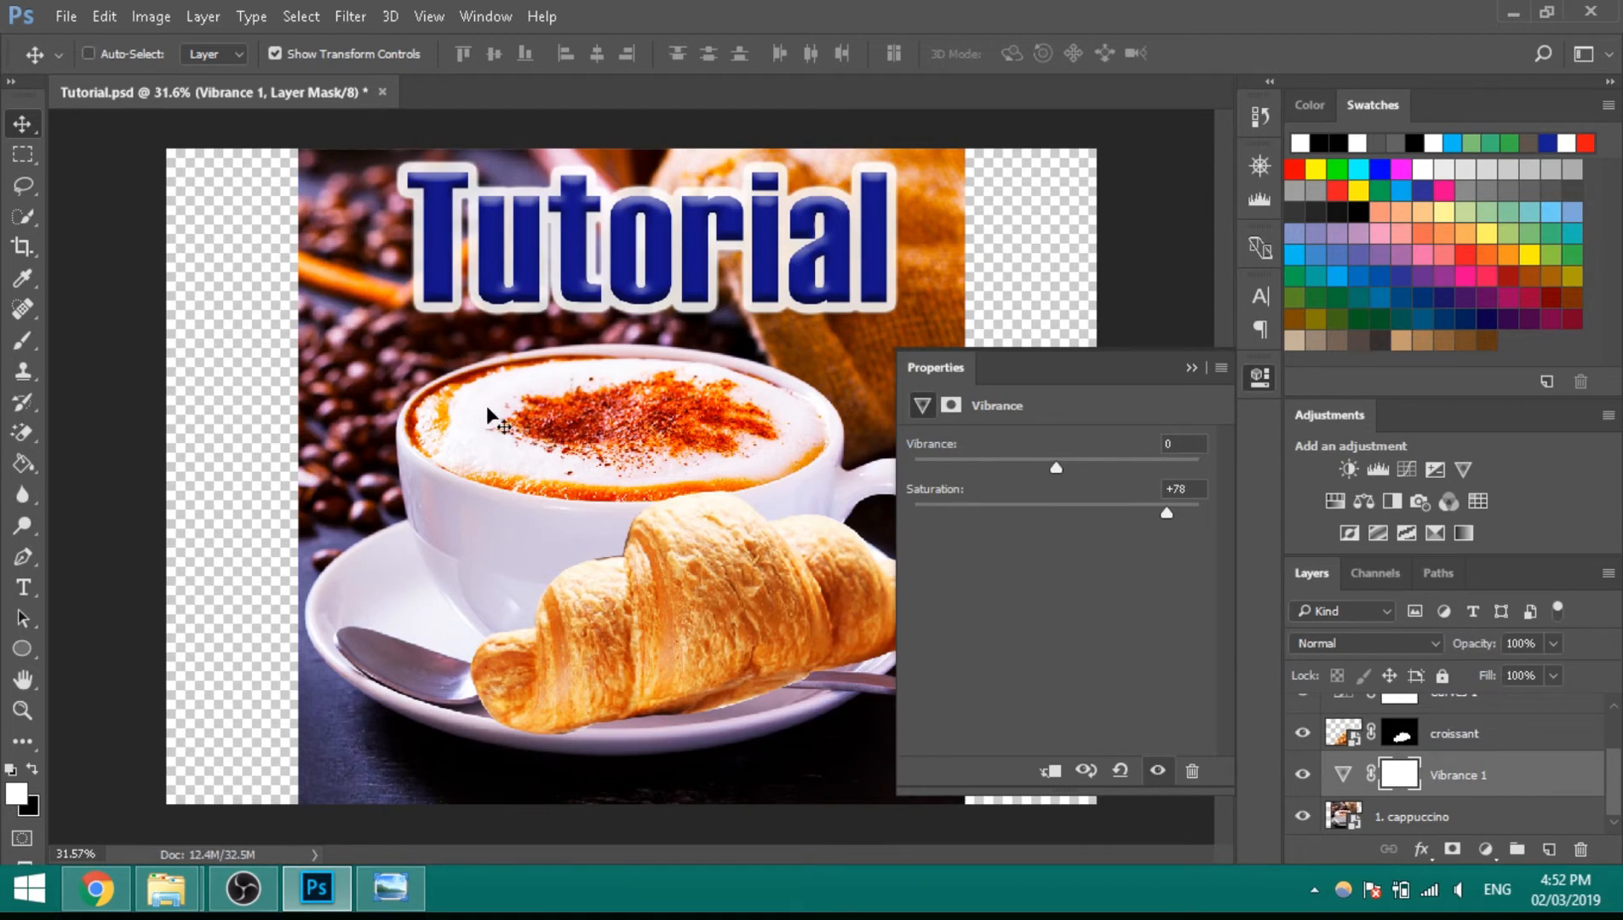
Step: Reset the adjustment layer's saturation to 0 and increase its vibrance instead
click(1180, 489)
text(0)
key(Return)
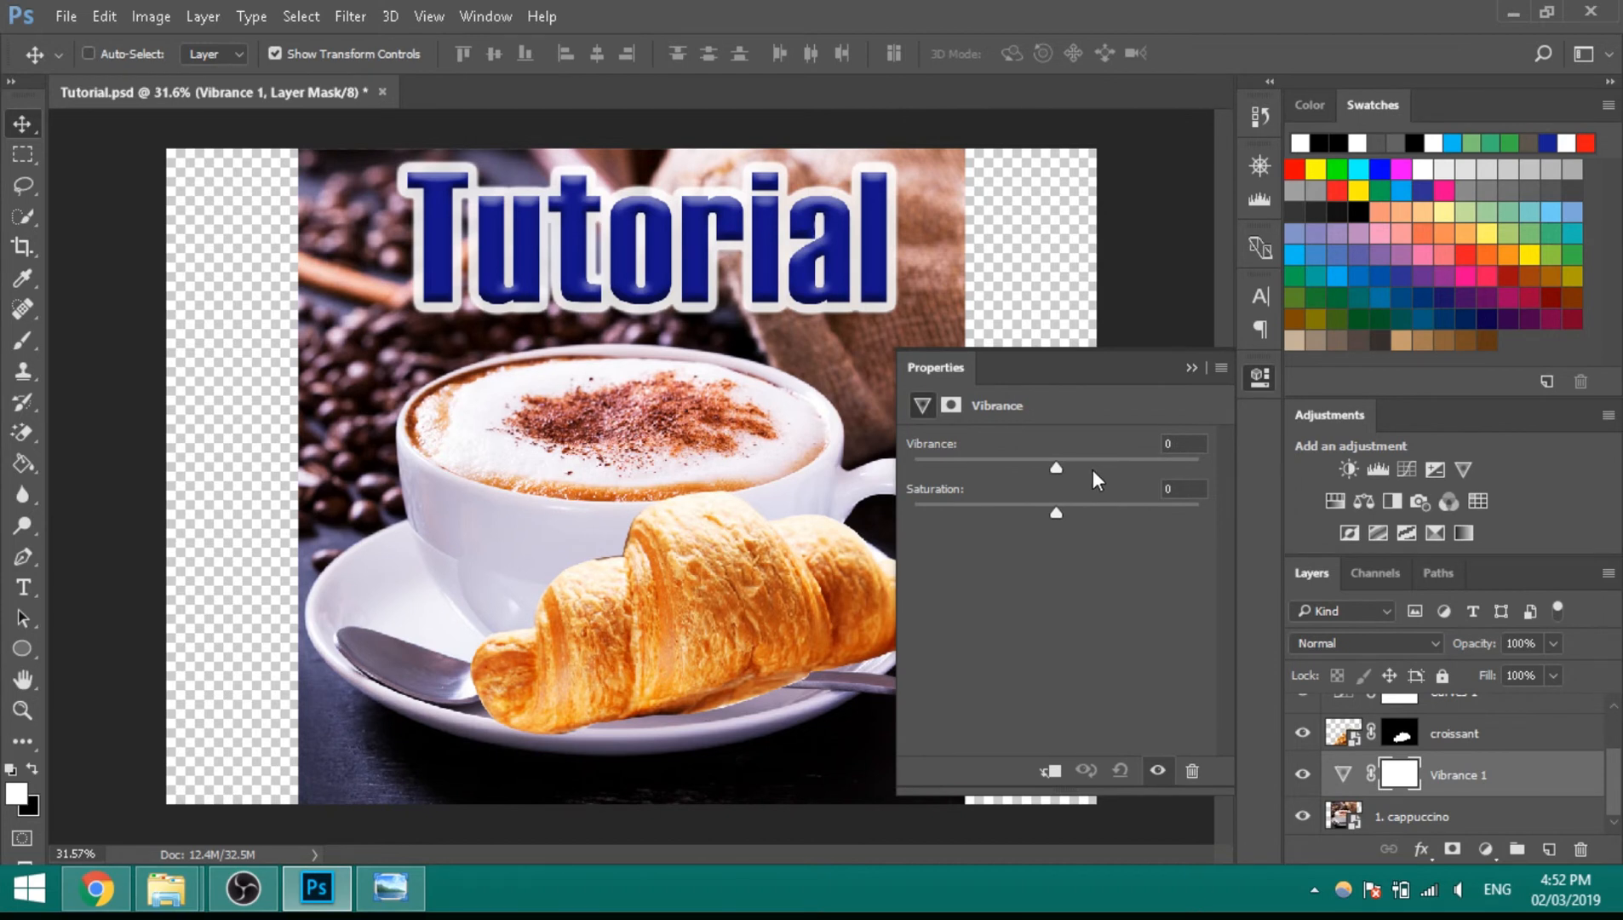
drag(1053, 471, 1123, 467)
Step: Close the adjustment's properties, delete the Vibrance layer and deselect all layers
click(1191, 368)
click(1518, 798)
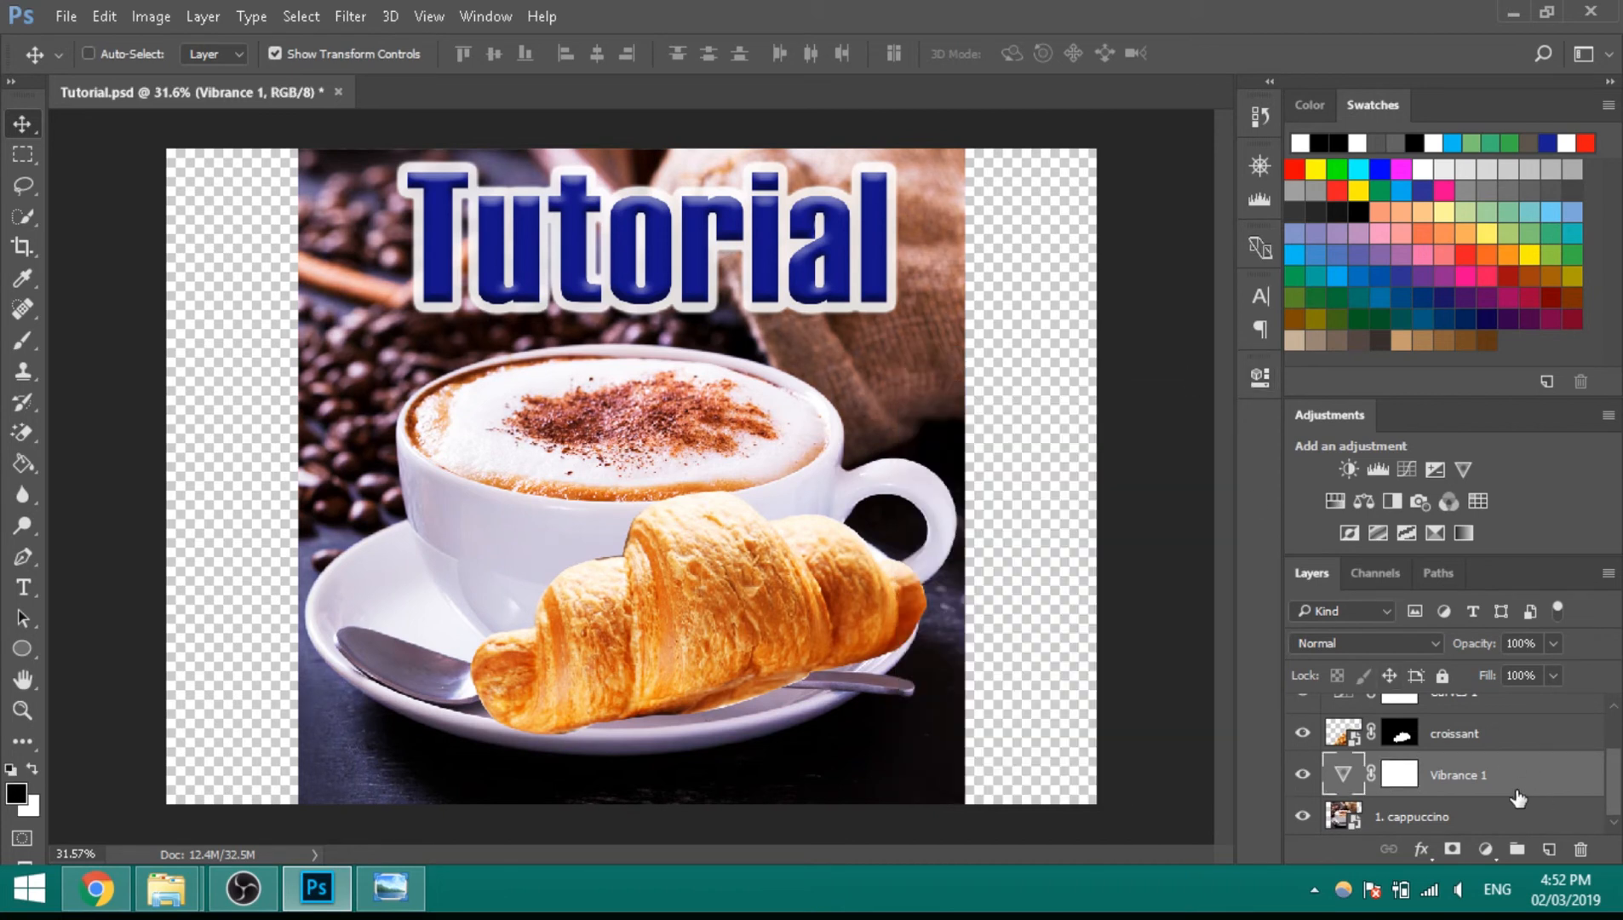
key(Delete)
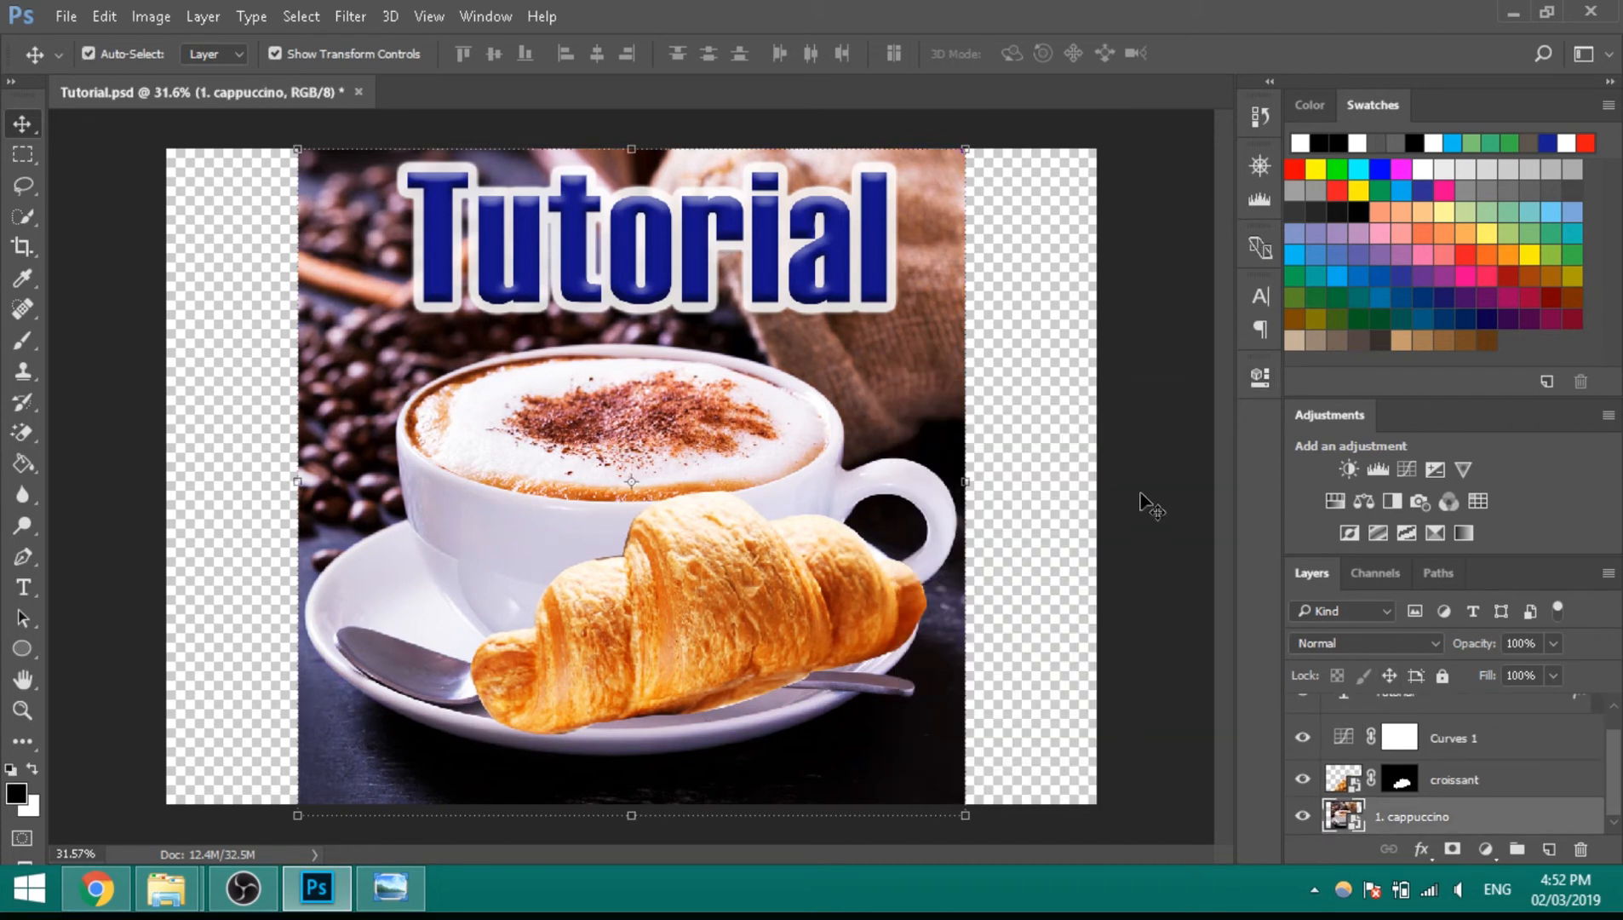
ctrl+click(1141, 503)
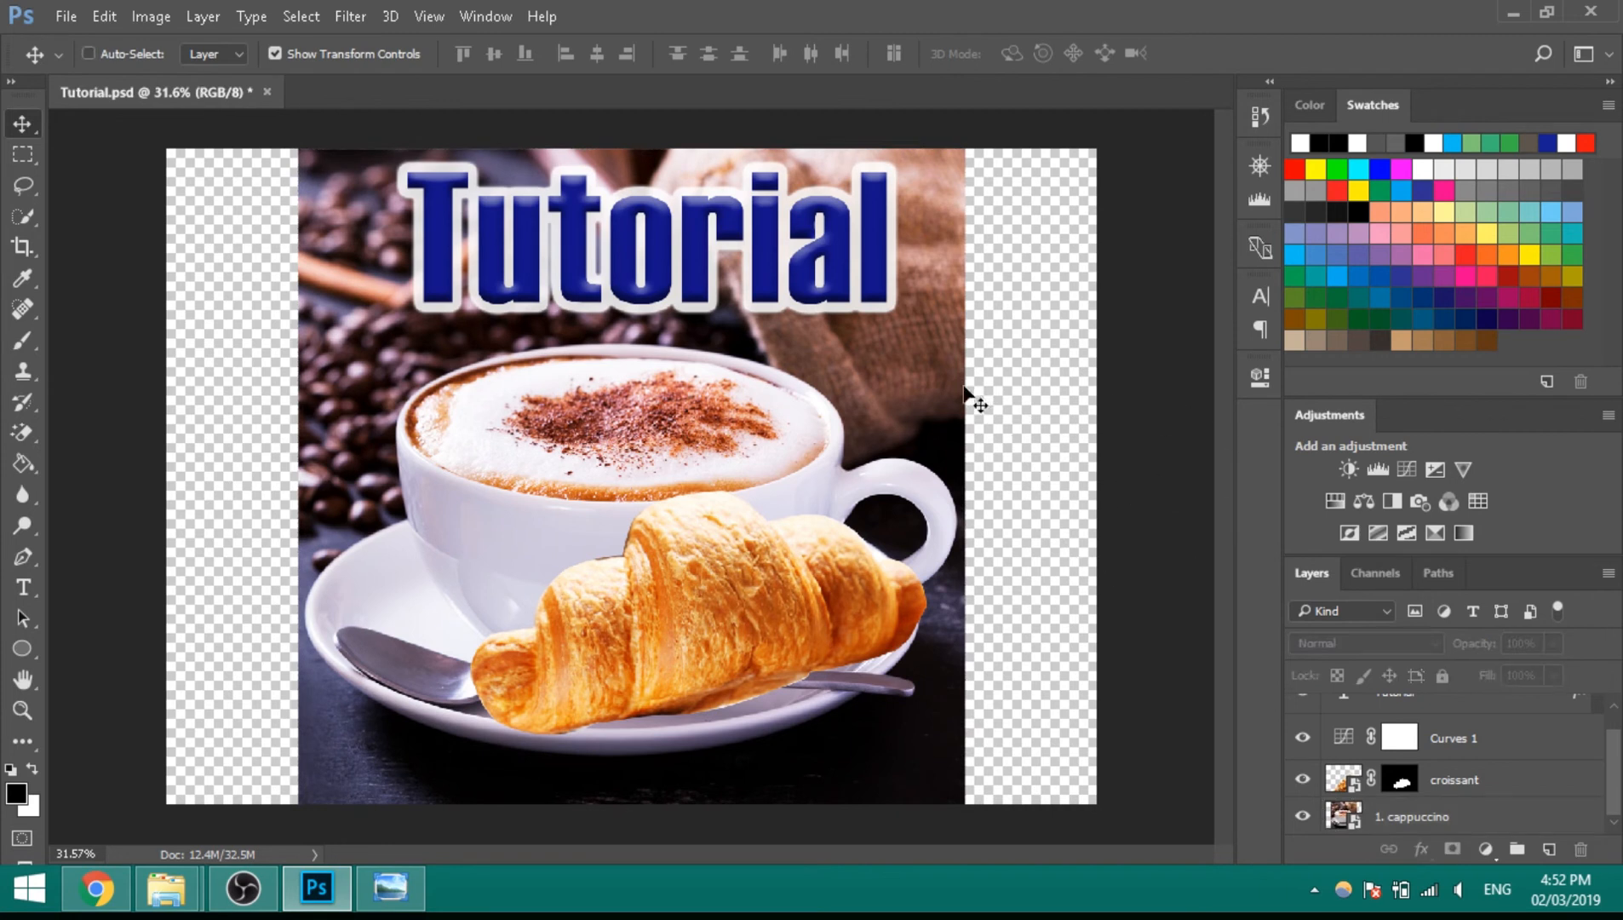